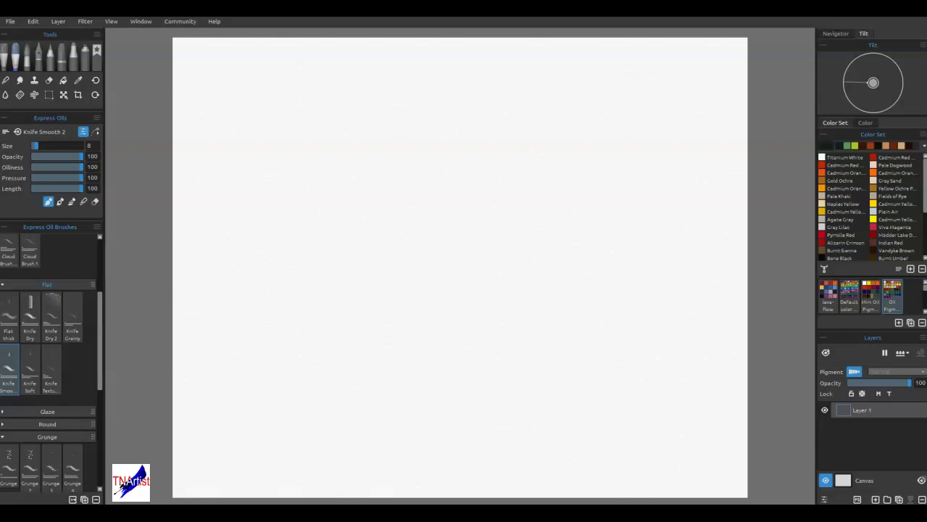
# Step: Look through the available color sets, keeping the oil pigment set active
pyautogui.click(891, 301)
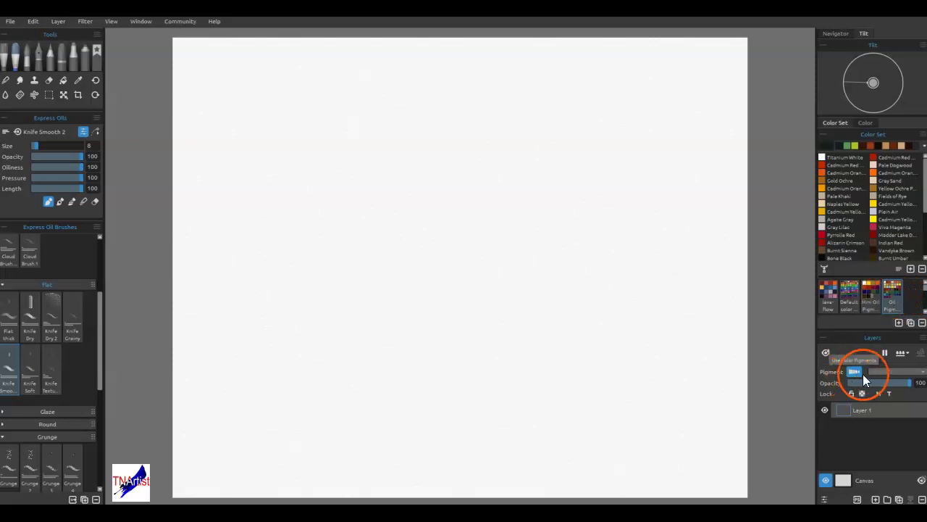
pyautogui.click(925, 311)
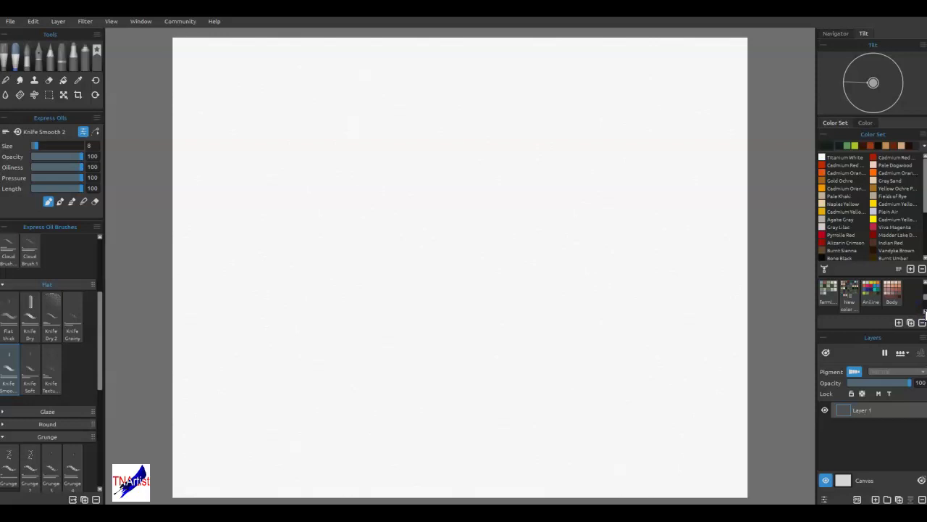
pyautogui.click(925, 311)
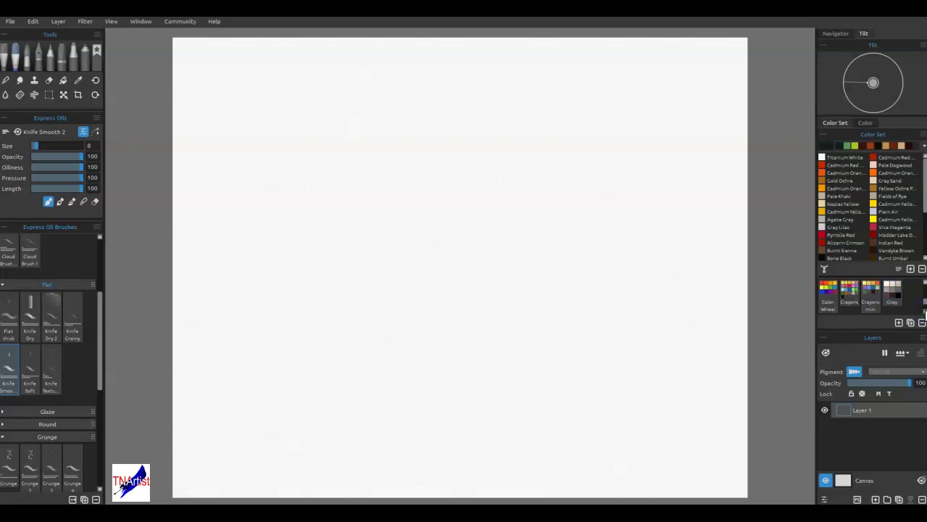
pyautogui.click(925, 308)
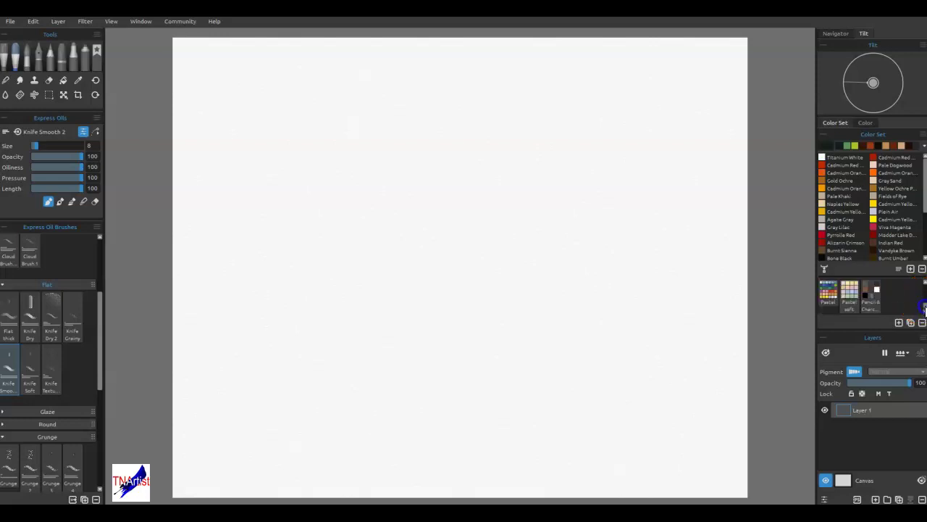
pyautogui.moveTo(924, 307); pyautogui.dragTo(923, 290)
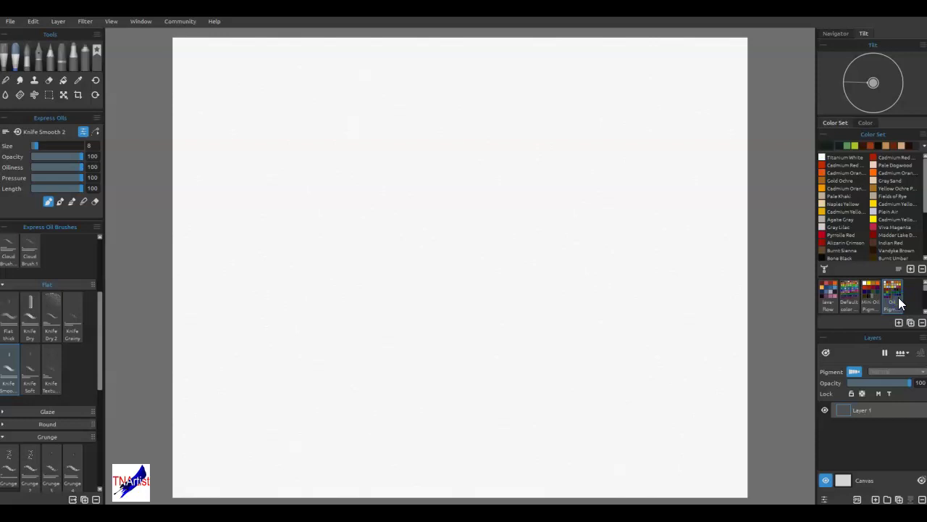
# Step: Show the favorite brushes and choose the Sea Foam 2 brush
pyautogui.click(471, 395)
pyautogui.click(33, 489)
pyautogui.click(74, 62)
pyautogui.moveTo(101, 384)
pyautogui.mouseDown()
pyautogui.moveTo(100, 483)
pyautogui.moveTo(106, 336)
pyautogui.mouseUp()
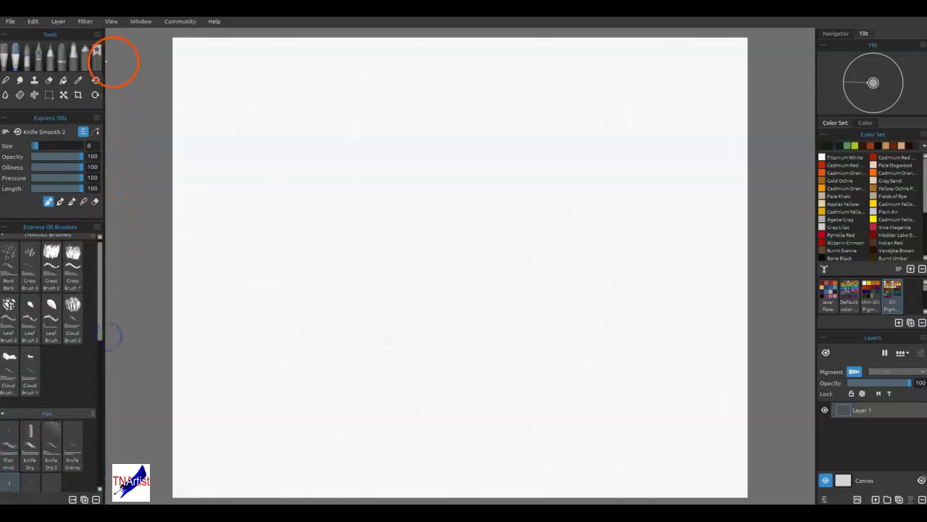
pyautogui.click(97, 53)
pyautogui.moveTo(100, 379); pyautogui.dragTo(97, 482)
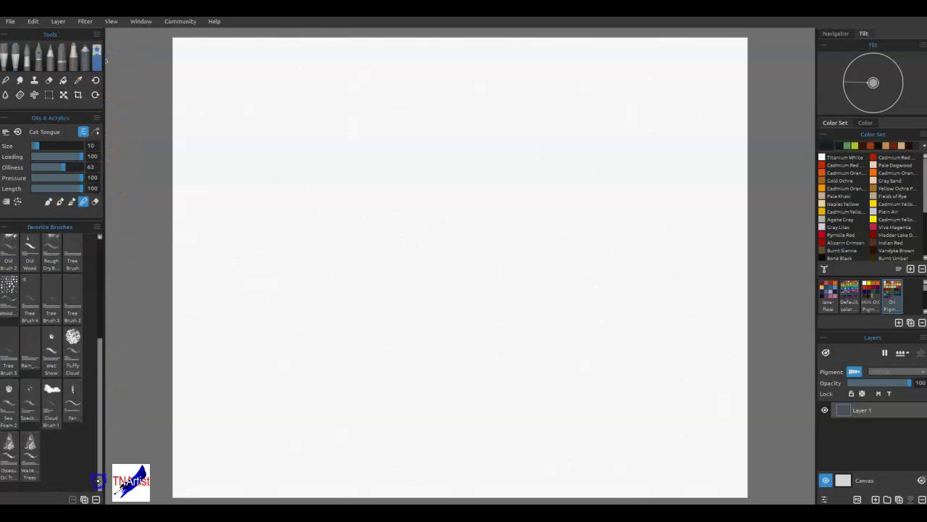
pyautogui.click(10, 402)
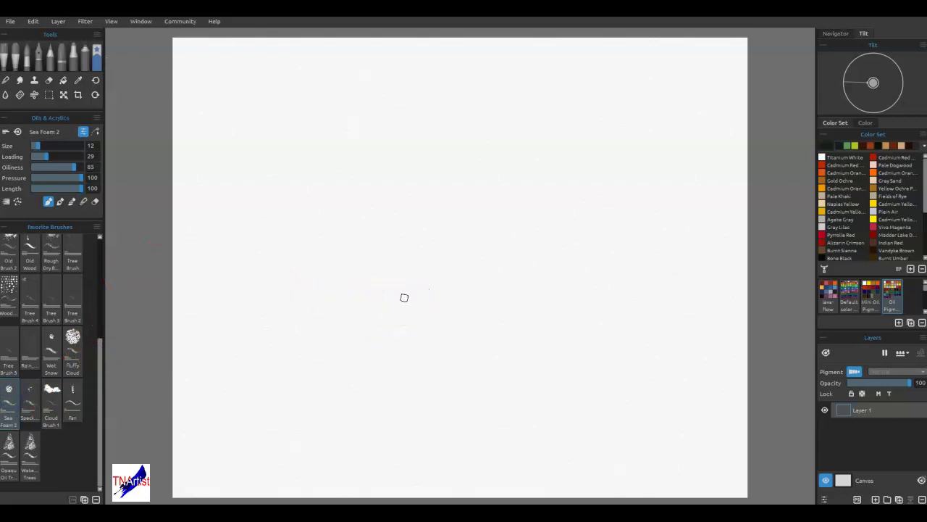
pyautogui.moveTo(404, 297)
pyautogui.mouseDown()
pyautogui.moveTo(391, 338)
pyautogui.moveTo(356, 311)
pyautogui.mouseUp()
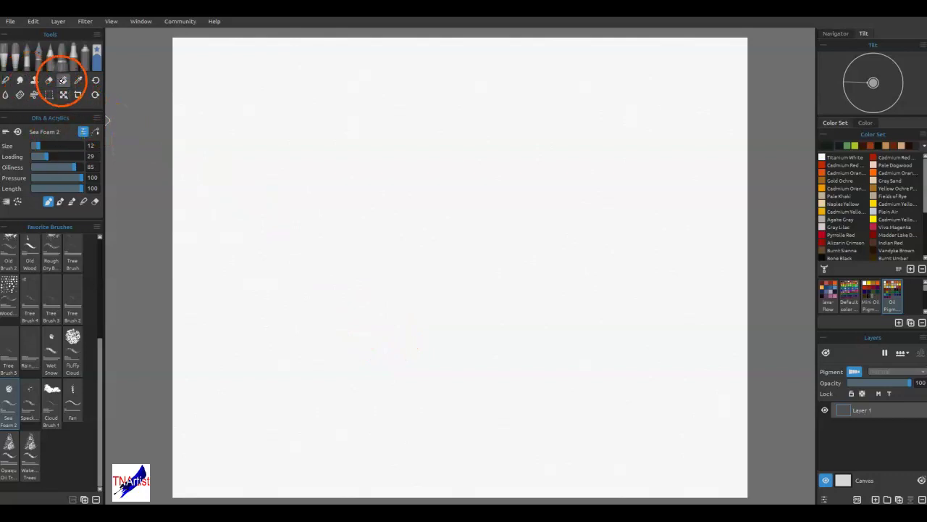
# Step: Fill the whole canvas with muted blue #7c95a7, keeping Wet the Layer enabled
pyautogui.click(64, 79)
pyautogui.click(36, 182)
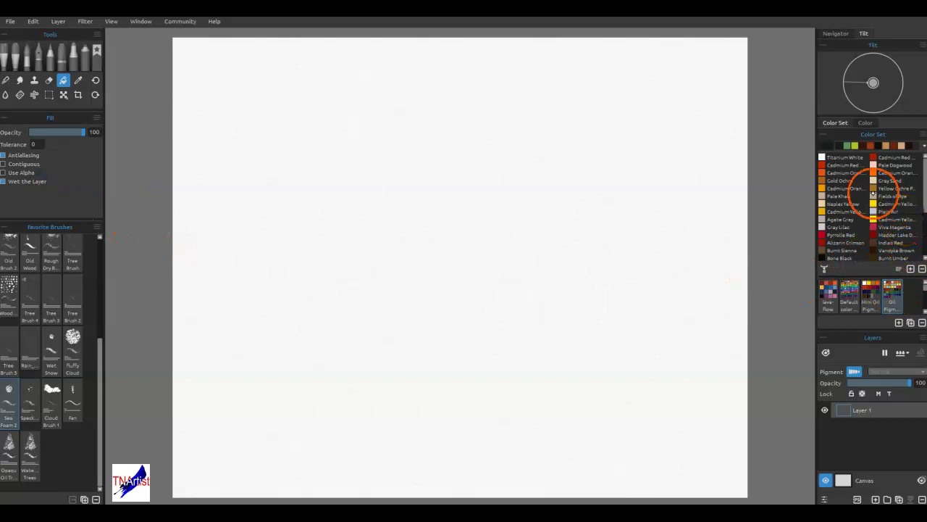
pyautogui.scroll(-3, 879, 207)
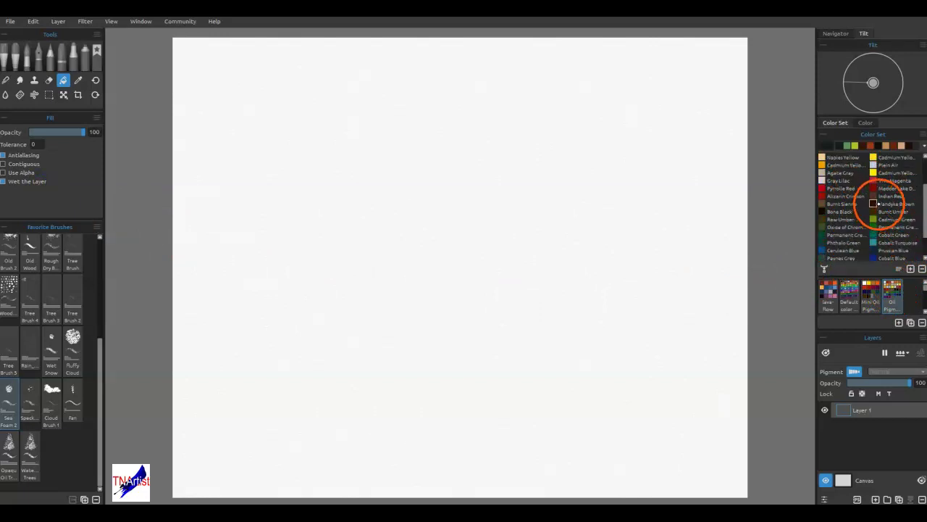
pyautogui.click(826, 146)
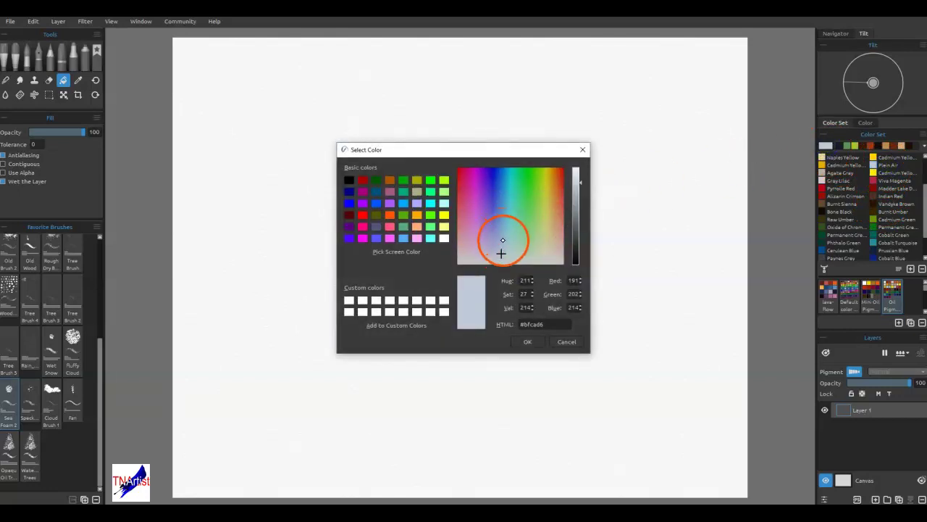
pyautogui.click(503, 240)
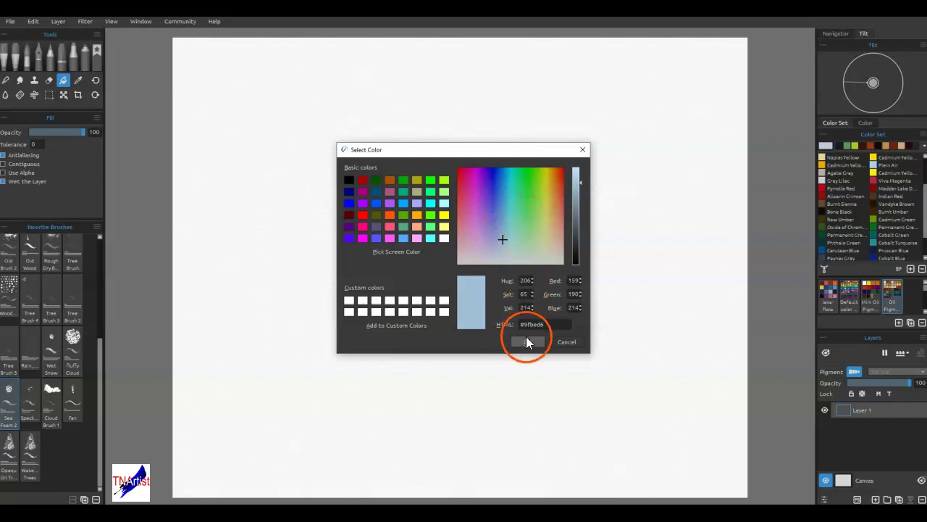
pyautogui.click(576, 203)
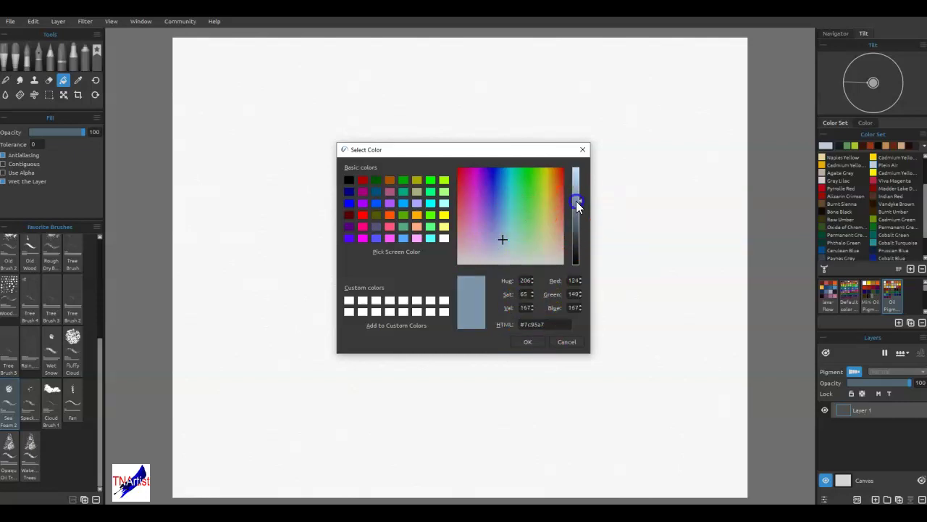
pyautogui.click(529, 342)
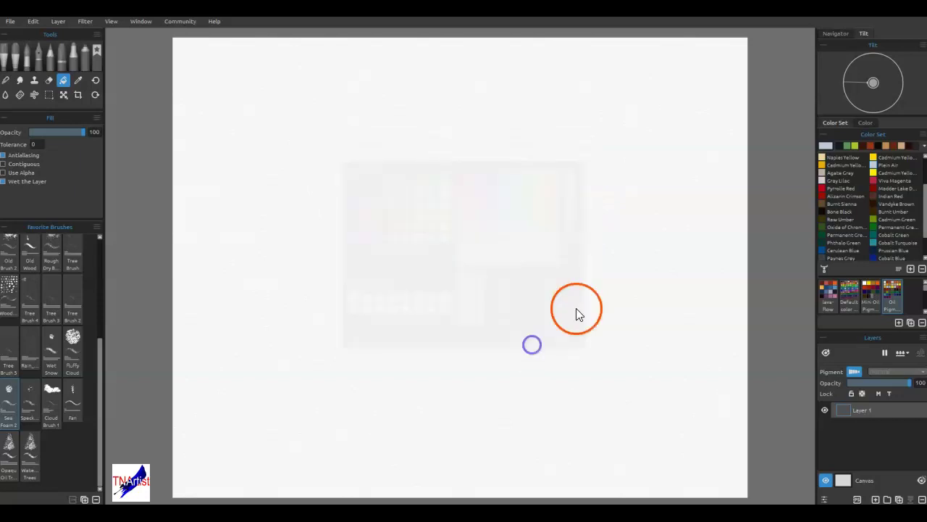
pyautogui.click(570, 183)
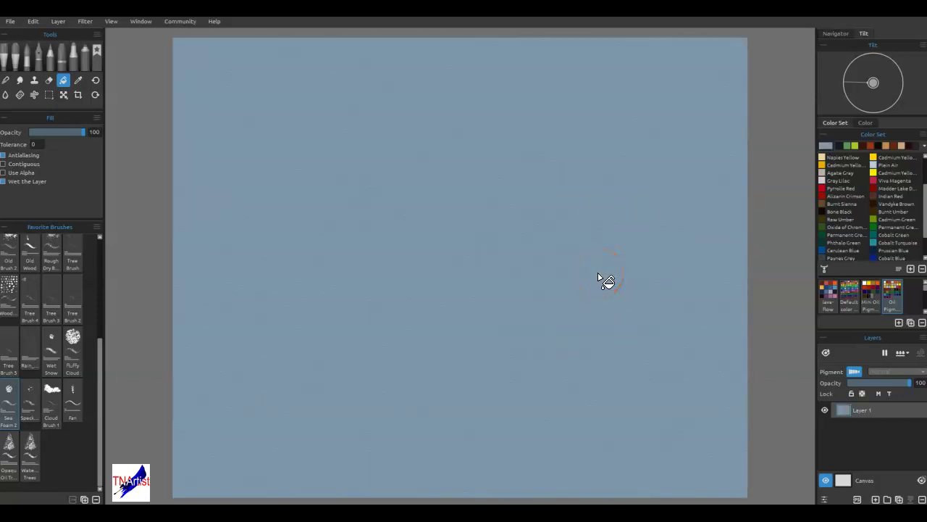
# Step: Make a rectangular selection of the lower two thirds of the canvas and invert it to isolate the sky
pyautogui.click(48, 95)
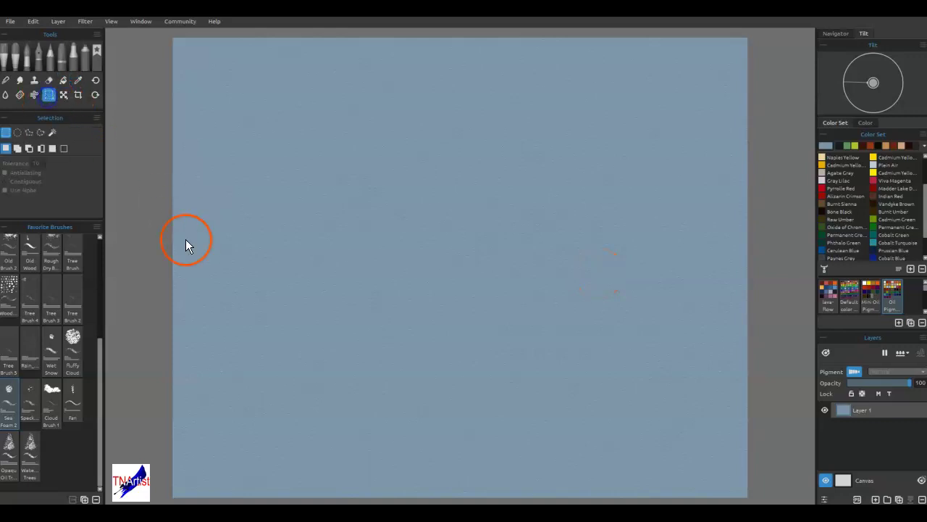
pyautogui.moveTo(140, 200); pyautogui.dragTo(780, 502)
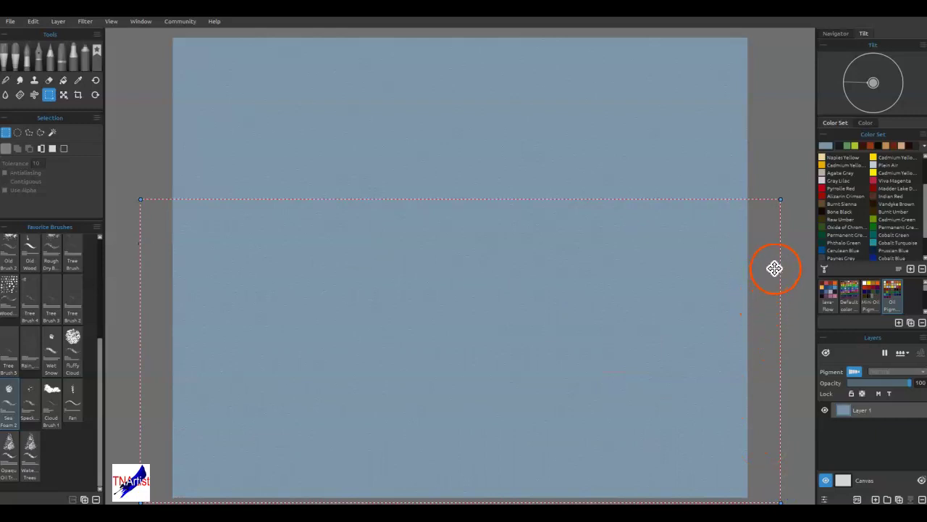
pyautogui.moveTo(780, 200); pyautogui.dragTo(780, 181)
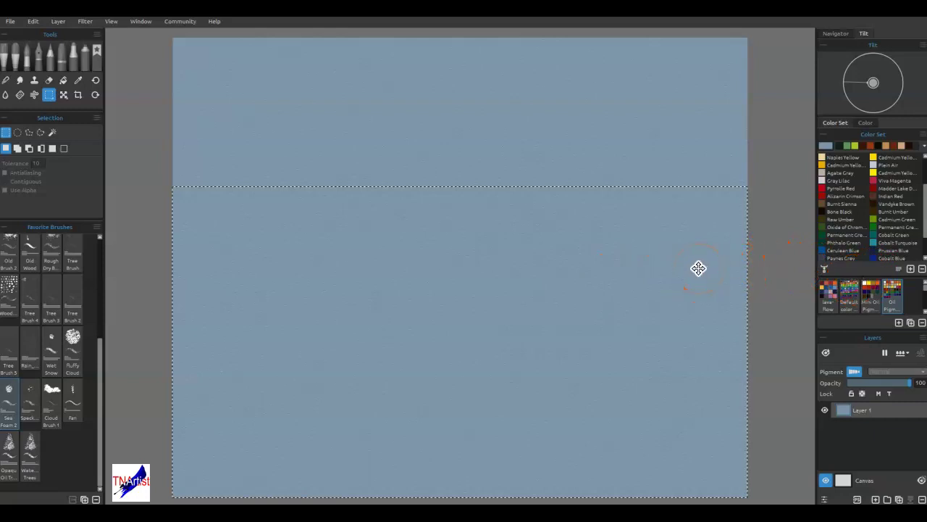
pyautogui.hotkey('ctrl', 'shift', 'i')
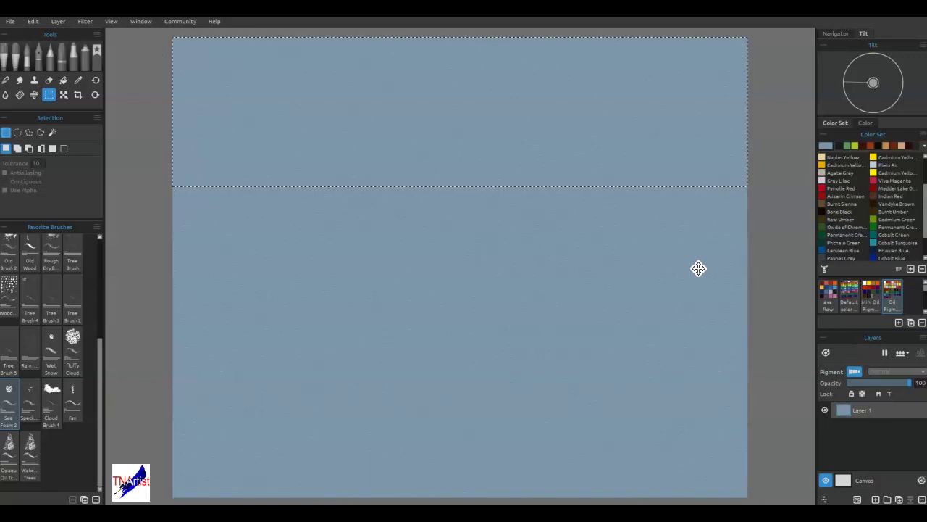
# Step: Choose Cloud Brush 1 and set the paint color to pale blue #b9cfda
pyautogui.click(321, 113)
pyautogui.click(50, 417)
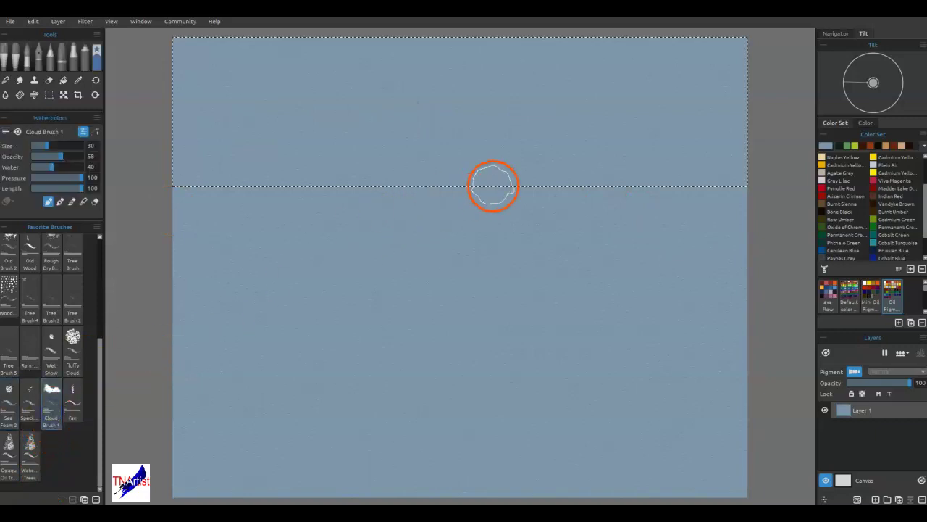
pyautogui.click(824, 146)
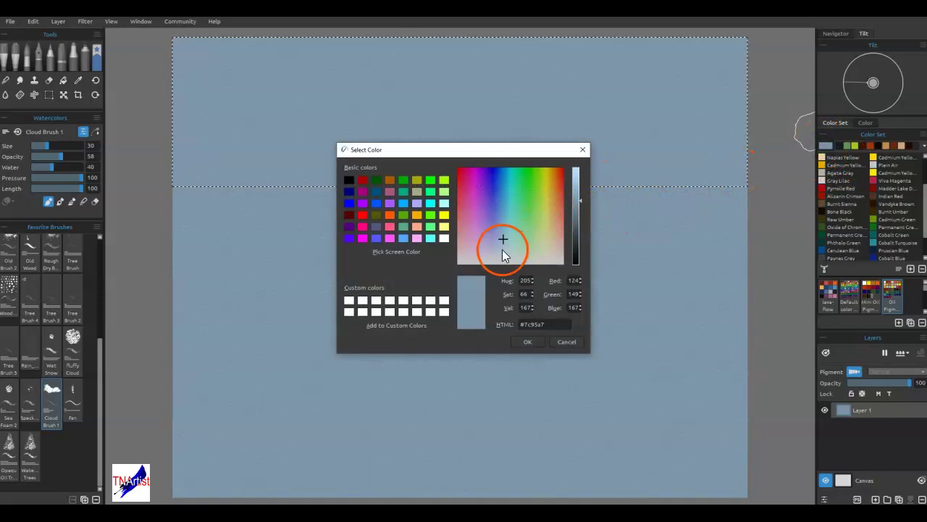
pyautogui.click(505, 250)
pyautogui.click(575, 181)
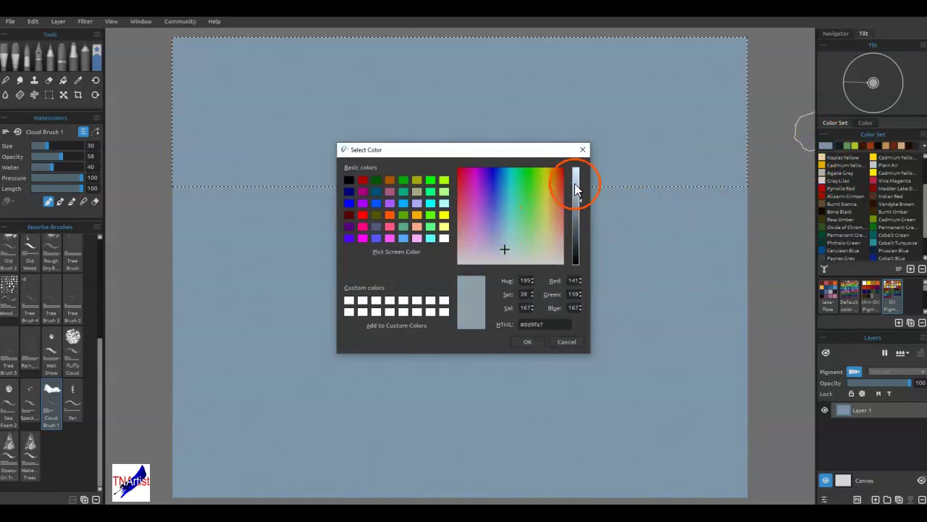
pyautogui.click(521, 339)
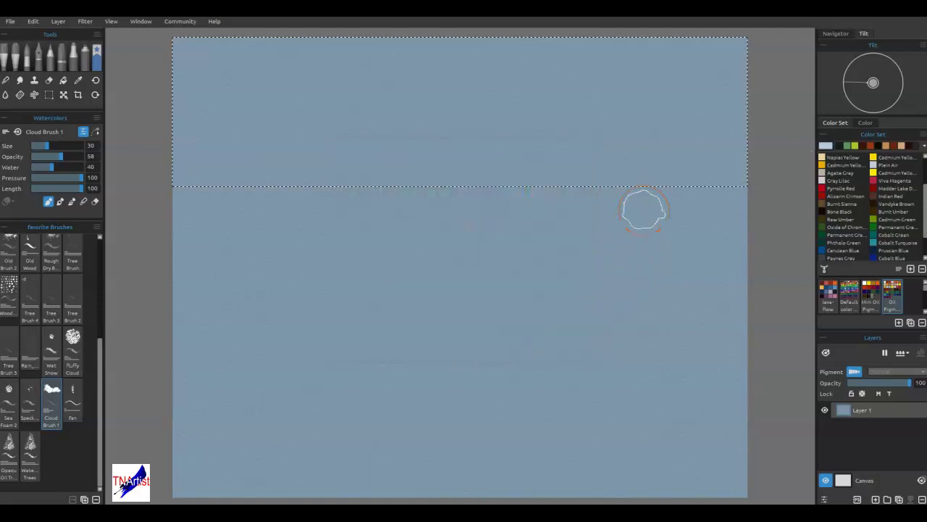
# Step: Paint a wide band of pale clouds across the upper sky, blend it softly and pause the paint diffusion
pyautogui.moveTo(602, 67)
pyautogui.mouseDown()
pyautogui.moveTo(569, 78)
pyautogui.moveTo(494, 59)
pyautogui.moveTo(476, 82)
pyautogui.moveTo(446, 77)
pyautogui.moveTo(407, 95)
pyautogui.moveTo(270, 101)
pyautogui.moveTo(429, 91)
pyautogui.moveTo(273, 108)
pyautogui.moveTo(392, 103)
pyautogui.moveTo(456, 80)
pyautogui.moveTo(539, 84)
pyautogui.moveTo(518, 76)
pyautogui.moveTo(579, 74)
pyautogui.moveTo(590, 80)
pyautogui.moveTo(580, 89)
pyautogui.moveTo(586, 77)
pyautogui.moveTo(618, 73)
pyautogui.moveTo(714, 71)
pyautogui.moveTo(590, 84)
pyautogui.moveTo(726, 83)
pyautogui.moveTo(410, 94)
pyautogui.moveTo(612, 92)
pyautogui.moveTo(400, 102)
pyautogui.moveTo(416, 105)
pyautogui.moveTo(371, 99)
pyautogui.moveTo(396, 84)
pyautogui.moveTo(309, 102)
pyautogui.moveTo(270, 93)
pyautogui.moveTo(182, 100)
pyautogui.moveTo(310, 109)
pyautogui.moveTo(715, 93)
pyautogui.moveTo(542, 97)
pyautogui.moveTo(614, 105)
pyautogui.mouseUp()
pyautogui.press('b')
pyautogui.moveTo(724, 110); pyautogui.dragTo(735, 112)
pyautogui.moveTo(598, 107)
pyautogui.mouseDown()
pyautogui.moveTo(453, 100)
pyautogui.moveTo(482, 103)
pyautogui.moveTo(205, 111)
pyautogui.moveTo(604, 103)
pyautogui.moveTo(710, 109)
pyautogui.moveTo(536, 110)
pyautogui.moveTo(725, 116)
pyautogui.moveTo(494, 103)
pyautogui.mouseUp()
pyautogui.moveTo(276, 109)
pyautogui.mouseDown()
pyautogui.moveTo(443, 109)
pyautogui.moveTo(212, 119)
pyautogui.moveTo(145, 109)
pyautogui.moveTo(320, 81)
pyautogui.moveTo(529, 129)
pyautogui.moveTo(601, 120)
pyautogui.moveTo(352, 118)
pyautogui.moveTo(714, 121)
pyautogui.moveTo(298, 98)
pyautogui.moveTo(310, 115)
pyautogui.moveTo(470, 126)
pyautogui.moveTo(653, 113)
pyautogui.moveTo(731, 90)
pyautogui.moveTo(666, 65)
pyautogui.moveTo(694, 63)
pyautogui.moveTo(713, 90)
pyautogui.moveTo(655, 69)
pyautogui.moveTo(589, 63)
pyautogui.moveTo(487, 72)
pyautogui.moveTo(556, 80)
pyautogui.moveTo(573, 60)
pyautogui.moveTo(533, 110)
pyautogui.moveTo(419, 80)
pyautogui.moveTo(436, 71)
pyautogui.moveTo(412, 83)
pyautogui.moveTo(358, 77)
pyautogui.moveTo(380, 65)
pyautogui.moveTo(424, 80)
pyautogui.moveTo(349, 71)
pyautogui.moveTo(274, 81)
pyautogui.moveTo(453, 82)
pyautogui.moveTo(297, 113)
pyautogui.moveTo(469, 93)
pyautogui.moveTo(342, 82)
pyautogui.moveTo(426, 108)
pyautogui.moveTo(379, 94)
pyautogui.moveTo(280, 92)
pyautogui.mouseUp()
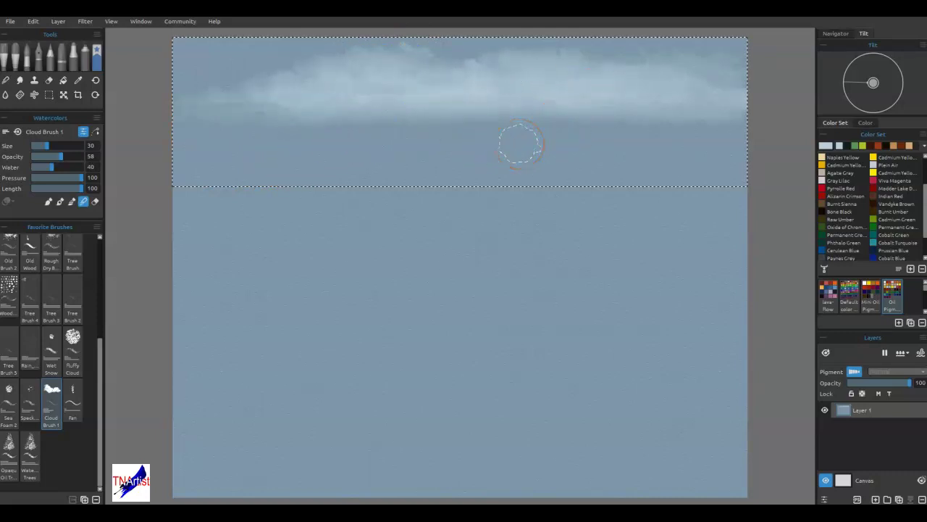
pyautogui.press('p')
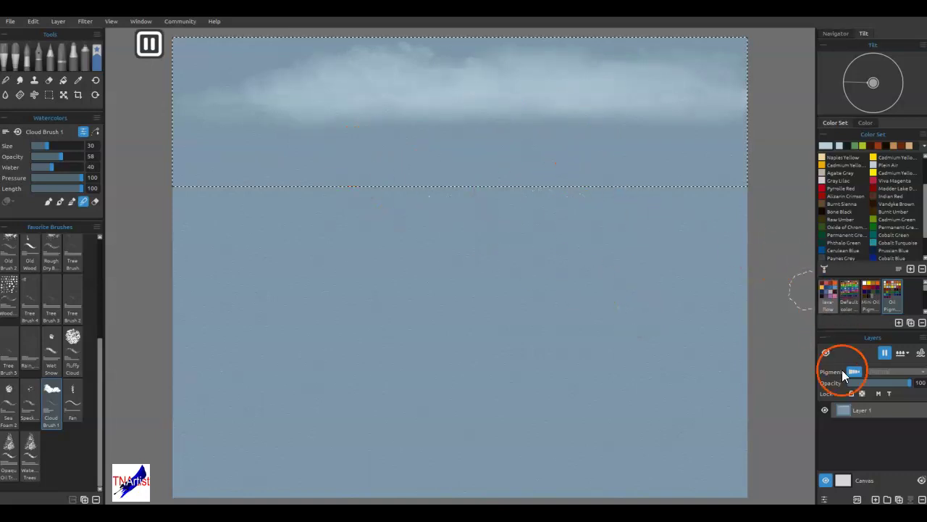
pyautogui.click(920, 353)
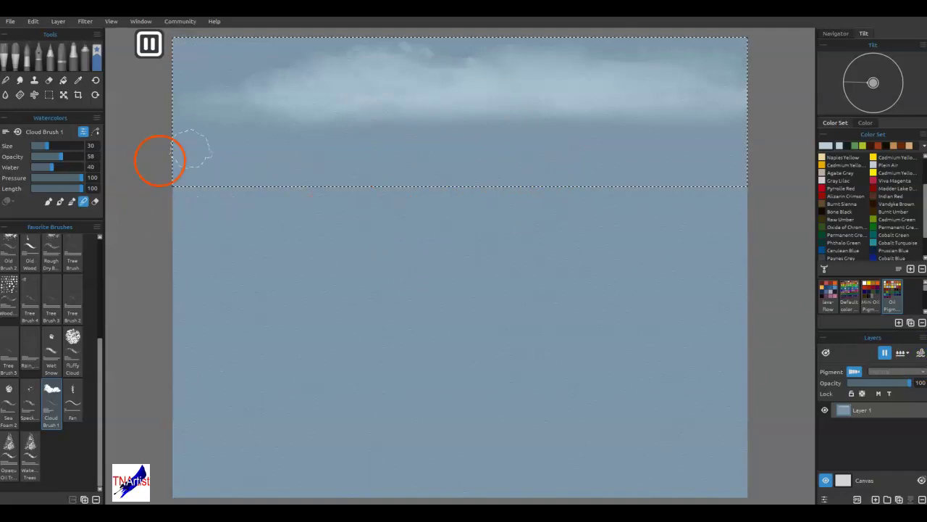
# Step: Dab turquoise #96d7da patches along the upper edge of the sky and let them diffuse briefly before pausing again
pyautogui.click(821, 144)
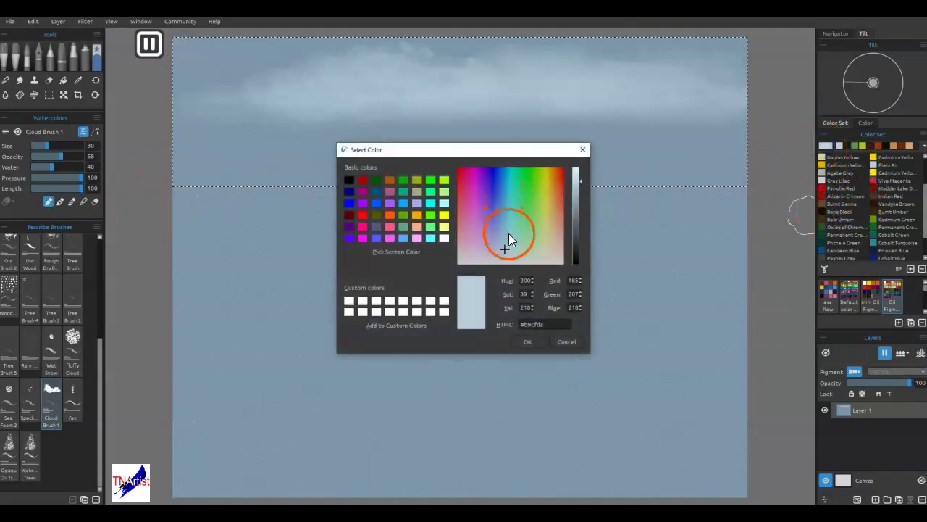
pyautogui.click(510, 236)
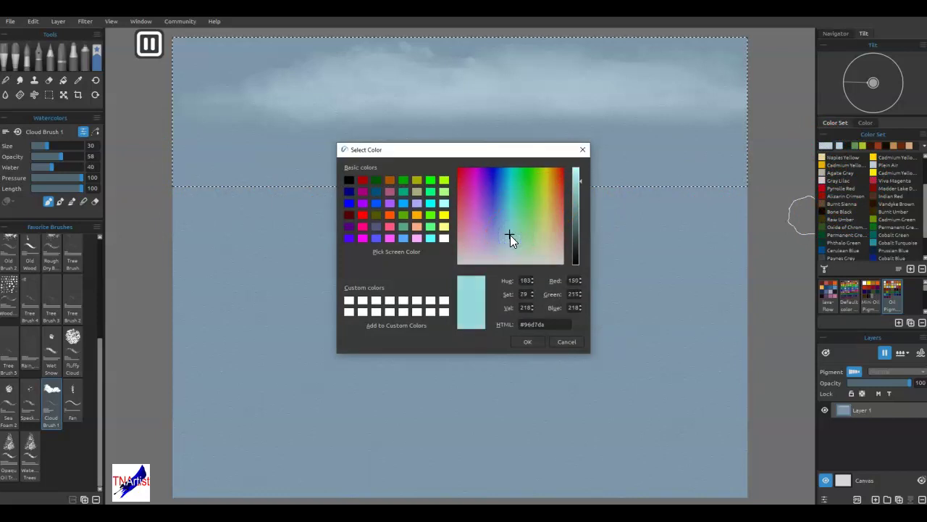
pyautogui.click(535, 342)
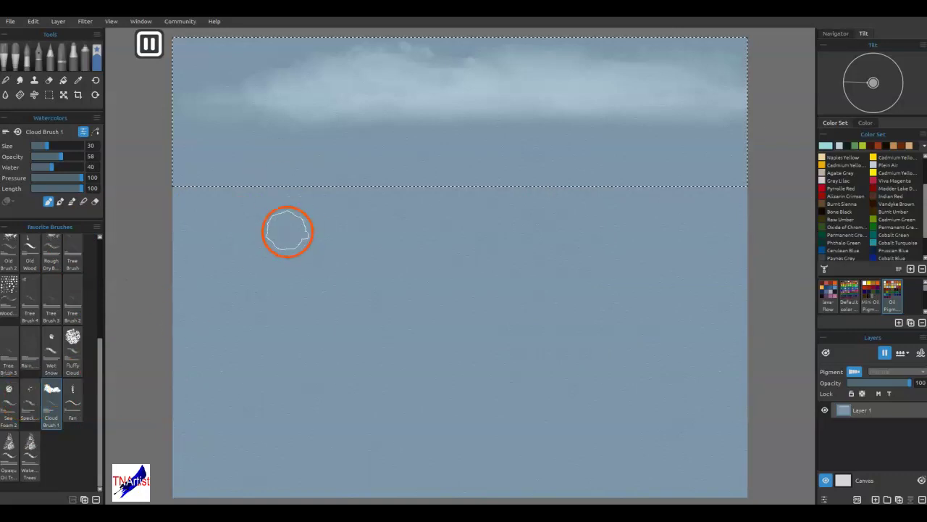
pyautogui.moveTo(254, 56)
pyautogui.mouseDown()
pyautogui.moveTo(267, 65)
pyautogui.moveTo(253, 58)
pyautogui.moveTo(279, 57)
pyautogui.moveTo(215, 66)
pyautogui.moveTo(238, 62)
pyautogui.moveTo(265, 40)
pyautogui.mouseUp()
pyautogui.moveTo(455, 48); pyautogui.dragTo(464, 50)
pyautogui.click(694, 50)
pyautogui.moveTo(243, 57)
pyautogui.mouseDown()
pyautogui.moveTo(222, 63)
pyautogui.moveTo(228, 54)
pyautogui.mouseUp()
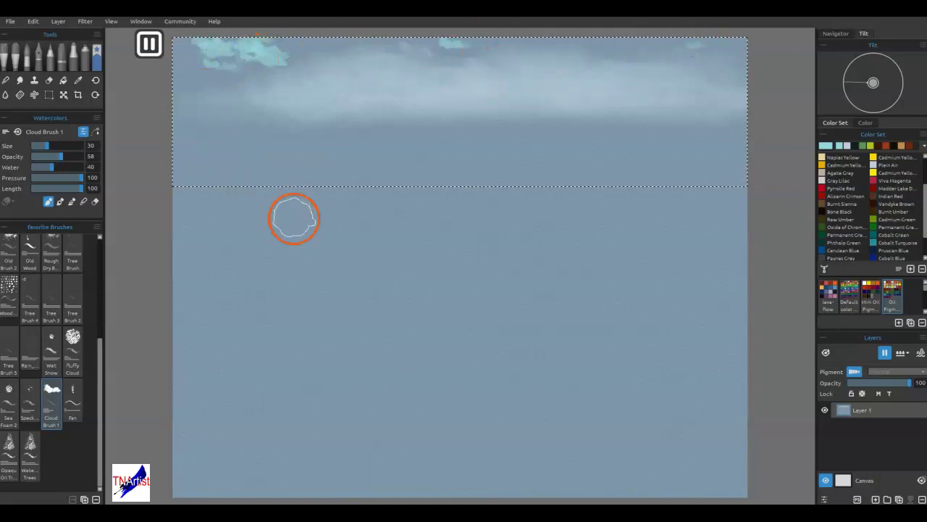
pyautogui.press('p')
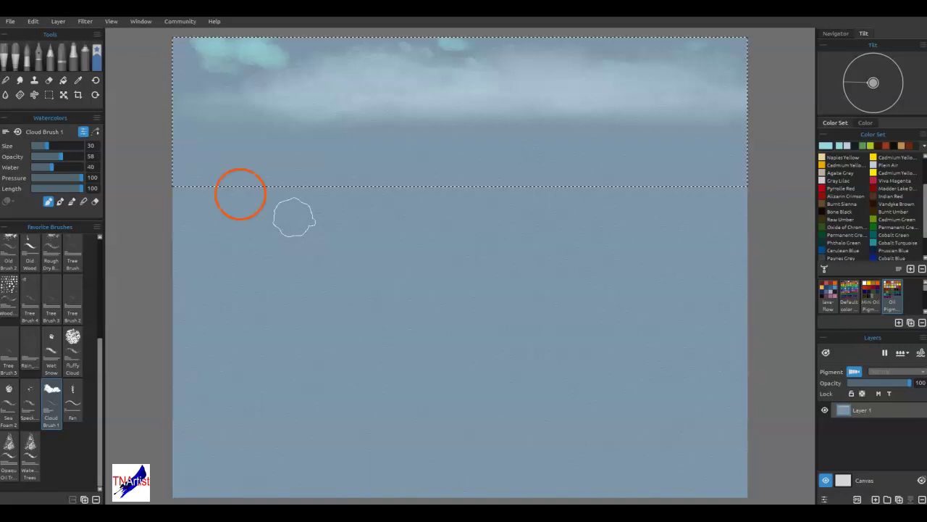
pyautogui.press('p')
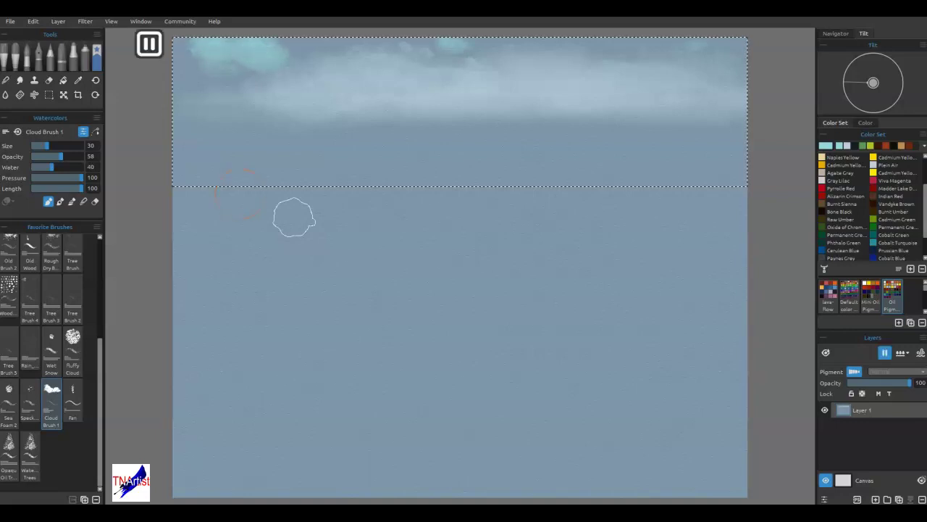
# Step: Blend the turquoise patches into the surrounding sky and soften the cloud band with the blending mode of Cloud Brush 1
pyautogui.press('n')
pyautogui.moveTo(203, 60)
pyautogui.mouseDown()
pyautogui.moveTo(203, 73)
pyautogui.moveTo(200, 64)
pyautogui.moveTo(292, 53)
pyautogui.moveTo(273, 69)
pyautogui.moveTo(169, 82)
pyautogui.mouseUp()
pyautogui.moveTo(301, 58)
pyautogui.mouseDown()
pyautogui.moveTo(235, 80)
pyautogui.moveTo(148, 83)
pyautogui.mouseUp()
pyautogui.moveTo(421, 78)
pyautogui.mouseDown()
pyautogui.moveTo(464, 61)
pyautogui.moveTo(389, 45)
pyautogui.mouseUp()
pyautogui.moveTo(298, 119)
pyautogui.mouseDown()
pyautogui.moveTo(228, 53)
pyautogui.moveTo(236, 76)
pyautogui.moveTo(219, 62)
pyautogui.moveTo(232, 45)
pyautogui.moveTo(245, 80)
pyautogui.moveTo(239, 58)
pyautogui.moveTo(247, 50)
pyautogui.moveTo(292, 77)
pyautogui.mouseUp()
pyautogui.moveTo(497, 77)
pyautogui.mouseDown()
pyautogui.moveTo(485, 79)
pyautogui.moveTo(471, 60)
pyautogui.mouseUp()
pyautogui.moveTo(479, 82)
pyautogui.mouseDown()
pyautogui.moveTo(463, 96)
pyautogui.moveTo(437, 78)
pyautogui.moveTo(455, 74)
pyautogui.moveTo(463, 88)
pyautogui.moveTo(401, 68)
pyautogui.mouseUp()
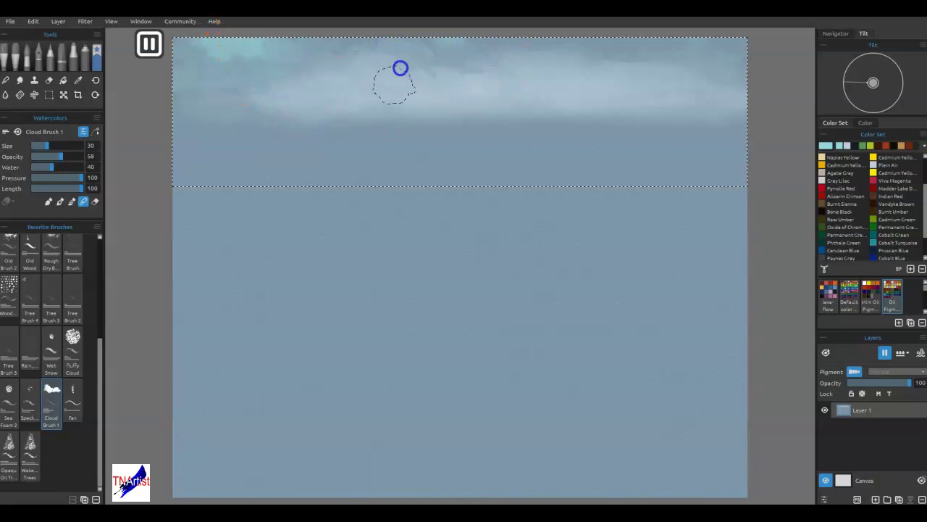
pyautogui.moveTo(470, 57); pyautogui.dragTo(501, 55)
pyautogui.moveTo(246, 108)
pyautogui.mouseDown()
pyautogui.moveTo(358, 96)
pyautogui.moveTo(234, 102)
pyautogui.moveTo(327, 100)
pyautogui.mouseUp()
pyautogui.click(614, 92)
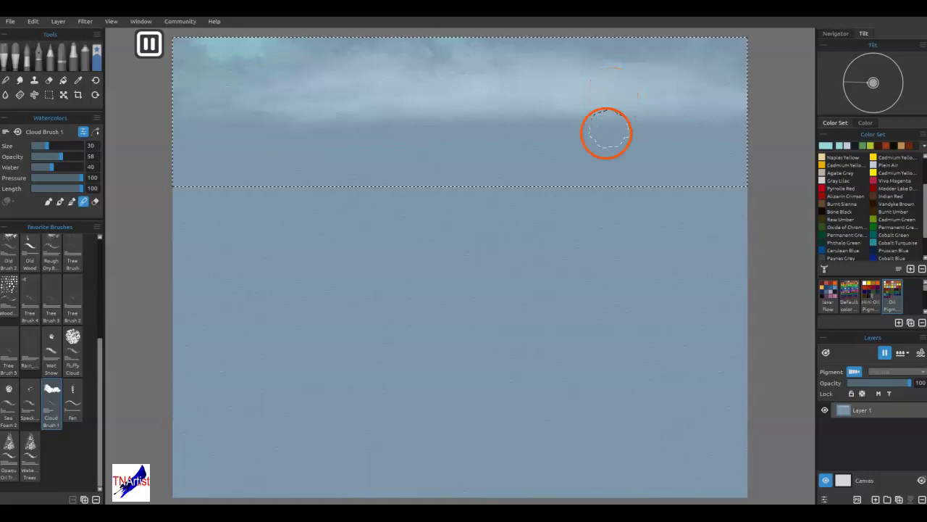
# Step: Lighten the pale blue paint color, paint a low cloud bank from the left edge of the sky and let it diffuse briefly
pyautogui.moveTo(323, 209)
pyautogui.mouseDown()
pyautogui.moveTo(267, 235)
pyautogui.moveTo(659, 279)
pyautogui.mouseUp()
pyautogui.moveTo(782, 323)
pyautogui.mouseDown()
pyautogui.moveTo(548, 312)
pyautogui.moveTo(234, 221)
pyautogui.mouseUp()
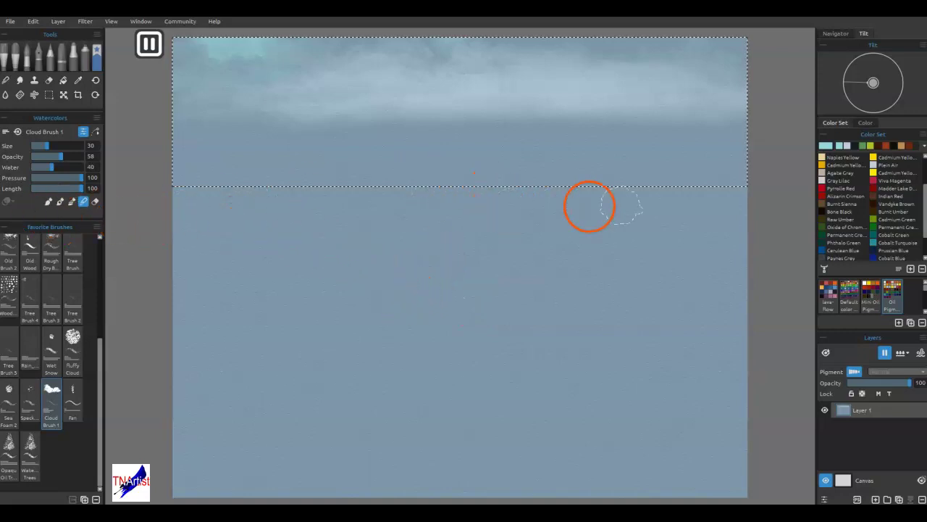
pyautogui.click(848, 146)
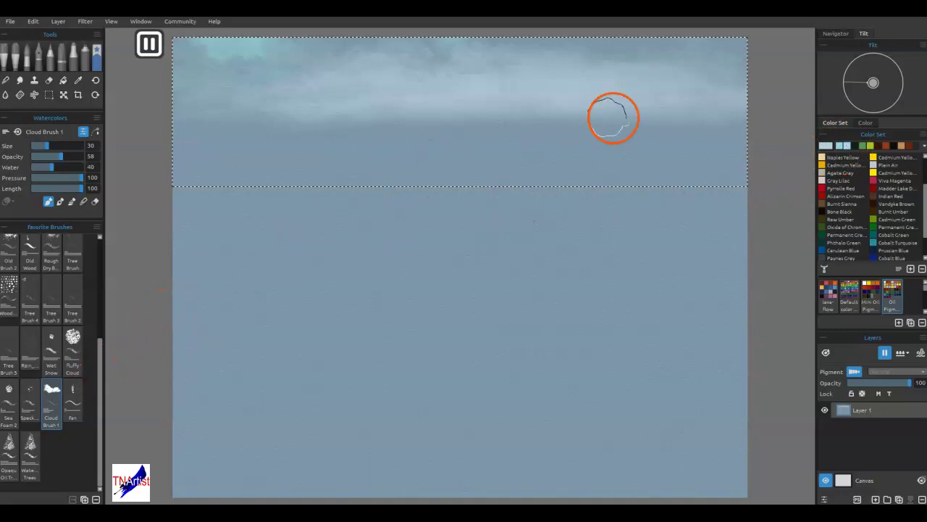
pyautogui.click(827, 147)
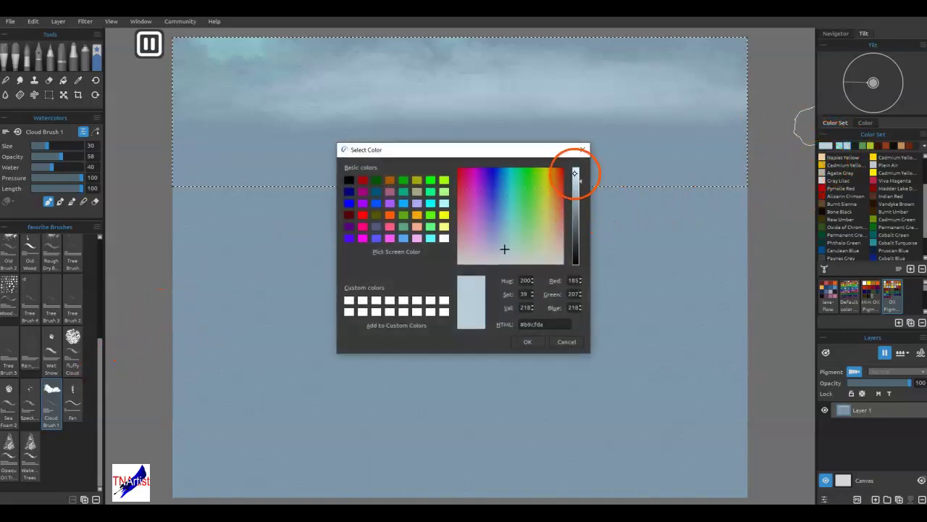
pyautogui.click(527, 341)
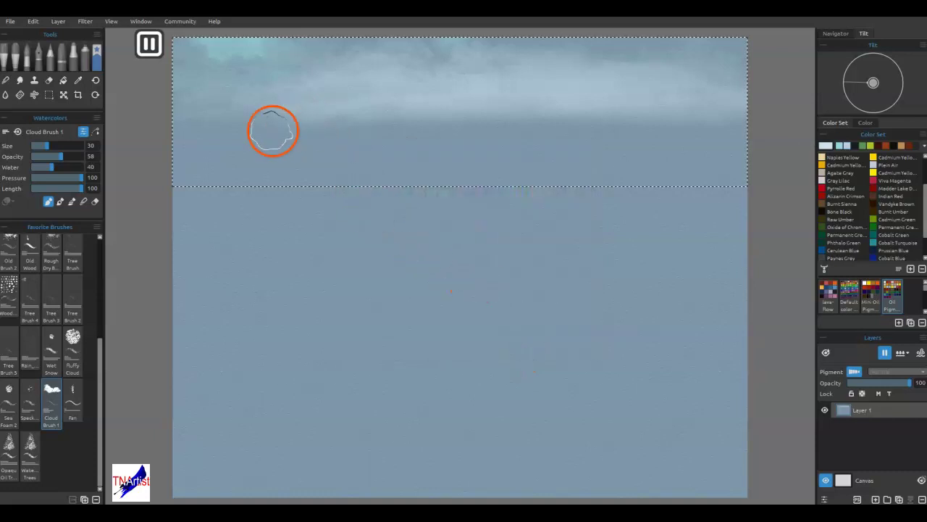
pyautogui.moveTo(218, 138)
pyautogui.mouseDown()
pyautogui.moveTo(372, 138)
pyautogui.moveTo(354, 126)
pyautogui.moveTo(287, 140)
pyautogui.moveTo(180, 133)
pyautogui.moveTo(413, 142)
pyautogui.moveTo(178, 145)
pyautogui.mouseUp()
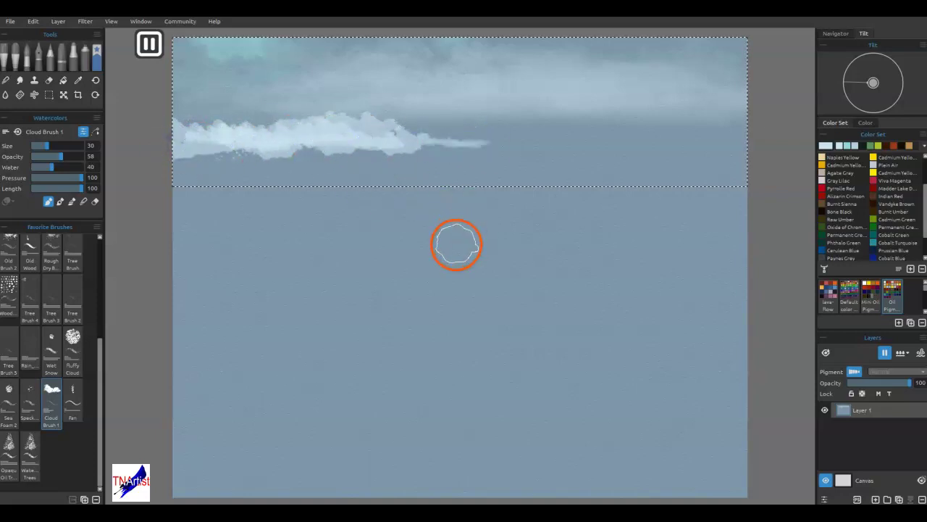
pyautogui.press('p')
pyautogui.press('p')
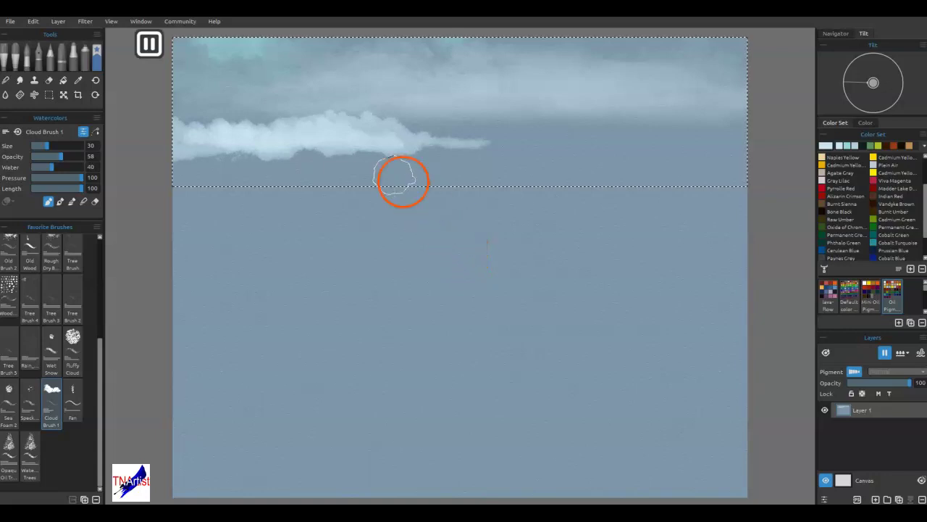
# Step: Smooth the underside of the cloud bank with Cloud Brush 1 in blending mode, let it diffuse briefly and pause the diffusion
pyautogui.press('n')
pyautogui.moveTo(395, 155)
pyautogui.mouseDown()
pyautogui.moveTo(303, 157)
pyautogui.moveTo(466, 155)
pyautogui.moveTo(269, 147)
pyautogui.mouseUp()
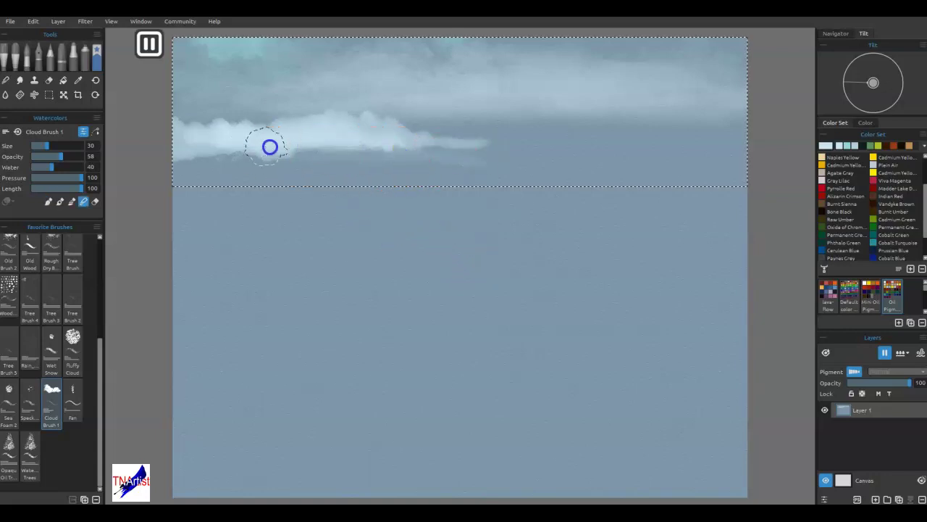
pyautogui.moveTo(181, 152)
pyautogui.mouseDown()
pyautogui.moveTo(582, 151)
pyautogui.moveTo(152, 147)
pyautogui.moveTo(345, 140)
pyautogui.moveTo(294, 149)
pyautogui.moveTo(465, 152)
pyautogui.mouseUp()
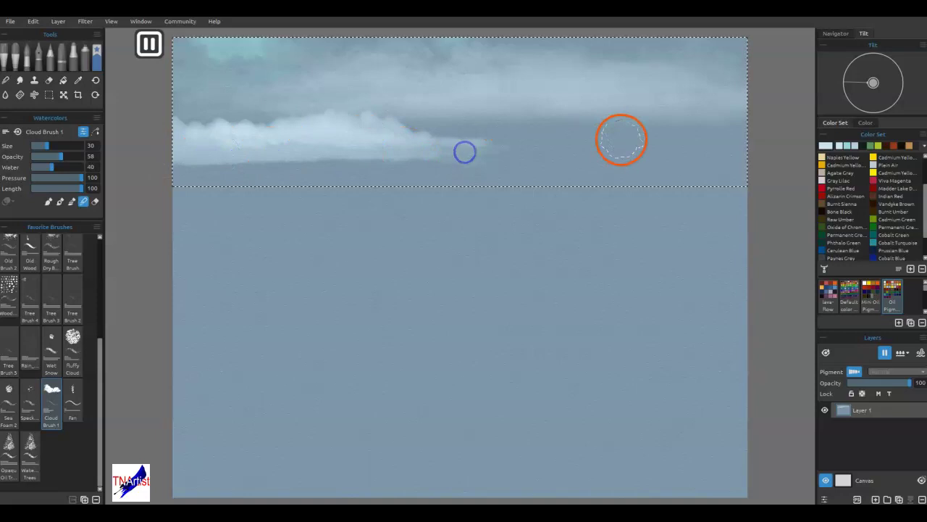
pyautogui.press('p')
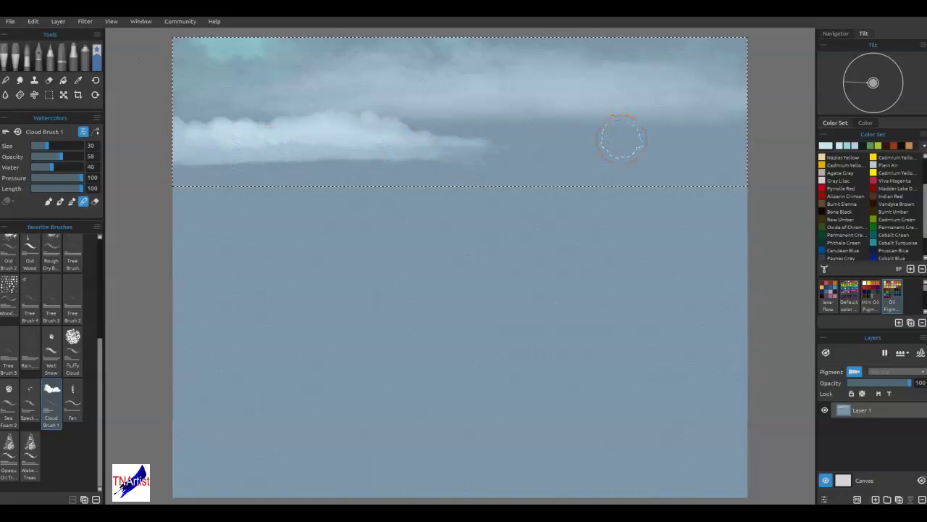
pyautogui.press('p')
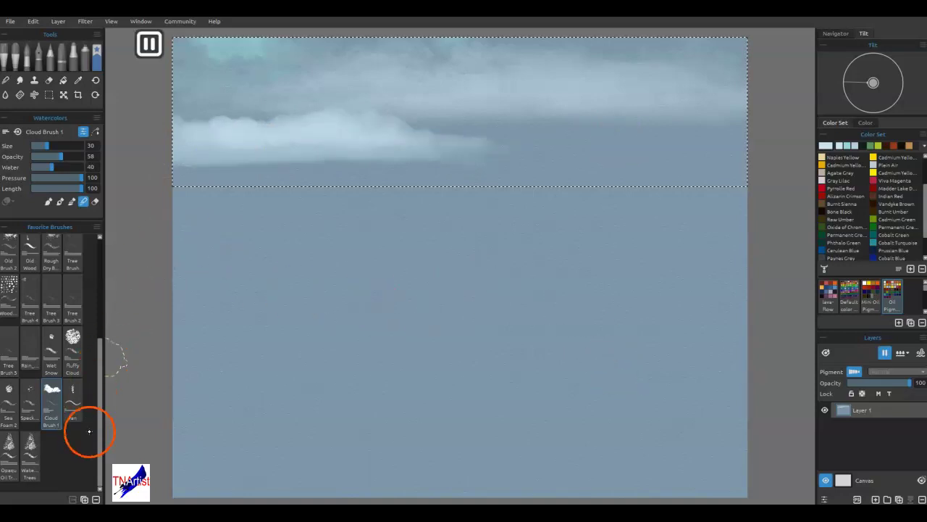
# Step: Blend the cloud bank into billowing shapes with the Fluffy Cloud brush at size 50 and resume the paint diffusion
pyautogui.click(75, 351)
pyautogui.click(75, 351)
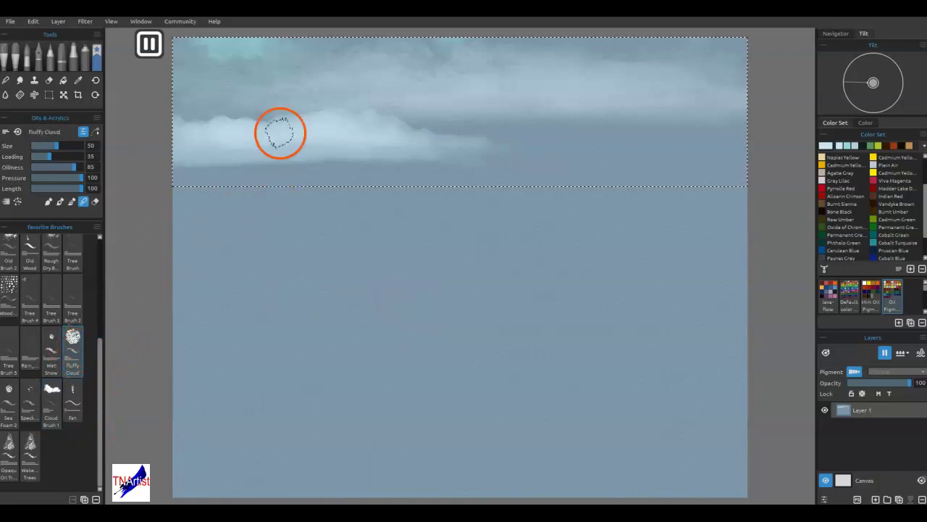
pyautogui.moveTo(248, 125)
pyautogui.mouseDown()
pyautogui.moveTo(219, 116)
pyautogui.moveTo(188, 129)
pyautogui.moveTo(242, 138)
pyautogui.moveTo(313, 117)
pyautogui.moveTo(356, 134)
pyautogui.moveTo(251, 133)
pyautogui.moveTo(207, 121)
pyautogui.moveTo(217, 112)
pyautogui.moveTo(187, 109)
pyautogui.moveTo(168, 121)
pyautogui.moveTo(208, 122)
pyautogui.moveTo(225, 135)
pyautogui.moveTo(462, 141)
pyautogui.mouseUp()
pyautogui.moveTo(353, 147)
pyautogui.mouseDown()
pyautogui.moveTo(354, 138)
pyautogui.moveTo(180, 138)
pyautogui.moveTo(168, 112)
pyautogui.mouseUp()
pyautogui.click(92, 145)
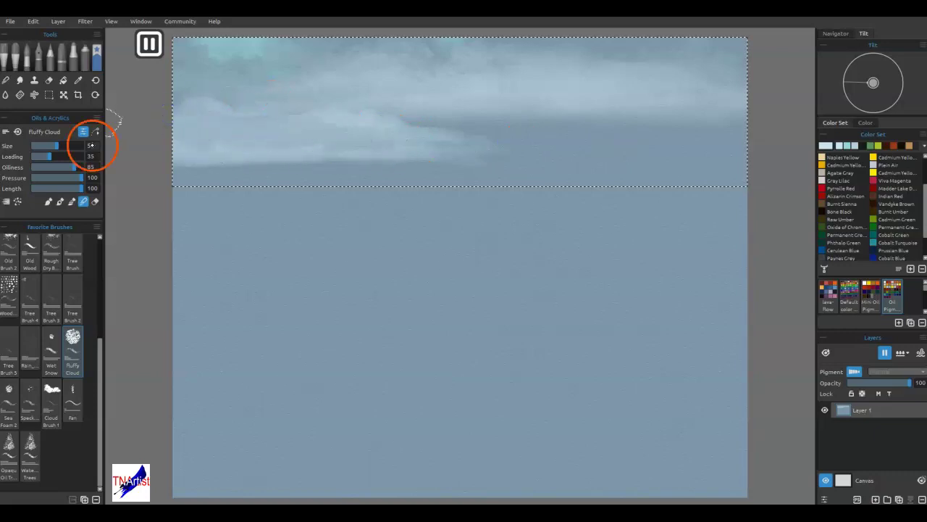
pyautogui.press('space')
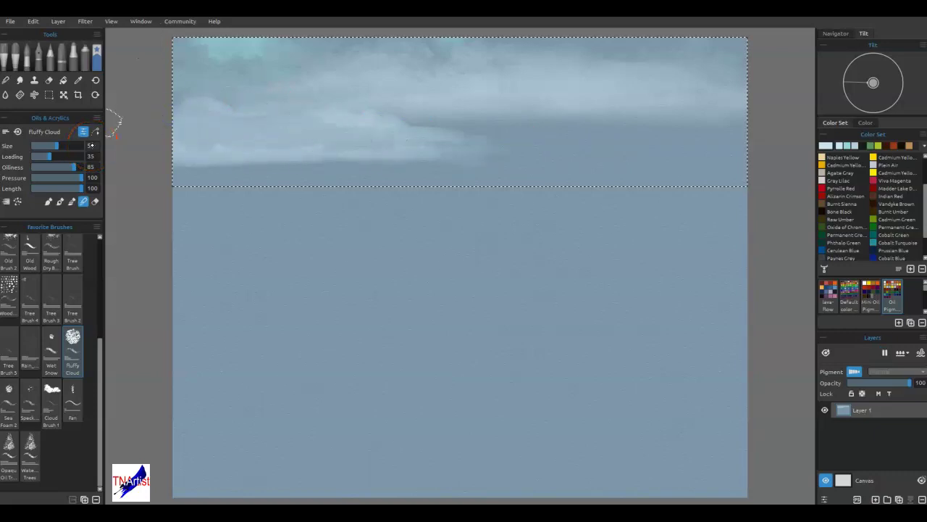
# Step: Soften the base of the cloud bank into the blue sky with the Fluffy Cloud brush in blending mode
pyautogui.click(197, 159)
pyautogui.moveTo(195, 149); pyautogui.dragTo(255, 145)
pyautogui.moveTo(180, 150); pyautogui.dragTo(347, 147)
pyautogui.moveTo(238, 155); pyautogui.dragTo(265, 151)
# Step: Paint bright highlight lines along the cloud tops and return the Fluffy Cloud brush to blending mode at size 25
pyautogui.press('d')
pyautogui.press('b')
pyautogui.moveTo(288, 123)
pyautogui.mouseDown()
pyautogui.moveTo(333, 129)
pyautogui.moveTo(362, 117)
pyautogui.moveTo(369, 132)
pyautogui.moveTo(276, 116)
pyautogui.moveTo(252, 102)
pyautogui.moveTo(219, 118)
pyautogui.moveTo(172, 114)
pyautogui.moveTo(170, 141)
pyautogui.moveTo(234, 142)
pyautogui.moveTo(288, 127)
pyautogui.moveTo(450, 224)
pyautogui.moveTo(288, 121)
pyautogui.moveTo(263, 114)
pyautogui.mouseUp()
pyautogui.press('b')
pyautogui.press('[')
pyautogui.press('[')
pyautogui.press('[')
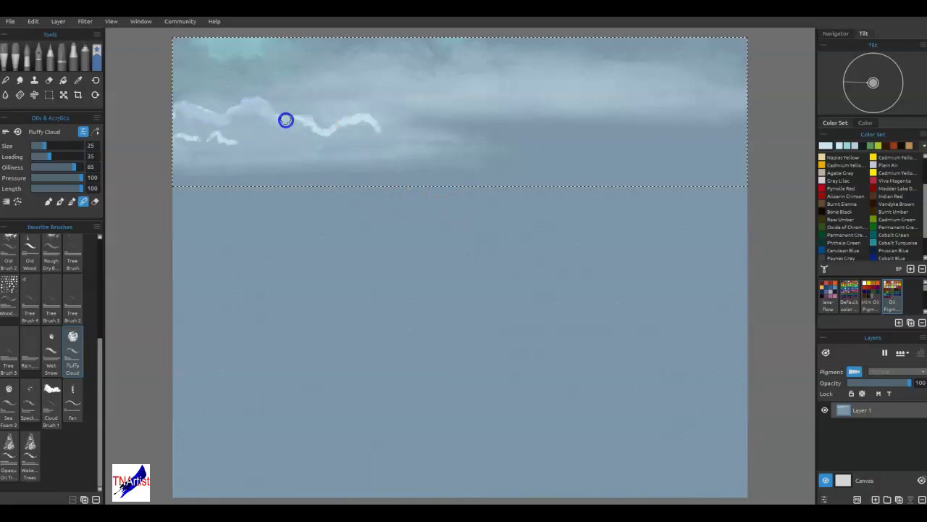
# Step: Blend the highlights into the cloud bank and shape small puffs along its thin right end
pyautogui.moveTo(377, 126); pyautogui.dragTo(491, 136)
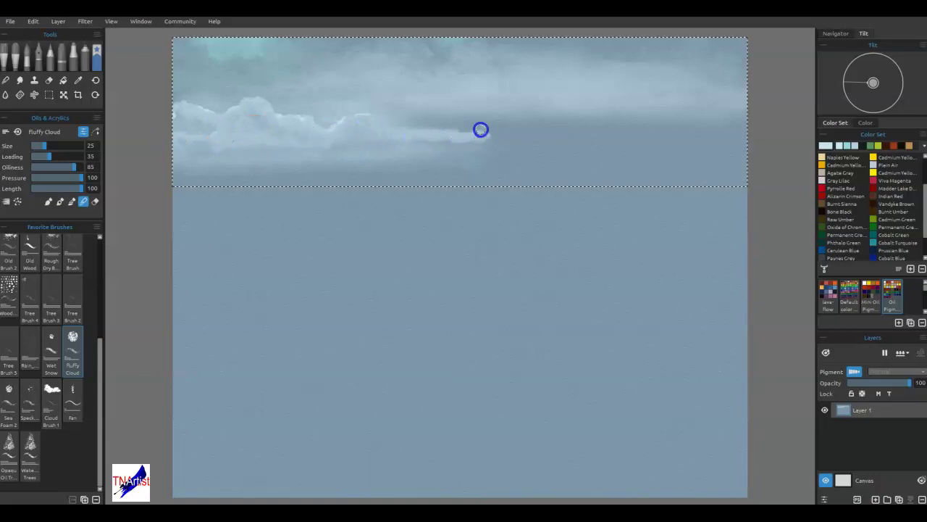
pyautogui.moveTo(429, 124); pyautogui.dragTo(422, 128)
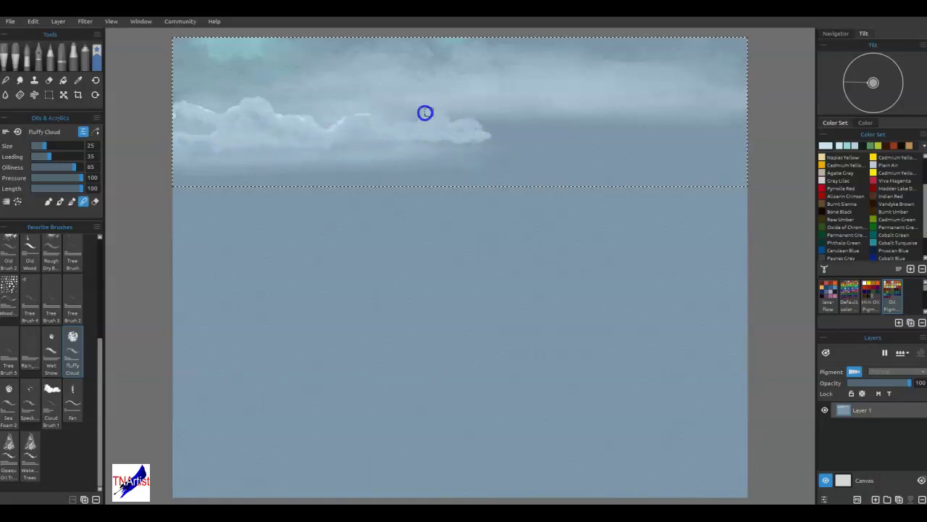
pyautogui.moveTo(483, 136)
pyautogui.mouseDown()
pyautogui.moveTo(537, 136)
pyautogui.moveTo(515, 135)
pyautogui.mouseUp()
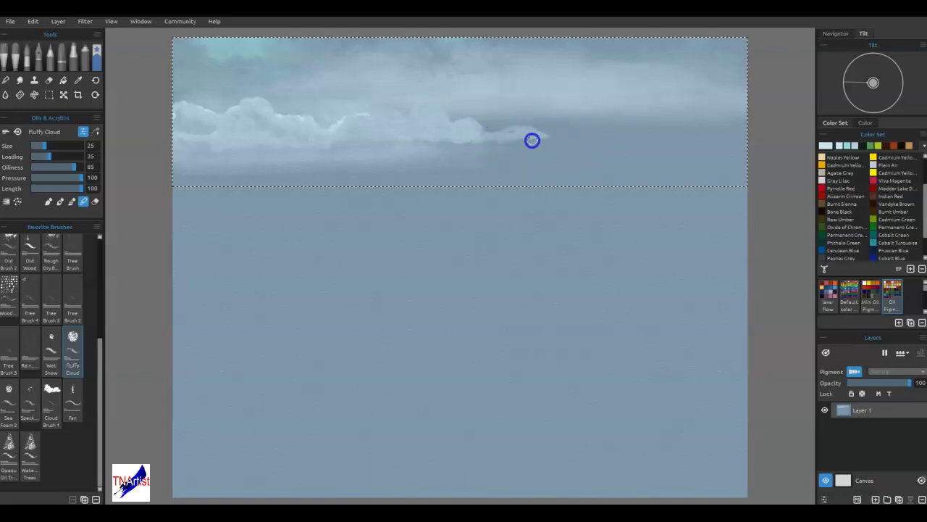
pyautogui.moveTo(384, 138)
pyautogui.mouseDown()
pyautogui.moveTo(338, 138)
pyautogui.moveTo(316, 152)
pyautogui.mouseUp()
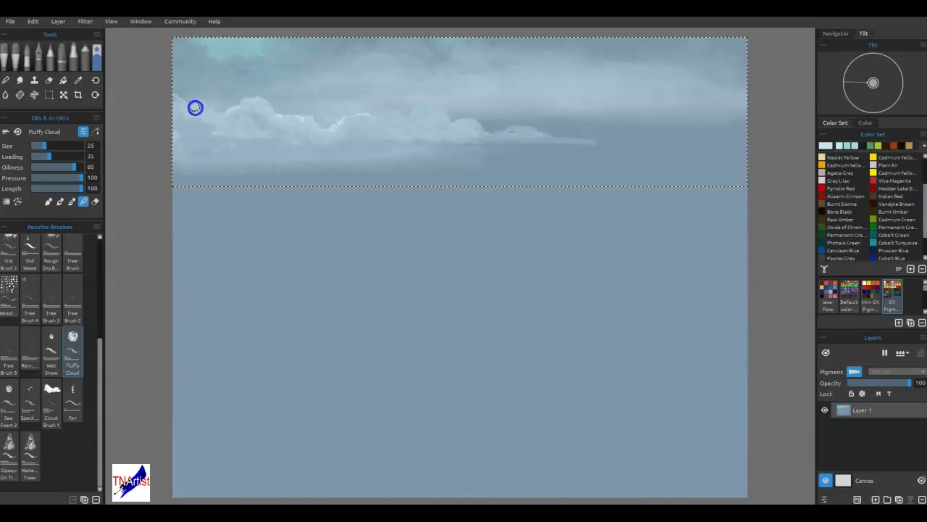
pyautogui.moveTo(318, 150)
pyautogui.mouseDown()
pyautogui.moveTo(188, 147)
pyautogui.moveTo(493, 162)
pyautogui.moveTo(586, 143)
pyautogui.mouseUp()
# Step: Draw the cloud's right end out into thin wisps reaching toward the right edge of the sky
pyautogui.click(587, 141)
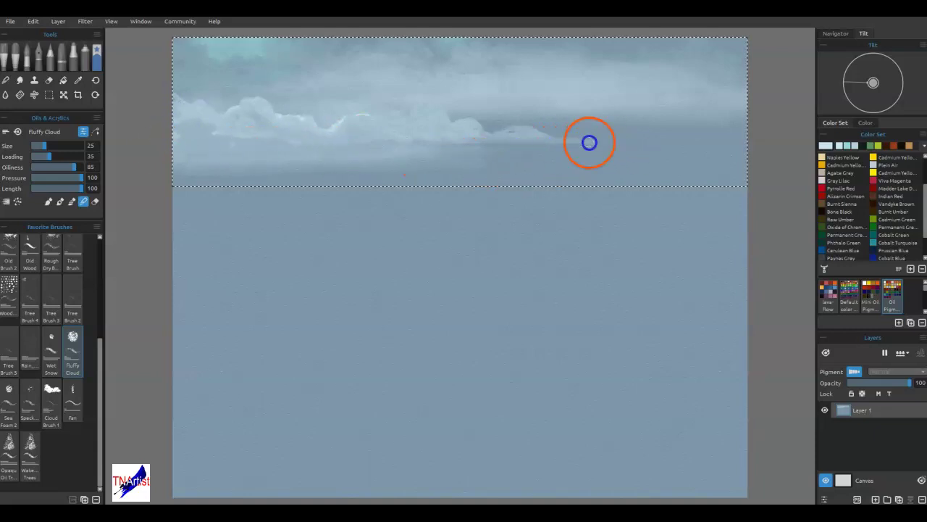
pyautogui.click(550, 138)
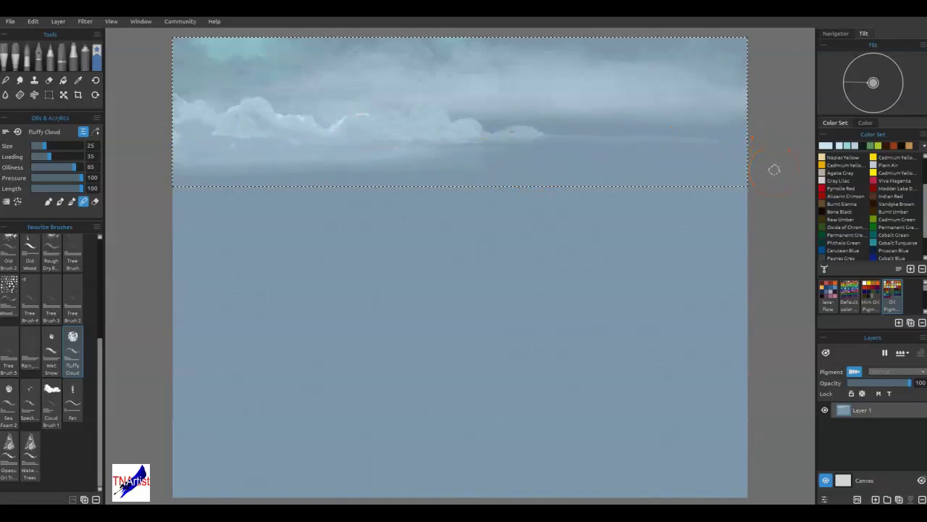
pyautogui.click(621, 139)
pyautogui.click(633, 141)
pyautogui.click(395, 181)
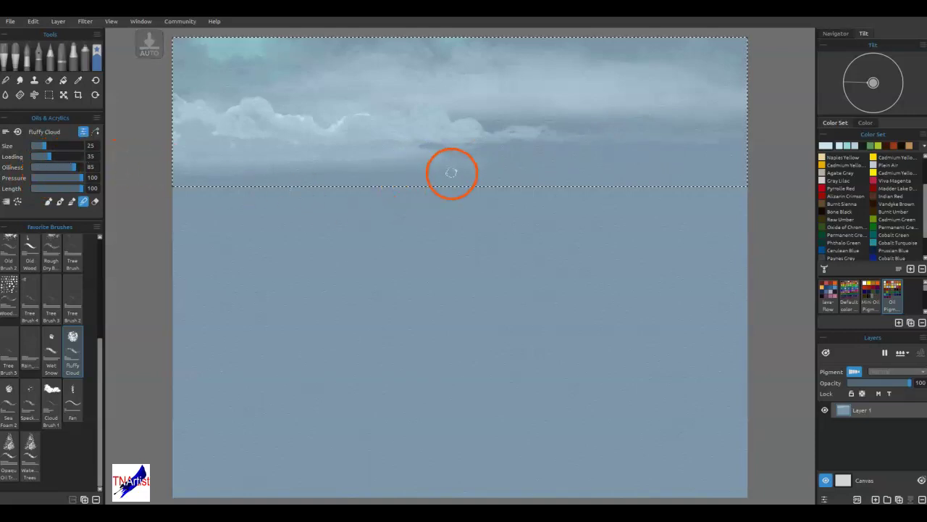
# Step: Soften the cloud's underside with Fluffy Cloud blending at size 45 and the Soft 2 blend brush at size 35
pyautogui.moveTo(439, 186)
pyautogui.mouseDown()
pyautogui.moveTo(478, 157)
pyautogui.moveTo(479, 168)
pyautogui.moveTo(455, 157)
pyautogui.mouseUp()
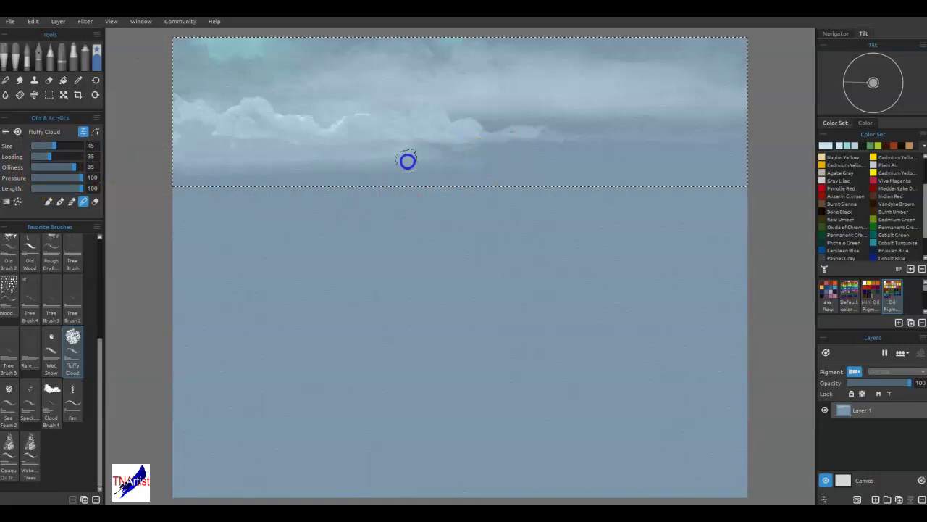
pyautogui.click(262, 176)
pyautogui.press('n')
pyautogui.moveTo(405, 179)
pyautogui.mouseDown()
pyautogui.moveTo(413, 205)
pyautogui.moveTo(463, 179)
pyautogui.mouseUp()
pyautogui.press(']')
pyautogui.click(481, 148)
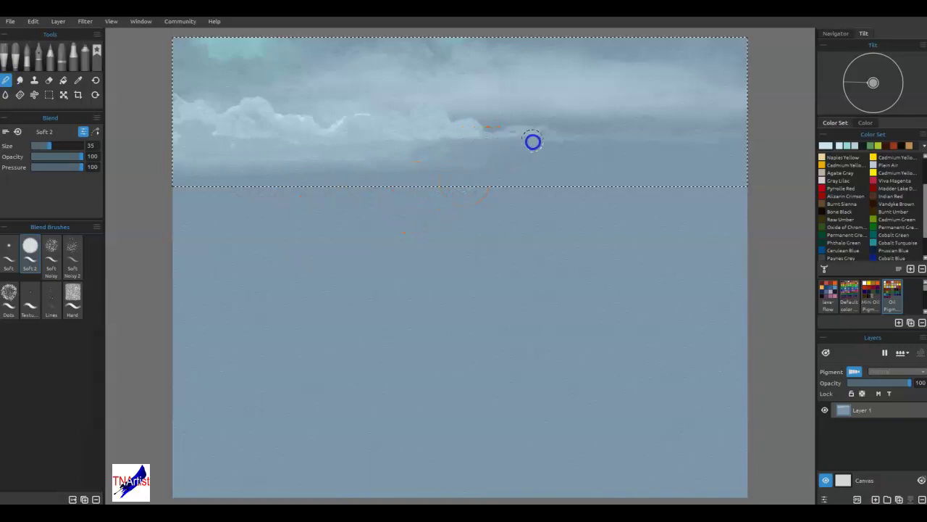
pyautogui.moveTo(242, 170)
pyautogui.mouseDown()
pyautogui.moveTo(190, 166)
pyautogui.moveTo(290, 174)
pyautogui.mouseUp()
pyautogui.moveTo(384, 171)
pyautogui.mouseDown()
pyautogui.moveTo(379, 158)
pyautogui.moveTo(395, 150)
pyautogui.mouseUp()
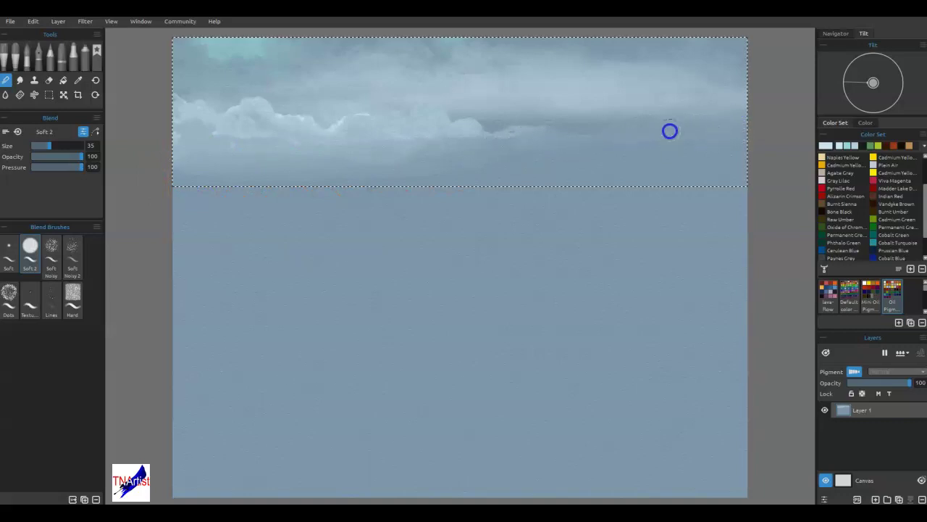
# Step: Smooth the cloud wisps, the upper cloud band and the sky just above the horizon with the Soft 2 blend brush
pyautogui.moveTo(558, 124); pyautogui.dragTo(751, 157)
pyautogui.moveTo(493, 129)
pyautogui.mouseDown()
pyautogui.moveTo(471, 149)
pyautogui.moveTo(522, 133)
pyautogui.moveTo(563, 137)
pyautogui.moveTo(477, 162)
pyautogui.moveTo(432, 121)
pyautogui.mouseUp()
pyautogui.moveTo(537, 90)
pyautogui.mouseDown()
pyautogui.moveTo(490, 88)
pyautogui.moveTo(530, 81)
pyautogui.mouseUp()
pyautogui.moveTo(707, 106)
pyautogui.mouseDown()
pyautogui.moveTo(628, 110)
pyautogui.moveTo(815, 106)
pyautogui.mouseUp()
pyautogui.moveTo(731, 121); pyautogui.dragTo(812, 105)
pyautogui.moveTo(448, 173)
pyautogui.mouseDown()
pyautogui.moveTo(423, 188)
pyautogui.moveTo(395, 175)
pyautogui.moveTo(339, 181)
pyautogui.mouseUp()
pyautogui.moveTo(410, 171)
pyautogui.mouseDown()
pyautogui.moveTo(194, 186)
pyautogui.moveTo(242, 167)
pyautogui.moveTo(229, 161)
pyautogui.mouseUp()
pyautogui.moveTo(380, 172); pyautogui.dragTo(445, 197)
# Step: Invert the selection to cover the area below the sky and turn on the display of wet paint
pyautogui.hotkey('ctrl', 'shift', 'i')
pyautogui.click(509, 276)
pyautogui.click(807, 356)
pyautogui.click(825, 355)
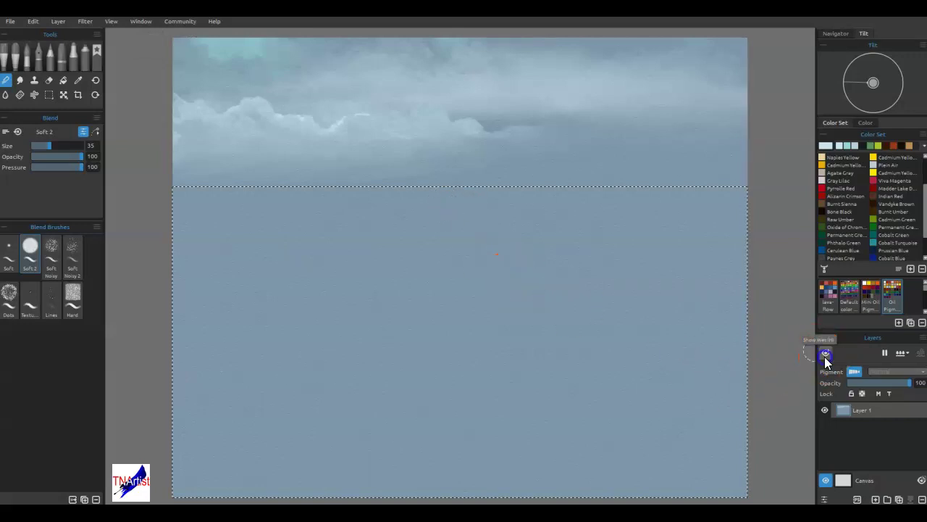
pyautogui.click(825, 355)
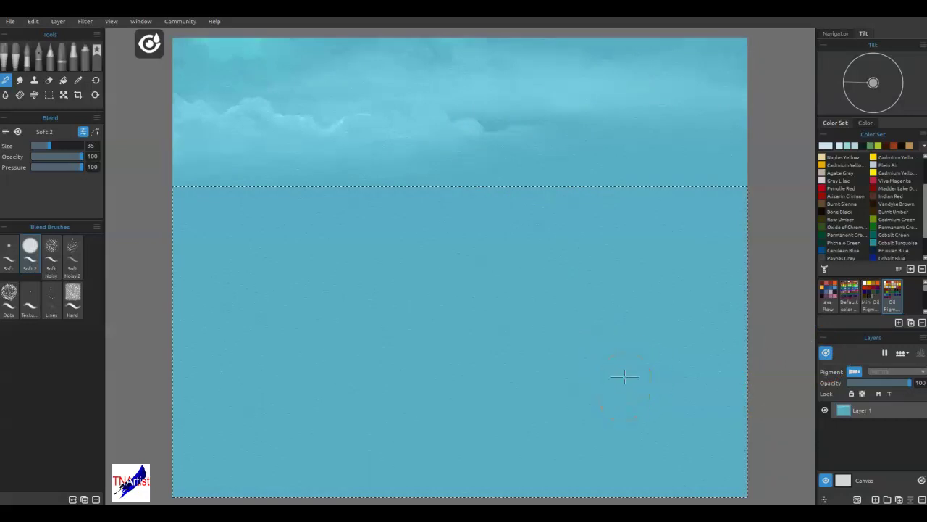
# Step: Invert the selection back to the sky and dry the paint inside it
pyautogui.hotkey('ctrl', 'shift', 'i')
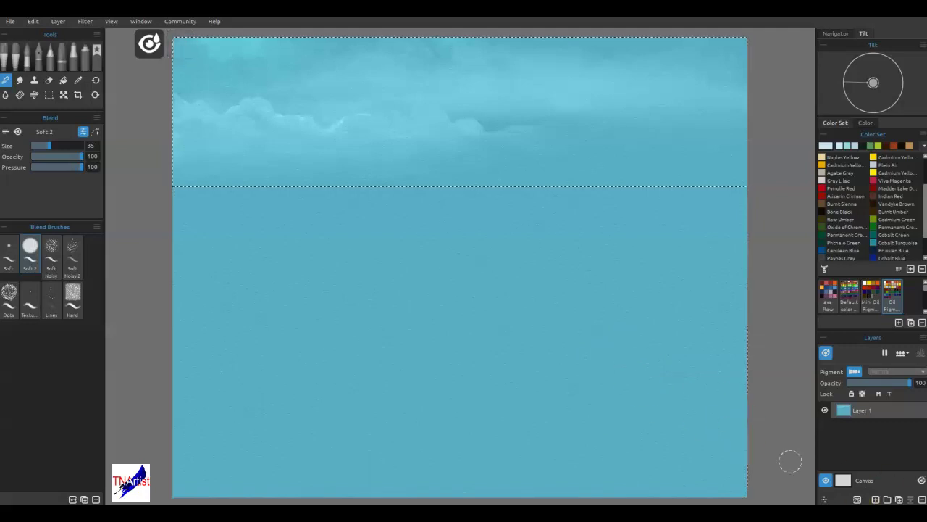
pyautogui.click(902, 353)
pyautogui.click(880, 396)
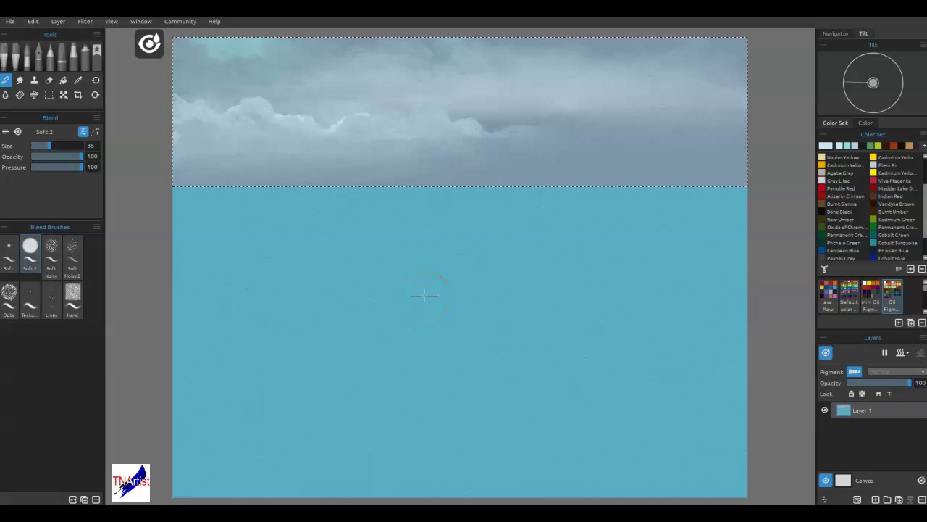
# Step: Invert the selection to the lower area and fit a water ripple stencil just below the horizon, wider than the canvas
pyautogui.hotkey('ctrl', 'shift', 'i')
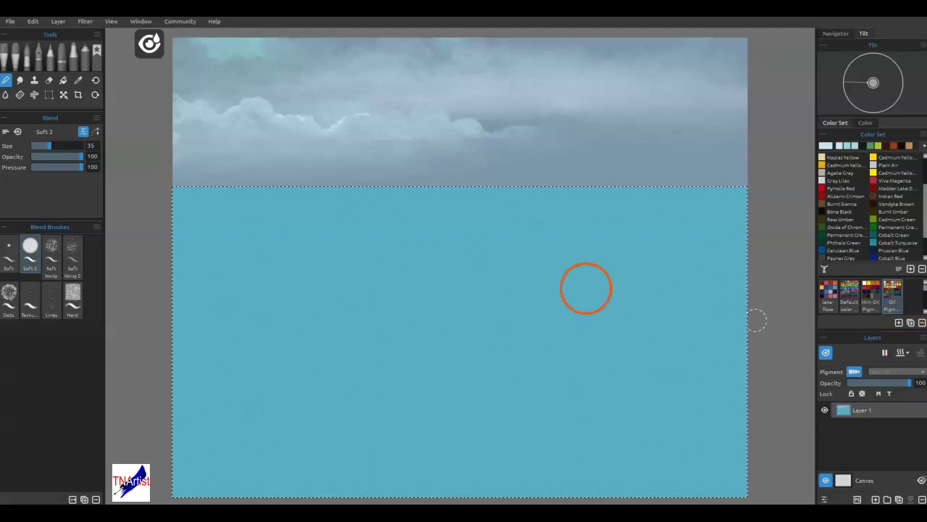
pyautogui.hotkey('ctrl', 'v')
pyautogui.click(600, 179)
pyautogui.click(628, 254)
pyautogui.moveTo(587, 178); pyautogui.dragTo(794, 175)
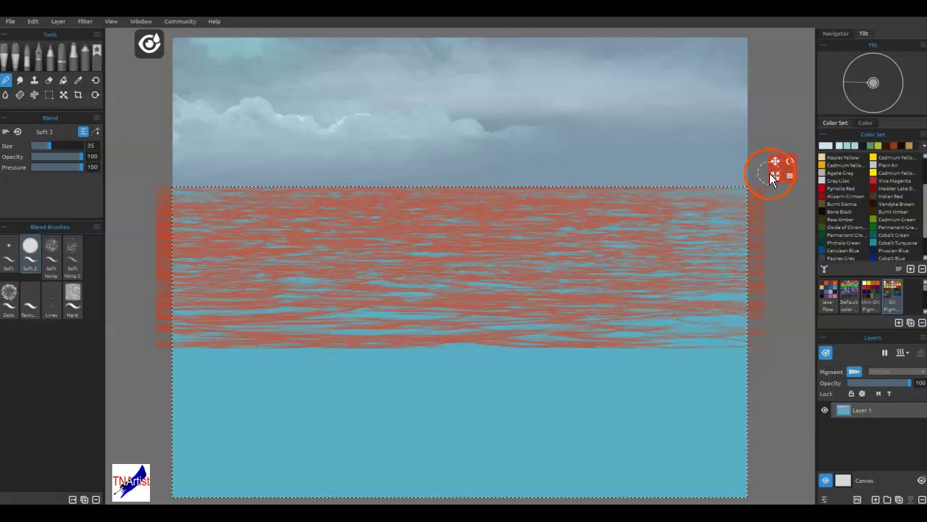
pyautogui.moveTo(775, 175); pyautogui.dragTo(800, 159)
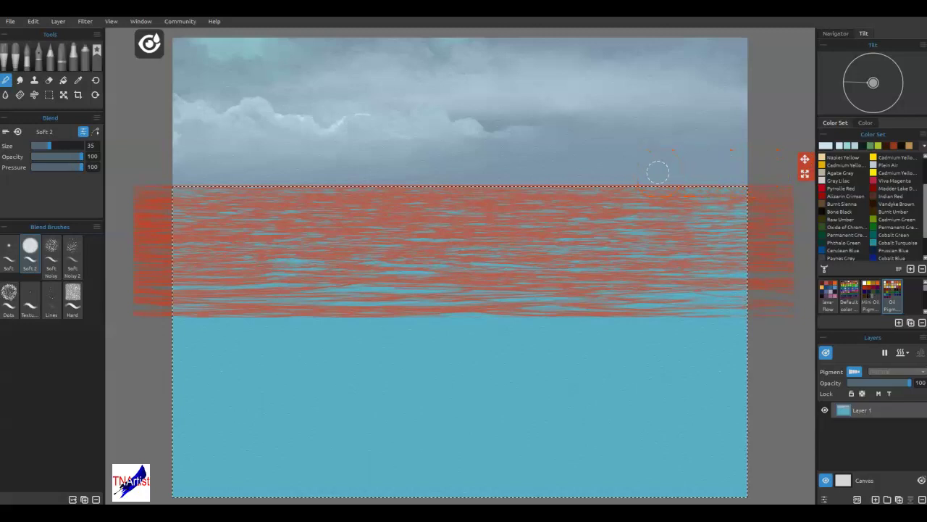
pyautogui.click(684, 153)
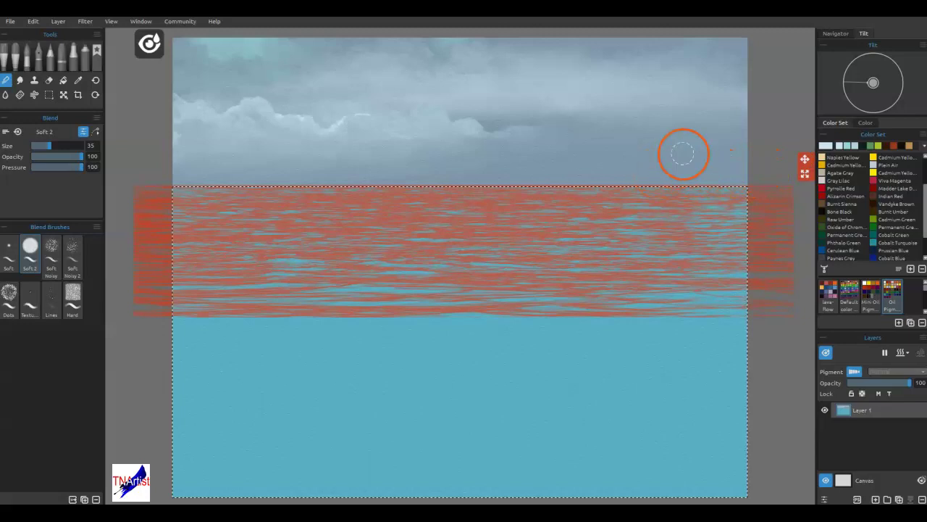
# Step: Choose Prussian Blue as the paint color and switch to Cloud Brush 1
pyautogui.click(874, 252)
pyautogui.click(876, 252)
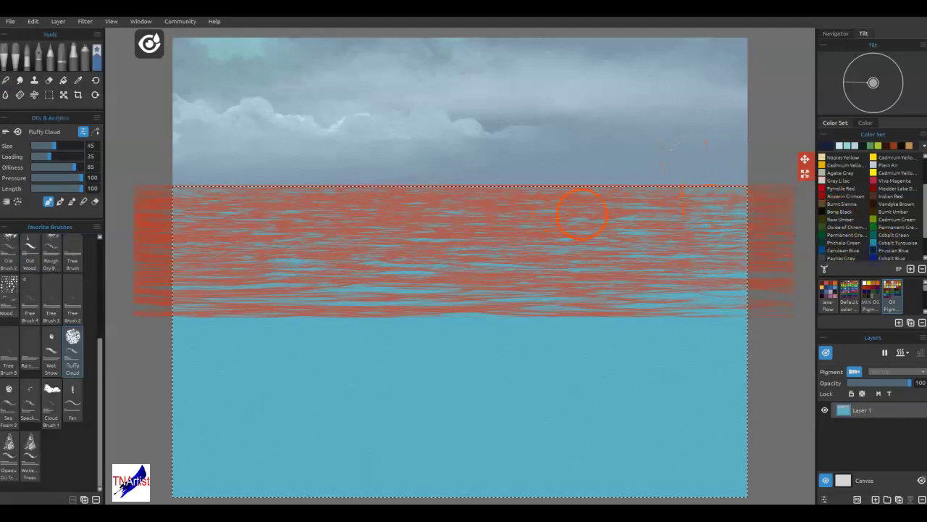
pyautogui.click(145, 249)
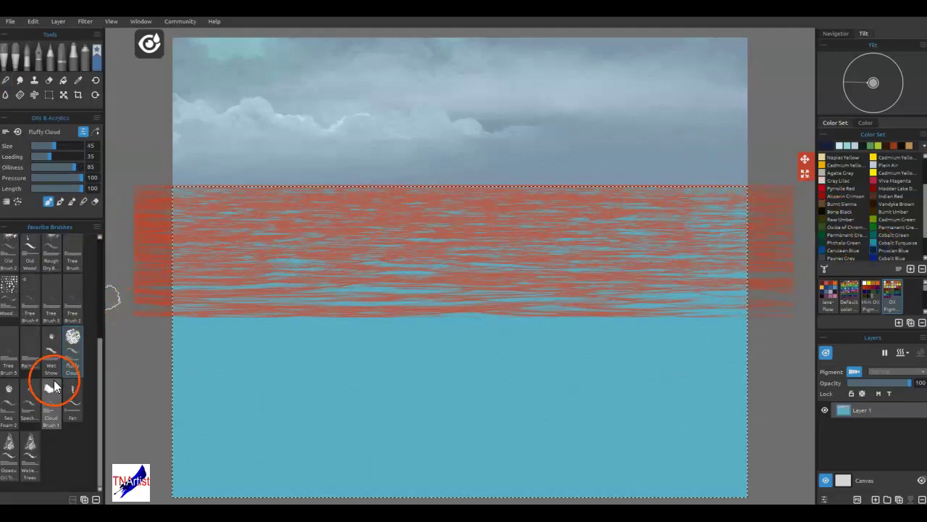
pyautogui.click(49, 395)
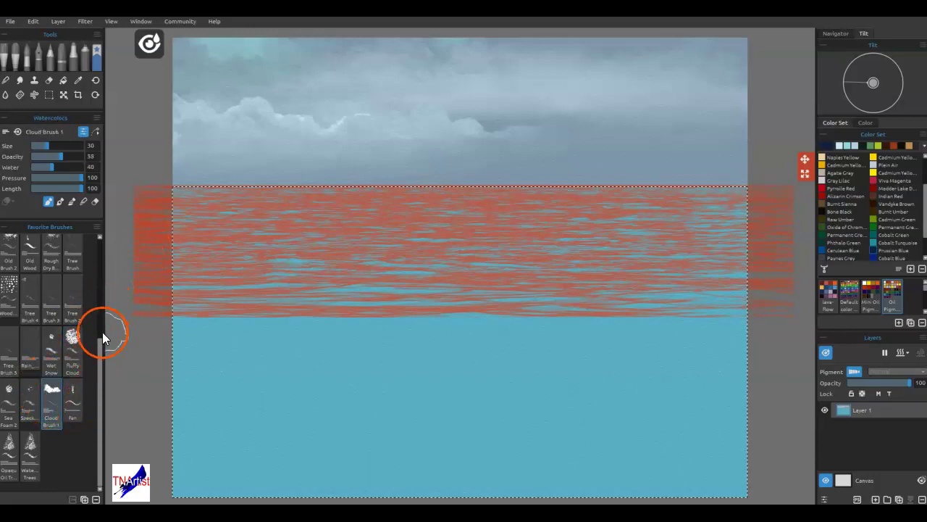
# Step: Turn off the wet paint display, pause the paint diffusion and paint scattered Prussian Blue strokes through the ripple stencil
pyautogui.click(187, 274)
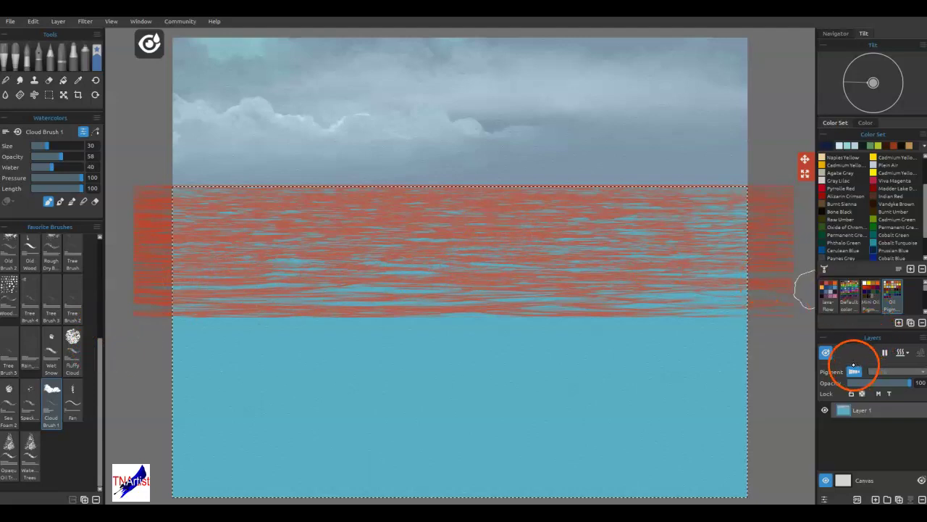
pyautogui.click(826, 353)
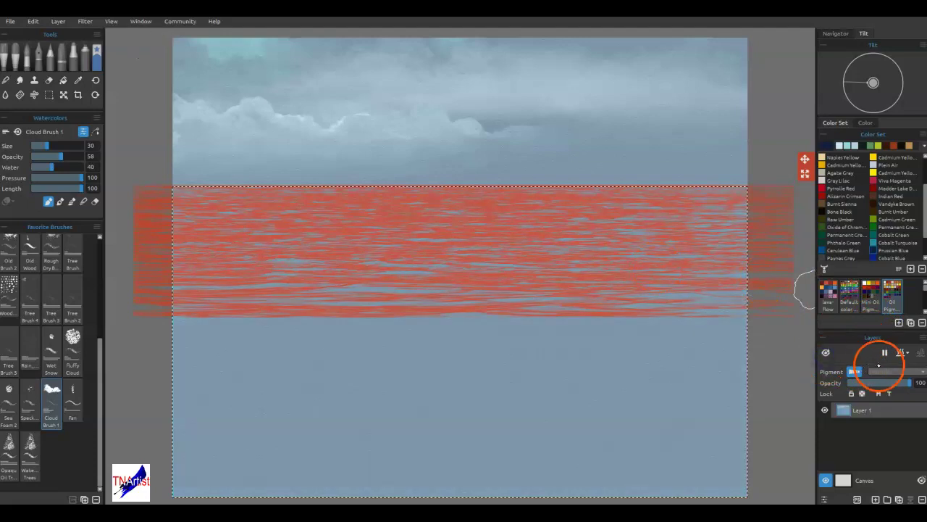
pyautogui.click(885, 352)
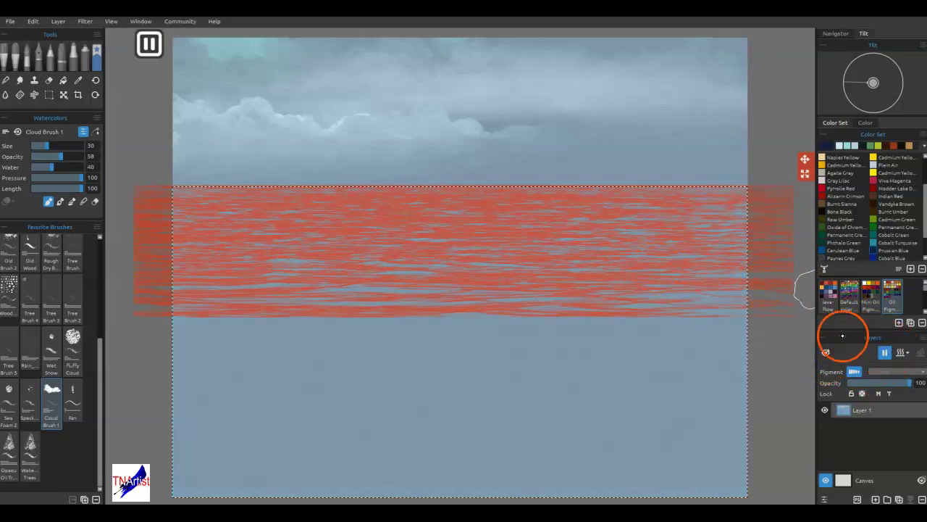
pyautogui.moveTo(537, 241)
pyautogui.mouseDown()
pyautogui.moveTo(625, 246)
pyautogui.moveTo(585, 242)
pyautogui.moveTo(634, 233)
pyautogui.moveTo(577, 236)
pyautogui.moveTo(757, 217)
pyautogui.moveTo(619, 212)
pyautogui.moveTo(661, 208)
pyautogui.moveTo(740, 205)
pyautogui.moveTo(395, 234)
pyautogui.moveTo(711, 250)
pyautogui.moveTo(588, 262)
pyautogui.moveTo(740, 269)
pyautogui.moveTo(407, 284)
pyautogui.moveTo(437, 277)
pyautogui.moveTo(285, 279)
pyautogui.moveTo(391, 261)
pyautogui.moveTo(223, 260)
pyautogui.moveTo(293, 246)
pyautogui.moveTo(201, 233)
pyautogui.moveTo(563, 223)
pyautogui.moveTo(373, 223)
pyautogui.moveTo(570, 205)
pyautogui.moveTo(178, 216)
pyautogui.mouseUp()
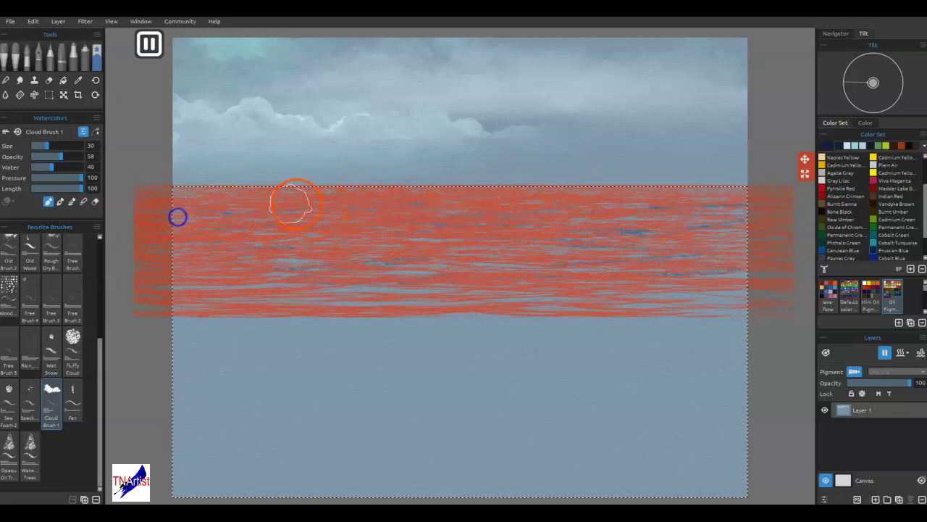
pyautogui.moveTo(508, 261)
pyautogui.mouseDown()
pyautogui.moveTo(682, 266)
pyautogui.moveTo(757, 277)
pyautogui.moveTo(676, 281)
pyautogui.moveTo(770, 285)
pyautogui.moveTo(260, 290)
pyautogui.moveTo(182, 272)
pyautogui.moveTo(265, 245)
pyautogui.moveTo(377, 229)
pyautogui.moveTo(487, 241)
pyautogui.moveTo(356, 249)
pyautogui.moveTo(751, 196)
pyautogui.moveTo(199, 205)
pyautogui.mouseUp()
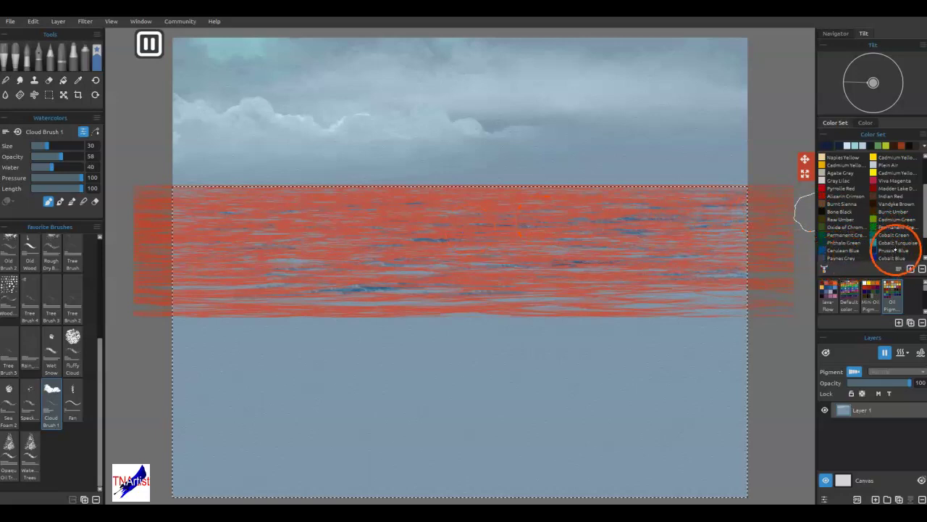
# Step: Paint Cobalt Green and Cerulean Blue accents through the stencil across the water band
pyautogui.click(898, 235)
pyautogui.click(899, 235)
pyautogui.moveTo(682, 226)
pyautogui.mouseDown()
pyautogui.moveTo(527, 229)
pyautogui.moveTo(691, 233)
pyautogui.moveTo(613, 239)
pyautogui.mouseUp()
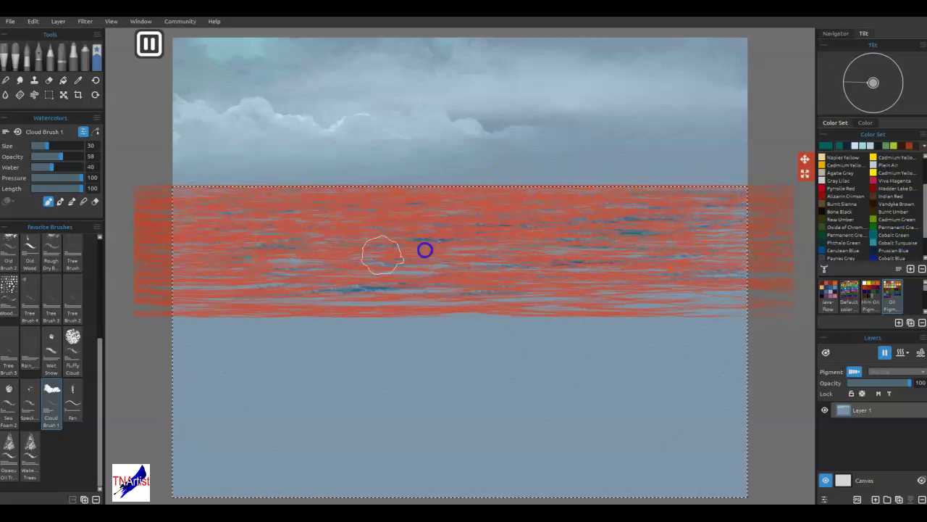
pyautogui.click(888, 257)
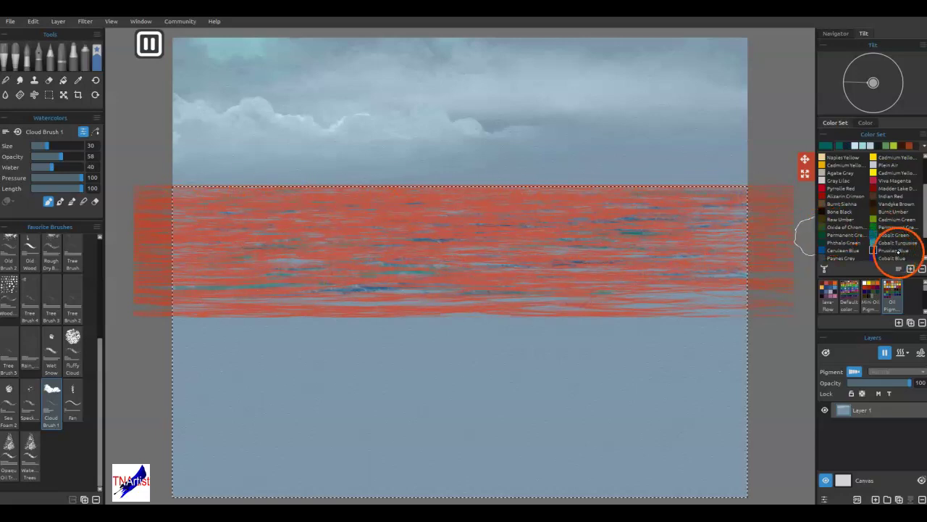
pyautogui.click(855, 243)
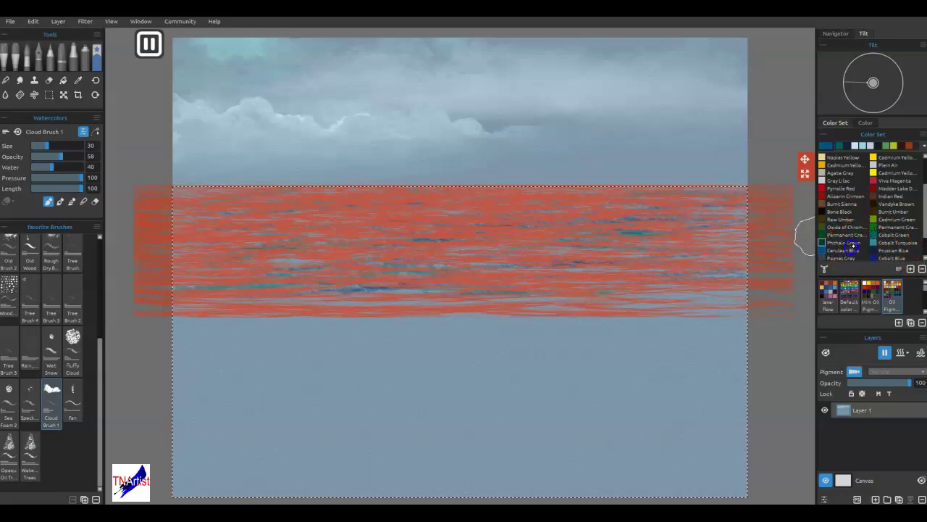
pyautogui.moveTo(713, 253)
pyautogui.mouseDown()
pyautogui.moveTo(543, 252)
pyautogui.moveTo(577, 264)
pyautogui.moveTo(740, 276)
pyautogui.moveTo(494, 279)
pyautogui.moveTo(465, 275)
pyautogui.moveTo(444, 258)
pyautogui.moveTo(524, 255)
pyautogui.moveTo(265, 270)
pyautogui.moveTo(184, 241)
pyautogui.moveTo(450, 209)
pyautogui.moveTo(287, 198)
pyautogui.mouseUp()
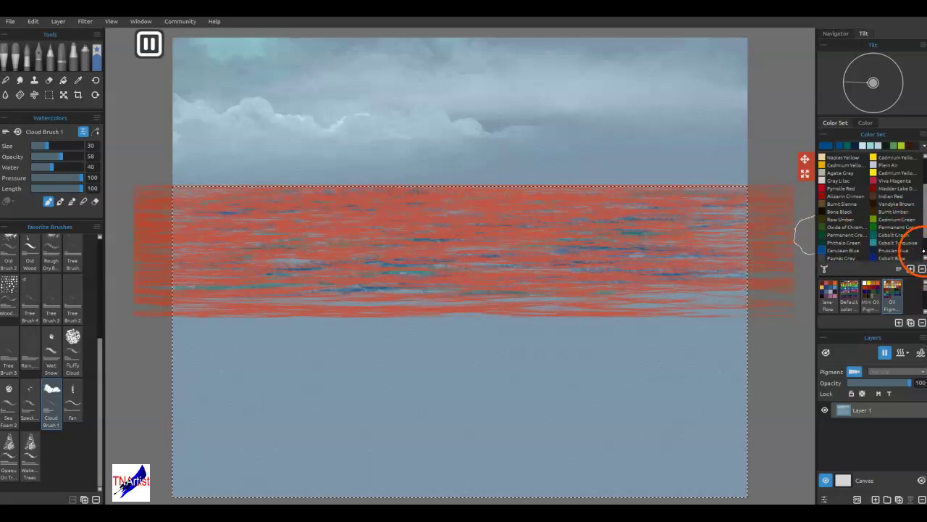
# Step: Choose Cobalt Turquoise and paint strokes of it through the stencil across the full width of the water
pyautogui.click(924, 251)
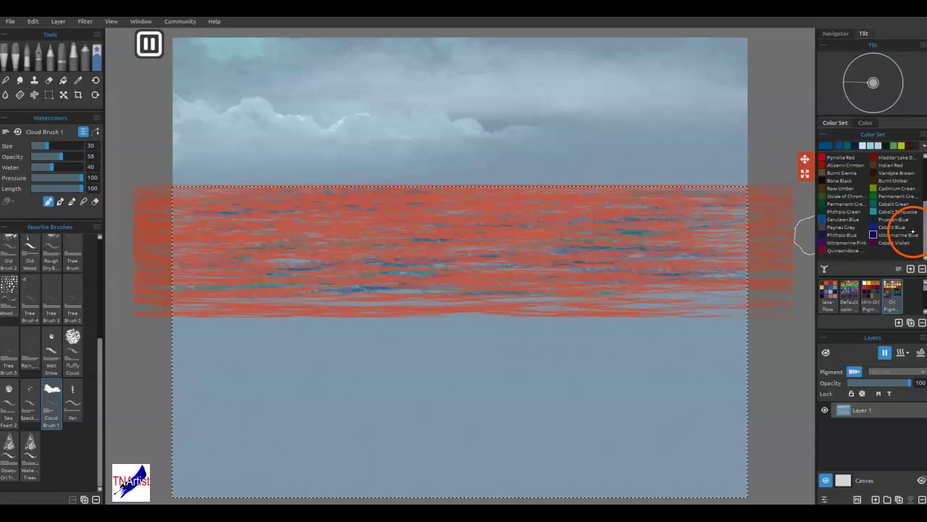
pyautogui.moveTo(654, 230)
pyautogui.mouseDown()
pyautogui.moveTo(516, 227)
pyautogui.moveTo(649, 234)
pyautogui.moveTo(483, 242)
pyautogui.moveTo(662, 234)
pyautogui.mouseUp()
pyautogui.moveTo(703, 258); pyautogui.dragTo(677, 280)
pyautogui.moveTo(752, 254)
pyautogui.mouseDown()
pyautogui.moveTo(731, 237)
pyautogui.moveTo(782, 226)
pyautogui.mouseUp()
pyautogui.moveTo(684, 257)
pyautogui.mouseDown()
pyautogui.moveTo(409, 286)
pyautogui.moveTo(512, 283)
pyautogui.mouseUp()
pyautogui.moveTo(447, 257)
pyautogui.mouseDown()
pyautogui.moveTo(295, 234)
pyautogui.moveTo(201, 239)
pyautogui.moveTo(394, 212)
pyautogui.moveTo(421, 217)
pyautogui.moveTo(361, 215)
pyautogui.mouseUp()
pyautogui.moveTo(421, 217); pyautogui.dragTo(206, 217)
pyautogui.moveTo(174, 253); pyautogui.dragTo(176, 252)
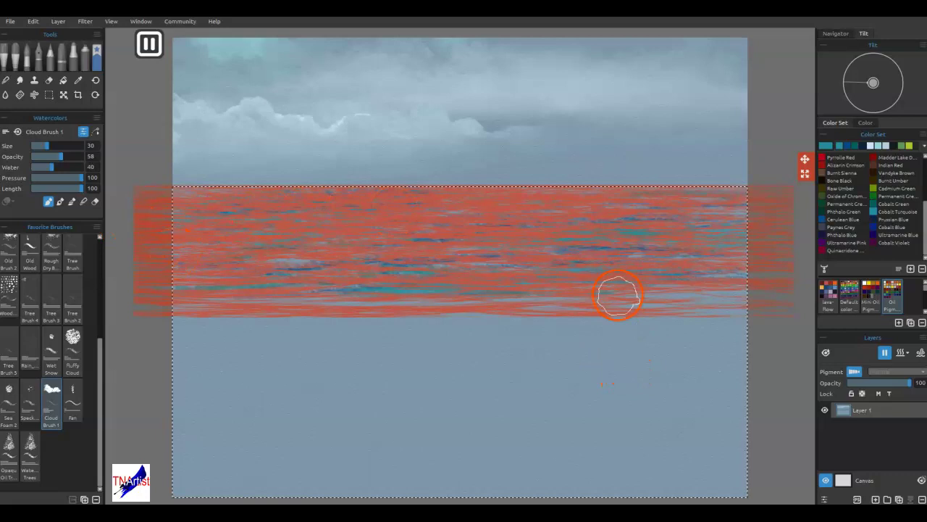
# Step: Sample a grey-blue from the sky and paint it, plus some dark blue, through the stencil on the water's right side
pyautogui.press('i')
pyautogui.keyDown('alt'); pyautogui.click(491, 129); pyautogui.keyUp('alt')
pyautogui.moveTo(590, 244)
pyautogui.mouseDown()
pyautogui.moveTo(391, 245)
pyautogui.moveTo(681, 241)
pyautogui.moveTo(707, 253)
pyautogui.moveTo(668, 270)
pyautogui.moveTo(221, 278)
pyautogui.moveTo(412, 249)
pyautogui.moveTo(166, 215)
pyautogui.moveTo(312, 204)
pyautogui.moveTo(299, 201)
pyautogui.moveTo(133, 200)
pyautogui.moveTo(343, 242)
pyautogui.moveTo(689, 228)
pyautogui.mouseUp()
pyautogui.moveTo(626, 203); pyautogui.dragTo(732, 197)
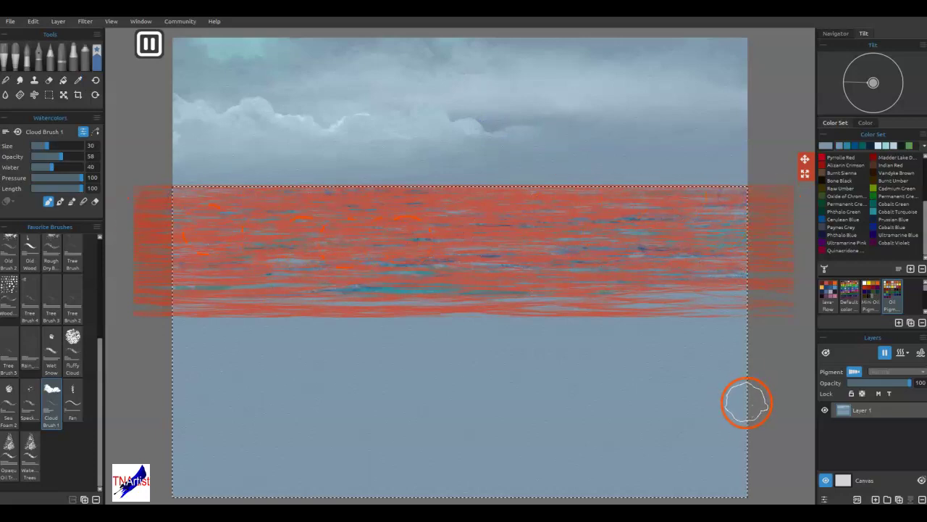
pyautogui.moveTo(601, 296)
pyautogui.mouseDown()
pyautogui.moveTo(497, 294)
pyautogui.moveTo(721, 298)
pyautogui.mouseUp()
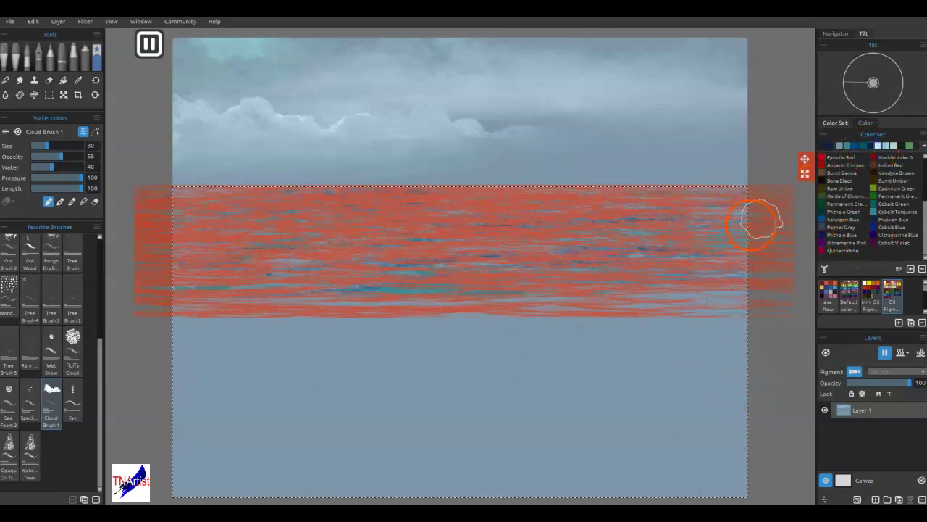
pyautogui.moveTo(595, 286); pyautogui.dragTo(730, 284)
# Step: Darken the recent grey-blue to about #4c5c67 and paint it through the stencil across the whole water band
pyautogui.click(846, 147)
pyautogui.click(822, 147)
pyautogui.click(575, 225)
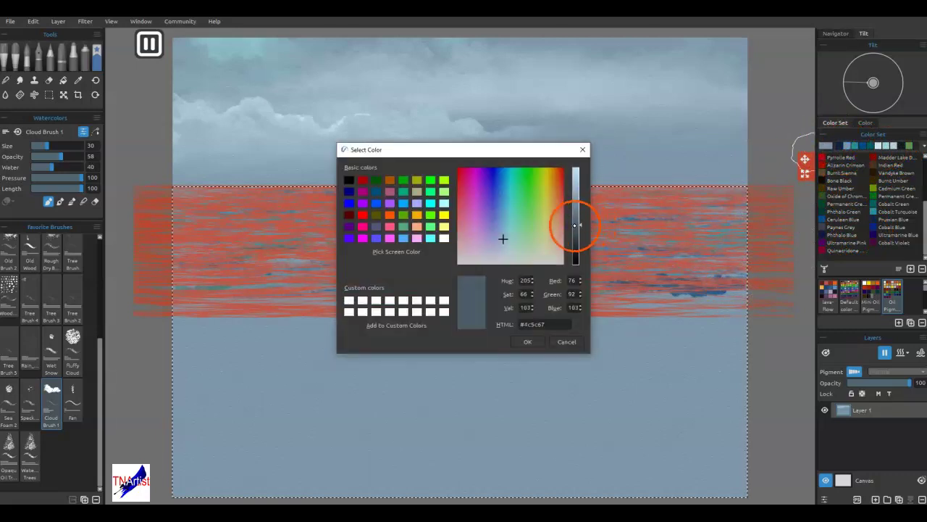
pyautogui.click(531, 344)
pyautogui.moveTo(610, 293); pyautogui.dragTo(741, 291)
pyautogui.moveTo(673, 297); pyautogui.dragTo(752, 290)
pyautogui.moveTo(598, 244)
pyautogui.mouseDown()
pyautogui.moveTo(749, 227)
pyautogui.moveTo(594, 211)
pyautogui.mouseUp()
pyautogui.moveTo(331, 254)
pyautogui.mouseDown()
pyautogui.moveTo(252, 269)
pyautogui.moveTo(360, 292)
pyautogui.mouseUp()
pyautogui.moveTo(401, 304); pyautogui.dragTo(541, 294)
pyautogui.moveTo(527, 234)
pyautogui.mouseDown()
pyautogui.moveTo(515, 224)
pyautogui.moveTo(562, 214)
pyautogui.mouseUp()
pyautogui.moveTo(304, 214); pyautogui.dragTo(222, 222)
pyautogui.moveTo(115, 219); pyautogui.dragTo(183, 206)
pyautogui.moveTo(248, 283); pyautogui.dragTo(248, 281)
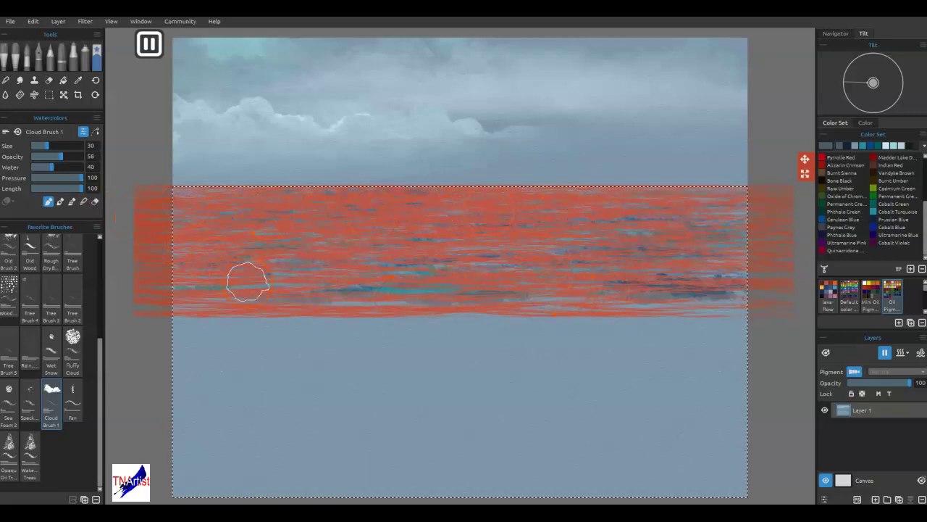
# Step: Resume the paint diffusion and blend the painted ripples through the stencil with the Soft 2 blend brush
pyautogui.press('p')
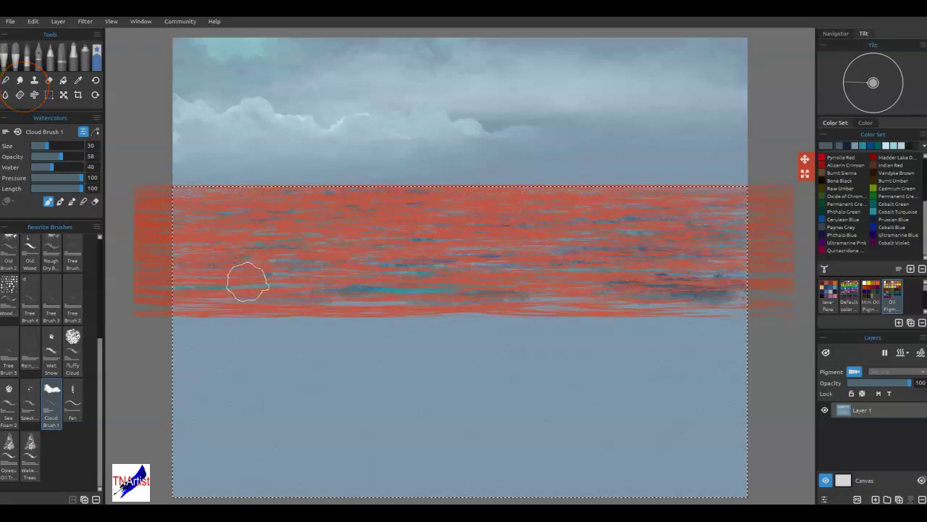
pyautogui.click(6, 80)
pyautogui.click(170, 178)
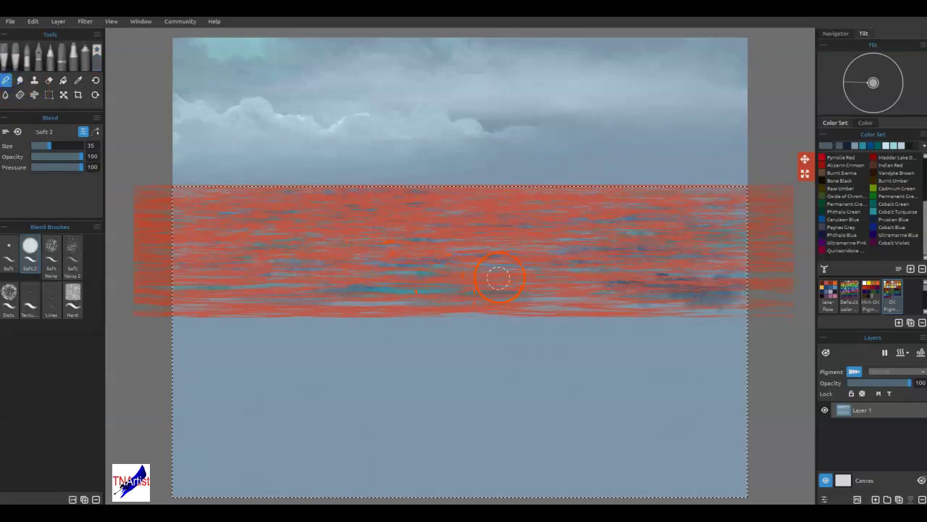
pyautogui.moveTo(590, 293); pyautogui.dragTo(755, 300)
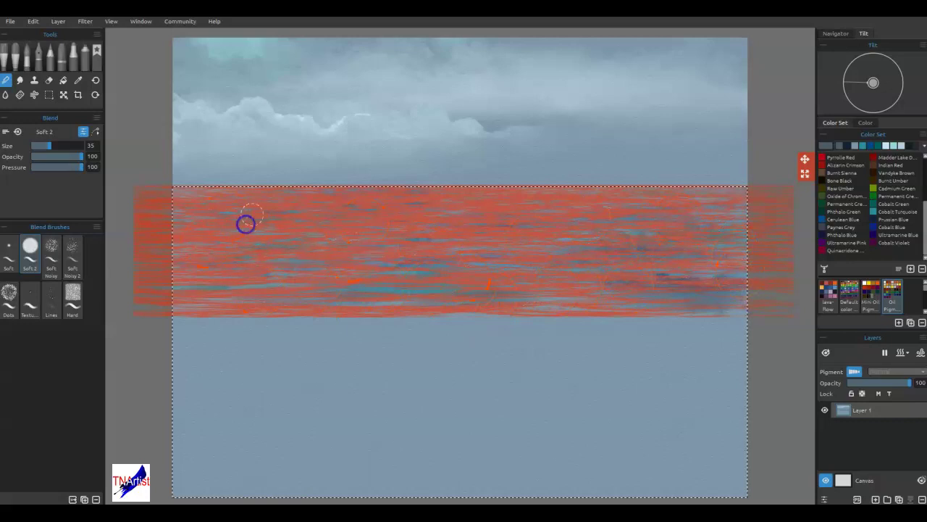
pyautogui.moveTo(369, 201); pyautogui.dragTo(368, 200)
pyautogui.moveTo(171, 206)
pyautogui.mouseDown()
pyautogui.moveTo(213, 207)
pyautogui.moveTo(207, 199)
pyautogui.mouseUp()
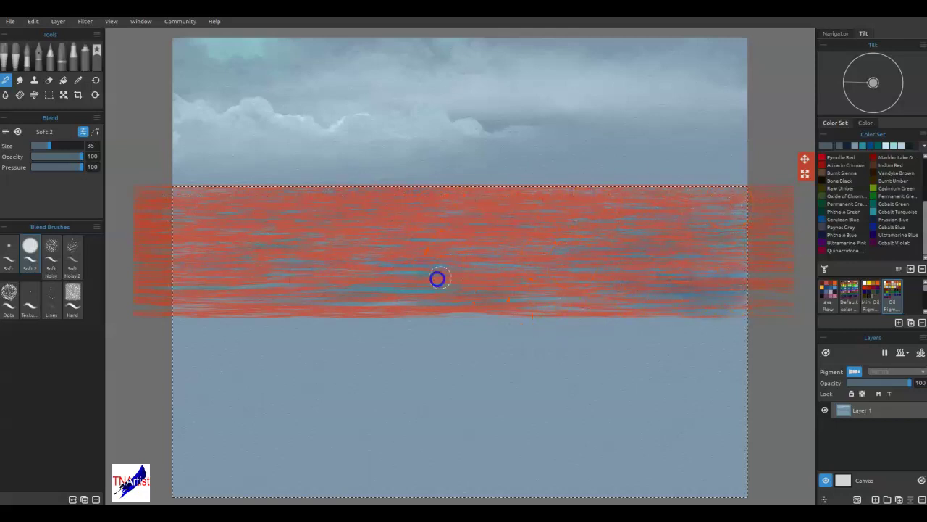
pyautogui.moveTo(648, 299)
pyautogui.mouseDown()
pyautogui.moveTo(769, 297)
pyautogui.moveTo(448, 307)
pyautogui.moveTo(559, 298)
pyautogui.mouseUp()
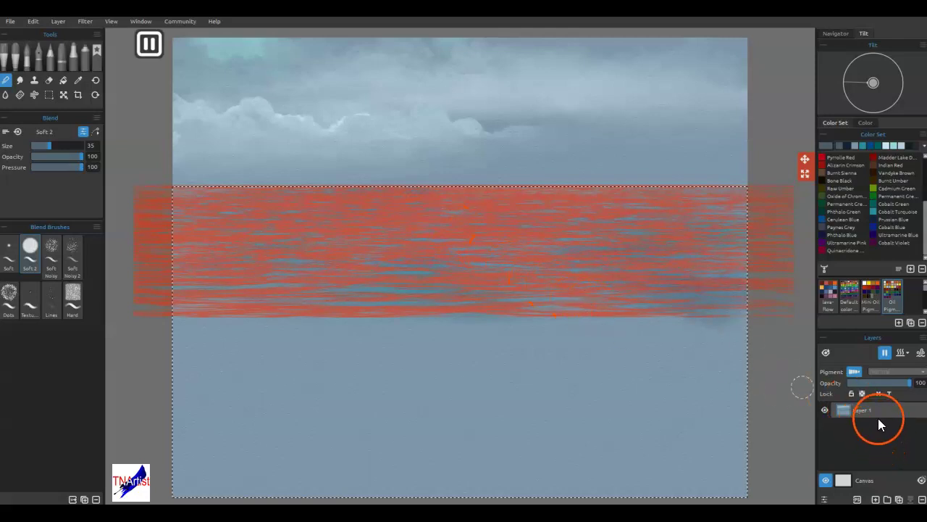
# Step: Copy the selected water area onto two new layers, turn off color pigments on the top one and set it to Multiply
pyautogui.hotkey('ctrl', 'v')
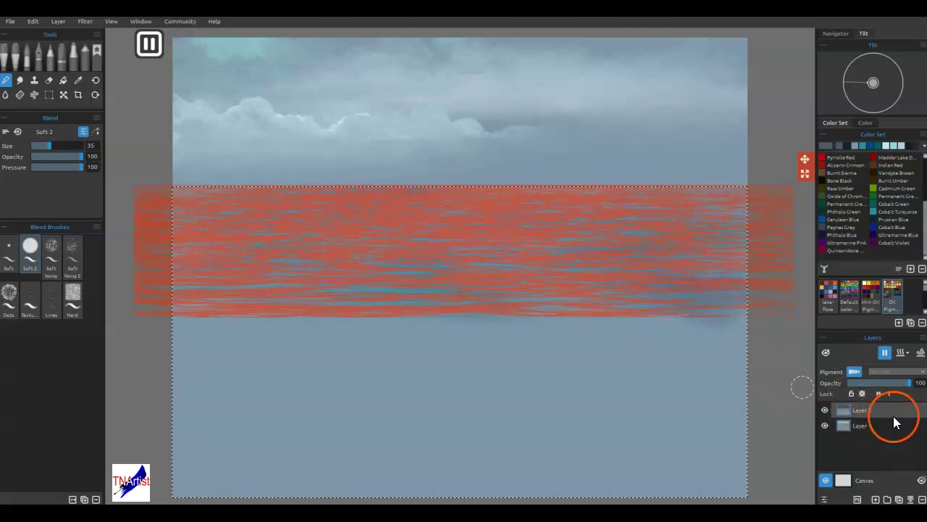
pyautogui.hotkey('ctrl', 'shift', 'n')
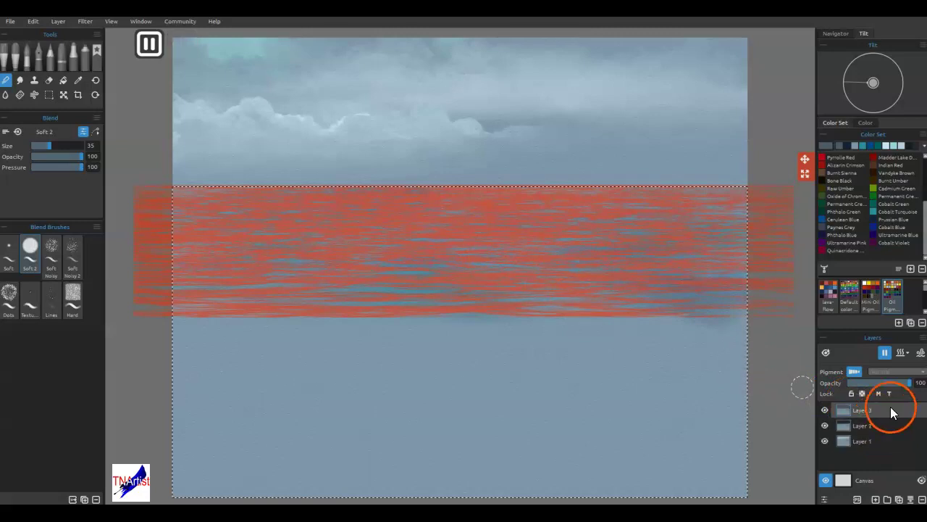
pyautogui.click(853, 371)
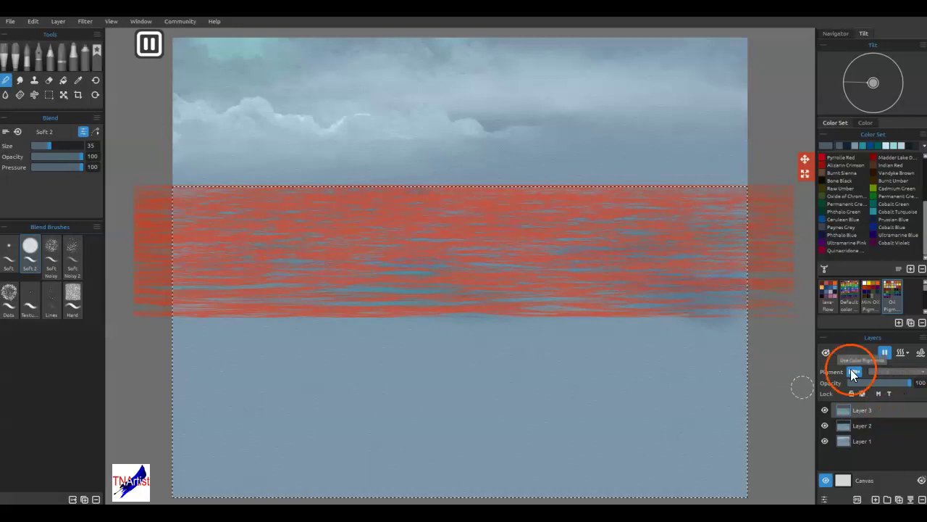
pyautogui.click(885, 376)
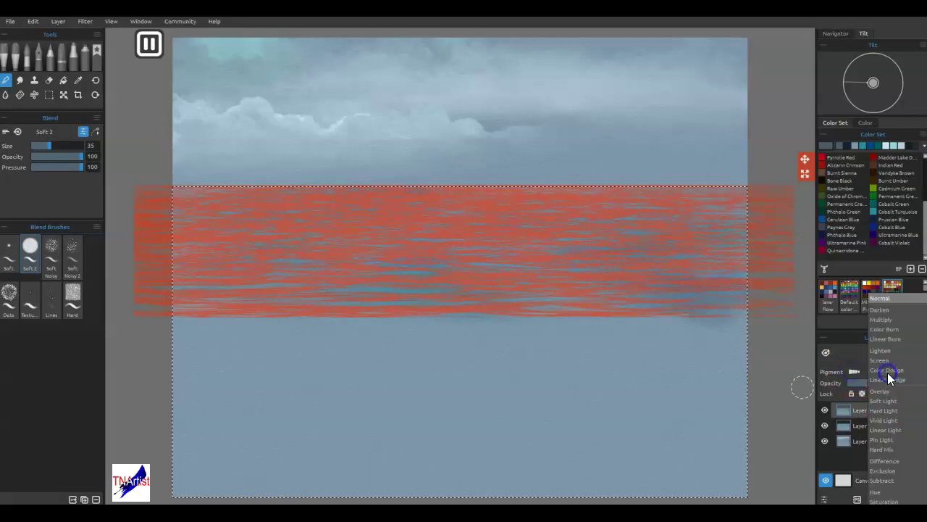
pyautogui.click(887, 322)
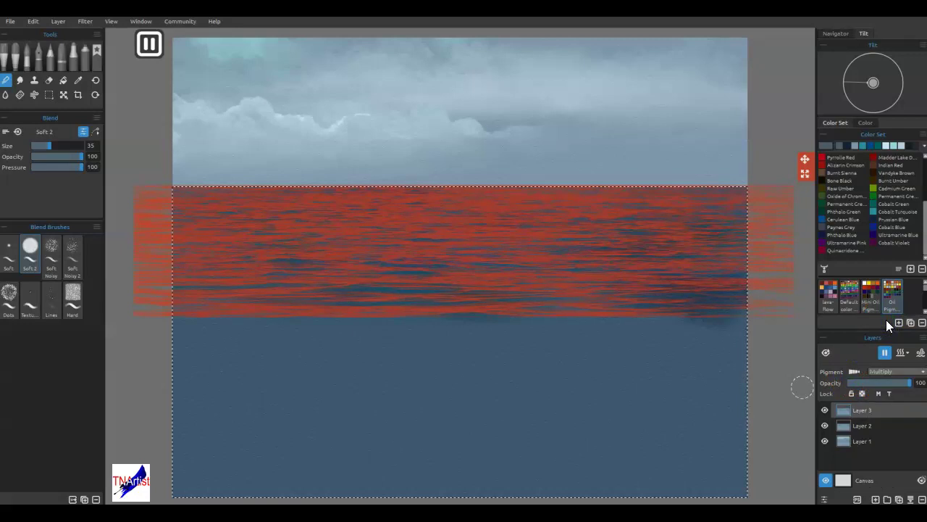
# Step: Erase the Multiply layer through the stencil gaps and below the ripple band with the Round Soft eraser
pyautogui.click(48, 80)
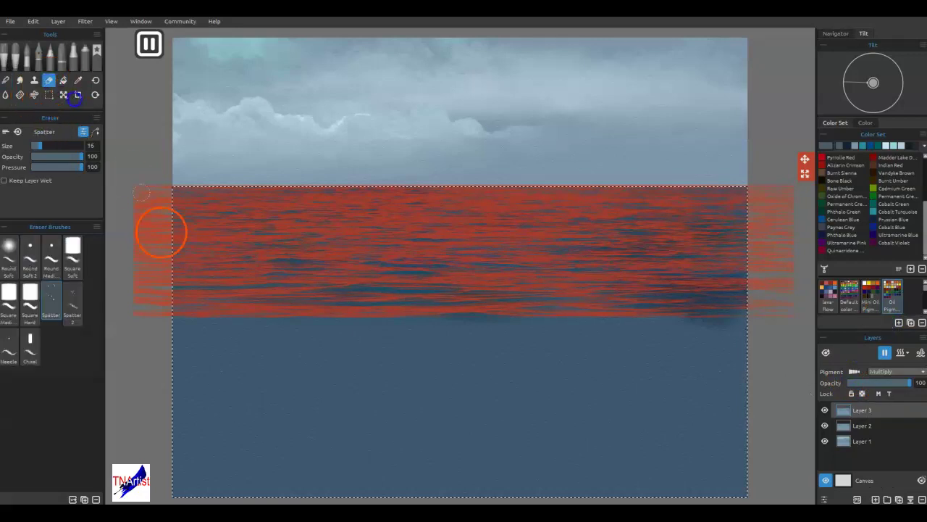
pyautogui.click(8, 255)
pyautogui.moveTo(198, 337)
pyautogui.mouseDown()
pyautogui.moveTo(355, 352)
pyautogui.moveTo(291, 356)
pyautogui.moveTo(667, 354)
pyautogui.moveTo(577, 361)
pyautogui.moveTo(635, 364)
pyautogui.moveTo(612, 354)
pyautogui.moveTo(739, 365)
pyautogui.moveTo(773, 419)
pyautogui.moveTo(586, 474)
pyautogui.moveTo(739, 467)
pyautogui.moveTo(358, 484)
pyautogui.moveTo(395, 454)
pyautogui.moveTo(441, 442)
pyautogui.moveTo(168, 423)
pyautogui.moveTo(308, 390)
pyautogui.moveTo(334, 361)
pyautogui.moveTo(304, 356)
pyautogui.moveTo(488, 439)
pyautogui.moveTo(400, 450)
pyautogui.moveTo(508, 443)
pyautogui.moveTo(613, 371)
pyautogui.moveTo(747, 364)
pyautogui.mouseUp()
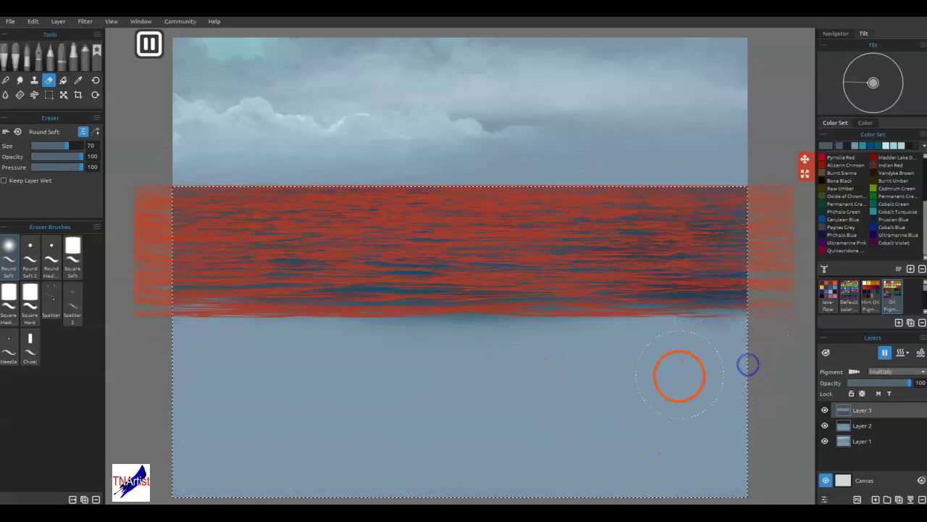
pyautogui.moveTo(644, 346)
pyautogui.mouseDown()
pyautogui.moveTo(681, 339)
pyautogui.moveTo(740, 366)
pyautogui.mouseUp()
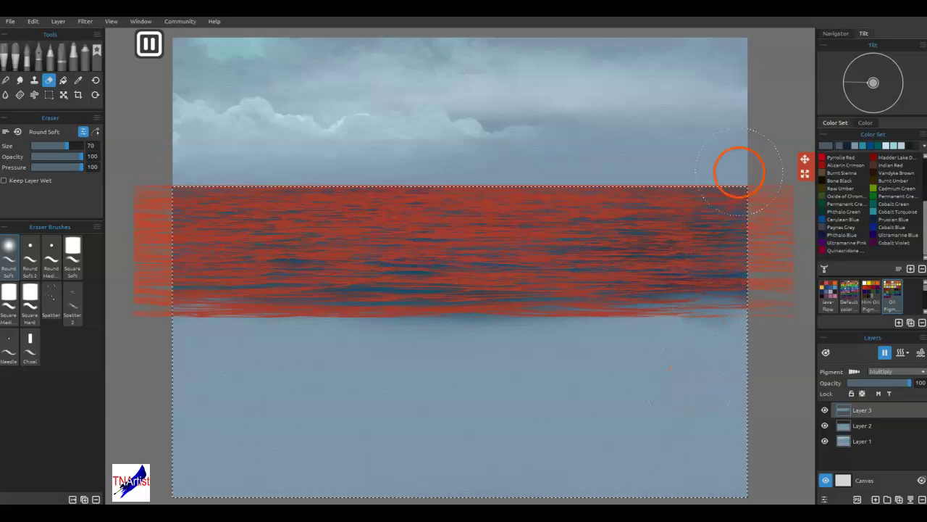
# Step: Invert the stencil and erase the Multiply darkening between the ripples with broad soft strokes across the water band
pyautogui.scroll(-2, 679, 196)
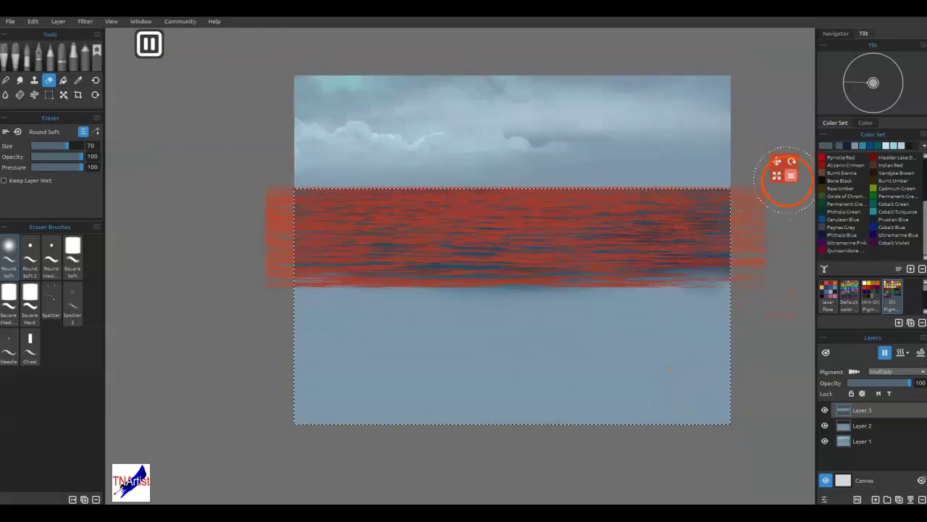
pyautogui.click(789, 179)
pyautogui.click(805, 189)
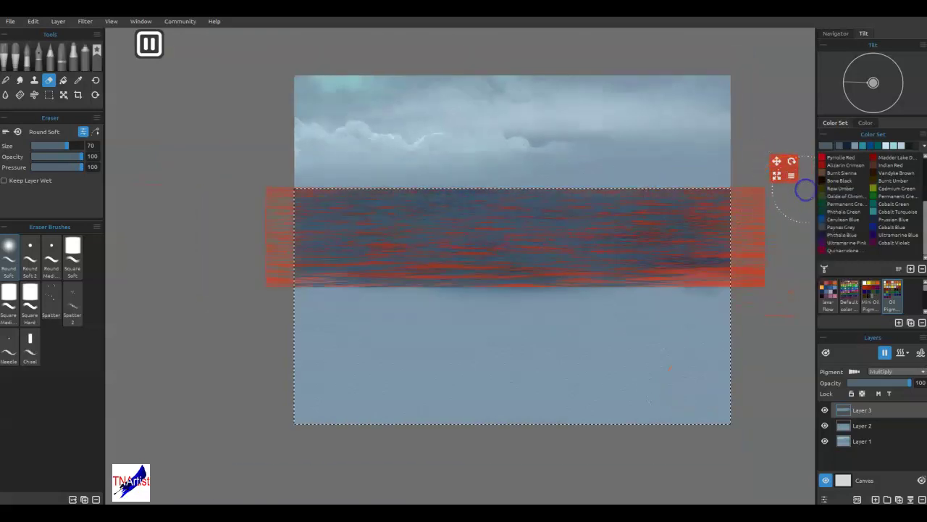
pyautogui.moveTo(728, 259)
pyautogui.mouseDown()
pyautogui.moveTo(549, 267)
pyautogui.moveTo(697, 260)
pyautogui.moveTo(555, 253)
pyautogui.moveTo(677, 234)
pyautogui.moveTo(504, 217)
pyautogui.moveTo(529, 214)
pyautogui.moveTo(295, 238)
pyautogui.moveTo(326, 254)
pyautogui.moveTo(561, 273)
pyautogui.moveTo(494, 277)
pyautogui.moveTo(468, 293)
pyautogui.moveTo(568, 275)
pyautogui.moveTo(548, 271)
pyautogui.moveTo(682, 267)
pyautogui.moveTo(727, 237)
pyautogui.moveTo(565, 214)
pyautogui.moveTo(659, 205)
pyautogui.moveTo(434, 211)
pyautogui.moveTo(481, 202)
pyautogui.moveTo(371, 218)
pyautogui.moveTo(487, 240)
pyautogui.moveTo(404, 278)
pyautogui.moveTo(251, 286)
pyautogui.moveTo(429, 233)
pyautogui.moveTo(362, 215)
pyautogui.mouseUp()
pyautogui.moveTo(429, 210); pyautogui.dragTo(537, 211)
pyautogui.moveTo(505, 250); pyautogui.dragTo(635, 257)
pyautogui.moveTo(526, 273); pyautogui.dragTo(441, 283)
pyautogui.moveTo(640, 294)
pyautogui.mouseDown()
pyautogui.moveTo(629, 305)
pyautogui.moveTo(747, 315)
pyautogui.mouseUp()
pyautogui.moveTo(660, 318)
pyautogui.mouseDown()
pyautogui.moveTo(739, 309)
pyautogui.moveTo(397, 334)
pyautogui.mouseUp()
pyautogui.moveTo(552, 317); pyautogui.dragTo(625, 331)
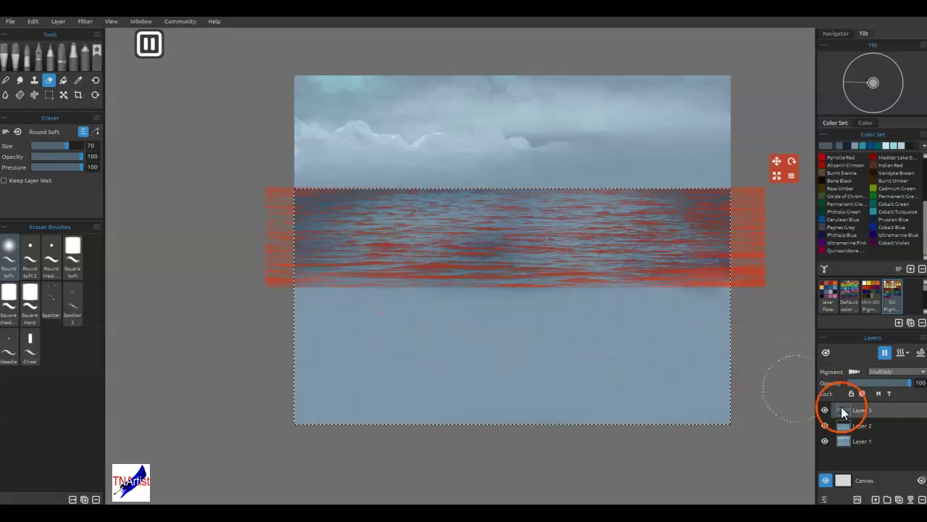
# Step: Merge the three layers into one, hide the stencil and resume the paint diffusion
pyautogui.click(911, 500)
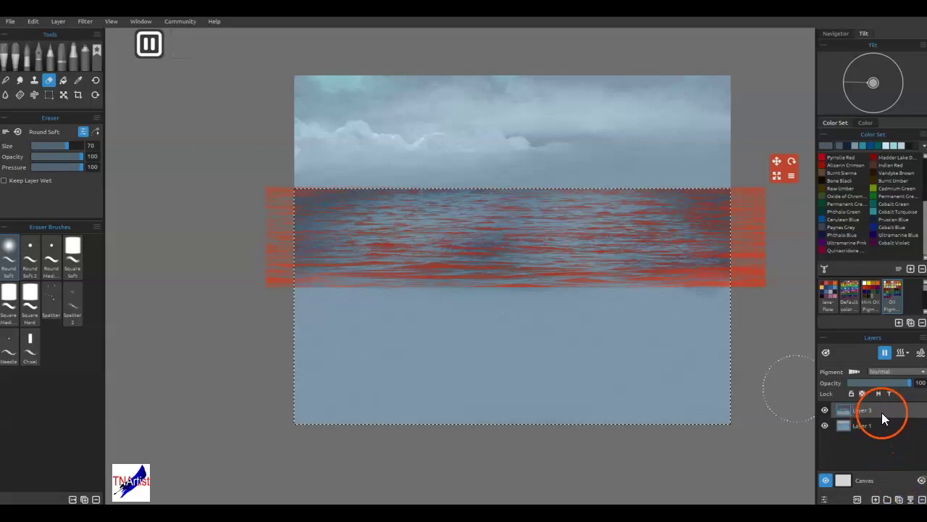
pyautogui.click(911, 499)
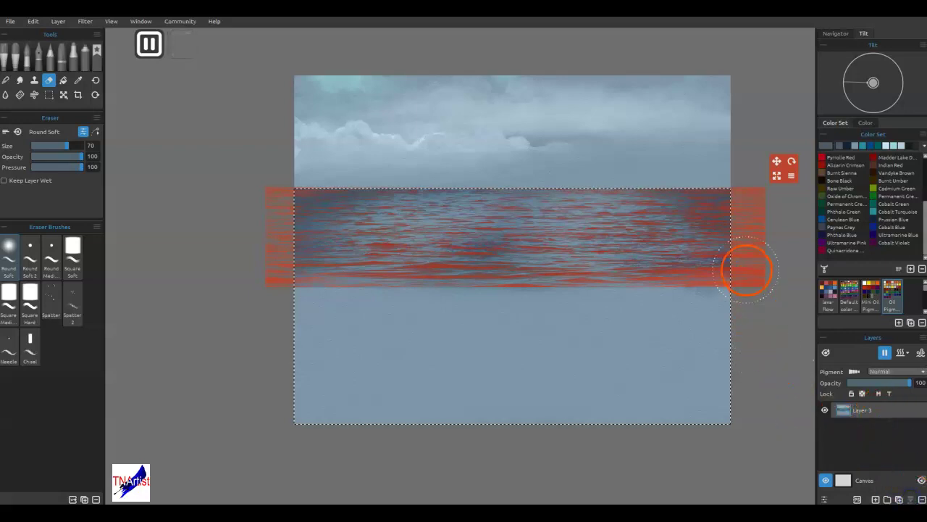
pyautogui.press('Return')
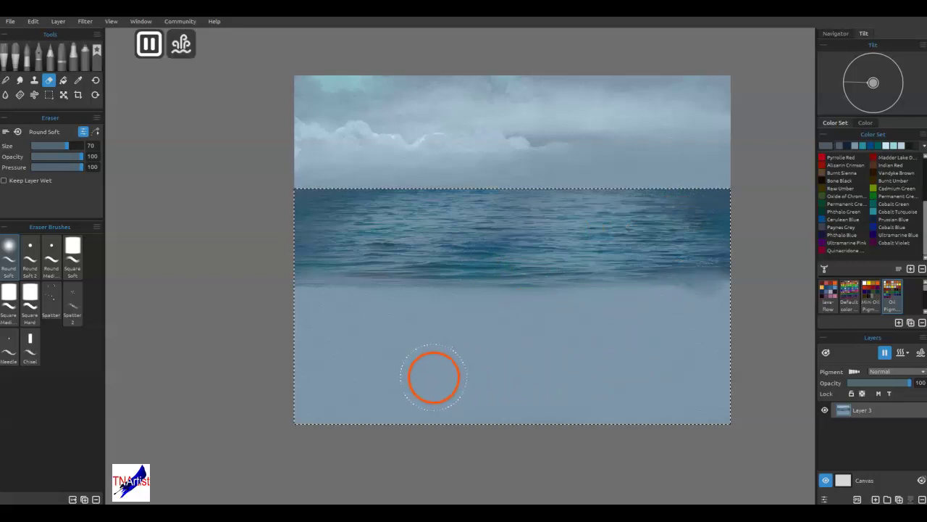
pyautogui.press('p')
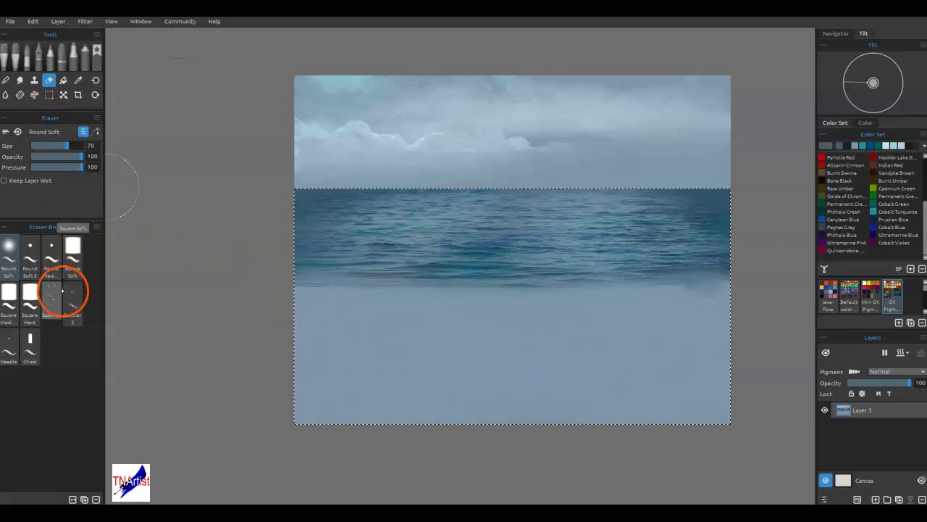
# Step: Blend the lower edge of the rippled water band into the plain area below with the Sea Foam 2 brush in blend mode
pyautogui.click(16, 58)
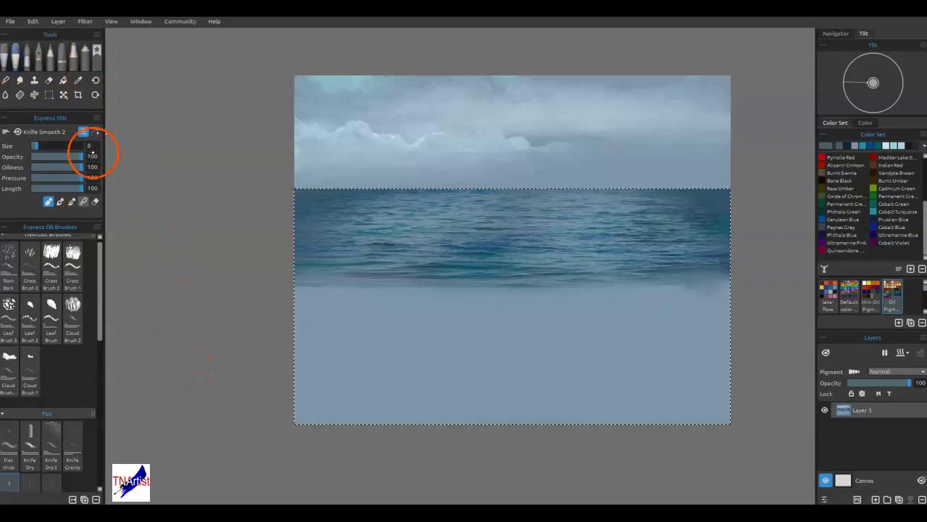
pyautogui.click(92, 64)
pyautogui.click(8, 394)
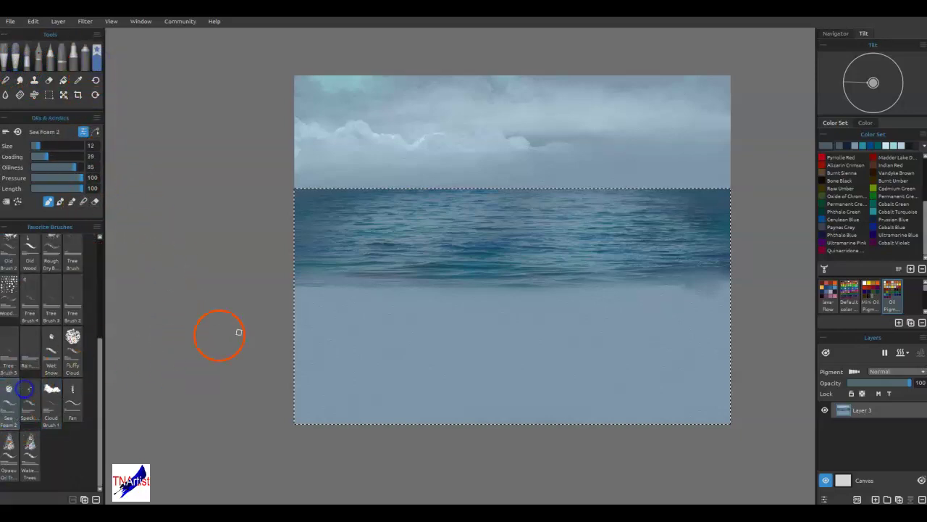
pyautogui.press('n')
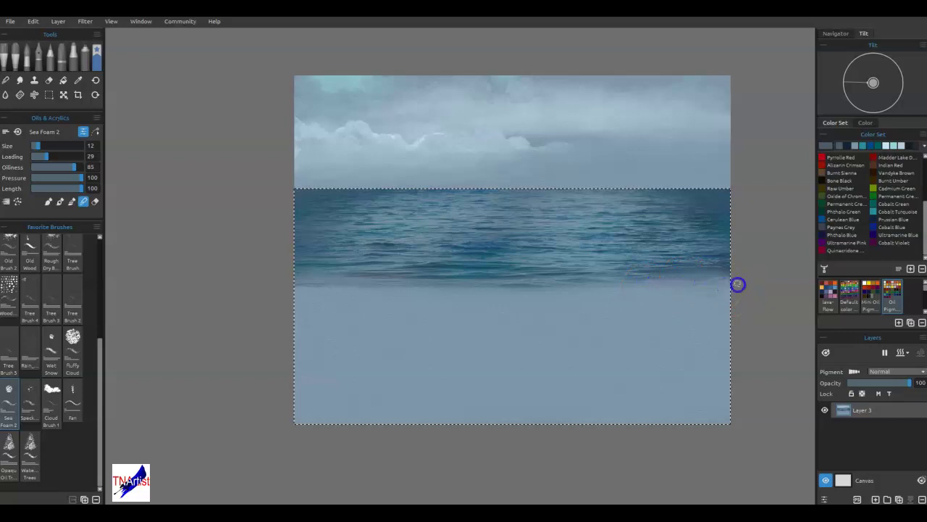
pyautogui.moveTo(670, 283)
pyautogui.mouseDown()
pyautogui.moveTo(618, 288)
pyautogui.moveTo(701, 290)
pyautogui.moveTo(587, 287)
pyautogui.moveTo(714, 277)
pyautogui.moveTo(579, 288)
pyautogui.mouseUp()
pyautogui.moveTo(520, 290)
pyautogui.mouseDown()
pyautogui.moveTo(438, 288)
pyautogui.moveTo(556, 289)
pyautogui.moveTo(340, 287)
pyautogui.moveTo(443, 292)
pyautogui.mouseUp()
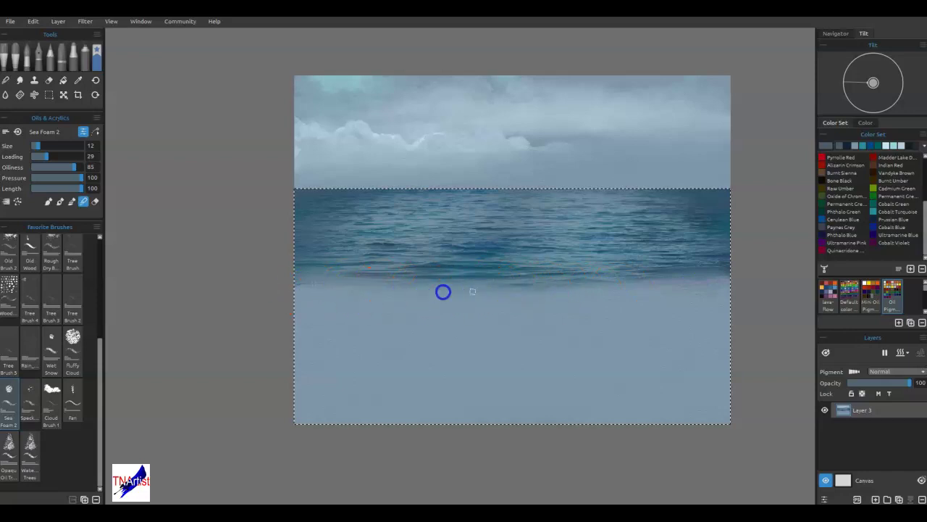
pyautogui.moveTo(658, 279)
pyautogui.mouseDown()
pyautogui.moveTo(723, 279)
pyautogui.moveTo(596, 282)
pyautogui.mouseUp()
pyautogui.moveTo(729, 278)
pyautogui.mouseDown()
pyautogui.moveTo(750, 276)
pyautogui.moveTo(590, 284)
pyautogui.mouseUp()
pyautogui.moveTo(594, 283); pyautogui.dragTo(718, 283)
pyautogui.moveTo(707, 283)
pyautogui.mouseDown()
pyautogui.moveTo(597, 289)
pyautogui.moveTo(650, 285)
pyautogui.mouseUp()
pyautogui.moveTo(480, 315)
pyautogui.mouseDown()
pyautogui.moveTo(579, 317)
pyautogui.moveTo(617, 302)
pyautogui.moveTo(520, 315)
pyautogui.moveTo(459, 300)
pyautogui.moveTo(574, 297)
pyautogui.moveTo(338, 305)
pyautogui.moveTo(321, 284)
pyautogui.moveTo(276, 287)
pyautogui.mouseUp()
pyautogui.moveTo(414, 259); pyautogui.dragTo(461, 259)
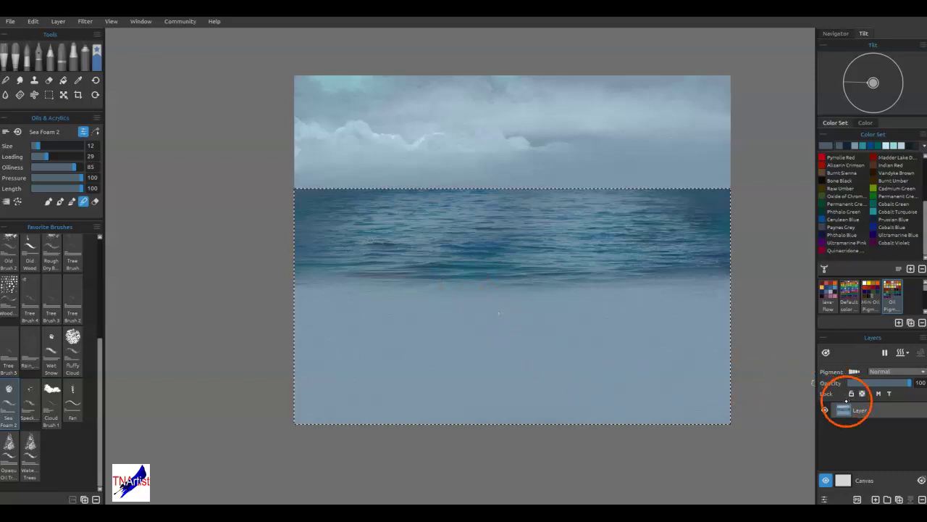
# Step: Deselect the water area, add a new layer above the painting and fit the canvas to the view
pyautogui.hotkey('ctrl', 'd')
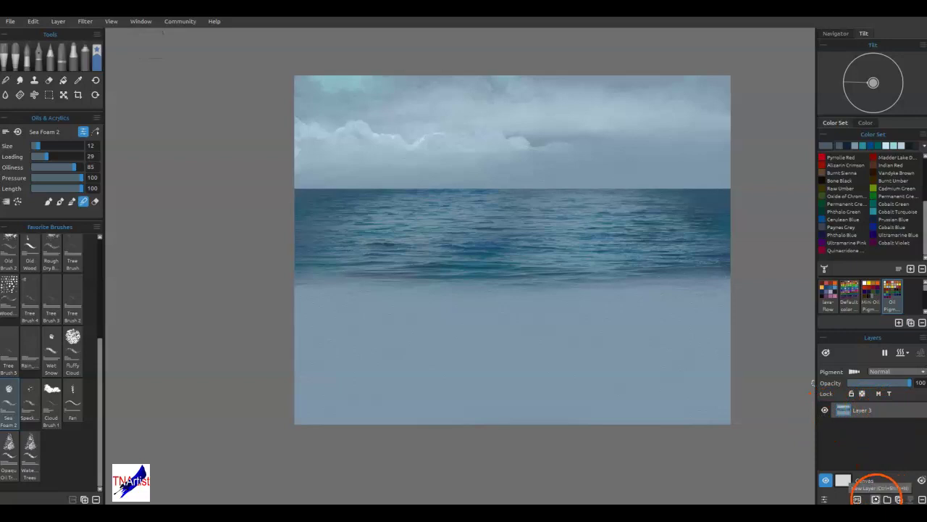
pyautogui.click(876, 499)
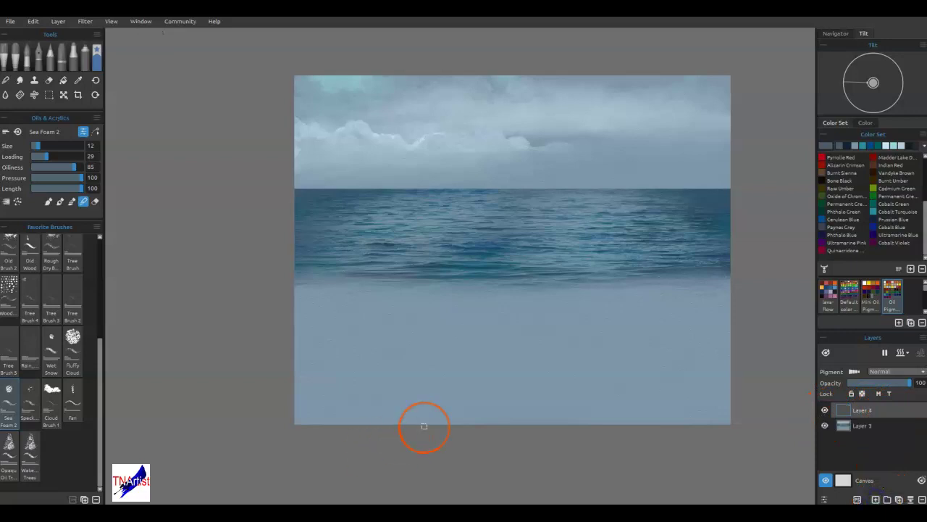
pyautogui.hotkey('ctrl', '0')
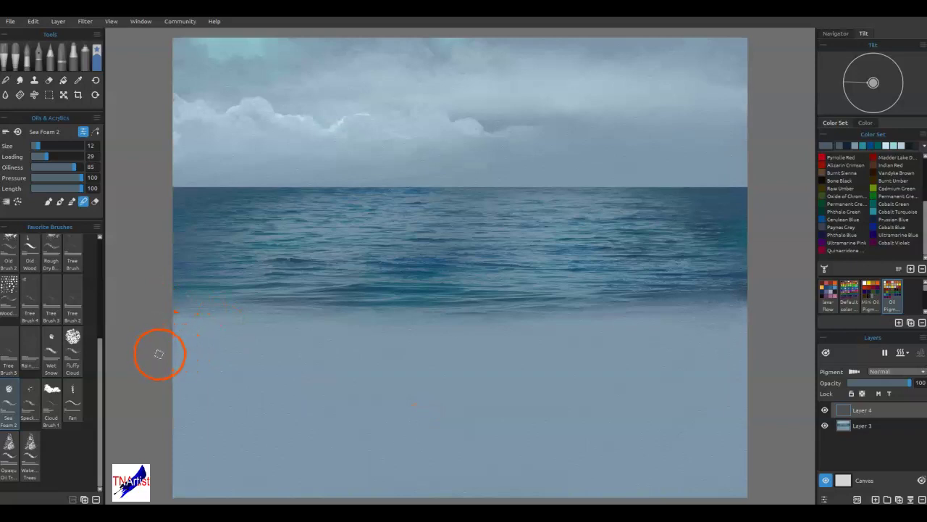
pyautogui.moveTo(167, 315)
pyautogui.mouseDown()
pyautogui.moveTo(174, 344)
pyautogui.moveTo(203, 303)
pyautogui.moveTo(212, 318)
pyautogui.moveTo(175, 420)
pyautogui.moveTo(233, 349)
pyautogui.moveTo(229, 368)
pyautogui.moveTo(183, 405)
pyautogui.moveTo(317, 333)
pyautogui.moveTo(339, 333)
pyautogui.moveTo(291, 359)
pyautogui.moveTo(270, 353)
pyautogui.moveTo(275, 328)
pyautogui.moveTo(178, 413)
pyautogui.mouseUp()
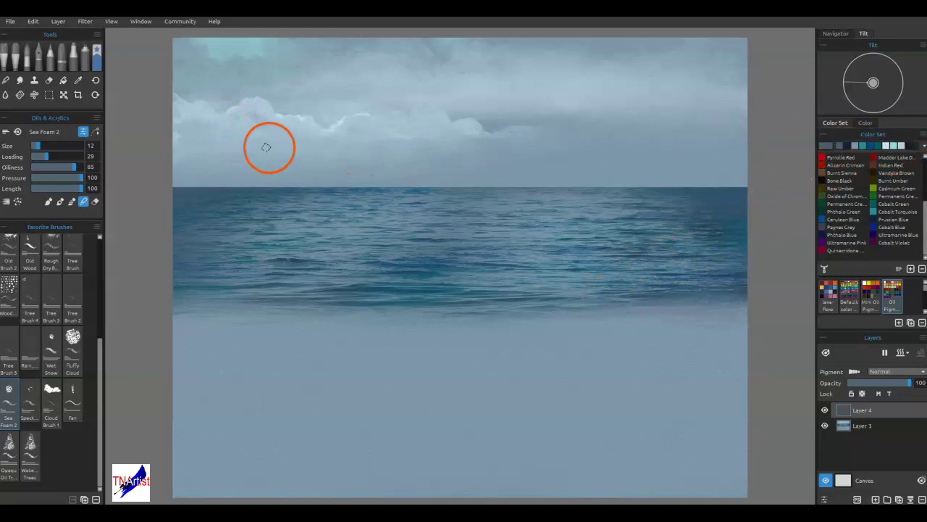
# Step: Sample the pale cloud color and sketch a foamy wave crest across the water, peaking near the center
pyautogui.keyDown('alt'); pyautogui.click(290, 120); pyautogui.keyUp('alt')
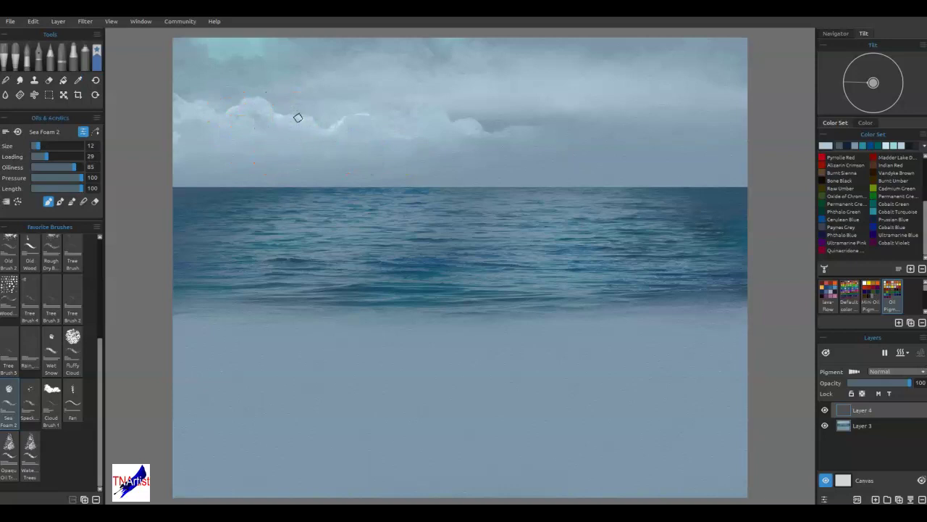
pyautogui.keyDown('alt'); pyautogui.click(308, 120); pyautogui.keyUp('alt')
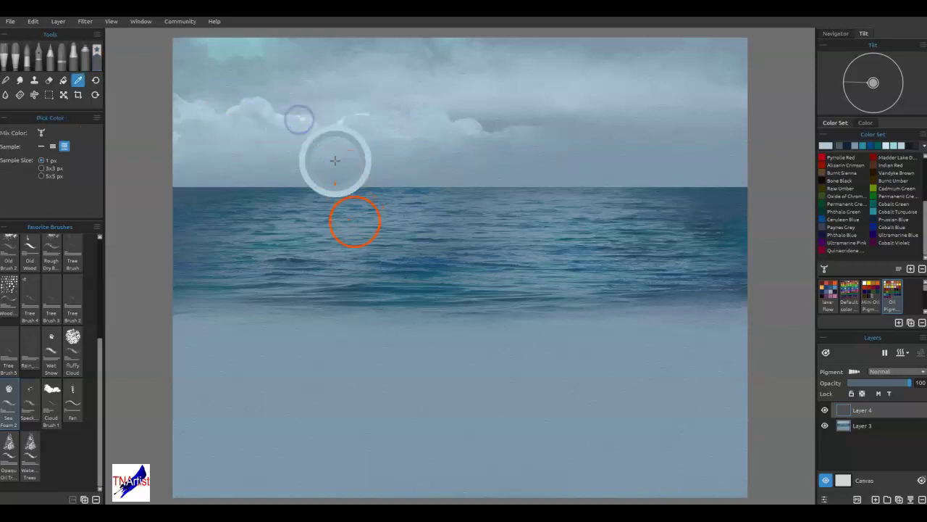
pyautogui.moveTo(266, 309)
pyautogui.mouseDown()
pyautogui.moveTo(213, 319)
pyautogui.moveTo(149, 286)
pyautogui.mouseUp()
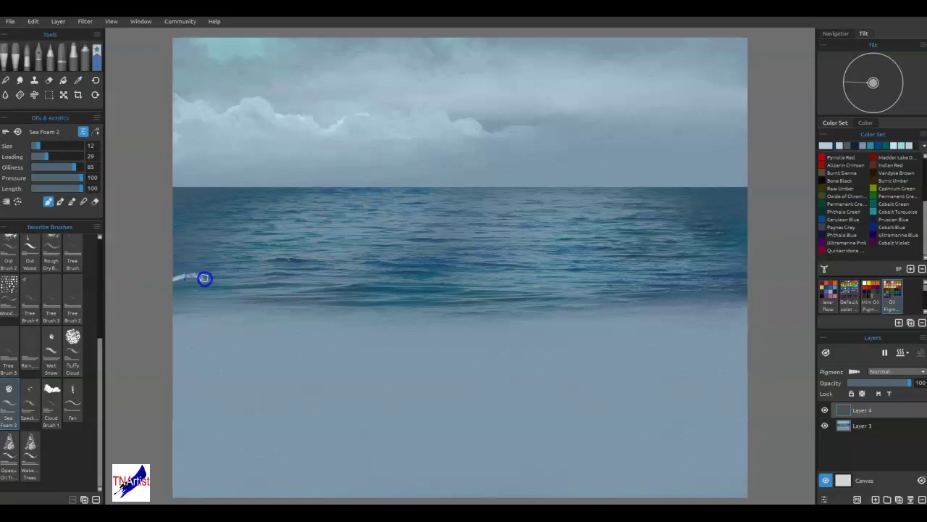
pyautogui.moveTo(283, 270); pyautogui.dragTo(295, 268)
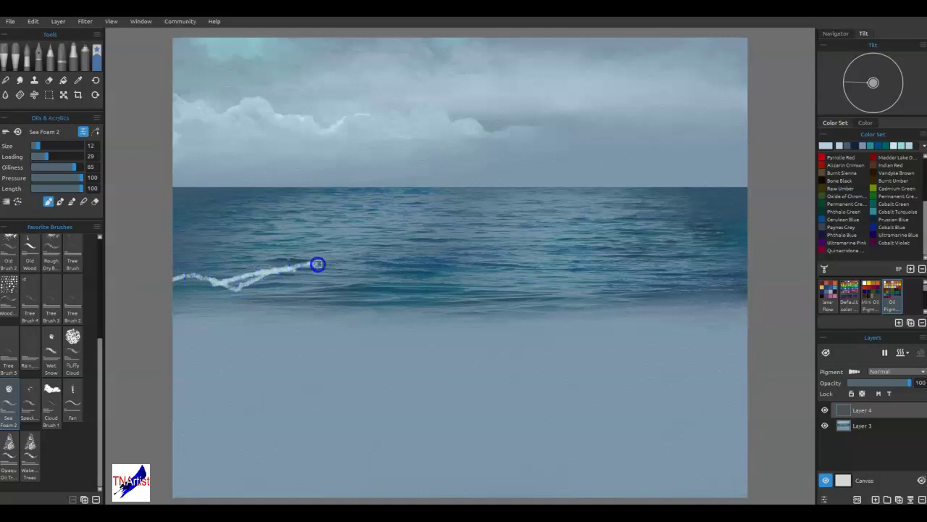
pyautogui.moveTo(355, 265)
pyautogui.mouseDown()
pyautogui.moveTo(405, 282)
pyautogui.moveTo(428, 268)
pyautogui.moveTo(394, 272)
pyautogui.moveTo(413, 262)
pyautogui.moveTo(476, 260)
pyautogui.moveTo(535, 299)
pyautogui.moveTo(761, 303)
pyautogui.moveTo(534, 295)
pyautogui.moveTo(616, 289)
pyautogui.moveTo(741, 305)
pyautogui.moveTo(532, 290)
pyautogui.moveTo(450, 246)
pyautogui.moveTo(418, 265)
pyautogui.moveTo(310, 263)
pyautogui.moveTo(207, 278)
pyautogui.mouseUp()
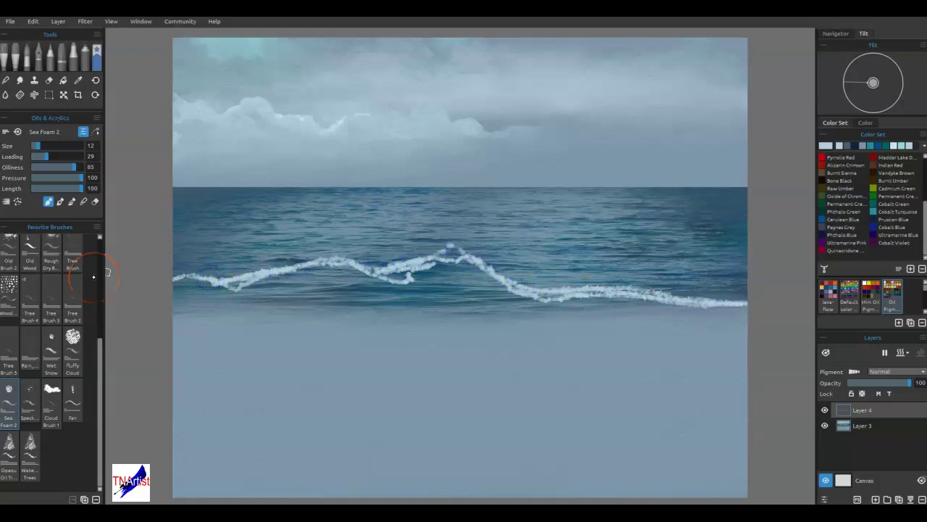
# Step: Sketch the breaking wave's foam edge down from the crest, along the foreground and up the right side of the canvas
pyautogui.moveTo(416, 270)
pyautogui.mouseDown()
pyautogui.moveTo(379, 306)
pyautogui.moveTo(395, 306)
pyautogui.moveTo(386, 354)
pyautogui.moveTo(338, 389)
pyautogui.moveTo(335, 406)
pyautogui.moveTo(170, 408)
pyautogui.mouseUp()
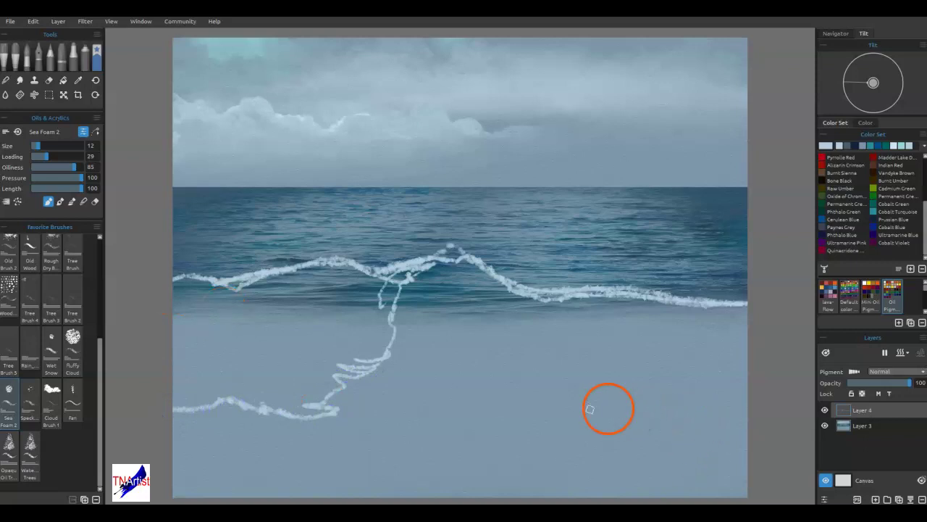
pyautogui.moveTo(305, 428)
pyautogui.mouseDown()
pyautogui.moveTo(416, 425)
pyautogui.moveTo(303, 429)
pyautogui.moveTo(399, 431)
pyautogui.moveTo(471, 447)
pyautogui.moveTo(602, 447)
pyautogui.moveTo(460, 439)
pyautogui.moveTo(678, 455)
pyautogui.moveTo(689, 441)
pyautogui.moveTo(655, 423)
pyautogui.moveTo(741, 417)
pyautogui.mouseUp()
pyautogui.moveTo(703, 400); pyautogui.dragTo(742, 388)
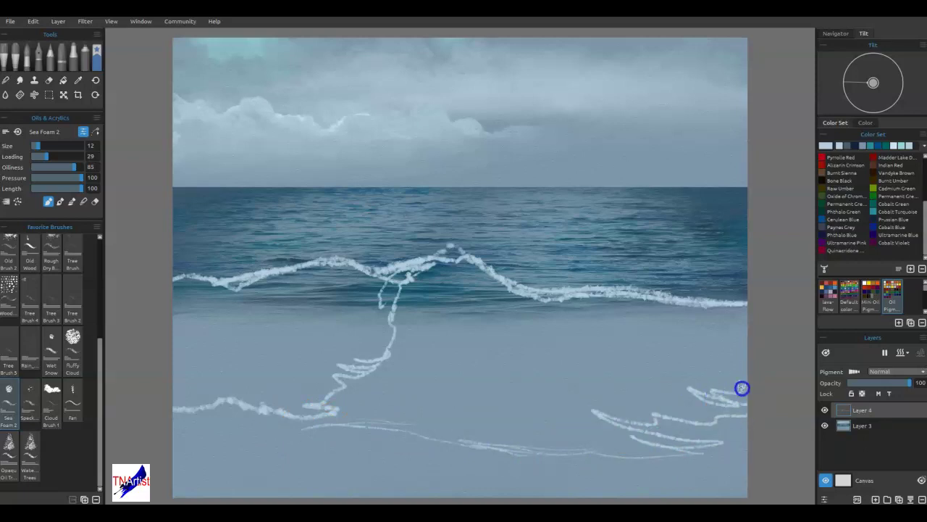
pyautogui.moveTo(689, 358)
pyautogui.mouseDown()
pyautogui.moveTo(766, 354)
pyautogui.moveTo(643, 320)
pyautogui.mouseUp()
pyautogui.moveTo(752, 321)
pyautogui.mouseDown()
pyautogui.moveTo(684, 303)
pyautogui.moveTo(739, 308)
pyautogui.mouseUp()
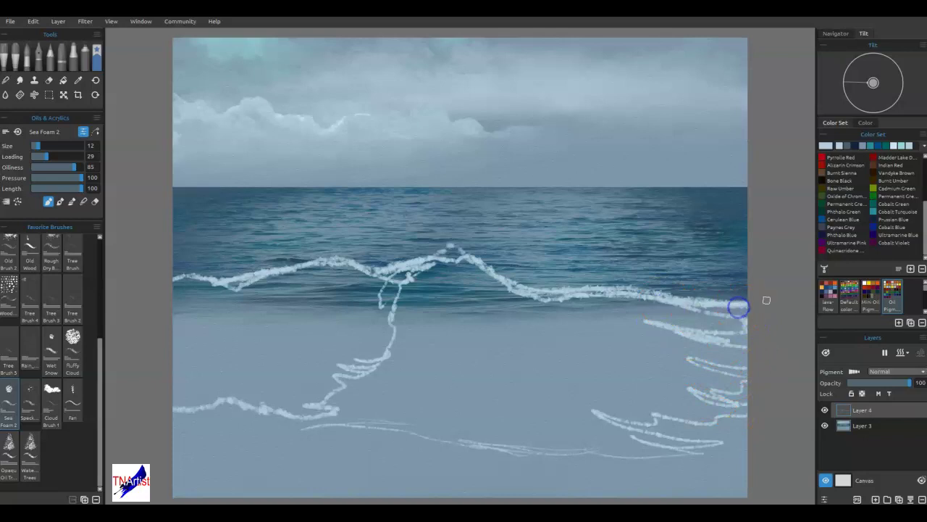
pyautogui.click(586, 304)
pyautogui.click(573, 251)
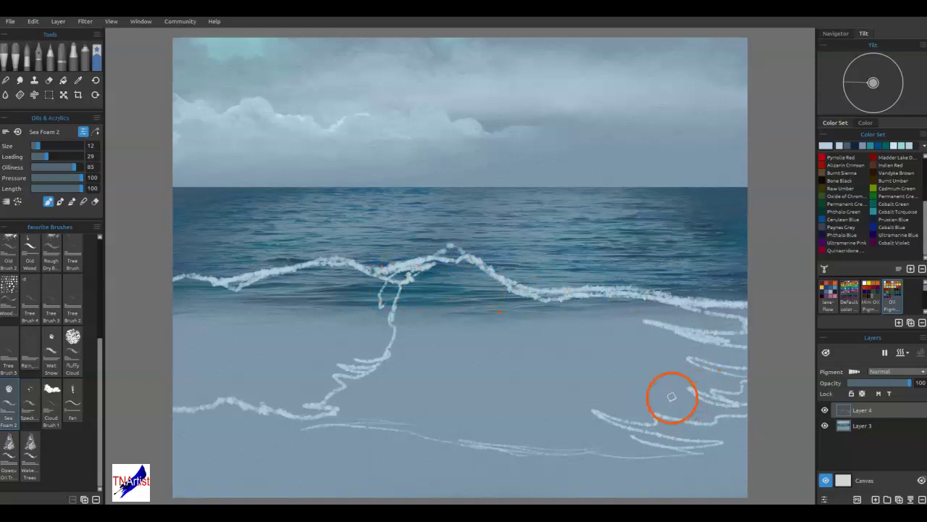
# Step: Paint a Cadmium Green patch of translucent water just beneath the wave's peak
pyautogui.click(894, 192)
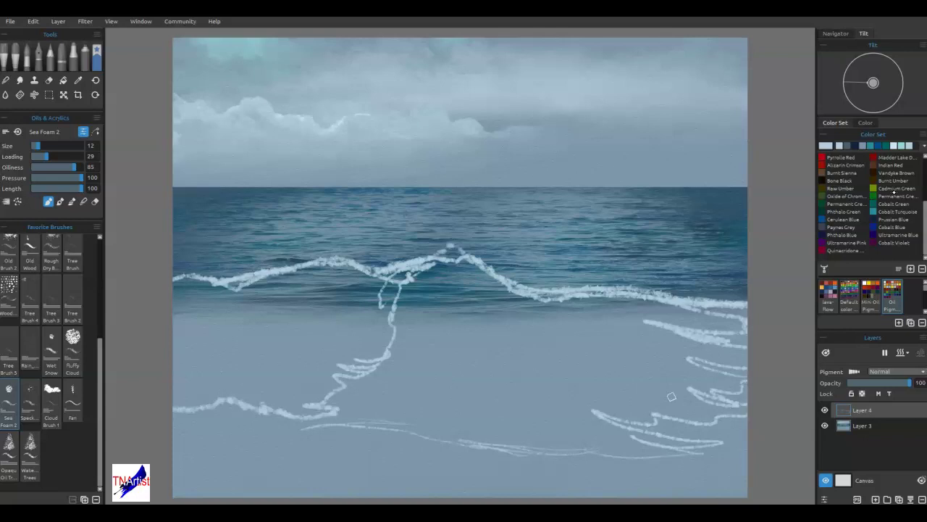
pyautogui.click(894, 189)
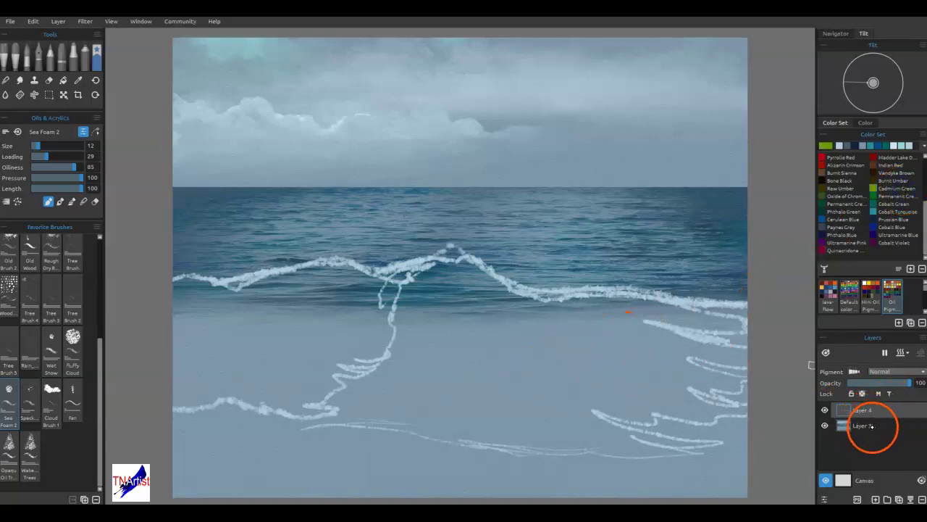
pyautogui.moveTo(386, 320)
pyautogui.mouseDown()
pyautogui.moveTo(469, 294)
pyautogui.moveTo(450, 277)
pyautogui.moveTo(433, 290)
pyautogui.moveTo(457, 286)
pyautogui.moveTo(442, 307)
pyautogui.moveTo(445, 281)
pyautogui.mouseUp()
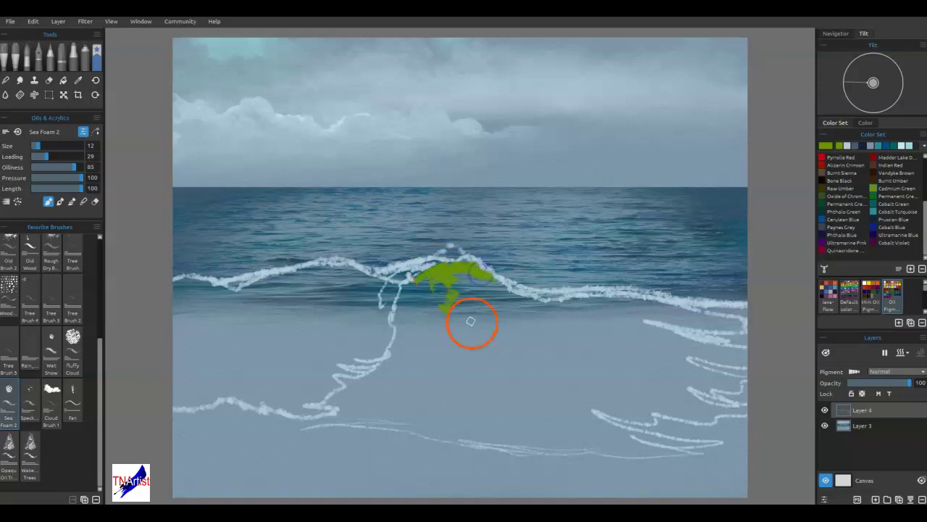
# Step: Add sampled water blues over the green patch and blend them together into a rounded shape under the peak
pyautogui.press('alt')
pyautogui.keyDown('alt'); pyautogui.click(635, 243); pyautogui.keyUp('alt')
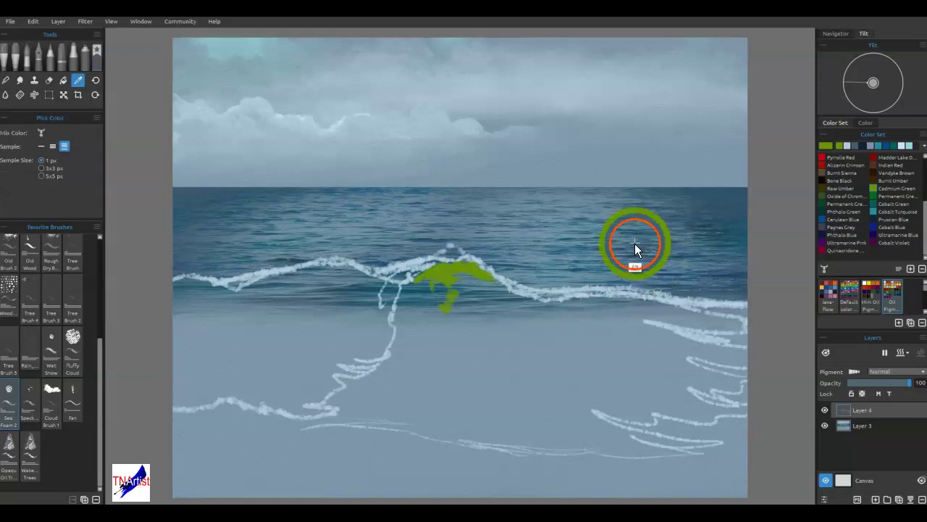
pyautogui.moveTo(464, 283); pyautogui.dragTo(475, 275)
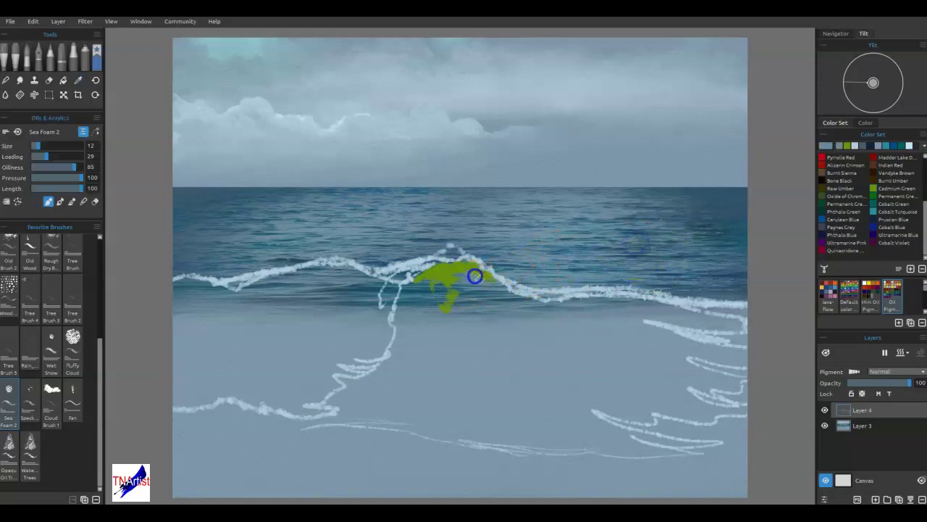
pyautogui.keyDown('alt'); pyautogui.click(487, 300); pyautogui.keyUp('alt')
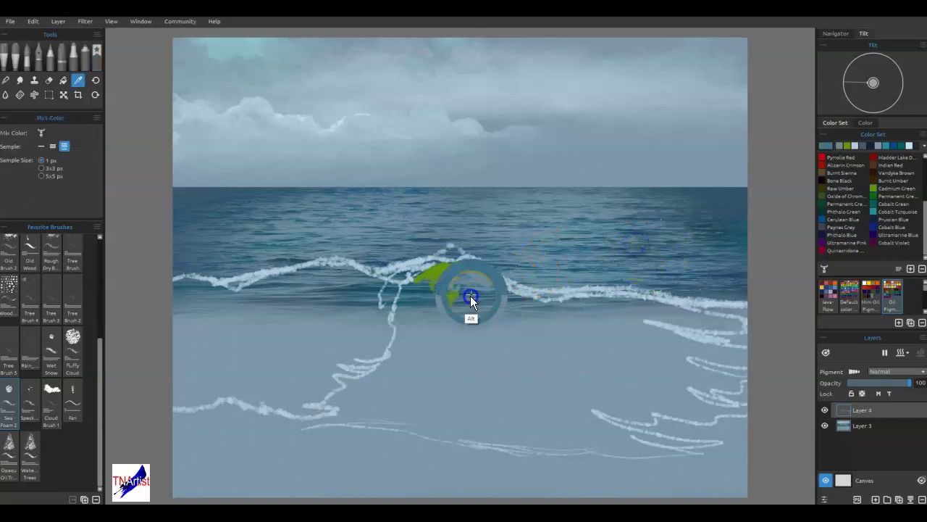
pyautogui.moveTo(456, 284)
pyautogui.mouseDown()
pyautogui.moveTo(439, 282)
pyautogui.moveTo(452, 257)
pyautogui.mouseUp()
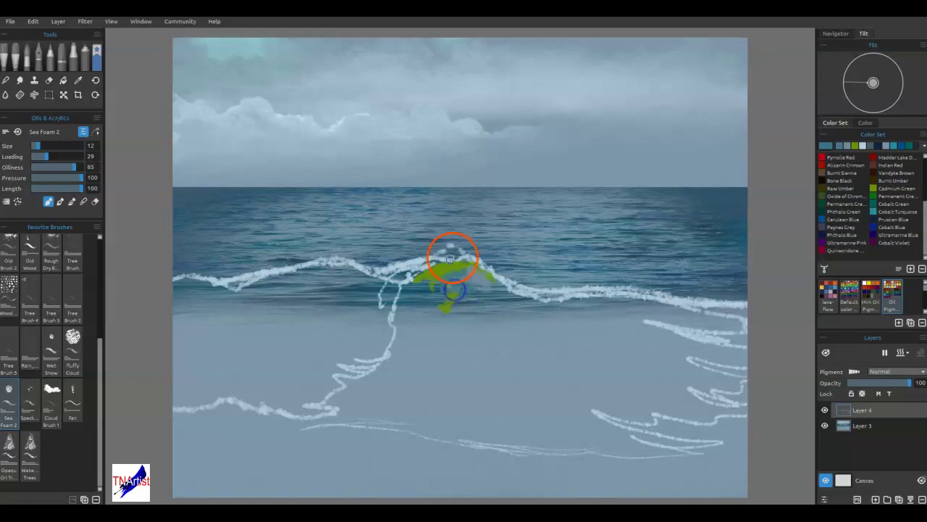
pyautogui.press('n')
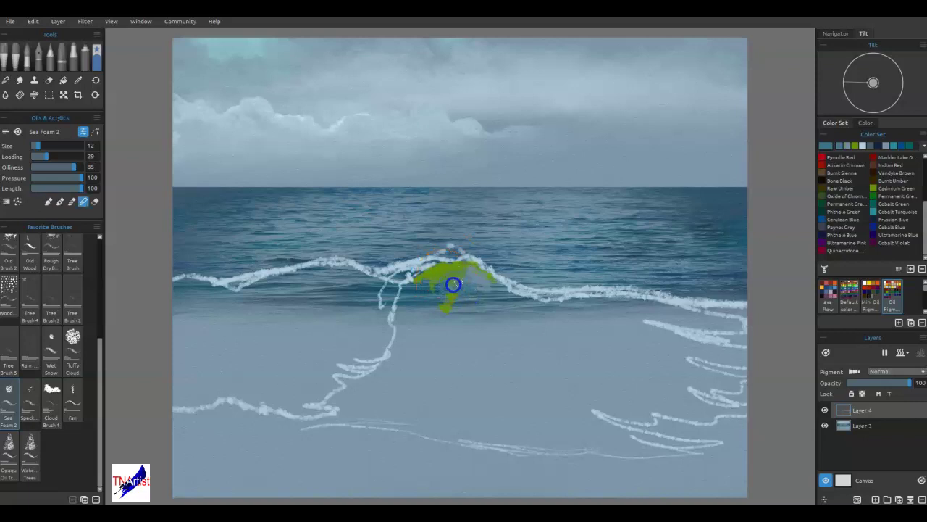
pyautogui.moveTo(463, 273)
pyautogui.mouseDown()
pyautogui.moveTo(482, 285)
pyautogui.moveTo(440, 279)
pyautogui.mouseUp()
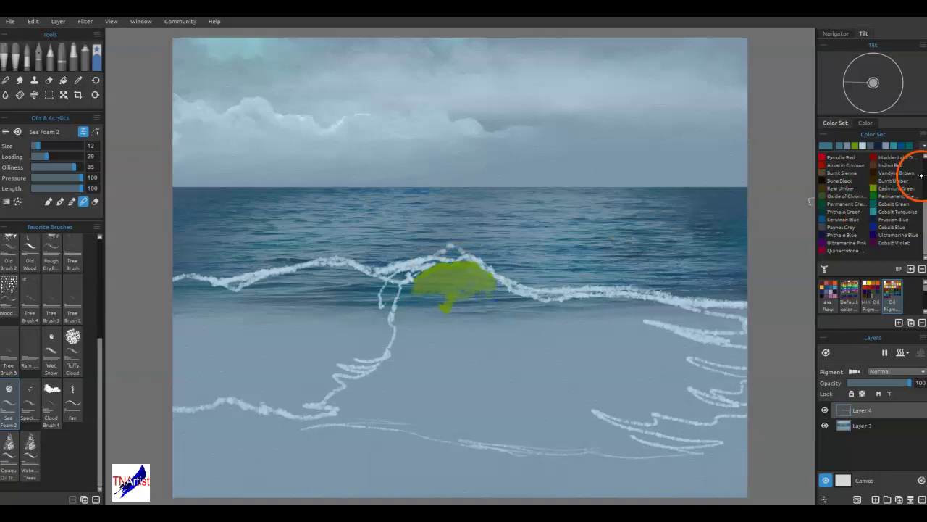
# Step: Dab bright Cadmium Yellow highlights onto the green patch under the peak and blend them in
pyautogui.click(924, 177)
pyautogui.click(875, 219)
pyautogui.moveTo(441, 280)
pyautogui.mouseDown()
pyautogui.moveTo(466, 271)
pyautogui.moveTo(427, 288)
pyautogui.moveTo(478, 317)
pyautogui.mouseUp()
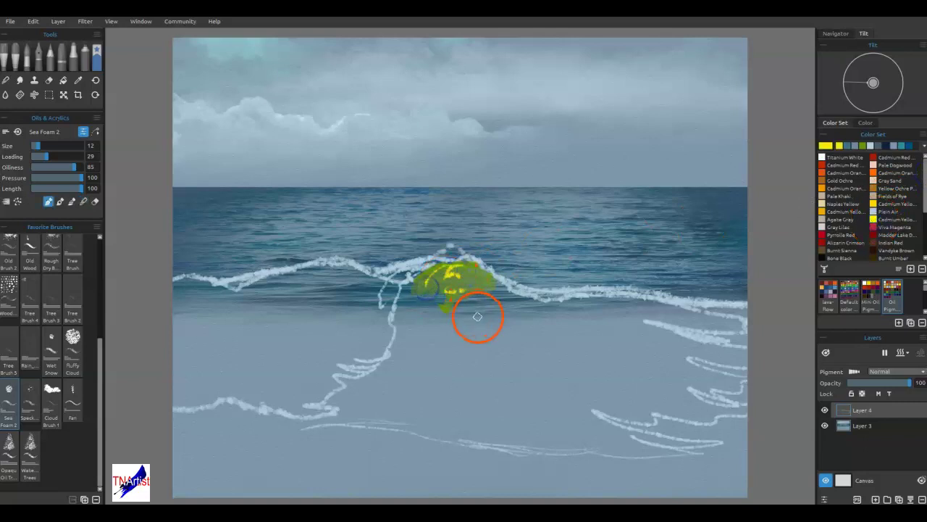
pyautogui.press('b')
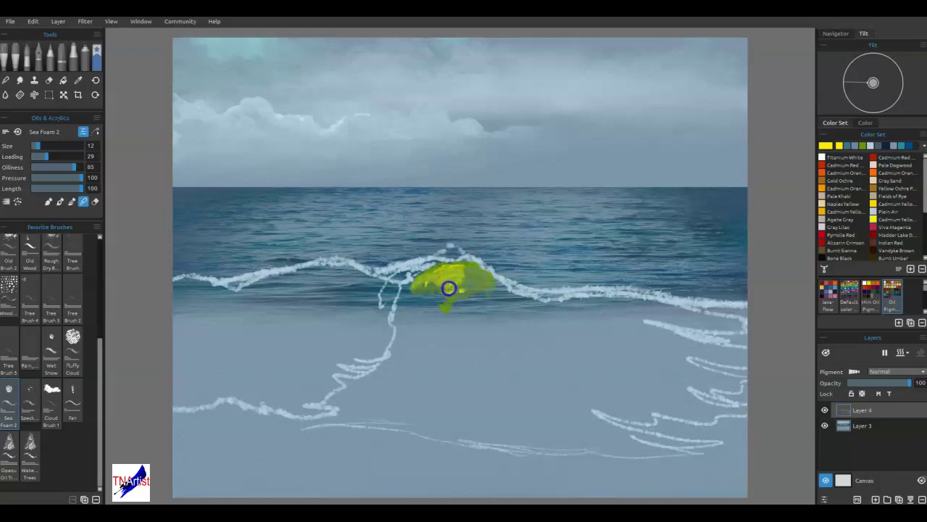
pyautogui.click(337, 385)
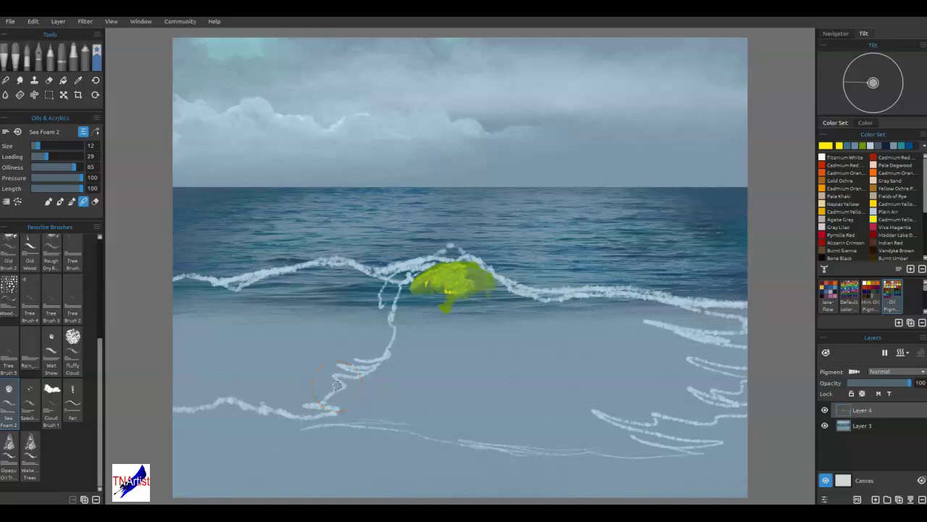
# Step: Spread the yellow-green out under the crest with the Fluffy Cloud brush in blend mode and turn on color pigments for the wave layer
pyautogui.click(71, 351)
pyautogui.moveTo(452, 288)
pyautogui.mouseDown()
pyautogui.moveTo(409, 294)
pyautogui.moveTo(468, 273)
pyautogui.moveTo(460, 272)
pyautogui.moveTo(482, 281)
pyautogui.moveTo(468, 289)
pyautogui.moveTo(492, 284)
pyautogui.moveTo(416, 281)
pyautogui.moveTo(464, 268)
pyautogui.moveTo(409, 293)
pyautogui.moveTo(473, 307)
pyautogui.moveTo(522, 298)
pyautogui.mouseUp()
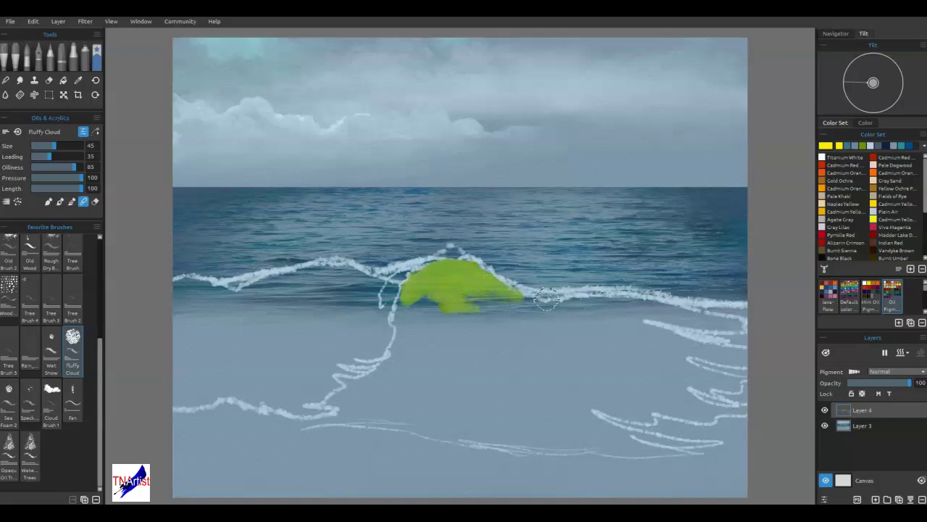
pyautogui.click(849, 353)
pyautogui.click(854, 371)
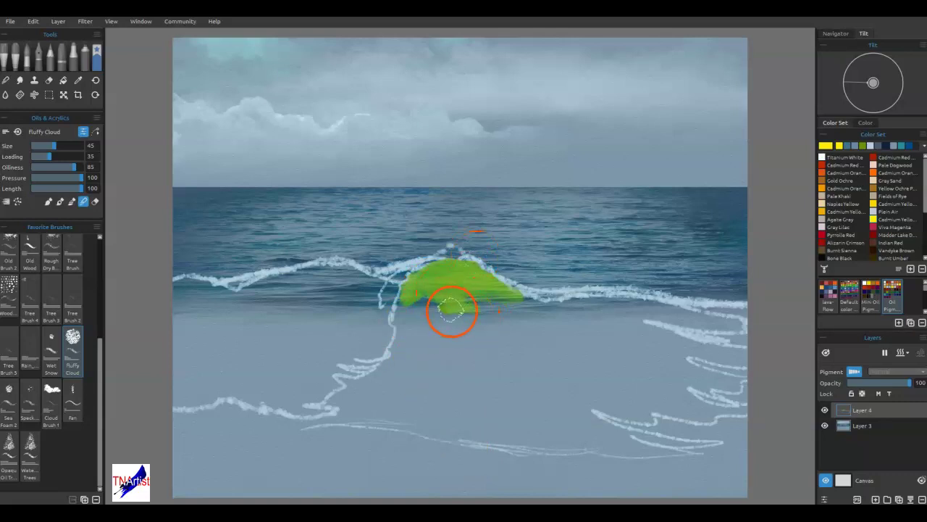
# Step: Lower the saturation of the wave layer to -20 with the Hue/Saturation filter
pyautogui.click(85, 21)
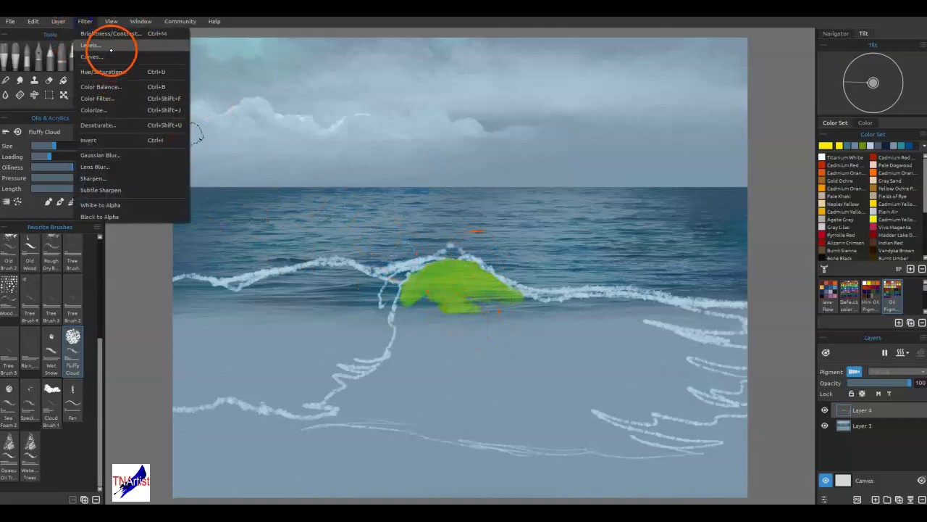
pyautogui.click(117, 72)
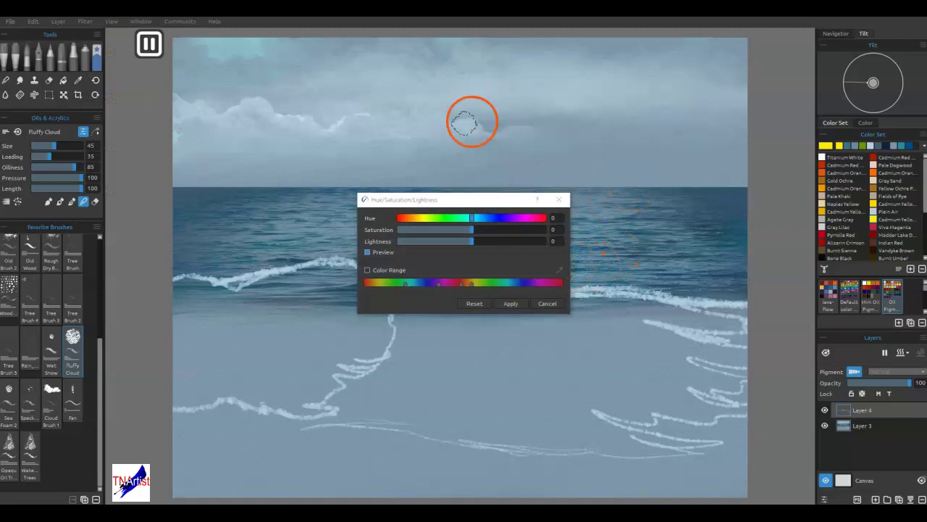
pyautogui.moveTo(447, 200); pyautogui.dragTo(672, 172)
pyautogui.moveTo(694, 202)
pyautogui.mouseDown()
pyautogui.moveTo(667, 202)
pyautogui.moveTo(679, 205)
pyautogui.mouseUp()
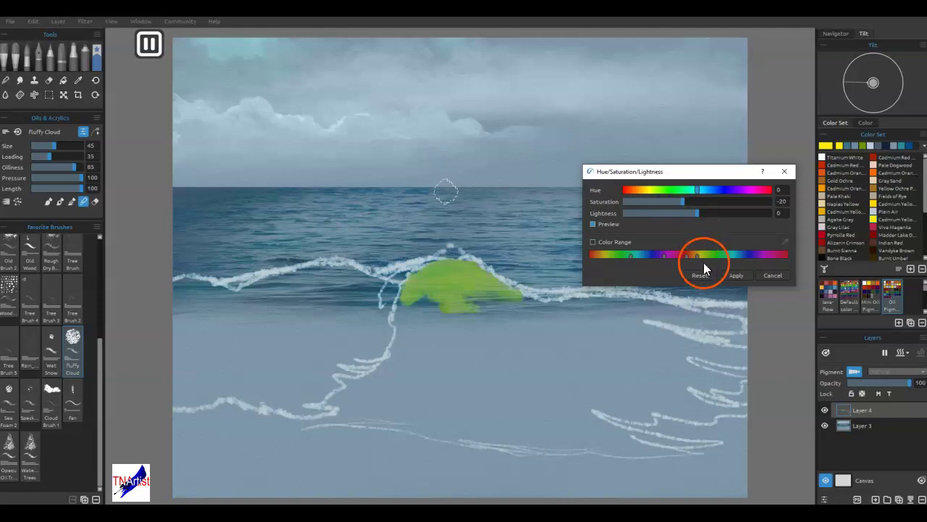
pyautogui.click(737, 274)
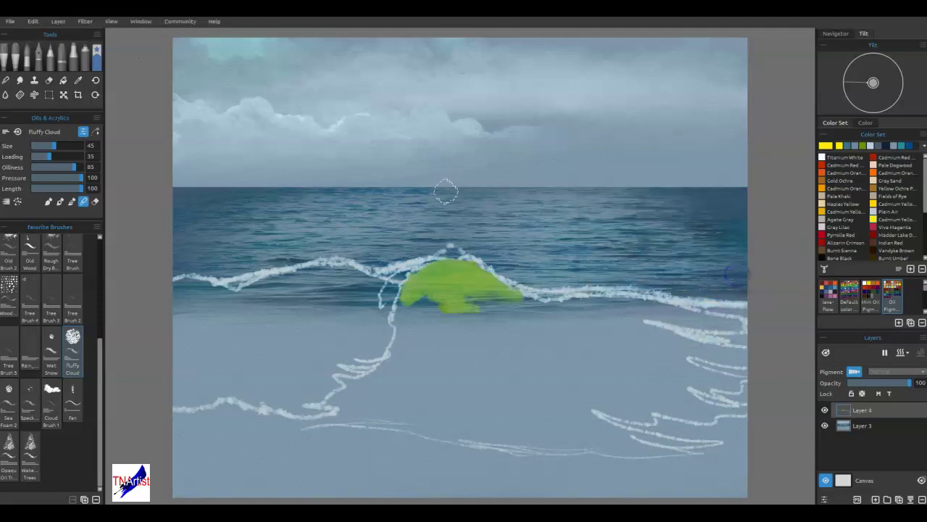
# Step: Mix a teal from the recent water blue and the patch's green, and paint it along the patch's lower edge with the Fluffy Cloud brush
pyautogui.click(712, 253)
pyautogui.moveTo(449, 330)
pyautogui.mouseDown()
pyautogui.moveTo(449, 314)
pyautogui.moveTo(449, 330)
pyautogui.moveTo(471, 290)
pyautogui.moveTo(399, 348)
pyautogui.moveTo(405, 379)
pyautogui.moveTo(428, 317)
pyautogui.moveTo(442, 344)
pyautogui.moveTo(482, 338)
pyautogui.moveTo(536, 363)
pyautogui.moveTo(654, 267)
pyautogui.mouseUp()
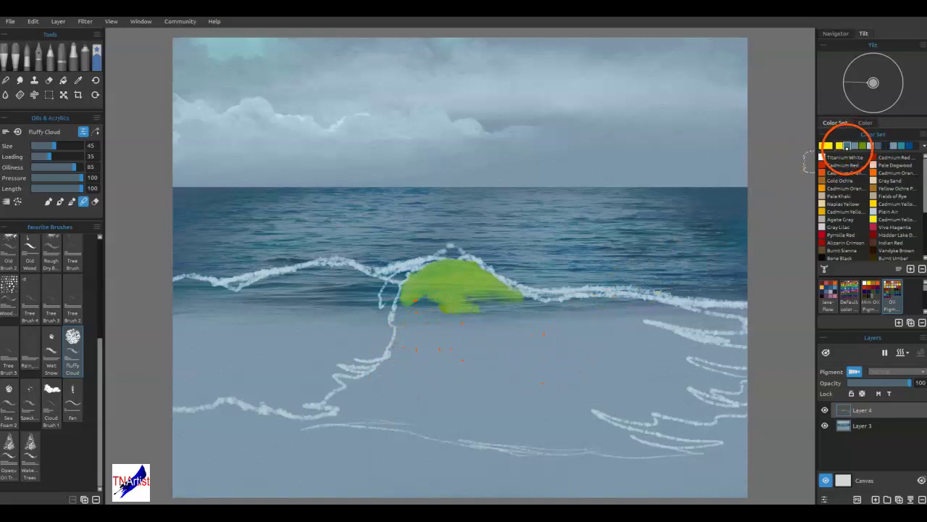
pyautogui.keyDown('alt'); pyautogui.click(471, 302); pyautogui.keyUp('alt')
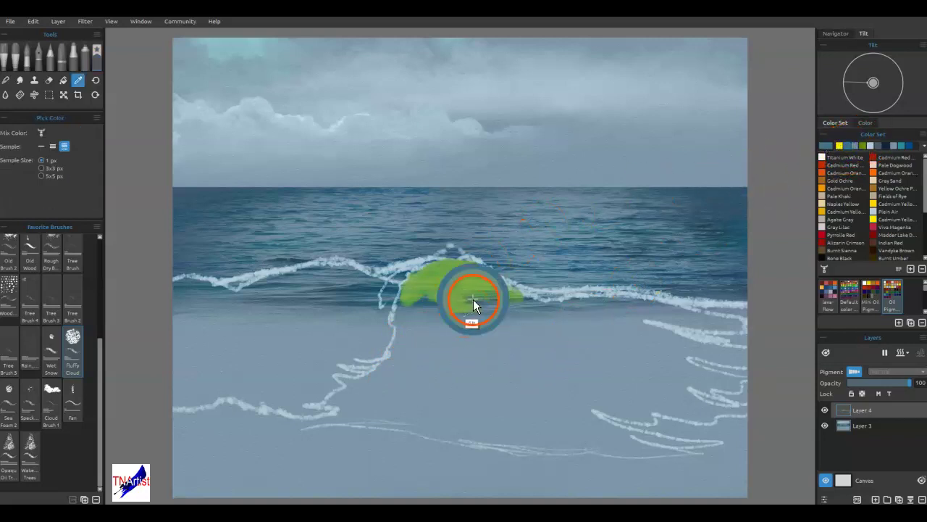
pyautogui.keyDown('alt'); pyautogui.click(425, 305); pyautogui.keyUp('alt')
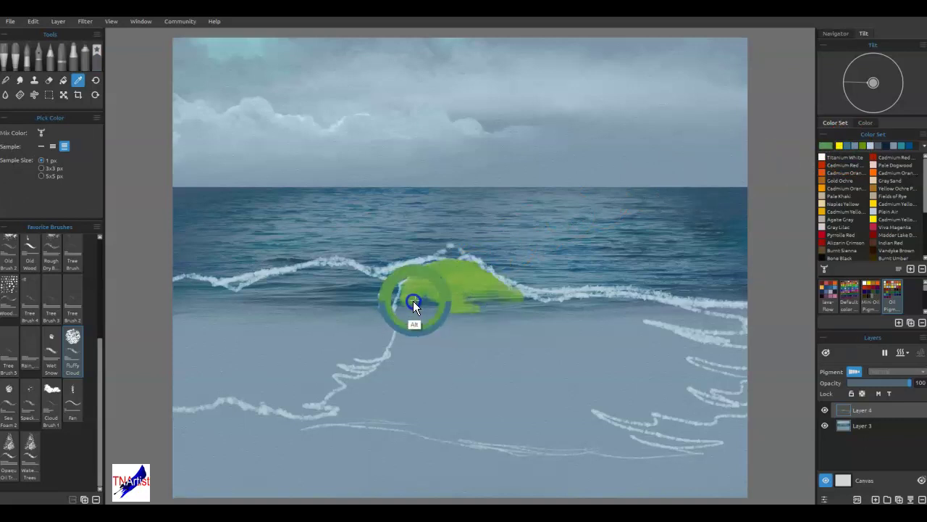
pyautogui.moveTo(412, 304); pyautogui.dragTo(544, 314)
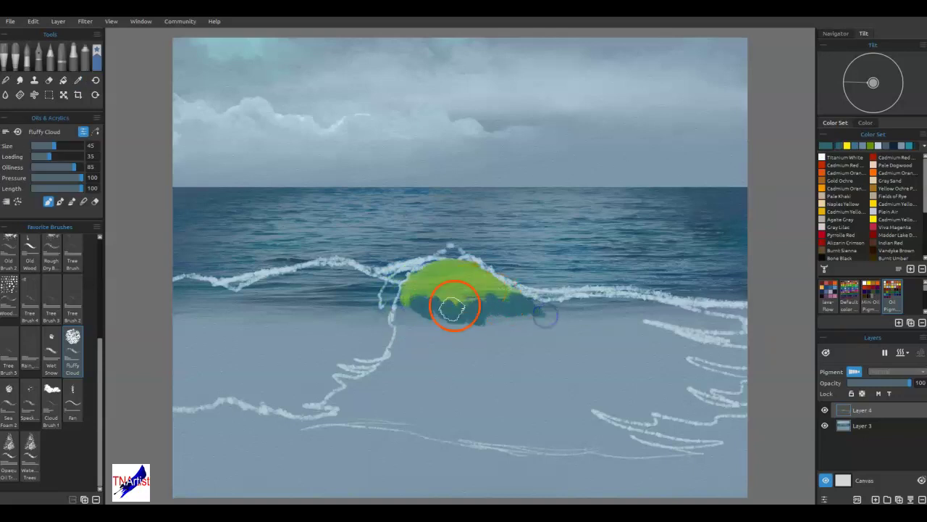
pyautogui.moveTo(484, 302)
pyautogui.mouseDown()
pyautogui.moveTo(514, 294)
pyautogui.moveTo(522, 312)
pyautogui.mouseUp()
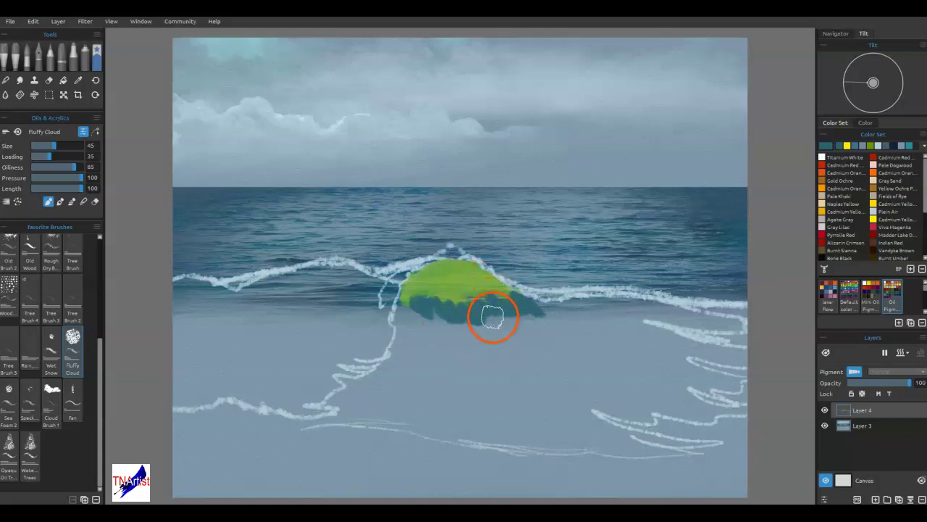
# Step: Blend the teal up into the yellow-green patch and touch up its lower right area with a sampled blue-green
pyautogui.press('n')
pyautogui.moveTo(476, 302)
pyautogui.mouseDown()
pyautogui.moveTo(508, 304)
pyautogui.moveTo(483, 279)
pyautogui.moveTo(531, 307)
pyautogui.moveTo(492, 282)
pyautogui.moveTo(510, 313)
pyautogui.moveTo(473, 292)
pyautogui.moveTo(485, 322)
pyautogui.moveTo(453, 300)
pyautogui.moveTo(463, 316)
pyautogui.moveTo(454, 319)
pyautogui.moveTo(430, 295)
pyautogui.moveTo(436, 310)
pyautogui.moveTo(410, 307)
pyautogui.moveTo(407, 321)
pyautogui.moveTo(425, 294)
pyautogui.moveTo(398, 319)
pyautogui.moveTo(451, 311)
pyautogui.moveTo(475, 324)
pyautogui.moveTo(483, 317)
pyautogui.moveTo(465, 286)
pyautogui.moveTo(519, 307)
pyautogui.moveTo(494, 302)
pyautogui.moveTo(461, 323)
pyautogui.mouseUp()
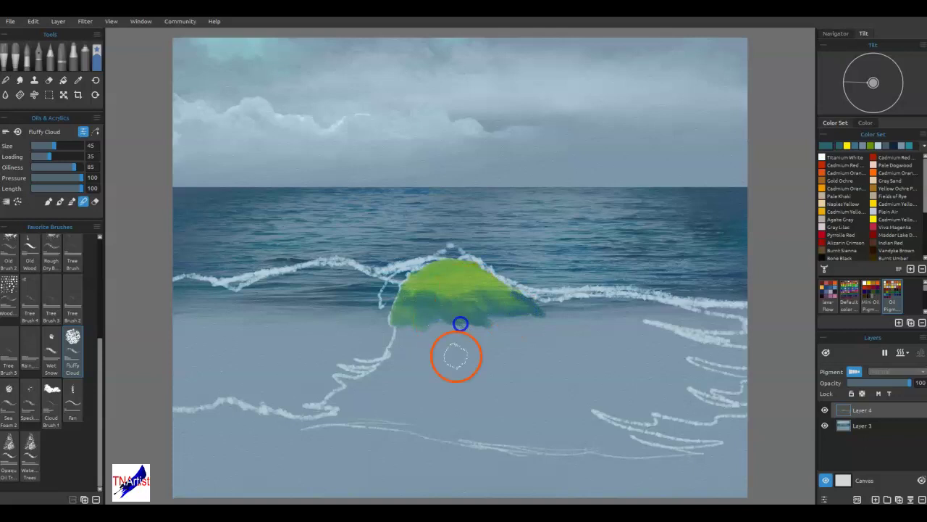
pyautogui.moveTo(440, 284)
pyautogui.mouseDown()
pyautogui.moveTo(414, 303)
pyautogui.moveTo(425, 300)
pyautogui.moveTo(435, 317)
pyautogui.moveTo(421, 301)
pyautogui.moveTo(402, 312)
pyautogui.moveTo(467, 368)
pyautogui.moveTo(441, 281)
pyautogui.moveTo(439, 292)
pyautogui.moveTo(425, 288)
pyautogui.moveTo(425, 266)
pyautogui.moveTo(407, 300)
pyautogui.moveTo(537, 306)
pyautogui.moveTo(498, 291)
pyautogui.moveTo(523, 308)
pyautogui.moveTo(447, 308)
pyautogui.moveTo(474, 297)
pyautogui.moveTo(422, 303)
pyautogui.moveTo(462, 304)
pyautogui.moveTo(445, 321)
pyautogui.moveTo(528, 291)
pyautogui.moveTo(503, 279)
pyautogui.mouseUp()
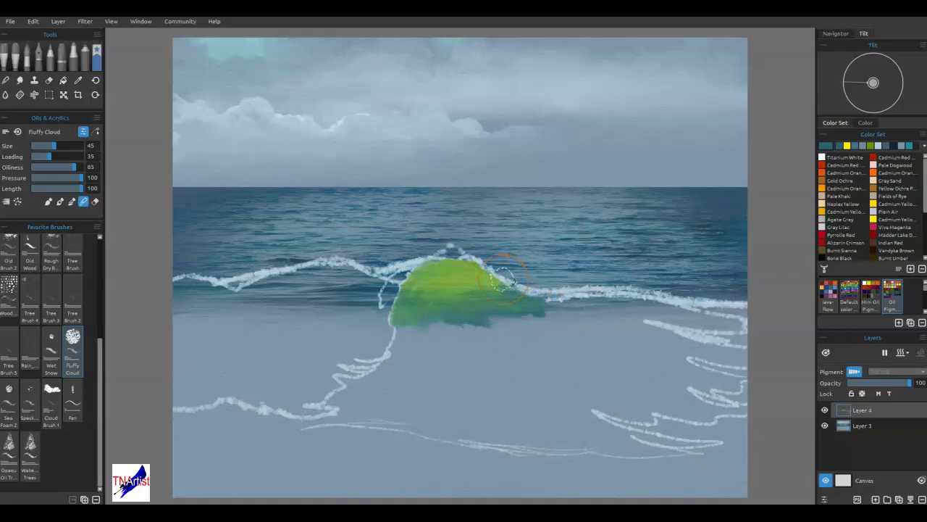
pyautogui.moveTo(505, 279)
pyautogui.mouseDown()
pyautogui.moveTo(515, 306)
pyautogui.moveTo(522, 302)
pyautogui.mouseUp()
pyautogui.keyDown('alt'); pyautogui.click(503, 307); pyautogui.keyUp('alt')
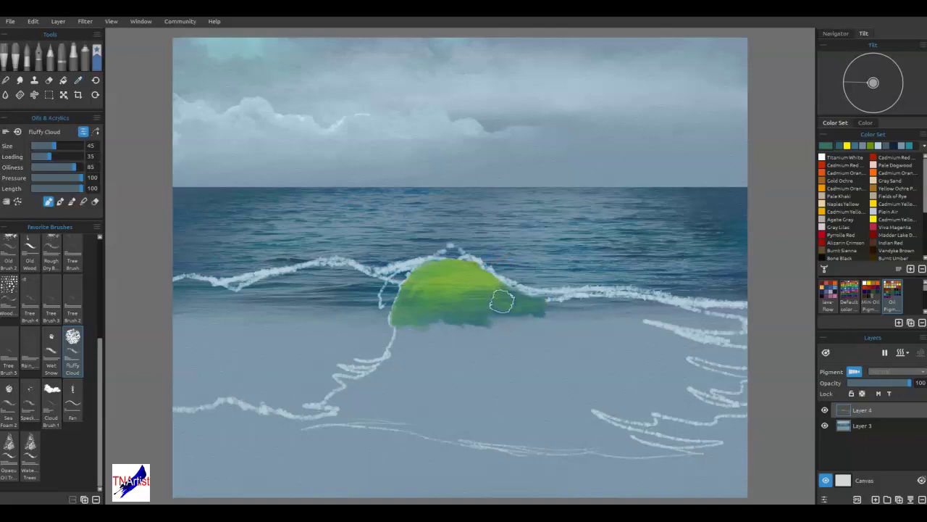
pyautogui.moveTo(500, 303); pyautogui.dragTo(511, 293)
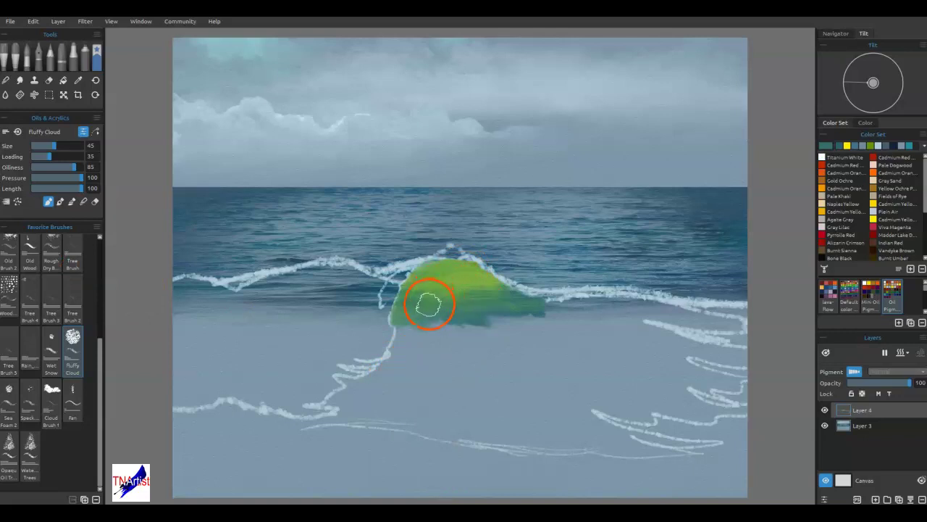
# Step: Outline the green patch's upper edges with thin teal strokes using the Express Oils Knife Smooth 2 brush at size 8
pyautogui.click(16, 56)
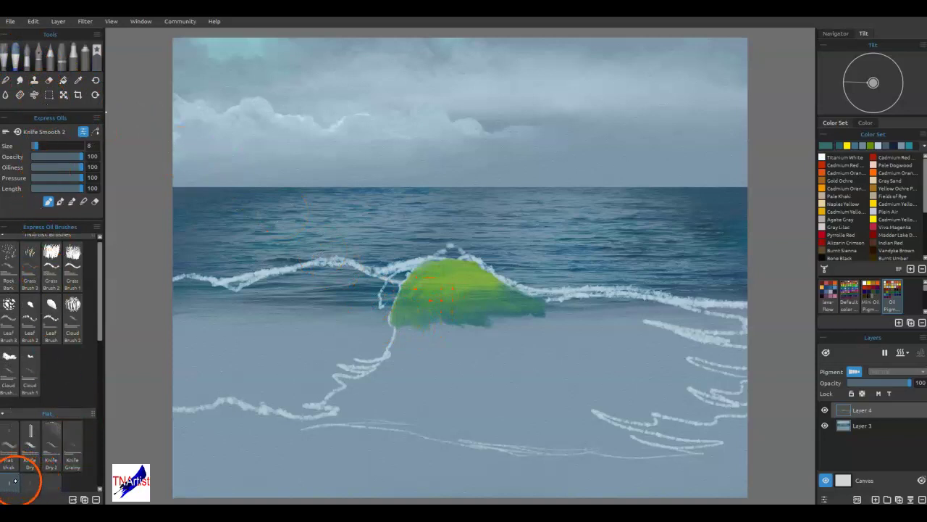
pyautogui.moveTo(98, 328); pyautogui.dragTo(93, 369)
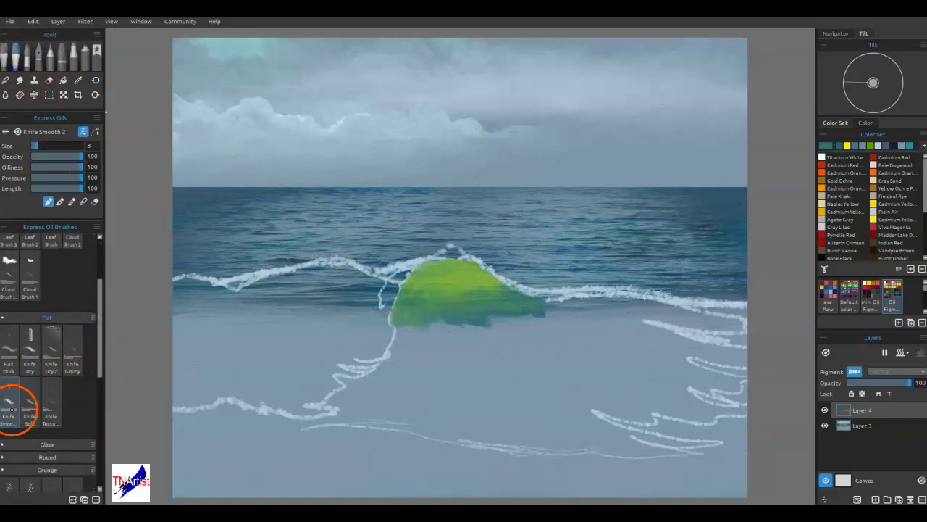
pyautogui.click(468, 265)
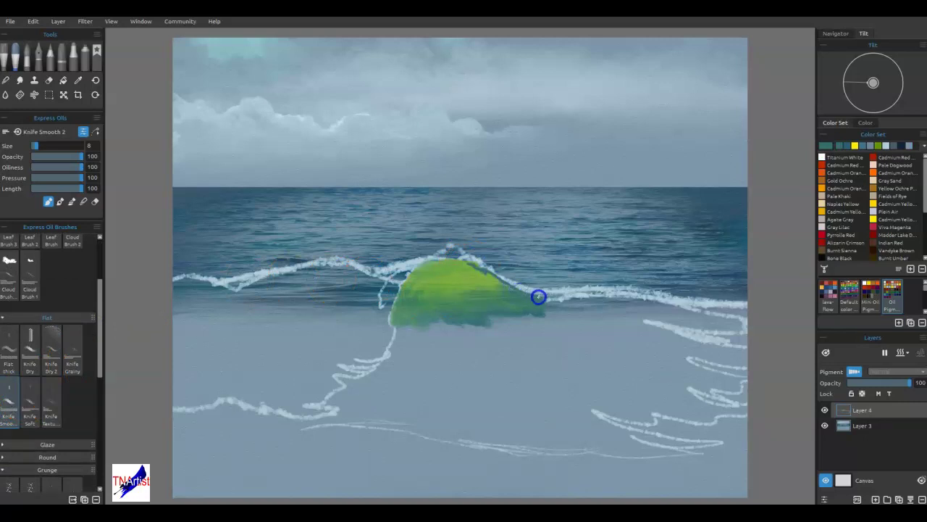
pyautogui.click(466, 267)
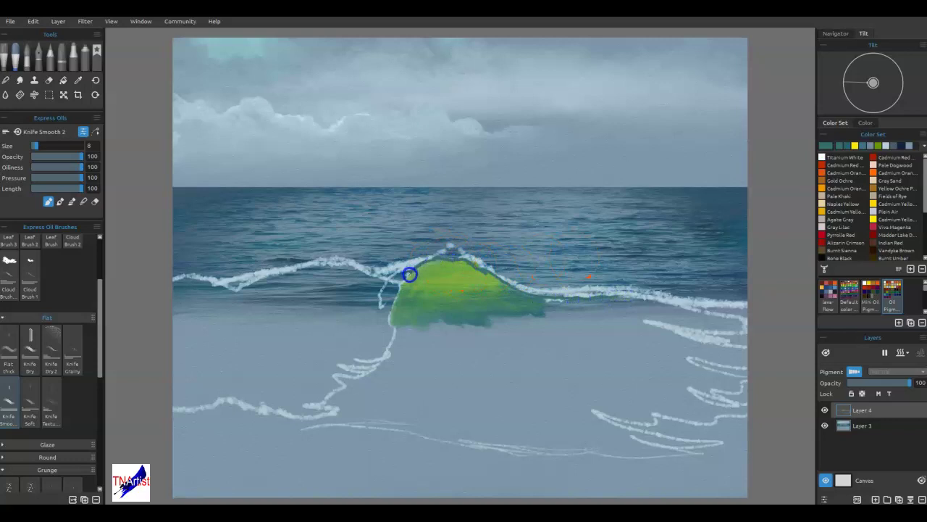
pyautogui.moveTo(390, 312)
pyautogui.mouseDown()
pyautogui.moveTo(426, 255)
pyautogui.moveTo(418, 308)
pyautogui.moveTo(394, 292)
pyautogui.moveTo(415, 271)
pyautogui.mouseUp()
# Step: Fan teal strokes down from the green patch over the wave face, enlarging the brush to 14 and 25
pyautogui.moveTo(416, 341)
pyautogui.mouseDown()
pyautogui.moveTo(401, 291)
pyautogui.moveTo(402, 342)
pyautogui.moveTo(437, 362)
pyautogui.moveTo(430, 348)
pyautogui.moveTo(470, 350)
pyautogui.moveTo(425, 342)
pyautogui.moveTo(426, 352)
pyautogui.moveTo(414, 335)
pyautogui.mouseUp()
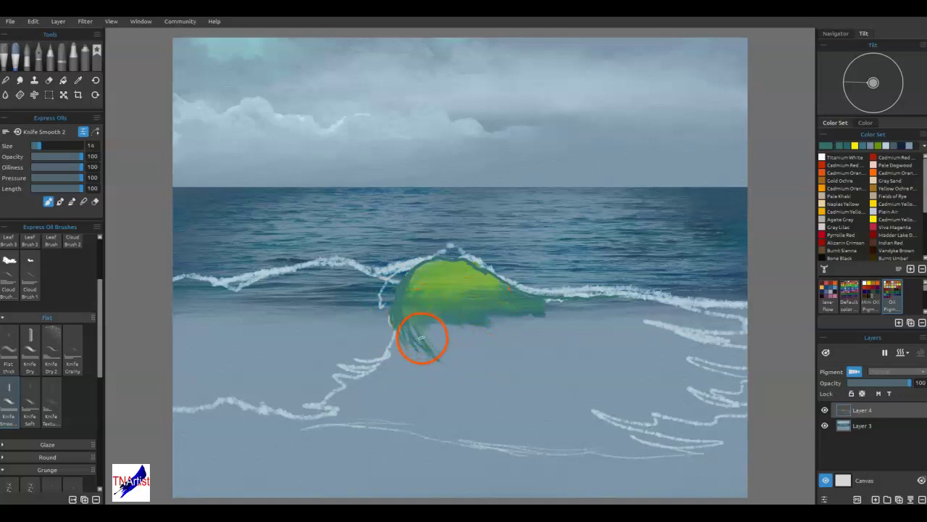
pyautogui.moveTo(416, 317)
pyautogui.mouseDown()
pyautogui.moveTo(437, 358)
pyautogui.moveTo(429, 362)
pyautogui.moveTo(409, 342)
pyautogui.moveTo(459, 374)
pyautogui.moveTo(481, 374)
pyautogui.moveTo(463, 360)
pyautogui.moveTo(476, 377)
pyautogui.moveTo(490, 376)
pyautogui.moveTo(445, 320)
pyautogui.moveTo(513, 386)
pyautogui.moveTo(456, 317)
pyautogui.moveTo(518, 381)
pyautogui.moveTo(462, 321)
pyautogui.moveTo(519, 371)
pyautogui.moveTo(522, 353)
pyautogui.moveTo(537, 356)
pyautogui.moveTo(542, 338)
pyautogui.moveTo(567, 333)
pyautogui.moveTo(579, 319)
pyautogui.moveTo(574, 313)
pyautogui.moveTo(595, 305)
pyautogui.moveTo(562, 315)
pyautogui.moveTo(462, 259)
pyautogui.mouseUp()
pyautogui.press(']')
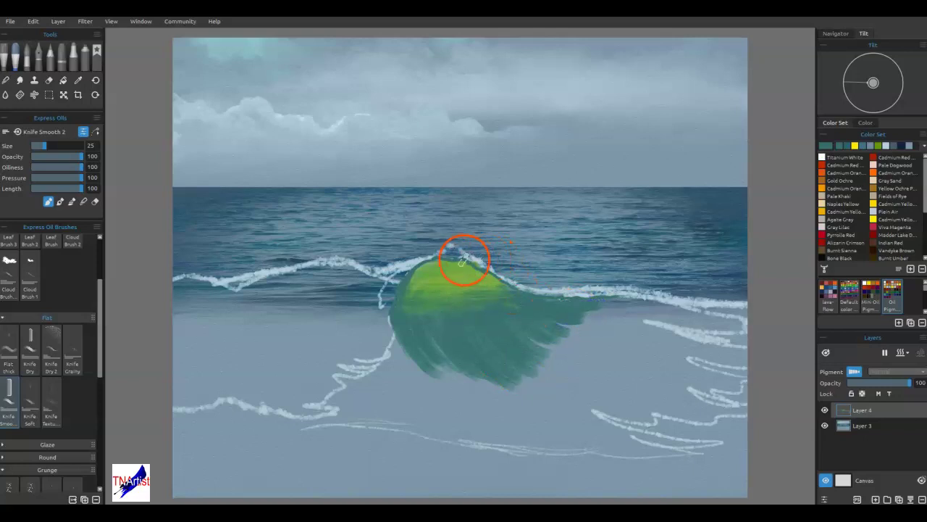
# Step: Paint a sampled mid green over the upper wave face and along the crest on both sides of the peak
pyautogui.keyDown('alt'); pyautogui.click(463, 304); pyautogui.keyUp('alt')
pyautogui.moveTo(460, 310)
pyautogui.mouseDown()
pyautogui.moveTo(475, 331)
pyautogui.moveTo(461, 294)
pyautogui.moveTo(471, 309)
pyautogui.moveTo(511, 323)
pyautogui.moveTo(534, 318)
pyautogui.moveTo(514, 306)
pyautogui.moveTo(537, 304)
pyautogui.moveTo(486, 277)
pyautogui.moveTo(452, 324)
pyautogui.moveTo(435, 331)
pyautogui.moveTo(413, 308)
pyautogui.moveTo(422, 331)
pyautogui.moveTo(409, 289)
pyautogui.moveTo(407, 326)
pyautogui.moveTo(406, 295)
pyautogui.moveTo(460, 350)
pyautogui.moveTo(422, 311)
pyautogui.moveTo(460, 298)
pyautogui.moveTo(496, 329)
pyautogui.moveTo(483, 295)
pyautogui.moveTo(501, 304)
pyautogui.moveTo(482, 282)
pyautogui.moveTo(476, 297)
pyautogui.moveTo(429, 320)
pyautogui.moveTo(415, 295)
pyautogui.moveTo(405, 299)
pyautogui.moveTo(399, 325)
pyautogui.moveTo(416, 354)
pyautogui.moveTo(440, 356)
pyautogui.moveTo(458, 339)
pyautogui.moveTo(441, 294)
pyautogui.mouseUp()
pyautogui.moveTo(513, 350)
pyautogui.mouseDown()
pyautogui.moveTo(503, 348)
pyautogui.moveTo(522, 298)
pyautogui.moveTo(561, 311)
pyautogui.moveTo(603, 307)
pyautogui.moveTo(602, 296)
pyautogui.moveTo(742, 305)
pyautogui.mouseUp()
pyautogui.moveTo(474, 268)
pyautogui.mouseDown()
pyautogui.moveTo(519, 311)
pyautogui.moveTo(470, 310)
pyautogui.mouseUp()
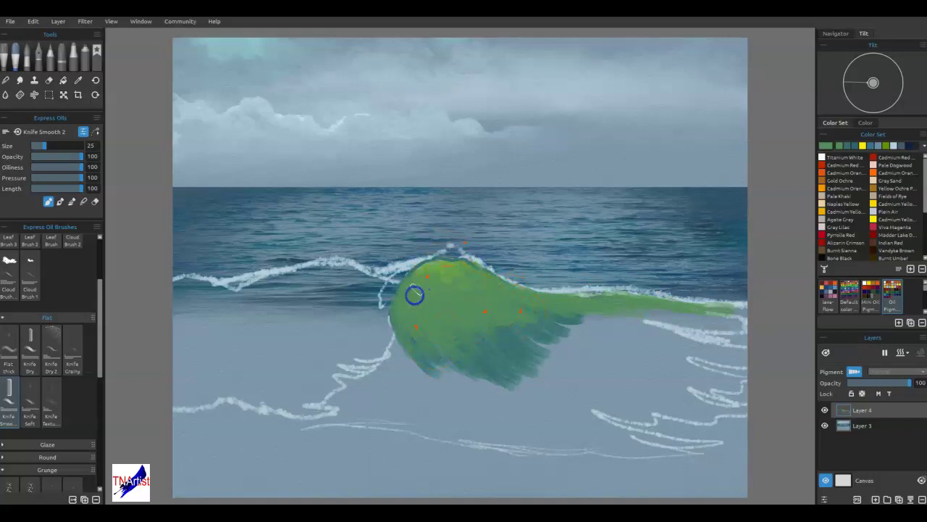
pyautogui.moveTo(403, 309)
pyautogui.mouseDown()
pyautogui.moveTo(393, 311)
pyautogui.moveTo(387, 290)
pyautogui.moveTo(375, 294)
pyautogui.moveTo(368, 281)
pyautogui.moveTo(317, 271)
pyautogui.moveTo(249, 288)
pyautogui.moveTo(356, 275)
pyautogui.mouseUp()
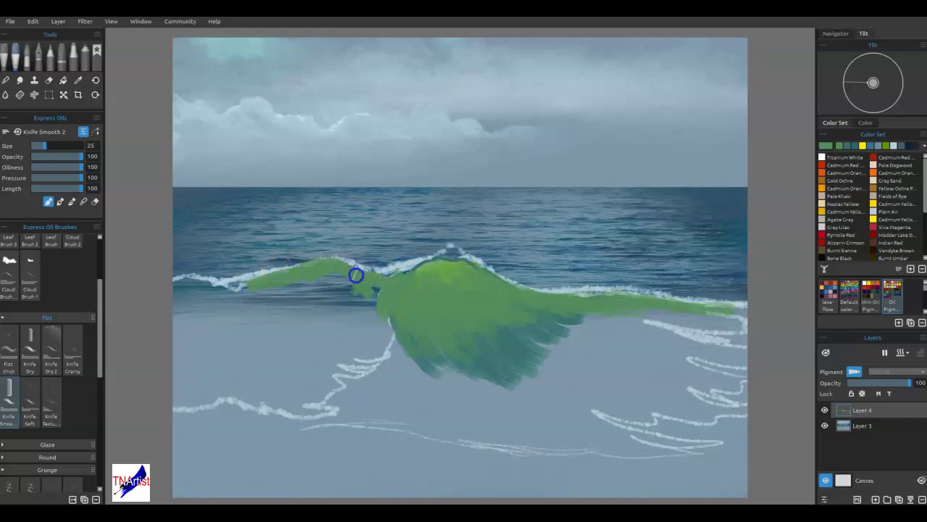
pyautogui.moveTo(192, 287); pyautogui.dragTo(241, 287)
pyautogui.moveTo(427, 290)
pyautogui.mouseDown()
pyautogui.moveTo(574, 308)
pyautogui.moveTo(611, 293)
pyautogui.moveTo(704, 313)
pyautogui.moveTo(759, 311)
pyautogui.moveTo(612, 294)
pyautogui.moveTo(573, 298)
pyautogui.mouseUp()
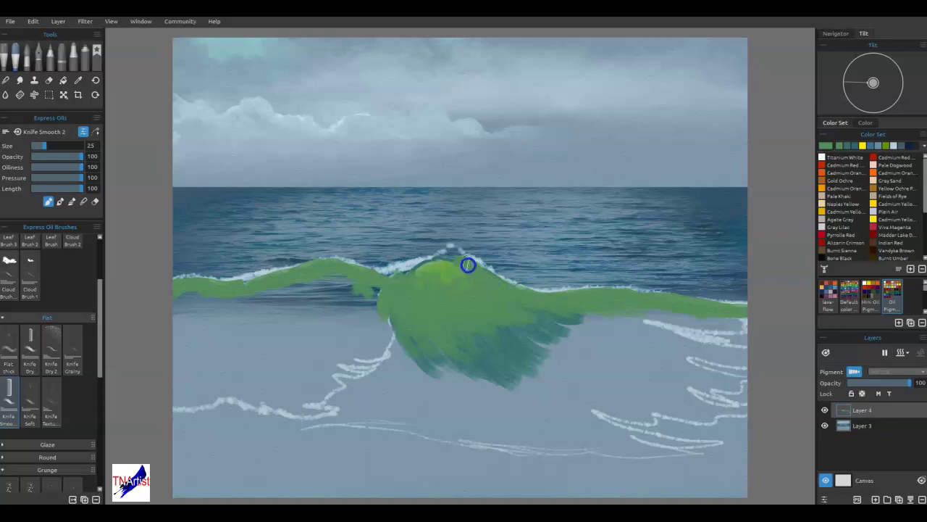
# Step: Fill the wave's peak up to the foam line with lighter greens sampled from the glowing area
pyautogui.keyDown('alt'); pyautogui.click(440, 272); pyautogui.keyUp('alt')
pyautogui.moveTo(422, 272)
pyautogui.mouseDown()
pyautogui.moveTo(439, 256)
pyautogui.moveTo(452, 263)
pyautogui.mouseUp()
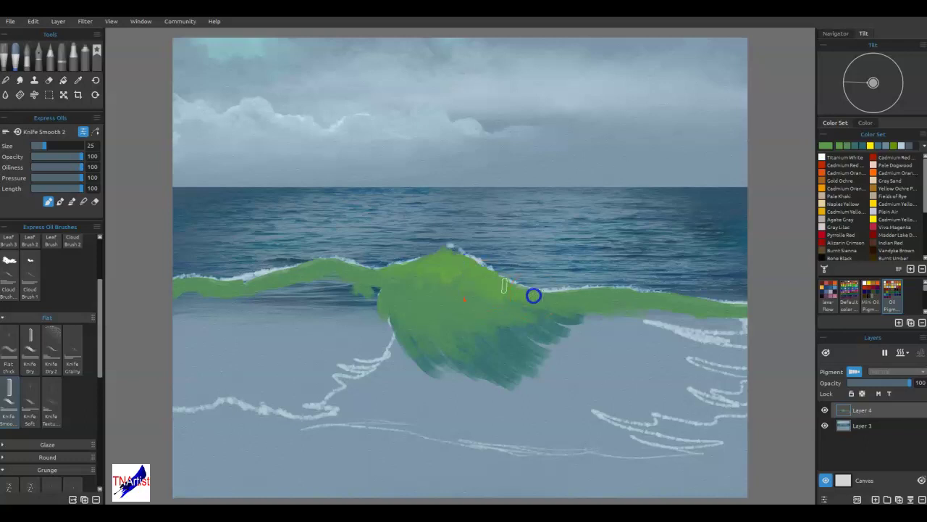
pyautogui.keyDown('alt'); pyautogui.click(448, 280); pyautogui.keyUp('alt')
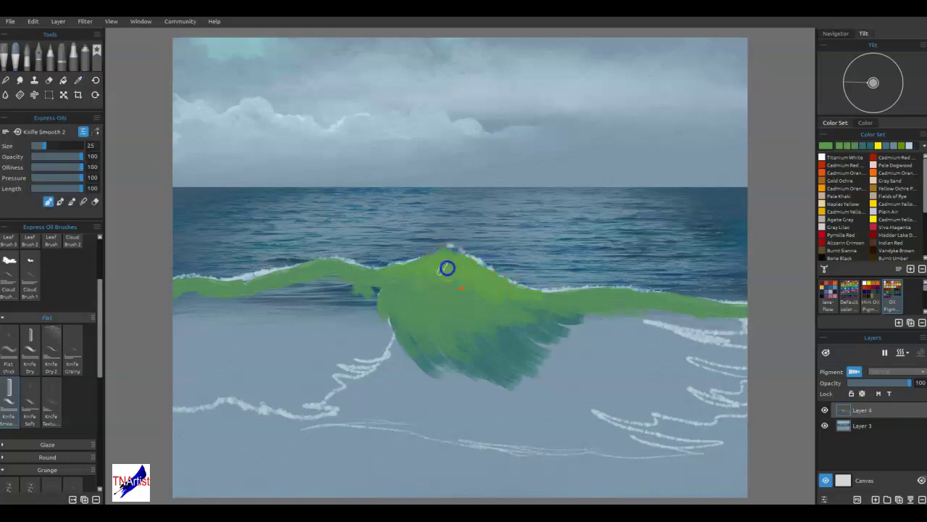
pyautogui.moveTo(423, 274)
pyautogui.mouseDown()
pyautogui.moveTo(483, 302)
pyautogui.moveTo(424, 278)
pyautogui.moveTo(394, 342)
pyautogui.moveTo(440, 315)
pyautogui.mouseUp()
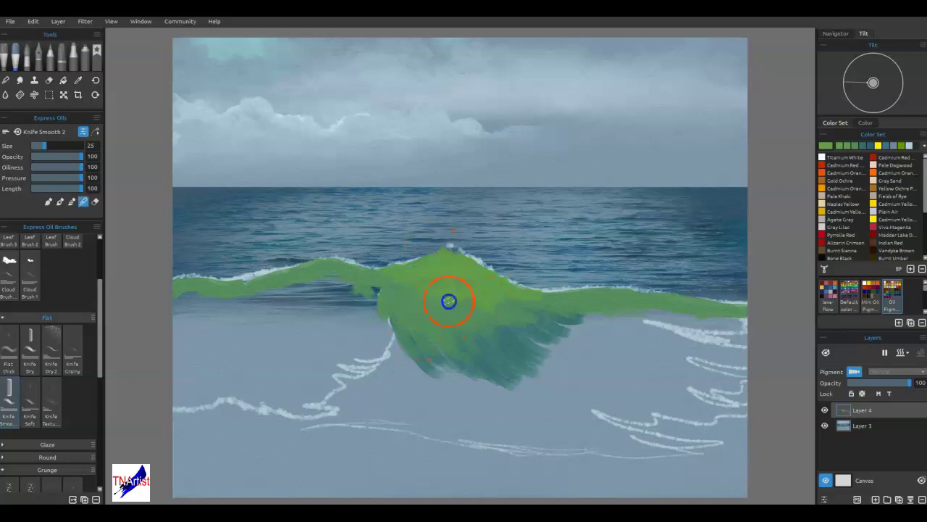
# Step: Blend the greens and teal together down the wave face and along the adjoining left part of the crest
pyautogui.moveTo(438, 309)
pyautogui.mouseDown()
pyautogui.moveTo(433, 287)
pyautogui.moveTo(452, 304)
pyautogui.moveTo(445, 319)
pyautogui.moveTo(485, 344)
pyautogui.moveTo(477, 327)
pyautogui.moveTo(513, 328)
pyautogui.moveTo(489, 333)
pyautogui.moveTo(505, 373)
pyautogui.moveTo(475, 365)
pyautogui.moveTo(515, 333)
pyautogui.moveTo(479, 301)
pyautogui.moveTo(492, 311)
pyautogui.moveTo(489, 279)
pyautogui.moveTo(510, 302)
pyautogui.moveTo(467, 301)
pyautogui.mouseUp()
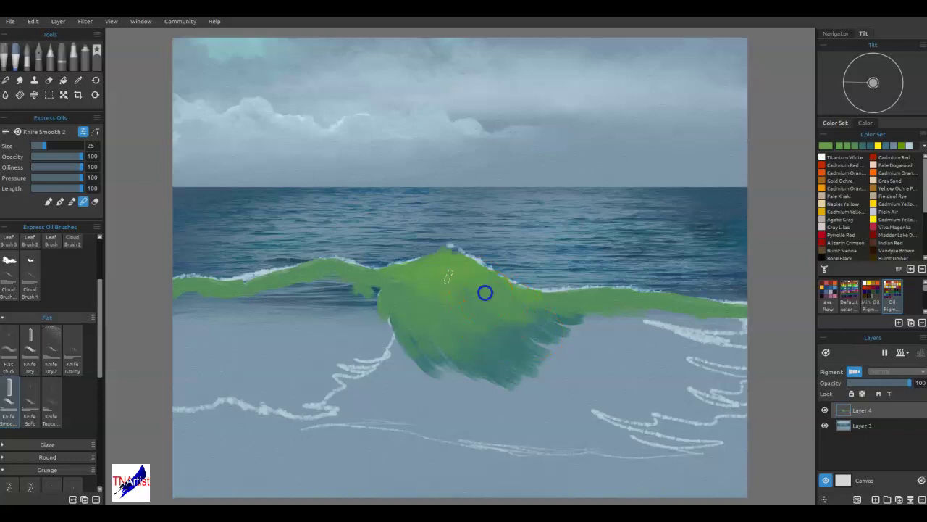
pyautogui.moveTo(472, 281); pyautogui.dragTo(510, 339)
pyautogui.moveTo(540, 296)
pyautogui.mouseDown()
pyautogui.moveTo(573, 325)
pyautogui.moveTo(623, 317)
pyautogui.moveTo(503, 338)
pyautogui.moveTo(491, 330)
pyautogui.moveTo(499, 336)
pyautogui.moveTo(471, 357)
pyautogui.moveTo(416, 356)
pyautogui.moveTo(395, 323)
pyautogui.moveTo(408, 355)
pyautogui.moveTo(376, 304)
pyautogui.moveTo(393, 343)
pyautogui.moveTo(406, 348)
pyautogui.mouseUp()
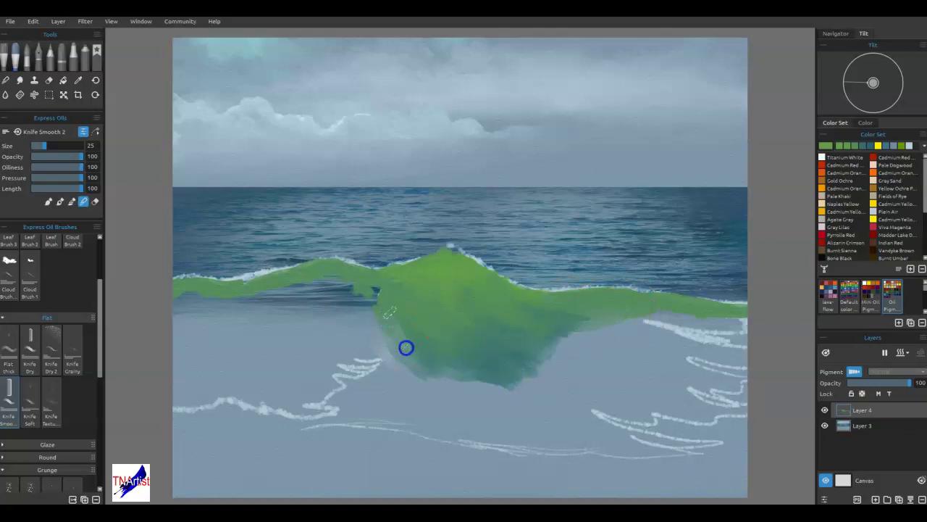
pyautogui.moveTo(376, 296); pyautogui.dragTo(309, 279)
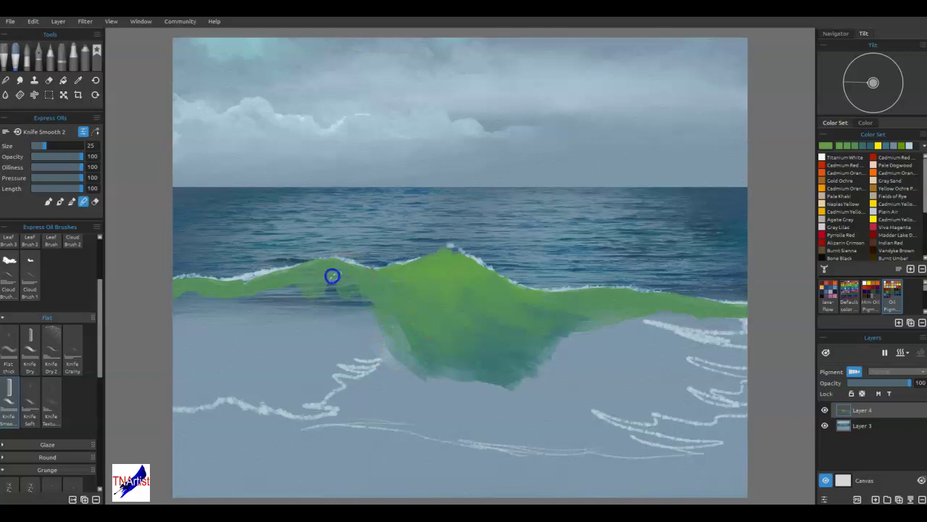
# Step: Widen the band below the crest on both sides of the peak with green sampled from the wave face
pyautogui.keyDown('alt'); pyautogui.click(404, 301); pyautogui.keyUp('alt')
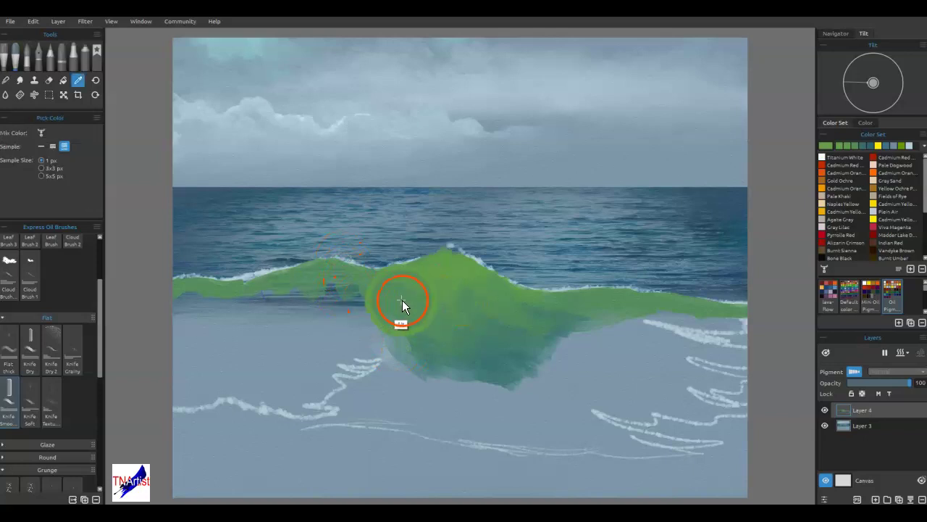
pyautogui.moveTo(399, 297); pyautogui.dragTo(343, 303)
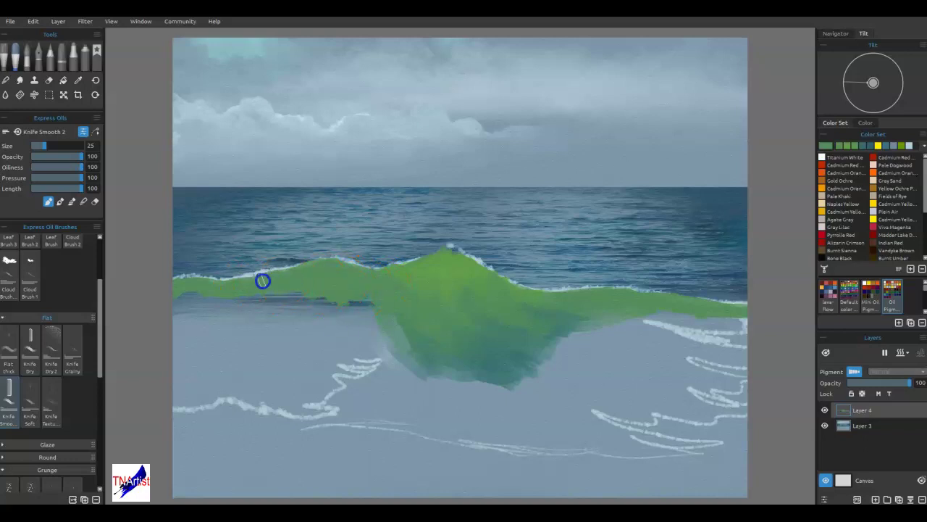
pyautogui.moveTo(360, 298); pyautogui.dragTo(188, 292)
pyautogui.moveTo(549, 322); pyautogui.dragTo(511, 326)
pyautogui.moveTo(605, 317); pyautogui.dragTo(564, 325)
pyautogui.moveTo(656, 318)
pyautogui.mouseDown()
pyautogui.moveTo(529, 326)
pyautogui.moveTo(503, 369)
pyautogui.moveTo(559, 313)
pyautogui.moveTo(624, 318)
pyautogui.moveTo(614, 307)
pyautogui.moveTo(642, 325)
pyautogui.moveTo(683, 319)
pyautogui.mouseUp()
# Step: Paint dark blue shadow strokes sampled from the sea across the lower wave face and under the right part of the crest
pyautogui.keyDown('alt'); pyautogui.click(508, 372); pyautogui.keyUp('alt')
pyautogui.keyDown('alt'); pyautogui.click(719, 236); pyautogui.keyUp('alt')
pyautogui.moveTo(569, 326)
pyautogui.mouseDown()
pyautogui.moveTo(600, 336)
pyautogui.moveTo(637, 325)
pyautogui.moveTo(597, 352)
pyautogui.moveTo(497, 333)
pyautogui.moveTo(580, 375)
pyautogui.mouseUp()
pyautogui.moveTo(526, 387)
pyautogui.mouseDown()
pyautogui.moveTo(477, 347)
pyautogui.moveTo(532, 383)
pyautogui.moveTo(491, 348)
pyautogui.moveTo(476, 349)
pyautogui.moveTo(452, 329)
pyautogui.moveTo(505, 382)
pyautogui.moveTo(419, 324)
pyautogui.moveTo(483, 370)
pyautogui.mouseUp()
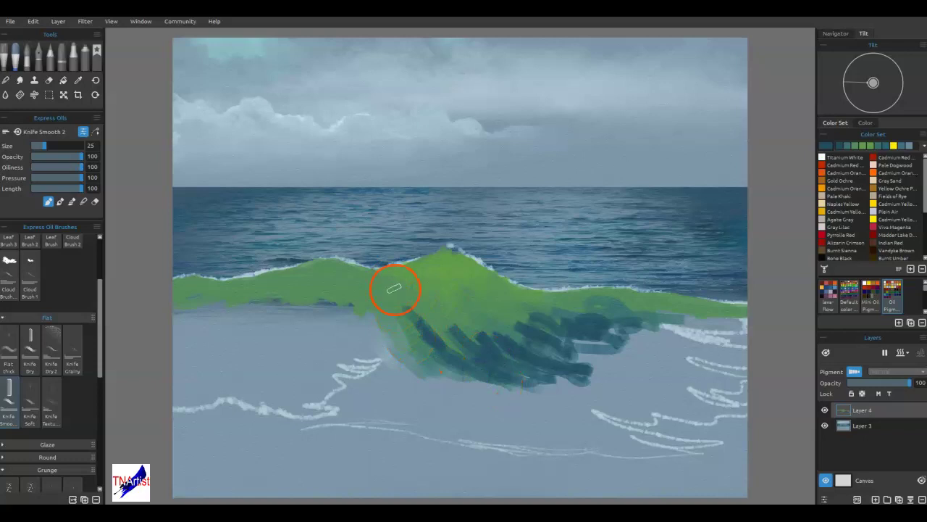
pyautogui.moveTo(423, 345)
pyautogui.mouseDown()
pyautogui.moveTo(384, 328)
pyautogui.moveTo(442, 380)
pyautogui.moveTo(385, 312)
pyautogui.moveTo(450, 363)
pyautogui.moveTo(479, 352)
pyautogui.moveTo(422, 314)
pyautogui.moveTo(441, 339)
pyautogui.moveTo(418, 328)
pyautogui.moveTo(449, 357)
pyautogui.moveTo(397, 333)
pyautogui.moveTo(440, 367)
pyautogui.moveTo(430, 315)
pyautogui.moveTo(455, 321)
pyautogui.moveTo(484, 346)
pyautogui.mouseUp()
# Step: Blend the dark blue shadow strokes into the green across the lower wave face and out to both sides of it
pyautogui.press('n')
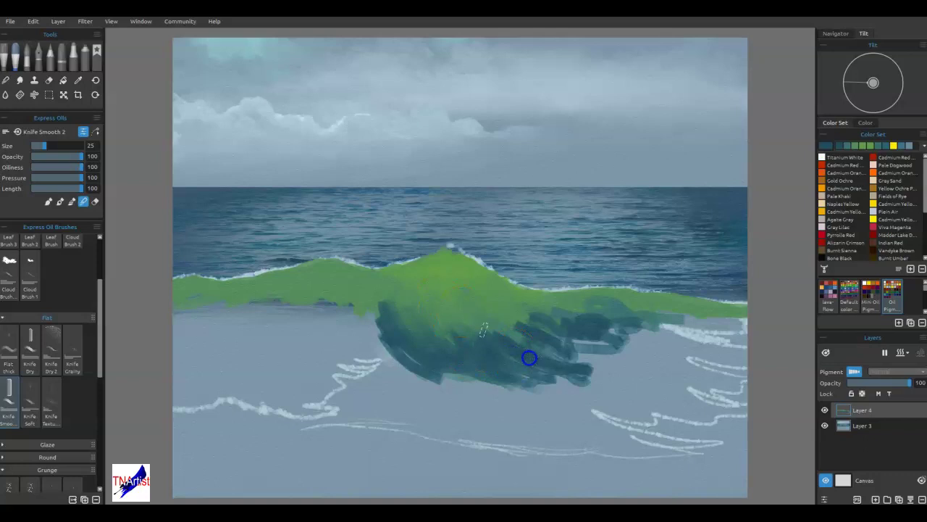
pyautogui.moveTo(554, 332)
pyautogui.mouseDown()
pyautogui.moveTo(522, 296)
pyautogui.moveTo(600, 319)
pyautogui.moveTo(571, 312)
pyautogui.moveTo(627, 306)
pyautogui.moveTo(587, 305)
pyautogui.mouseUp()
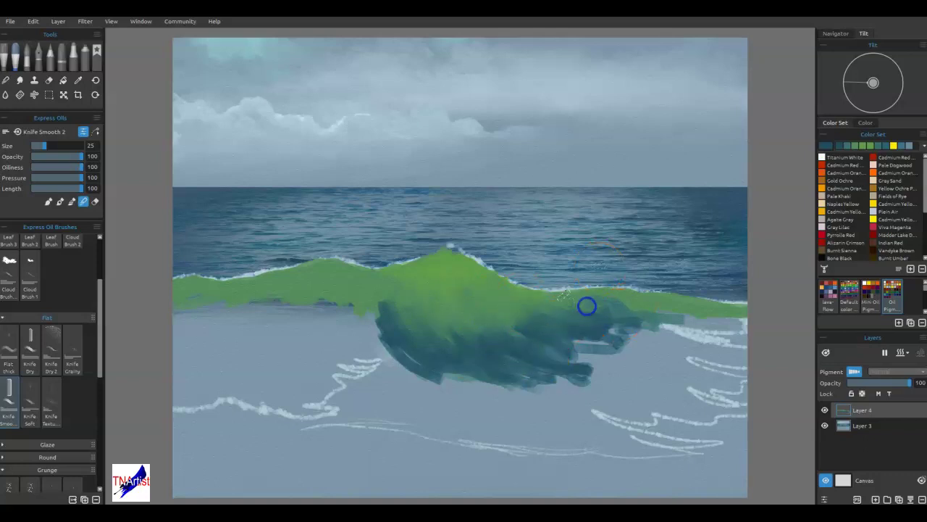
pyautogui.moveTo(643, 303)
pyautogui.mouseDown()
pyautogui.moveTo(619, 313)
pyautogui.moveTo(488, 314)
pyautogui.moveTo(532, 312)
pyautogui.moveTo(489, 323)
pyautogui.moveTo(596, 364)
pyautogui.moveTo(644, 338)
pyautogui.moveTo(601, 362)
pyautogui.mouseUp()
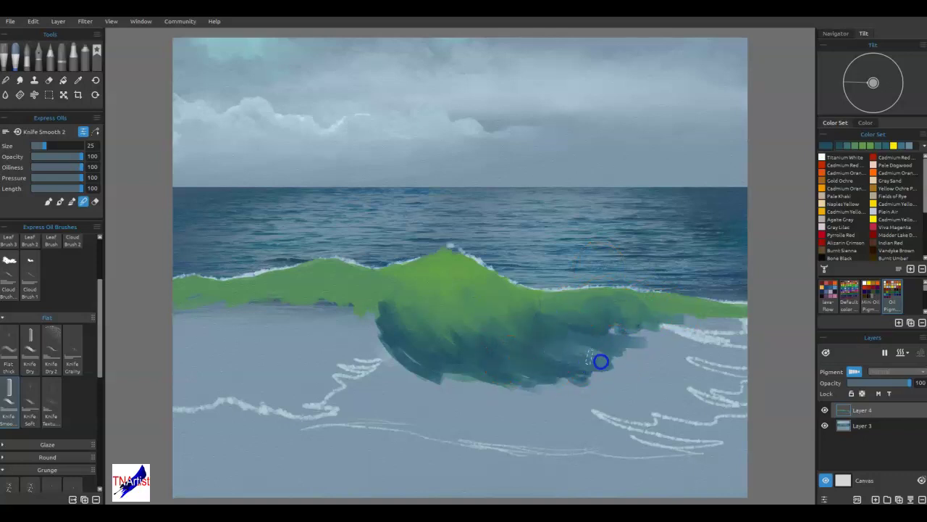
pyautogui.moveTo(544, 371); pyautogui.dragTo(639, 375)
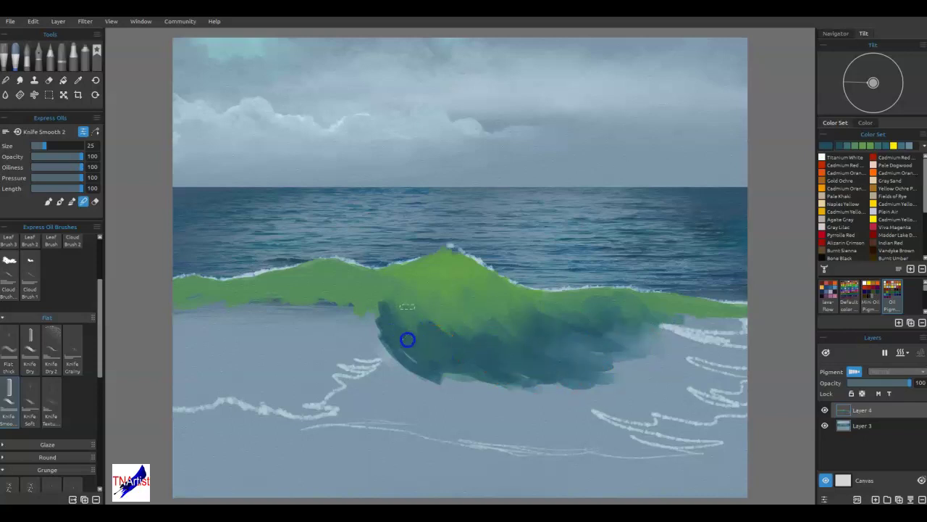
pyautogui.moveTo(500, 346); pyautogui.dragTo(517, 339)
pyautogui.moveTo(472, 265)
pyautogui.mouseDown()
pyautogui.moveTo(483, 340)
pyautogui.moveTo(437, 338)
pyautogui.moveTo(391, 309)
pyautogui.mouseUp()
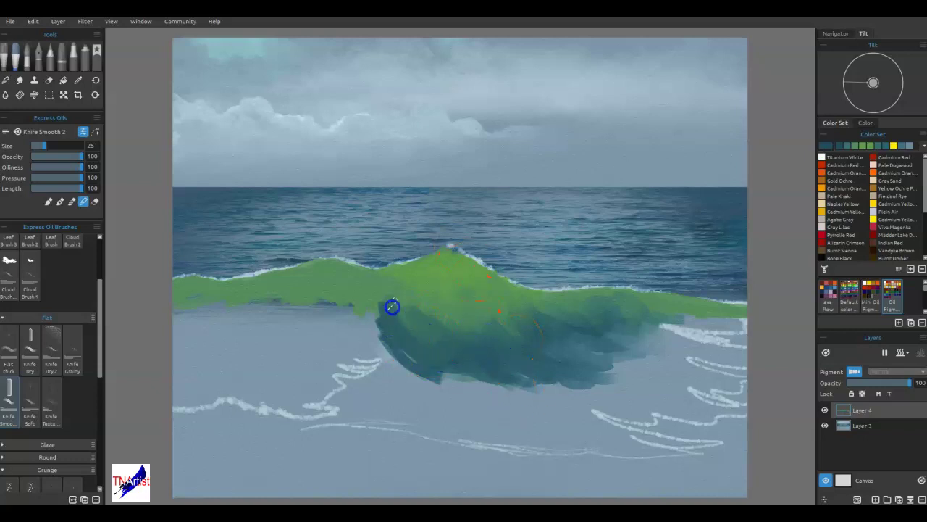
pyautogui.moveTo(452, 358)
pyautogui.mouseDown()
pyautogui.moveTo(425, 365)
pyautogui.moveTo(371, 324)
pyautogui.mouseUp()
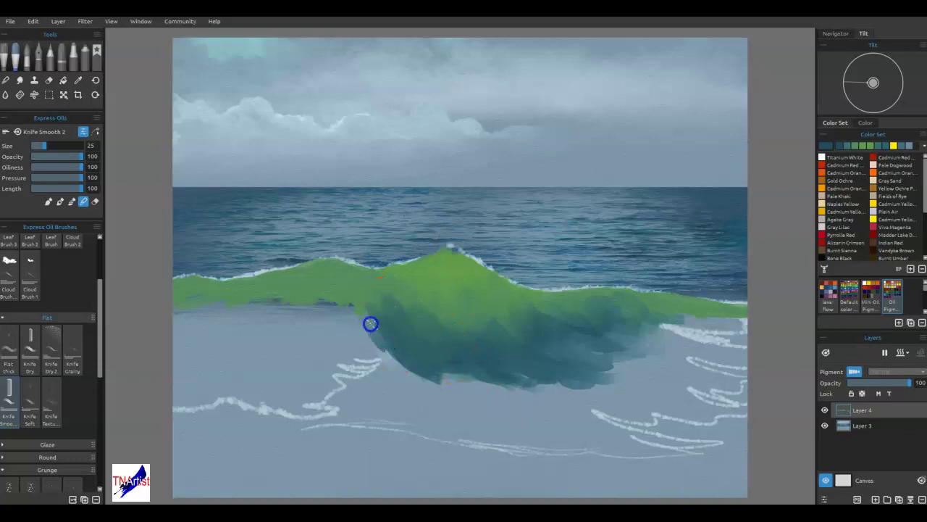
# Step: Pull the blended teal up the wave face into the lighter green below the peak with curved blending strokes
pyautogui.moveTo(493, 366)
pyautogui.mouseDown()
pyautogui.moveTo(449, 297)
pyautogui.moveTo(488, 323)
pyautogui.mouseUp()
pyautogui.moveTo(430, 284)
pyautogui.mouseDown()
pyautogui.moveTo(500, 331)
pyautogui.moveTo(503, 286)
pyautogui.moveTo(464, 323)
pyautogui.moveTo(480, 319)
pyautogui.moveTo(507, 340)
pyautogui.mouseUp()
pyautogui.moveTo(462, 303)
pyautogui.mouseDown()
pyautogui.moveTo(486, 308)
pyautogui.moveTo(461, 310)
pyautogui.mouseUp()
pyautogui.moveTo(450, 258); pyautogui.dragTo(500, 308)
pyautogui.moveTo(440, 284)
pyautogui.mouseDown()
pyautogui.moveTo(461, 307)
pyautogui.moveTo(414, 292)
pyautogui.moveTo(424, 266)
pyautogui.mouseUp()
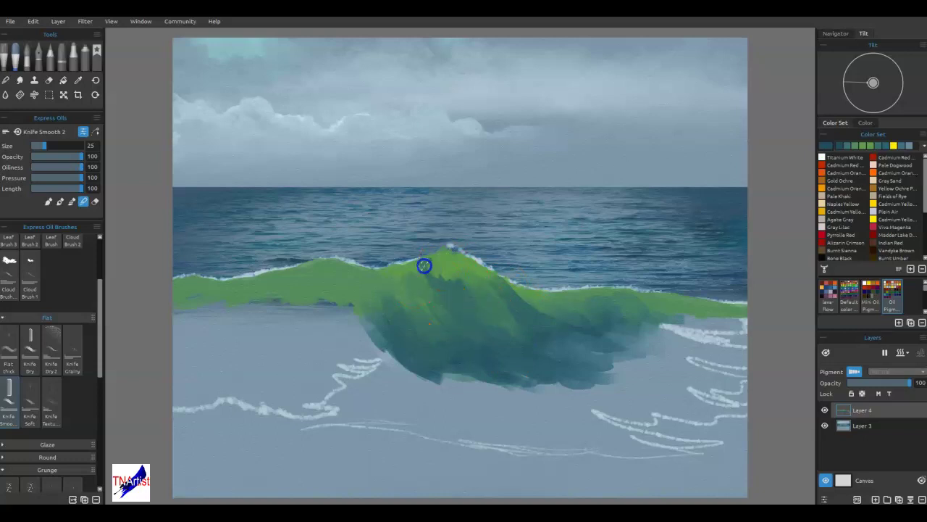
pyautogui.moveTo(422, 305)
pyautogui.mouseDown()
pyautogui.moveTo(441, 312)
pyautogui.moveTo(393, 282)
pyautogui.mouseUp()
pyautogui.moveTo(434, 331); pyautogui.dragTo(411, 310)
pyautogui.moveTo(508, 318); pyautogui.dragTo(513, 321)
pyautogui.moveTo(527, 352)
pyautogui.mouseDown()
pyautogui.moveTo(492, 336)
pyautogui.moveTo(512, 293)
pyautogui.mouseUp()
pyautogui.click(483, 341)
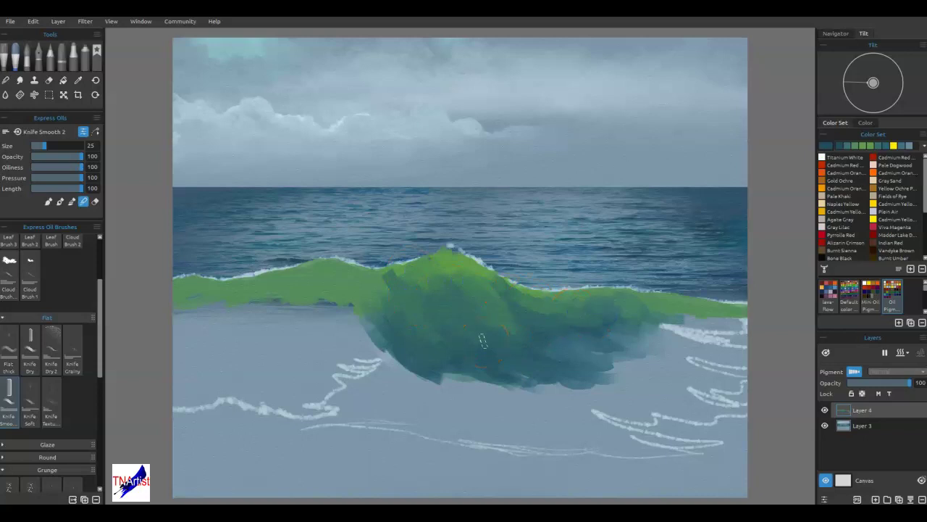
# Step: Smooth the green and teal transitions along both shoulders of the peak and into the adjoining left crest
pyautogui.moveTo(511, 316)
pyautogui.mouseDown()
pyautogui.moveTo(498, 282)
pyautogui.moveTo(531, 299)
pyautogui.mouseUp()
pyautogui.click(449, 261)
pyautogui.moveTo(374, 280); pyautogui.dragTo(388, 330)
pyautogui.moveTo(371, 298)
pyautogui.mouseDown()
pyautogui.moveTo(392, 328)
pyautogui.moveTo(336, 272)
pyautogui.mouseUp()
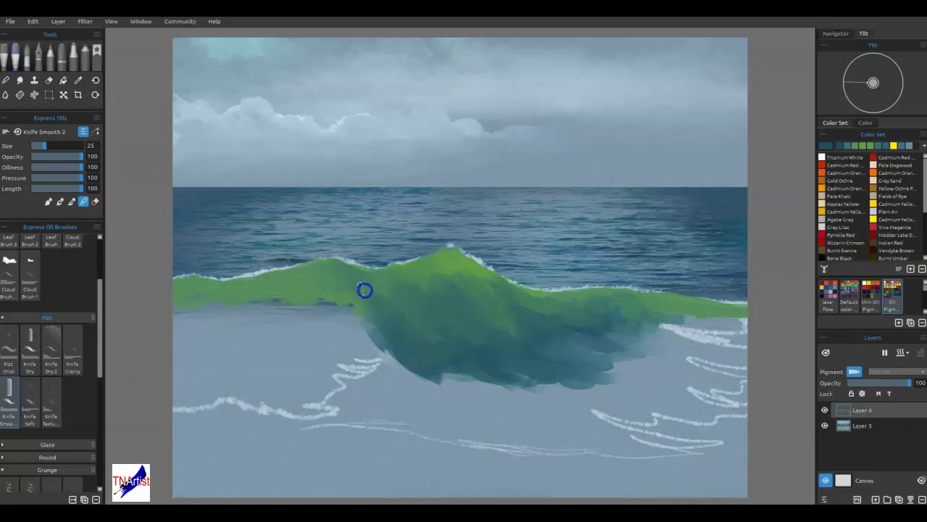
pyautogui.moveTo(371, 296); pyautogui.dragTo(432, 289)
# Step: Blend the distant water behind the wave's right side on Layer 3 with the knife brush at size 14
pyautogui.click(862, 427)
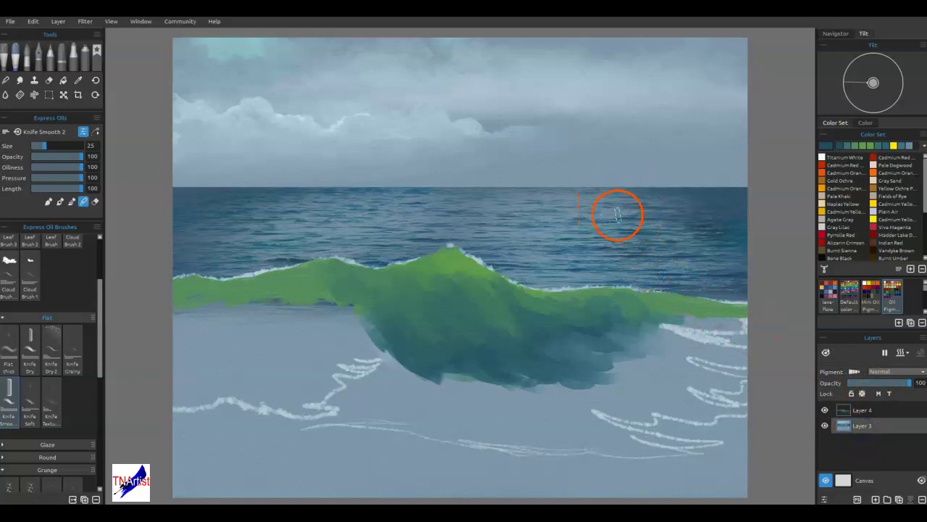
pyautogui.moveTo(621, 218); pyautogui.dragTo(577, 221)
pyautogui.press('[')
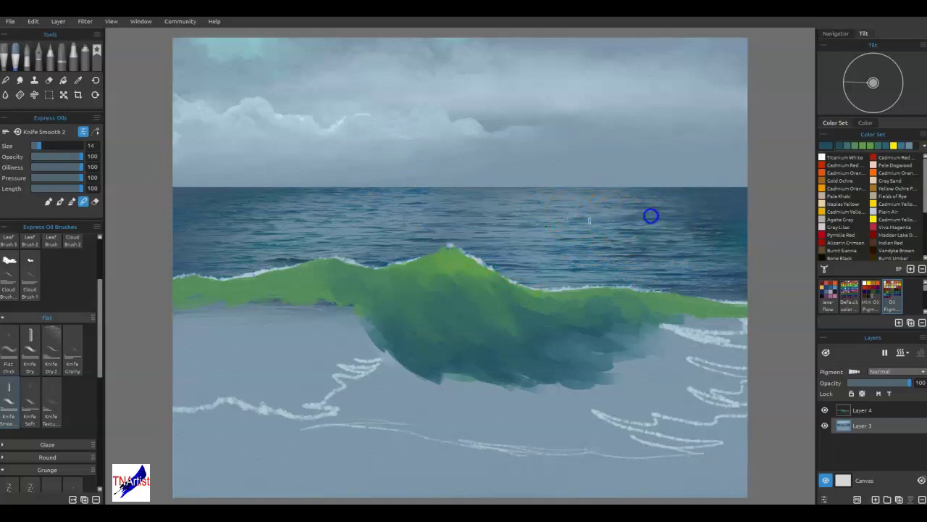
pyautogui.click(581, 215)
pyautogui.moveTo(604, 207); pyautogui.dragTo(560, 207)
pyautogui.moveTo(619, 203); pyautogui.dragTo(548, 198)
pyautogui.moveTo(650, 202); pyautogui.dragTo(627, 206)
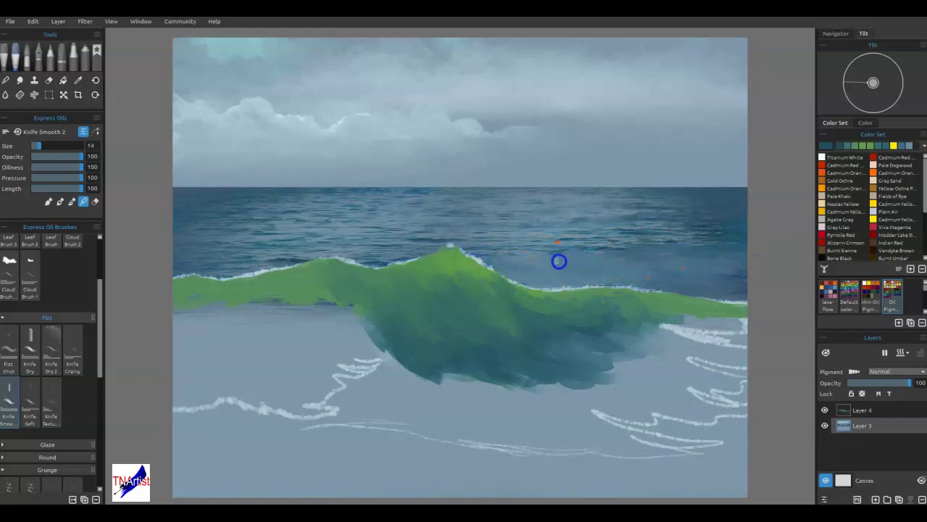
# Step: Paint a distant swell behind the wave's right crest with green from the wave face and blue tones sampled from the sea
pyautogui.keyDown('alt'); pyautogui.click(501, 298); pyautogui.keyUp('alt')
pyautogui.moveTo(545, 263); pyautogui.dragTo(651, 265)
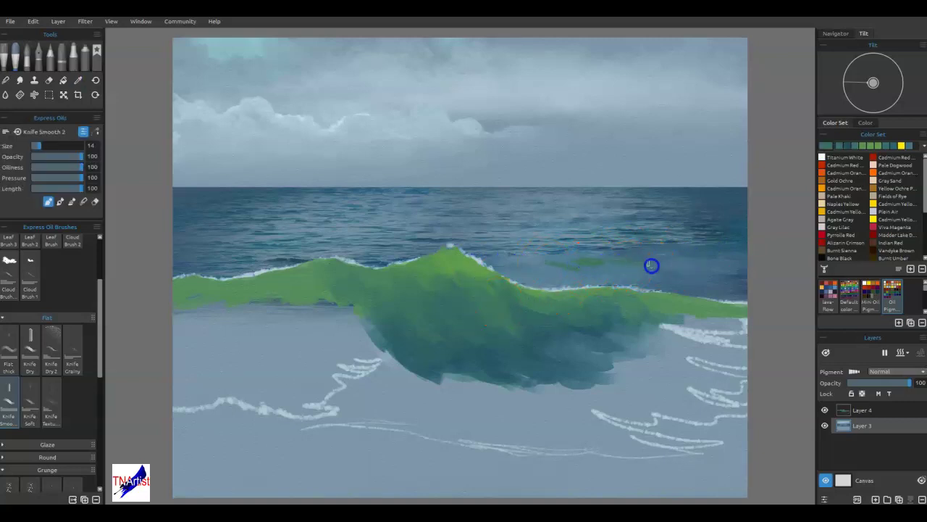
pyautogui.moveTo(746, 259)
pyautogui.mouseDown()
pyautogui.moveTo(759, 261)
pyautogui.moveTo(685, 271)
pyautogui.moveTo(498, 259)
pyautogui.moveTo(685, 294)
pyautogui.moveTo(739, 287)
pyautogui.mouseUp()
pyautogui.keyDown('alt'); pyautogui.click(718, 234); pyautogui.keyUp('alt')
pyautogui.moveTo(676, 276)
pyautogui.mouseDown()
pyautogui.moveTo(757, 280)
pyautogui.moveTo(691, 258)
pyautogui.moveTo(741, 260)
pyautogui.moveTo(594, 275)
pyautogui.moveTo(500, 264)
pyautogui.mouseUp()
pyautogui.keyDown('alt'); pyautogui.click(677, 241); pyautogui.keyUp('alt')
pyautogui.moveTo(665, 287)
pyautogui.mouseDown()
pyautogui.moveTo(749, 287)
pyautogui.moveTo(678, 286)
pyautogui.moveTo(748, 291)
pyautogui.moveTo(672, 242)
pyautogui.moveTo(632, 234)
pyautogui.moveTo(677, 286)
pyautogui.moveTo(731, 292)
pyautogui.moveTo(662, 287)
pyautogui.moveTo(733, 294)
pyautogui.moveTo(678, 282)
pyautogui.moveTo(729, 284)
pyautogui.moveTo(672, 274)
pyautogui.moveTo(749, 280)
pyautogui.moveTo(688, 281)
pyautogui.moveTo(760, 291)
pyautogui.mouseUp()
pyautogui.keyDown('alt'); pyautogui.click(629, 240); pyautogui.keyUp('alt')
pyautogui.moveTo(702, 282); pyautogui.dragTo(755, 290)
pyautogui.moveTo(701, 273)
pyautogui.mouseDown()
pyautogui.moveTo(749, 281)
pyautogui.moveTo(634, 283)
pyautogui.moveTo(729, 289)
pyautogui.moveTo(716, 269)
pyautogui.moveTo(755, 269)
pyautogui.mouseUp()
# Step: Add thin grey-blue reflections over the distant swell at brush size 9, using a colour sampled from the far sea
pyautogui.keyDown('alt'); pyautogui.click(431, 201); pyautogui.keyUp('alt')
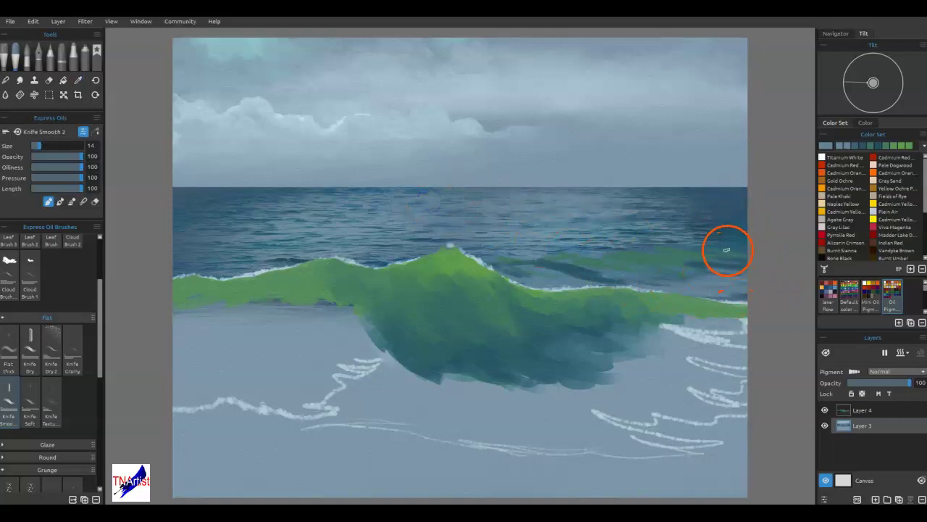
pyautogui.press('[')
pyautogui.press('[')
pyautogui.press('[')
pyautogui.press('[')
pyautogui.press('[')
pyautogui.moveTo(713, 249)
pyautogui.mouseDown()
pyautogui.moveTo(726, 249)
pyautogui.moveTo(589, 253)
pyautogui.mouseUp()
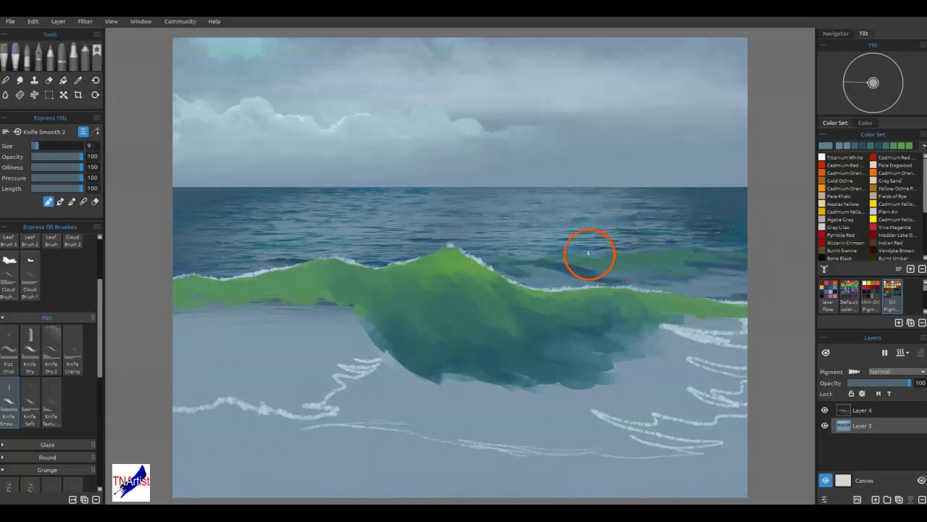
pyautogui.moveTo(499, 259)
pyautogui.mouseDown()
pyautogui.moveTo(559, 253)
pyautogui.moveTo(693, 273)
pyautogui.moveTo(614, 254)
pyautogui.moveTo(668, 266)
pyautogui.moveTo(656, 248)
pyautogui.moveTo(715, 259)
pyautogui.moveTo(734, 252)
pyautogui.moveTo(694, 247)
pyautogui.moveTo(742, 248)
pyautogui.mouseUp()
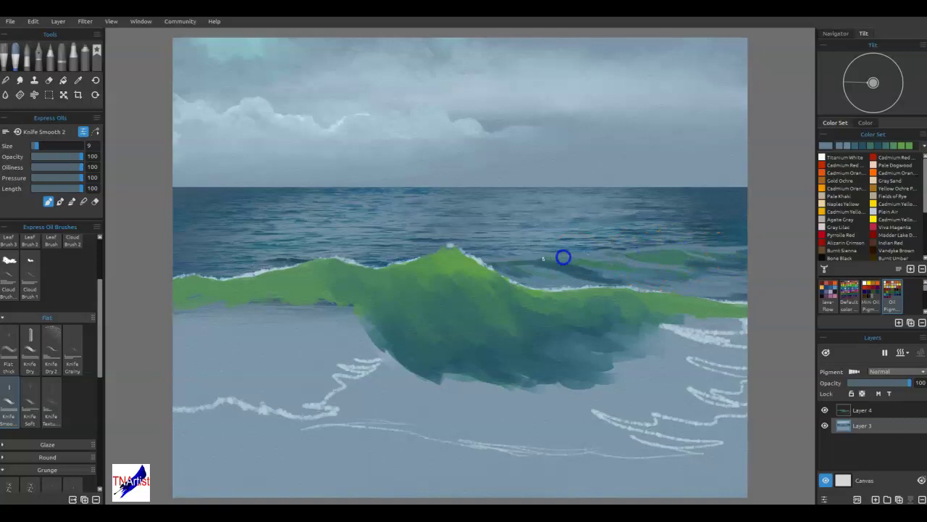
pyautogui.moveTo(493, 261); pyautogui.dragTo(627, 269)
pyautogui.moveTo(683, 290); pyautogui.dragTo(543, 275)
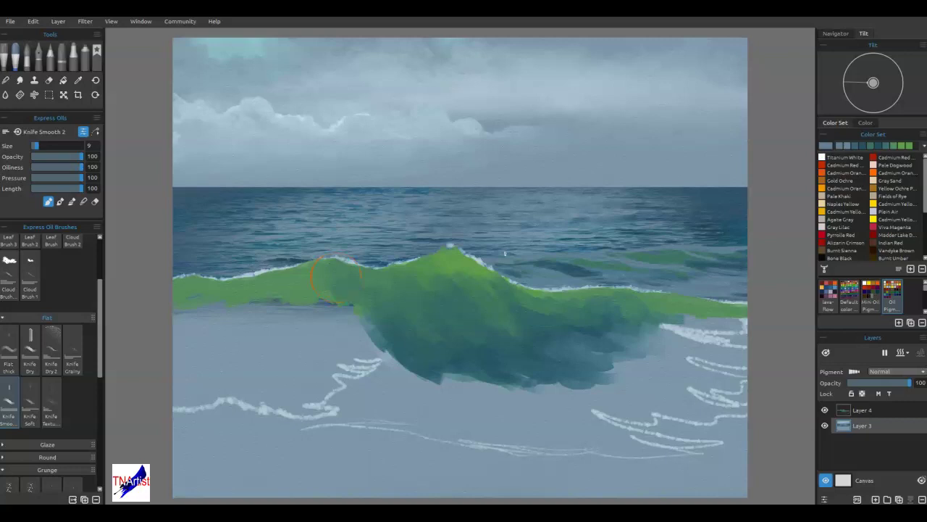
# Step: Paint a thin pale foam line along the distant swell's crest with a colour sampled from the left wave's foam edge
pyautogui.moveTo(283, 330)
pyautogui.mouseDown()
pyautogui.moveTo(326, 358)
pyautogui.moveTo(348, 314)
pyautogui.mouseUp()
pyautogui.keyDown('alt'); pyautogui.click(258, 274); pyautogui.keyUp('alt')
pyautogui.moveTo(490, 260)
pyautogui.mouseDown()
pyautogui.moveTo(639, 259)
pyautogui.moveTo(623, 254)
pyautogui.moveTo(732, 241)
pyautogui.moveTo(699, 248)
pyautogui.moveTo(737, 251)
pyautogui.moveTo(602, 259)
pyautogui.mouseUp()
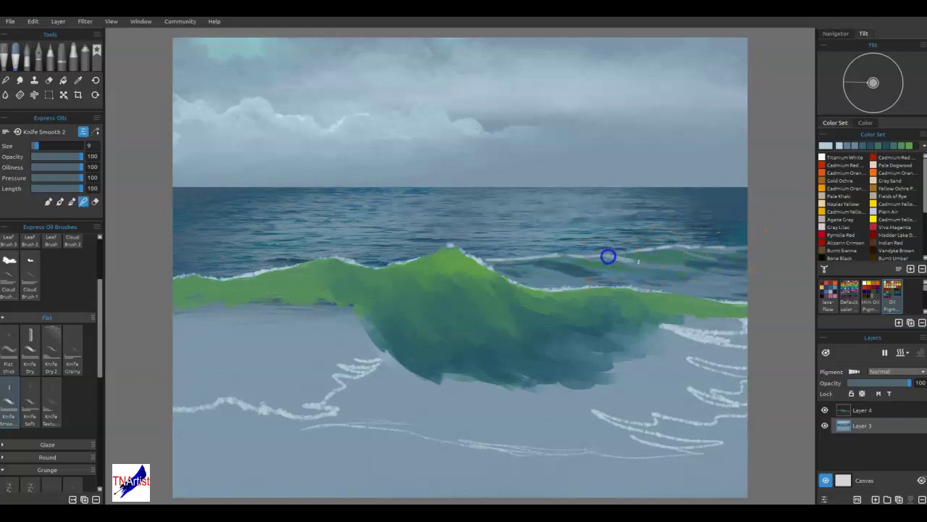
# Step: Blend the pale crest line down into the green and blue of the distant swell
pyautogui.moveTo(584, 258); pyautogui.dragTo(682, 268)
pyautogui.moveTo(572, 259)
pyautogui.mouseDown()
pyautogui.moveTo(611, 267)
pyautogui.moveTo(552, 258)
pyautogui.mouseUp()
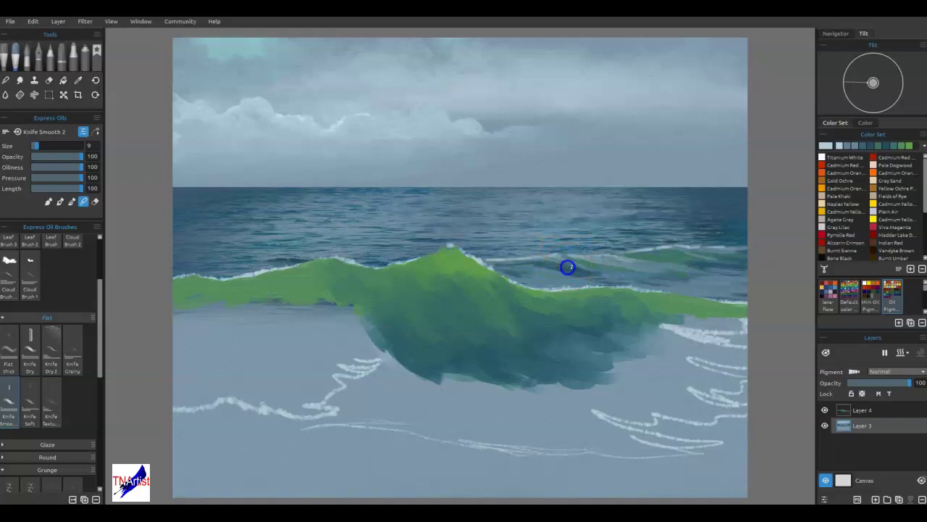
pyautogui.moveTo(507, 262)
pyautogui.mouseDown()
pyautogui.moveTo(540, 273)
pyautogui.moveTo(513, 265)
pyautogui.moveTo(664, 263)
pyautogui.moveTo(639, 253)
pyautogui.moveTo(688, 254)
pyautogui.mouseUp()
pyautogui.moveTo(783, 248); pyautogui.dragTo(691, 254)
pyautogui.moveTo(664, 255)
pyautogui.mouseDown()
pyautogui.moveTo(715, 265)
pyautogui.moveTo(704, 278)
pyautogui.mouseUp()
pyautogui.moveTo(643, 273); pyautogui.dragTo(765, 248)
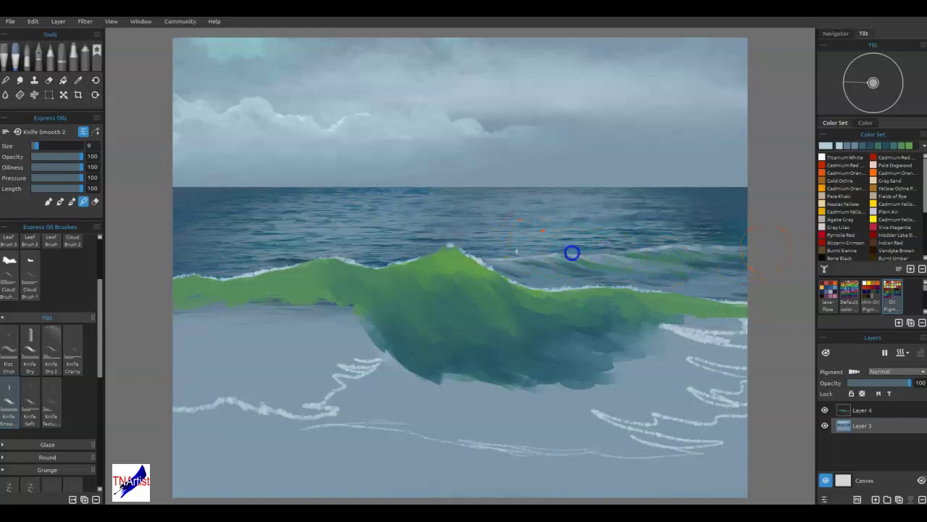
# Step: Soften the sea ripples behind the left crest and across the far water with horizontal blending strokes
pyautogui.moveTo(429, 254); pyautogui.dragTo(425, 255)
pyautogui.moveTo(384, 242)
pyautogui.mouseDown()
pyautogui.moveTo(353, 257)
pyautogui.moveTo(224, 266)
pyautogui.moveTo(278, 262)
pyautogui.mouseUp()
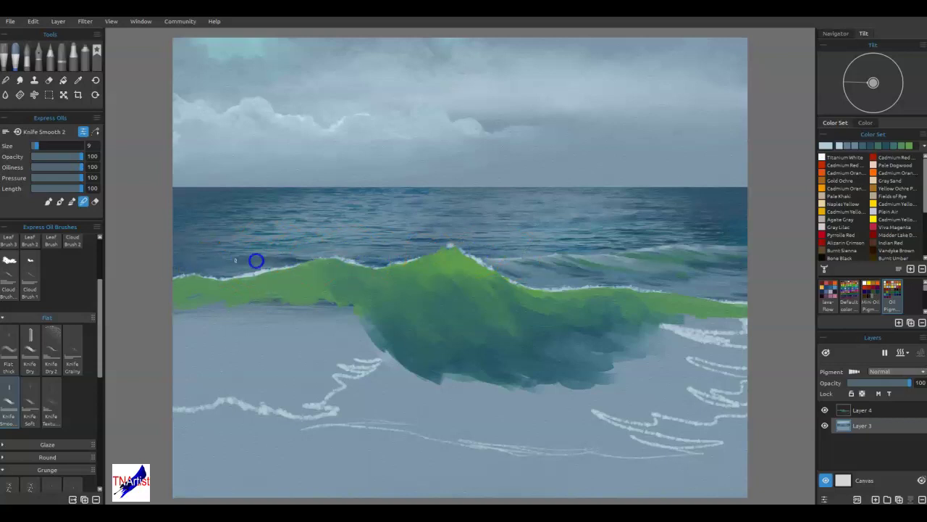
pyautogui.moveTo(172, 261); pyautogui.dragTo(297, 248)
pyautogui.moveTo(183, 237); pyautogui.dragTo(330, 232)
pyautogui.moveTo(710, 212)
pyautogui.mouseDown()
pyautogui.moveTo(723, 230)
pyautogui.moveTo(678, 227)
pyautogui.moveTo(726, 234)
pyautogui.moveTo(516, 215)
pyautogui.mouseUp()
pyautogui.moveTo(622, 233)
pyautogui.mouseDown()
pyautogui.moveTo(636, 223)
pyautogui.moveTo(739, 214)
pyautogui.mouseUp()
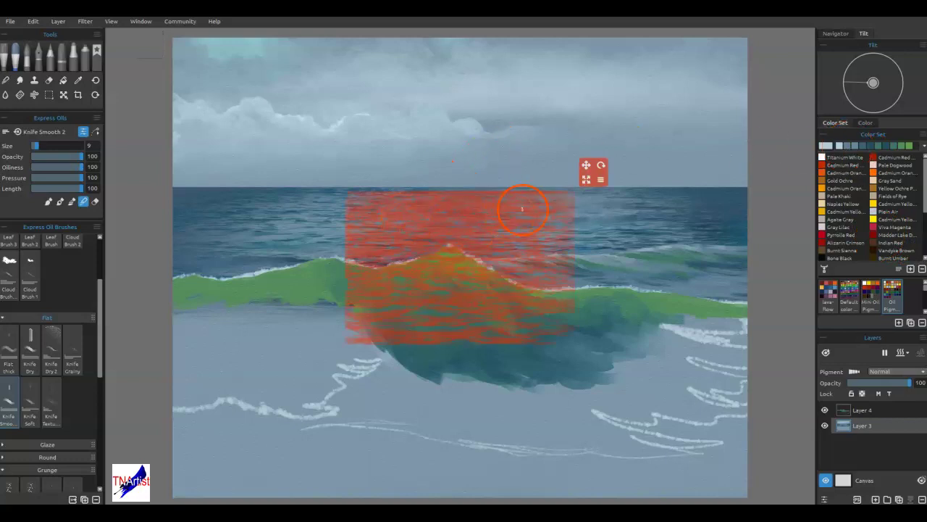
# Step: Enlarge the ripple stencil, shift it toward the sea's right side and tilt it clockwise over the distant swell
pyautogui.moveTo(592, 176); pyautogui.dragTo(658, 178)
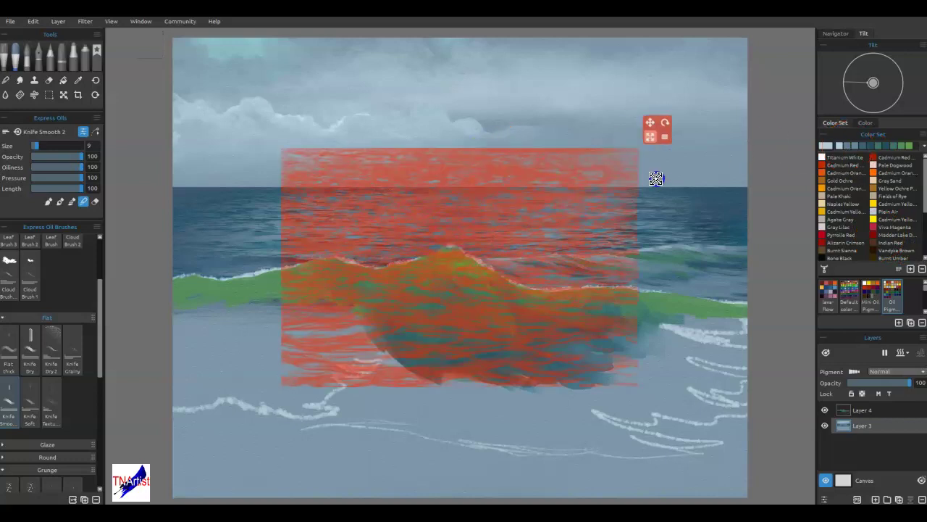
pyautogui.click(665, 135)
pyautogui.click(674, 213)
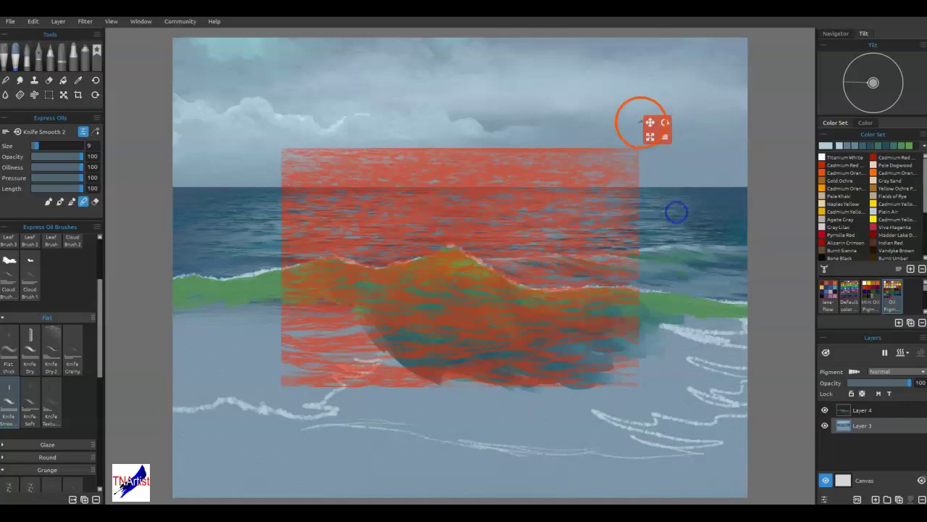
pyautogui.moveTo(650, 122); pyautogui.dragTo(835, 41)
pyautogui.moveTo(732, 360); pyautogui.dragTo(529, 366)
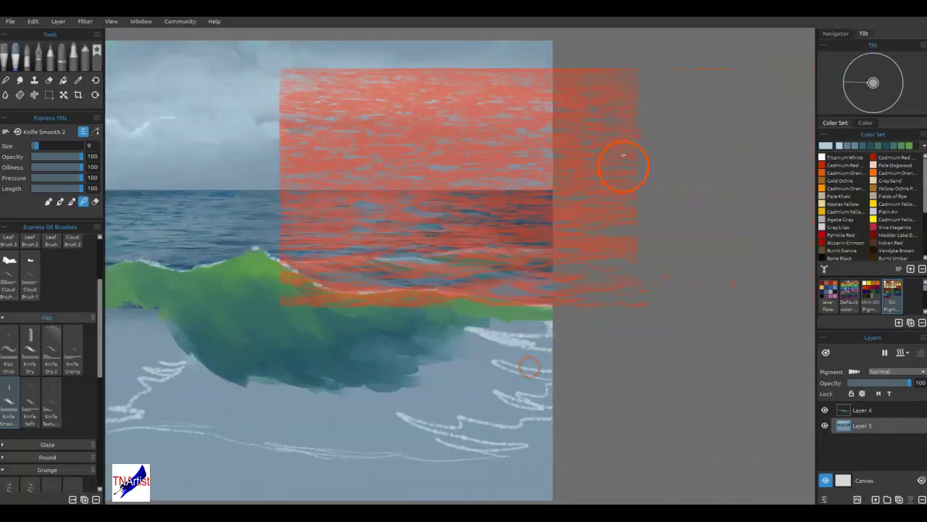
pyautogui.moveTo(663, 43); pyautogui.dragTo(735, 100)
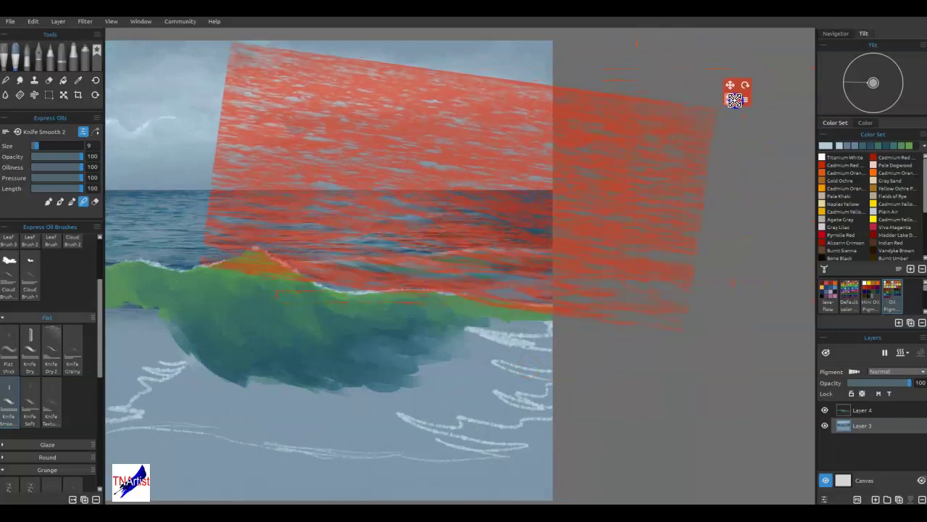
# Step: Paint pale highlight strokes through the stencil on the distant swell and the water behind the right crest
pyautogui.press('b')
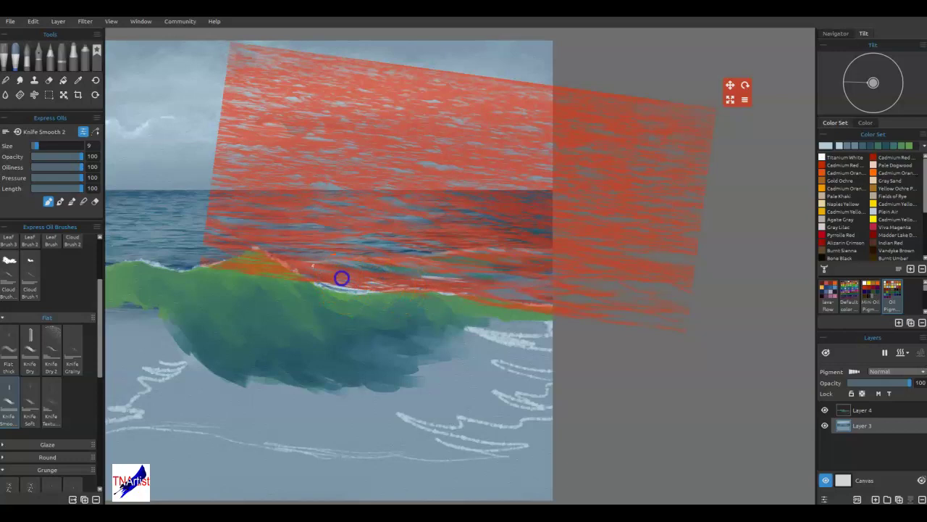
pyautogui.moveTo(428, 287)
pyautogui.mouseDown()
pyautogui.moveTo(498, 275)
pyautogui.moveTo(516, 297)
pyautogui.mouseUp()
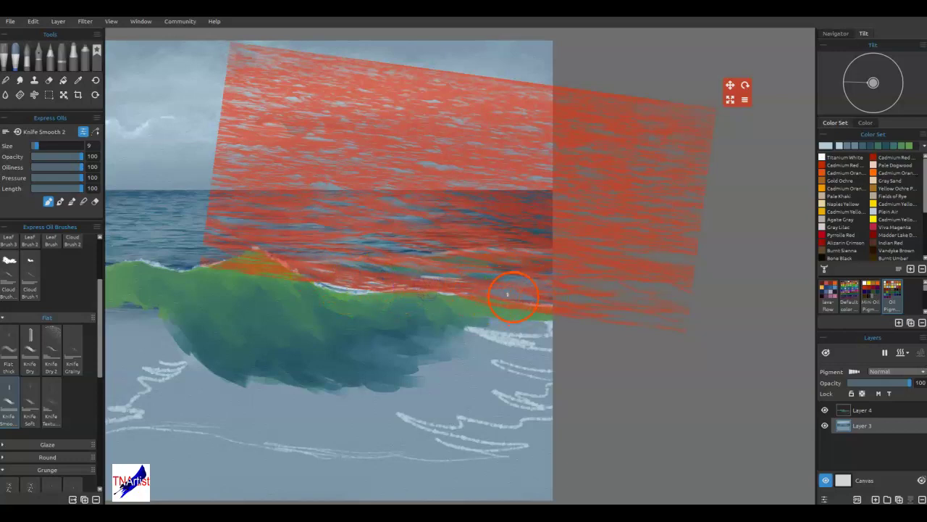
pyautogui.moveTo(459, 257)
pyautogui.mouseDown()
pyautogui.moveTo(513, 267)
pyautogui.moveTo(426, 258)
pyautogui.moveTo(550, 262)
pyautogui.mouseUp()
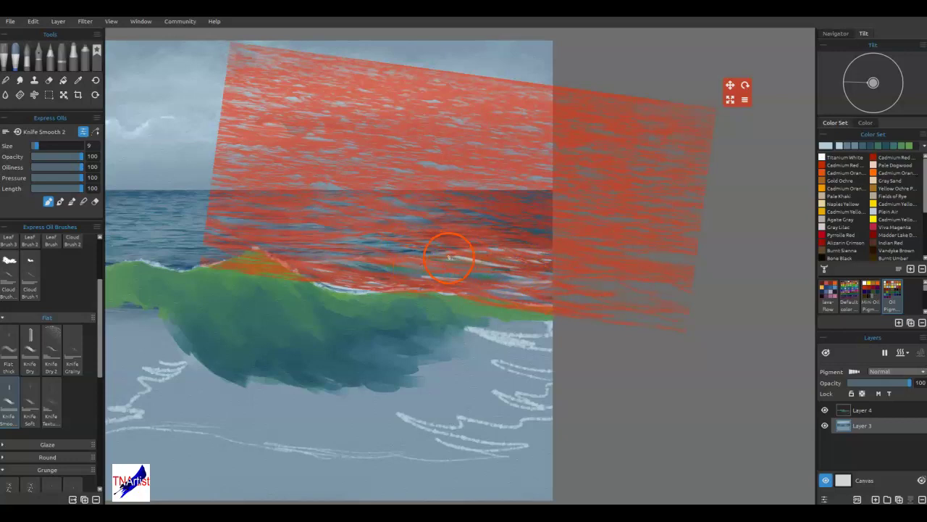
# Step: Paint dark blue ripples sampled from the sea through the stencil across the distant swell and down to the right crest
pyautogui.press('alt')
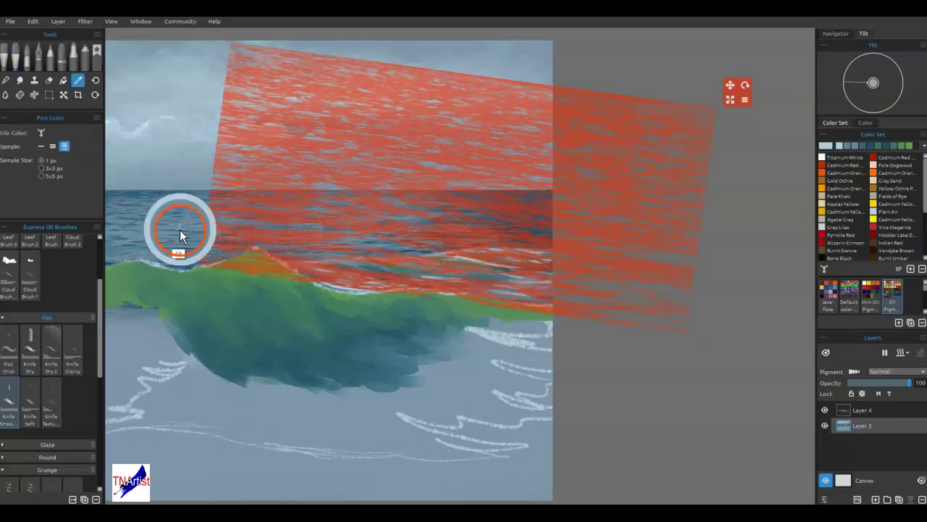
pyautogui.keyDown('alt'); pyautogui.click(177, 231); pyautogui.keyUp('alt')
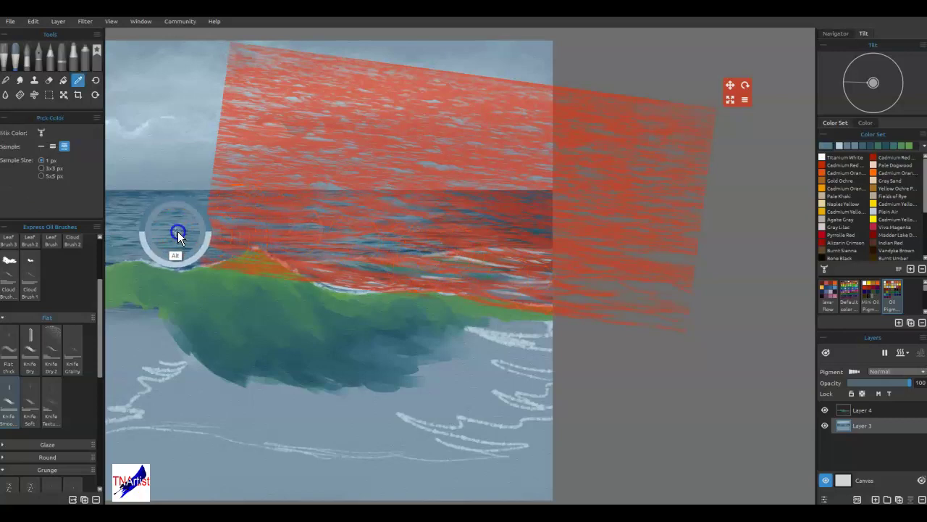
pyautogui.moveTo(481, 280)
pyautogui.mouseDown()
pyautogui.moveTo(523, 284)
pyautogui.moveTo(480, 276)
pyautogui.mouseUp()
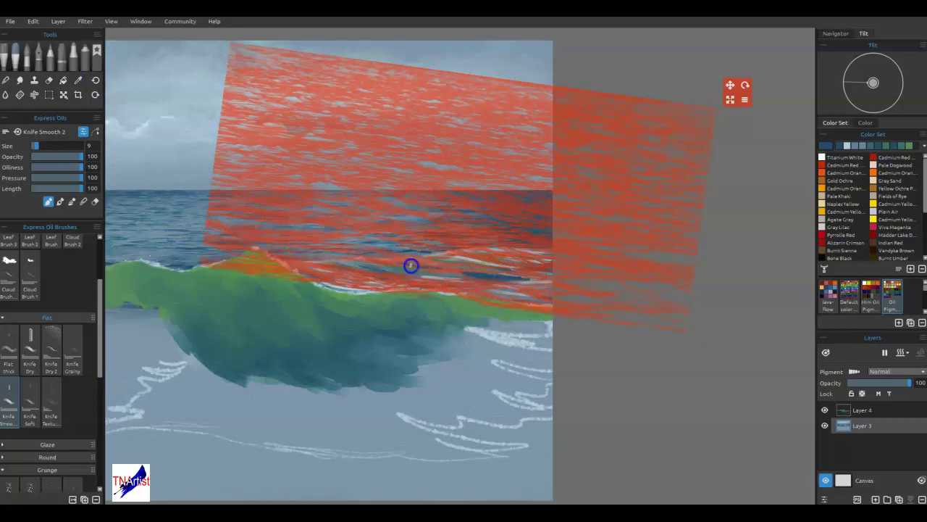
pyautogui.moveTo(546, 271)
pyautogui.mouseDown()
pyautogui.moveTo(527, 263)
pyautogui.moveTo(528, 300)
pyautogui.moveTo(481, 287)
pyautogui.mouseUp()
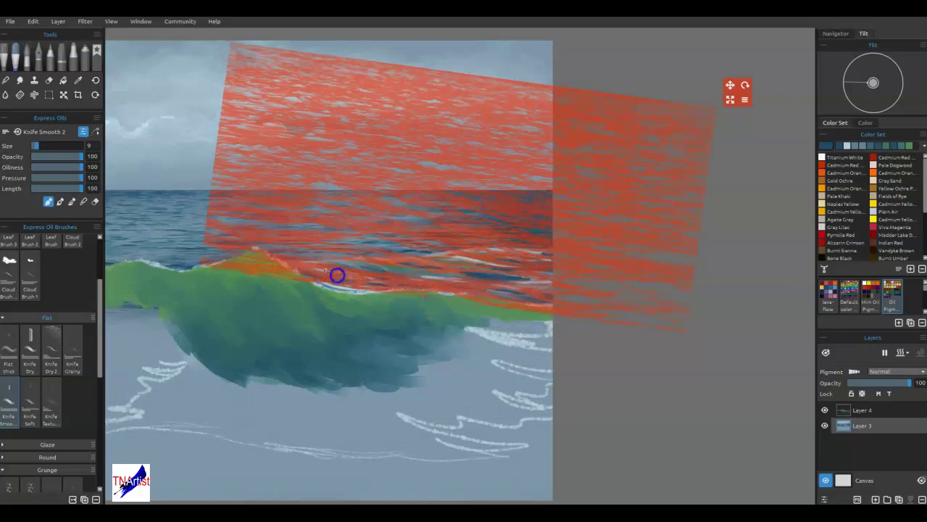
pyautogui.moveTo(354, 267); pyautogui.dragTo(363, 264)
pyautogui.moveTo(471, 271); pyautogui.dragTo(422, 271)
# Step: Blend the ripple strokes behind the right crest and move the stencil off the canvas
pyautogui.press('b')
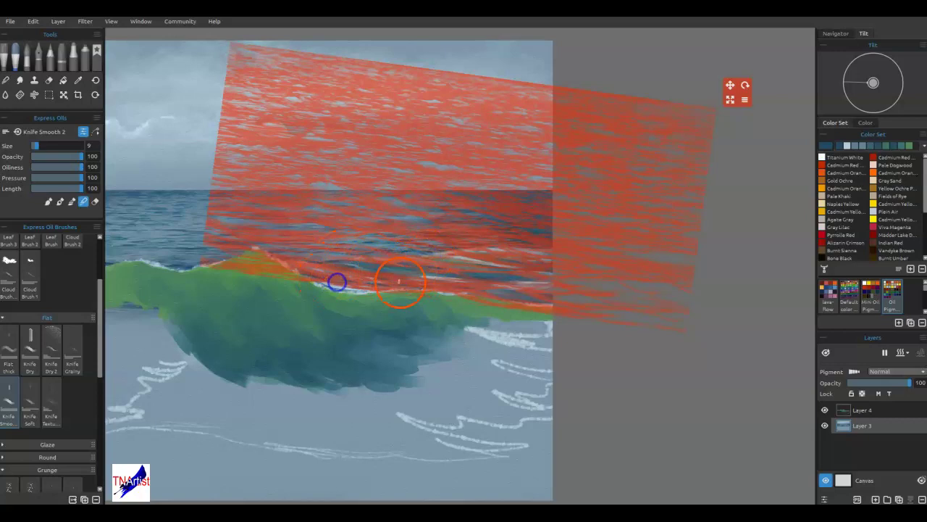
pyautogui.moveTo(525, 312); pyautogui.dragTo(800, 326)
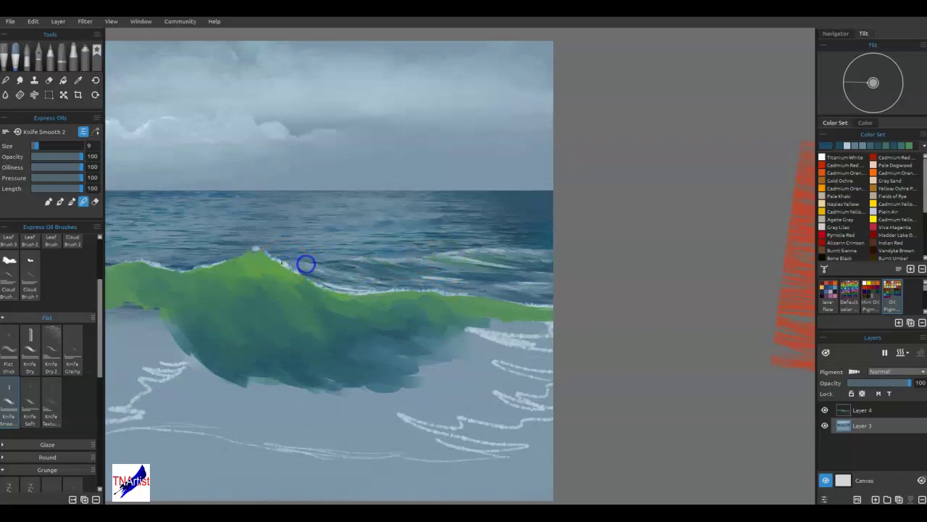
# Step: Paint pale blue highlights sampled from the canvas along the distant swell and the water behind the right crest with Knife Smooth 2
pyautogui.press('b')
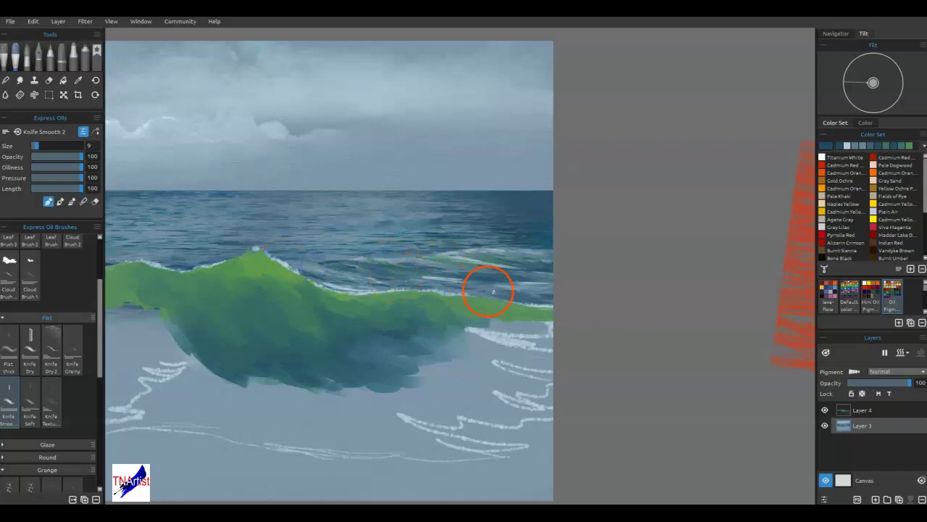
pyautogui.keyDown('alt'); pyautogui.click(503, 343); pyautogui.keyUp('alt')
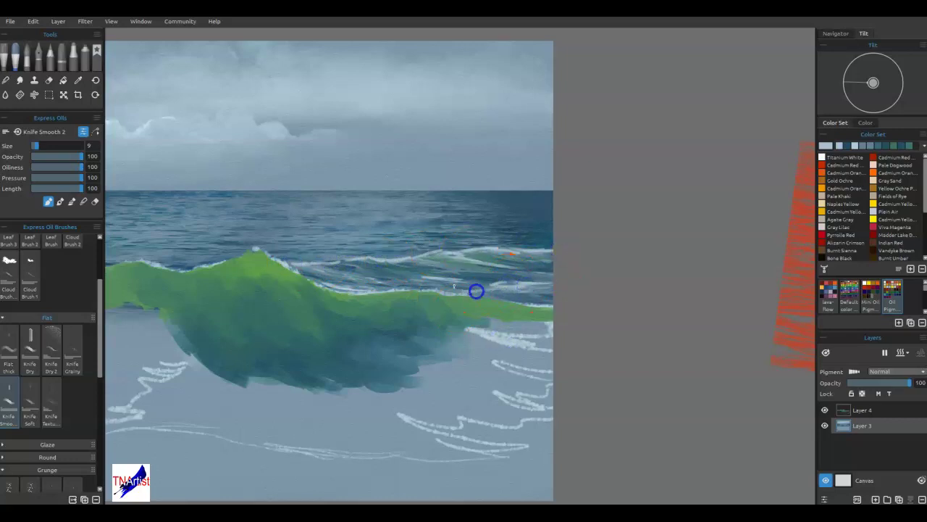
pyautogui.moveTo(476, 289); pyautogui.dragTo(566, 297)
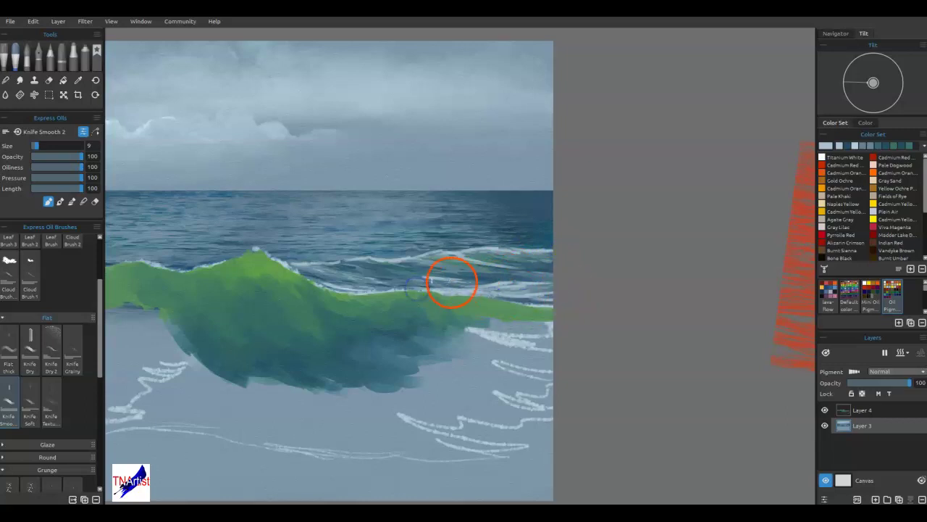
pyautogui.moveTo(518, 280); pyautogui.dragTo(515, 280)
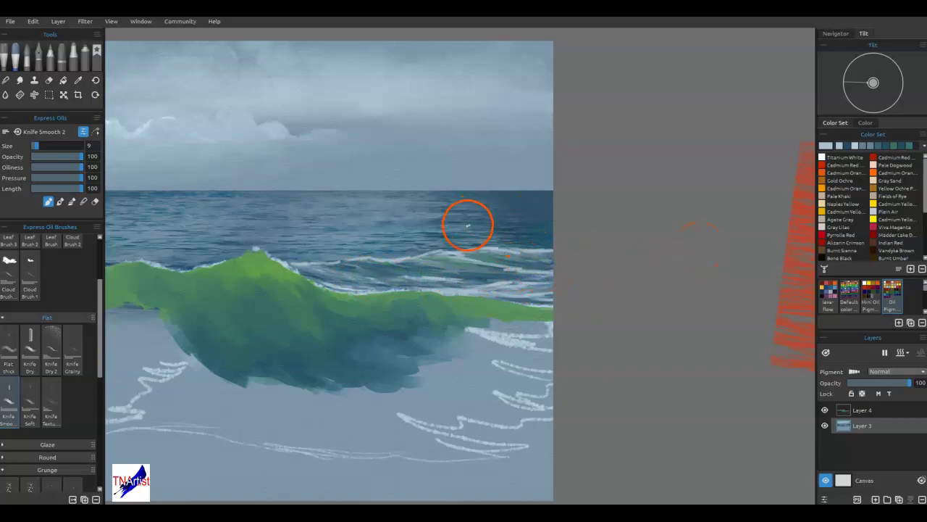
# Step: Paint broken foam along the distant swell and a faint foam line behind it with the Sea Foam 2 brush at size 7
pyautogui.click(98, 62)
pyautogui.click(10, 402)
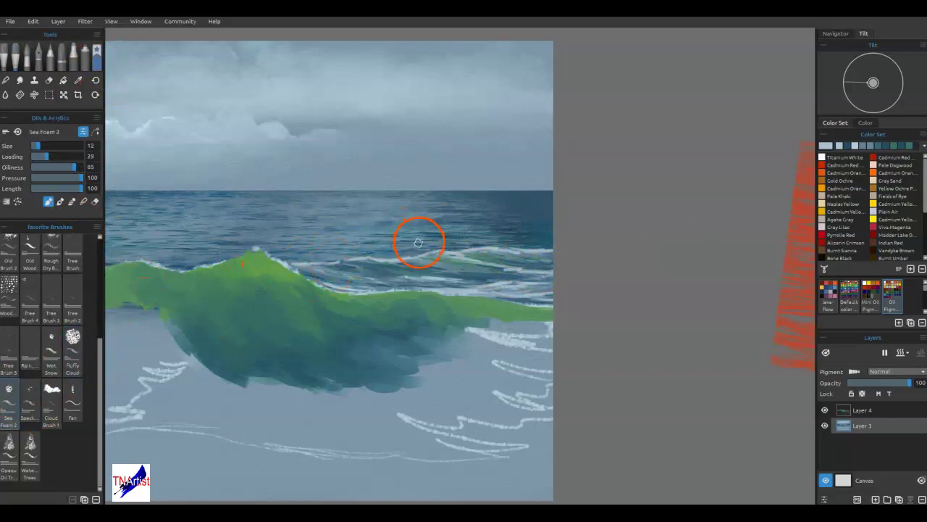
pyautogui.press('[')
pyautogui.press('[')
pyautogui.press('[')
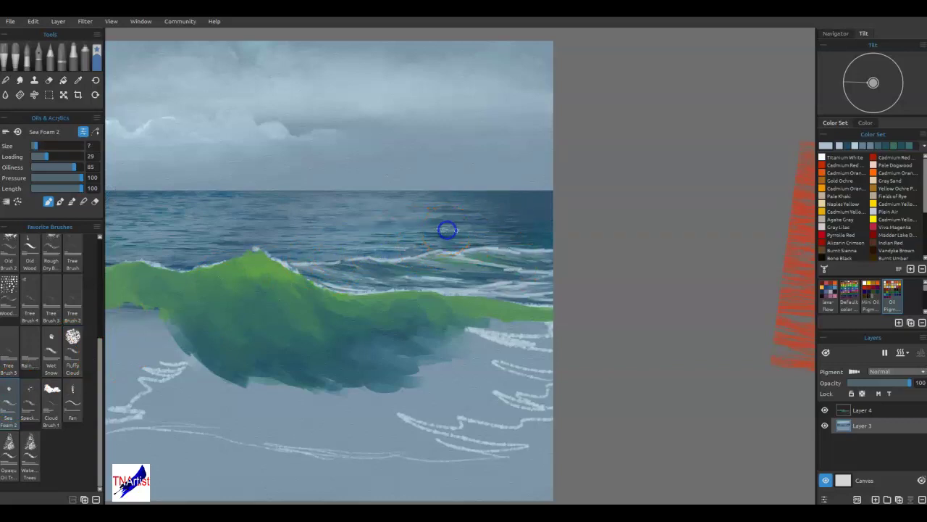
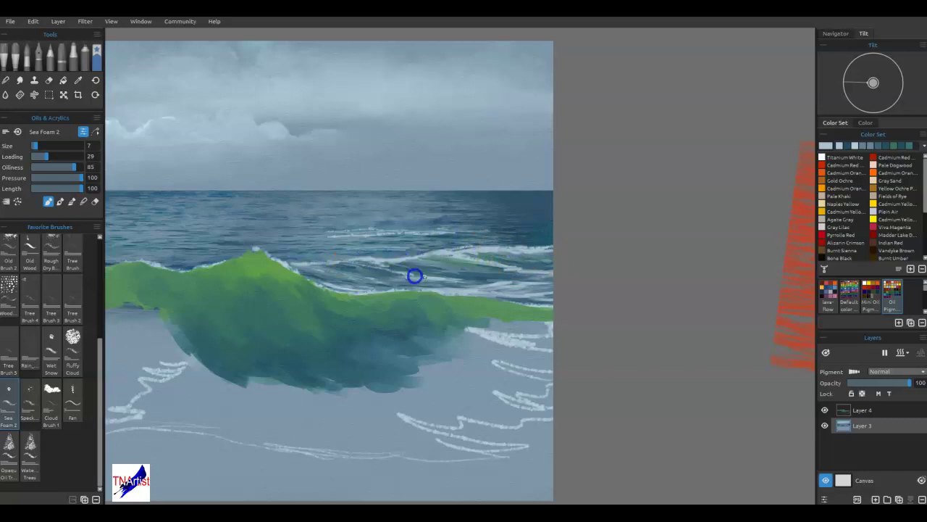
pyautogui.moveTo(480, 281); pyautogui.dragTo(554, 275)
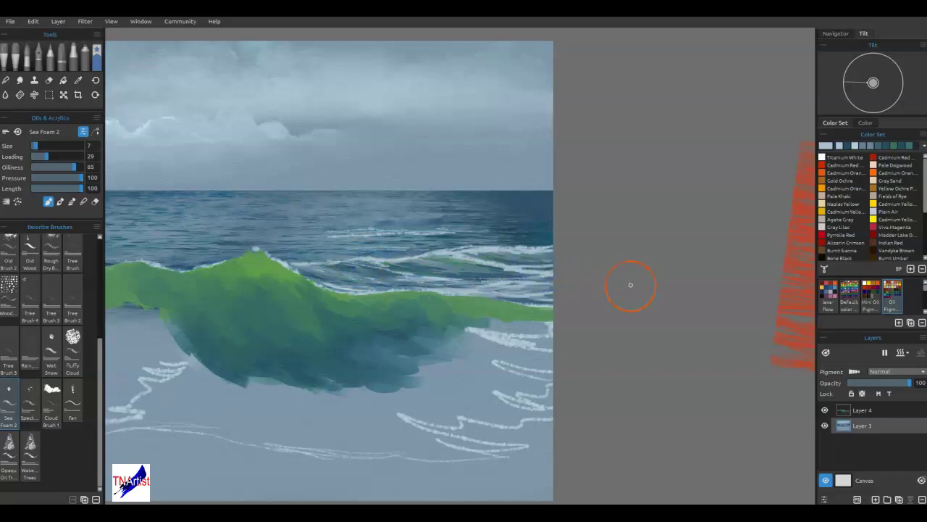
# Step: Blend the foam strokes on the distant swell and the water behind the right crest into the sea
pyautogui.press('b')
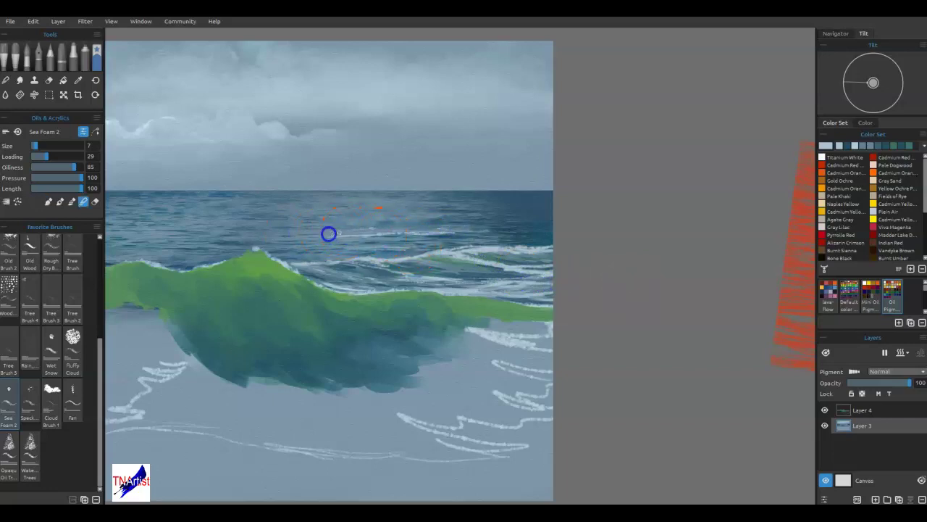
pyautogui.moveTo(422, 230)
pyautogui.mouseDown()
pyautogui.moveTo(484, 254)
pyautogui.moveTo(570, 248)
pyautogui.moveTo(555, 247)
pyautogui.moveTo(564, 251)
pyautogui.moveTo(527, 268)
pyautogui.moveTo(435, 268)
pyautogui.moveTo(527, 267)
pyautogui.moveTo(508, 265)
pyautogui.moveTo(545, 278)
pyautogui.mouseUp()
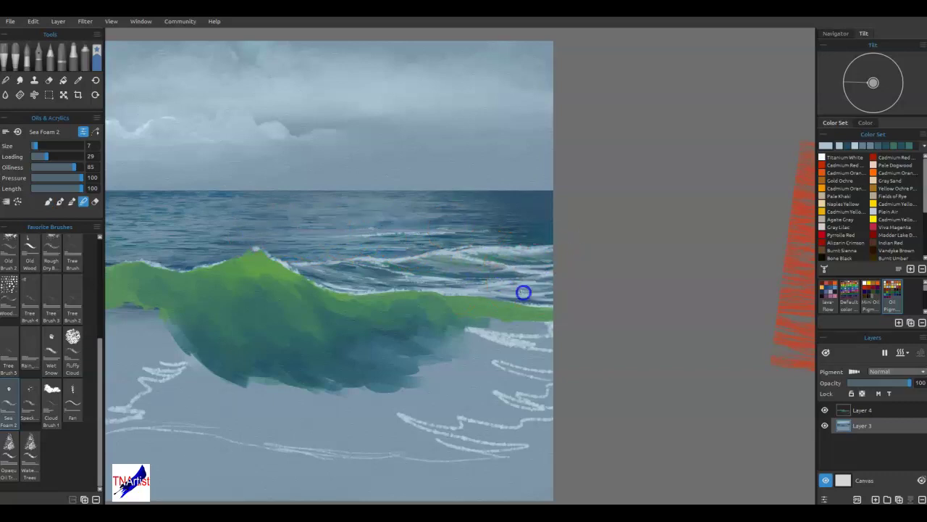
pyautogui.moveTo(351, 291); pyautogui.dragTo(349, 290)
pyautogui.moveTo(388, 264)
pyautogui.mouseDown()
pyautogui.moveTo(366, 263)
pyautogui.moveTo(434, 253)
pyautogui.mouseUp()
pyautogui.moveTo(506, 283); pyautogui.dragTo(520, 269)
pyautogui.moveTo(461, 263)
pyautogui.mouseDown()
pyautogui.moveTo(404, 260)
pyautogui.moveTo(461, 312)
pyautogui.mouseUp()
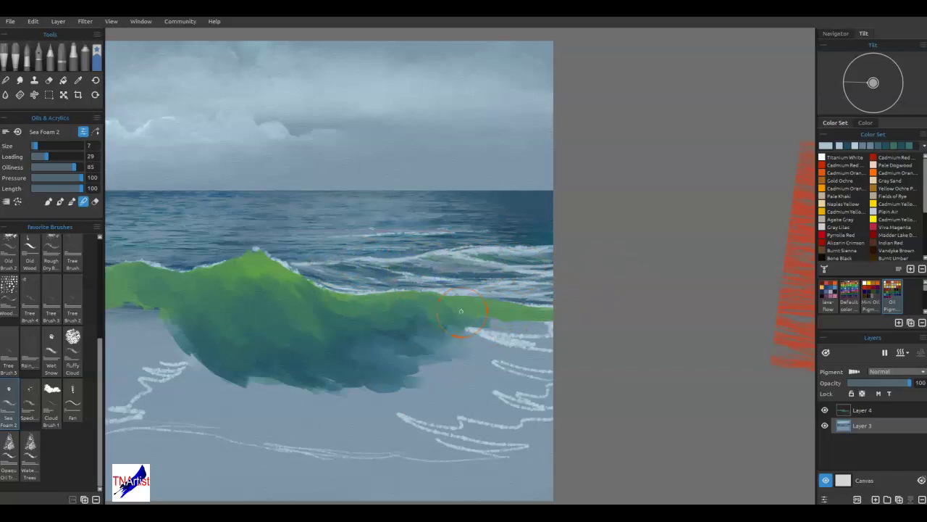
# Step: Turn on pigment mixing for Layer 3 and make Layer 4 the active layer
pyautogui.moveTo(356, 397)
pyautogui.mouseDown()
pyautogui.moveTo(603, 392)
pyautogui.moveTo(575, 395)
pyautogui.mouseUp()
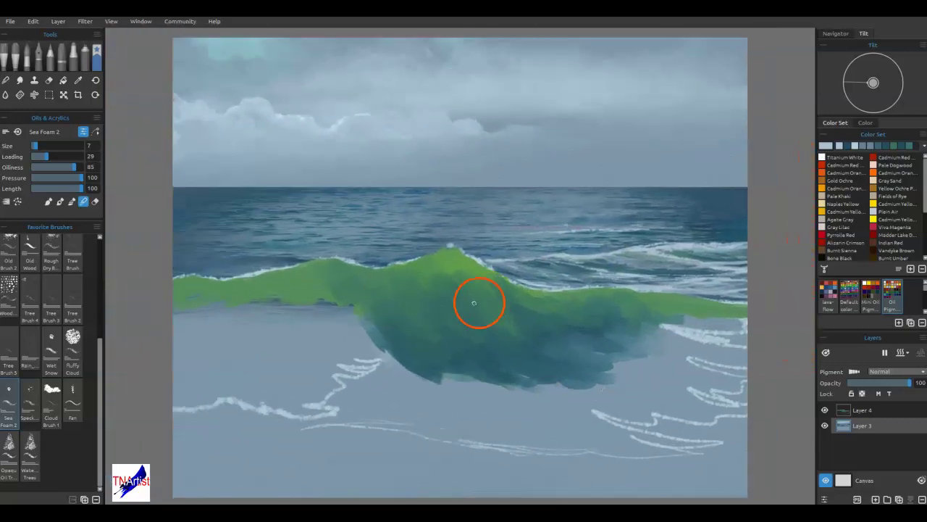
pyautogui.moveTo(460, 285)
pyautogui.mouseDown()
pyautogui.moveTo(445, 315)
pyautogui.moveTo(485, 329)
pyautogui.moveTo(578, 300)
pyautogui.moveTo(555, 346)
pyautogui.moveTo(744, 331)
pyautogui.mouseUp()
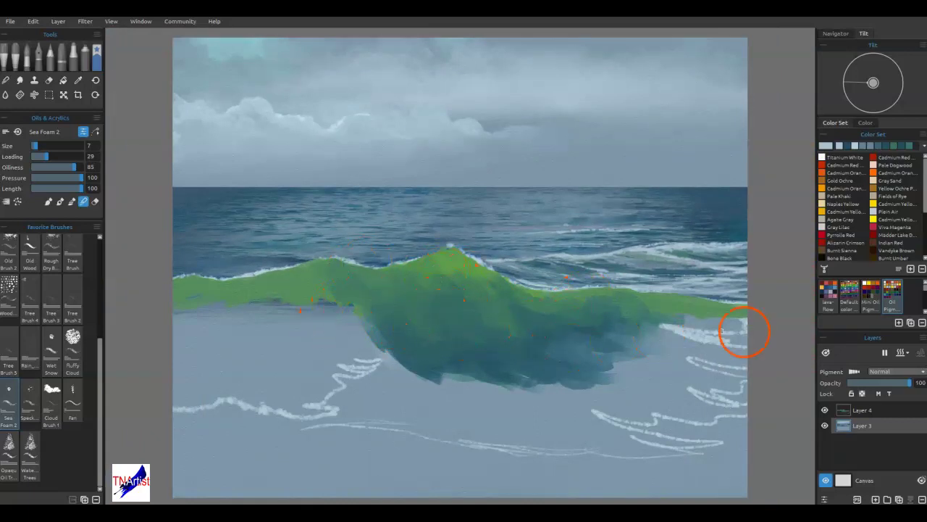
pyautogui.click(855, 371)
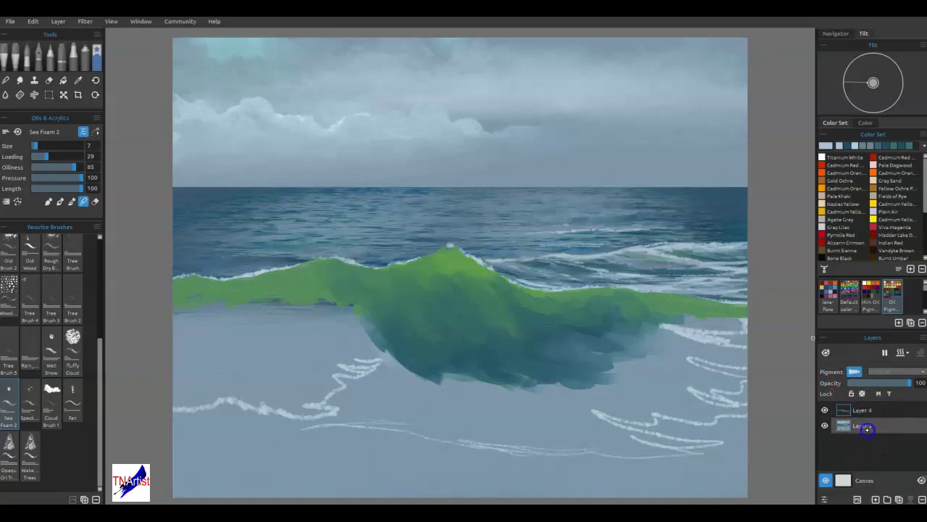
pyautogui.click(861, 409)
pyautogui.moveTo(597, 298)
pyautogui.mouseDown()
pyautogui.moveTo(441, 297)
pyautogui.moveTo(519, 352)
pyautogui.moveTo(550, 363)
pyautogui.mouseUp()
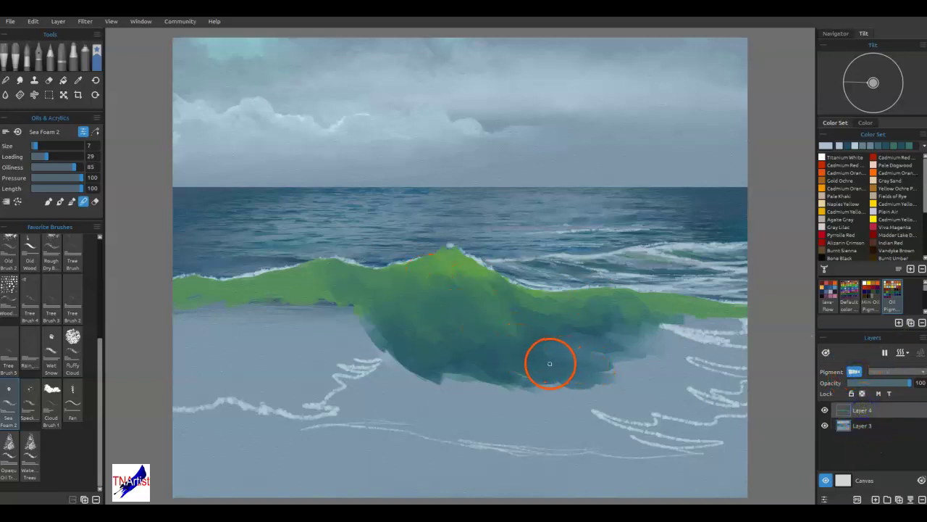
# Step: Dab pale foam sampled from the crest around the main wave's peak with the Knife Smooth 2 brush
pyautogui.click(20, 52)
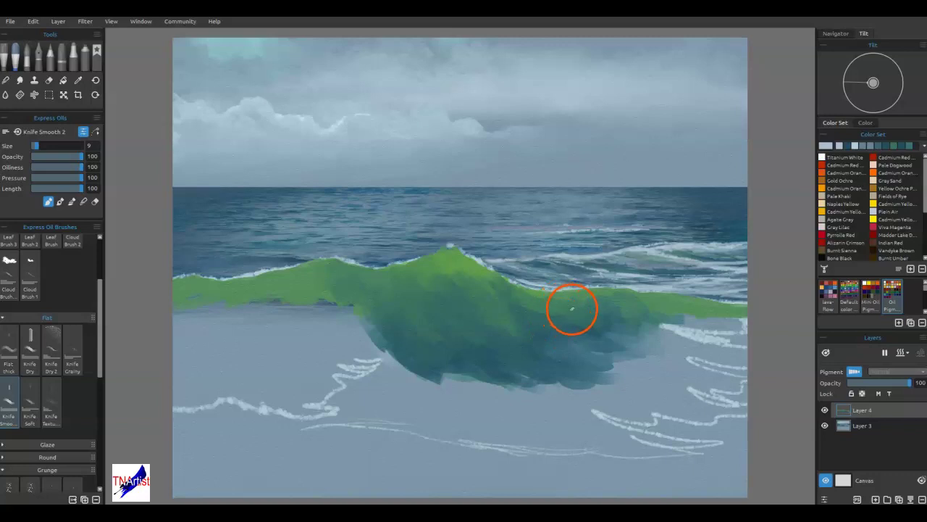
pyautogui.press('alt')
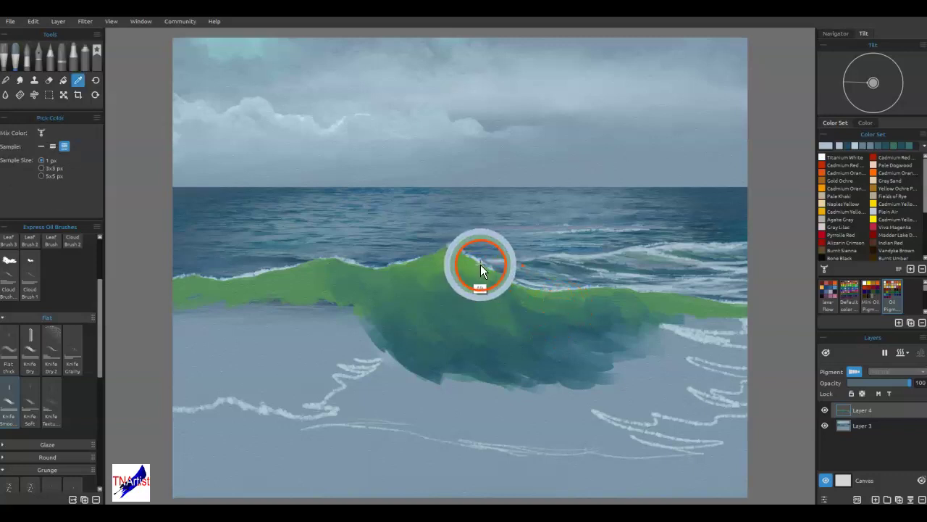
pyautogui.moveTo(468, 255)
pyautogui.mouseDown()
pyautogui.moveTo(495, 276)
pyautogui.moveTo(470, 255)
pyautogui.mouseUp()
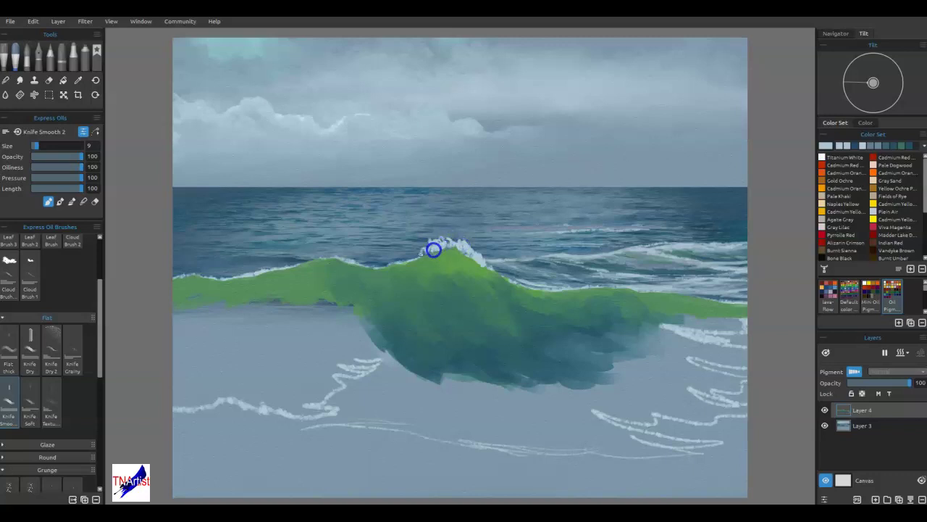
pyautogui.moveTo(424, 246); pyautogui.dragTo(418, 256)
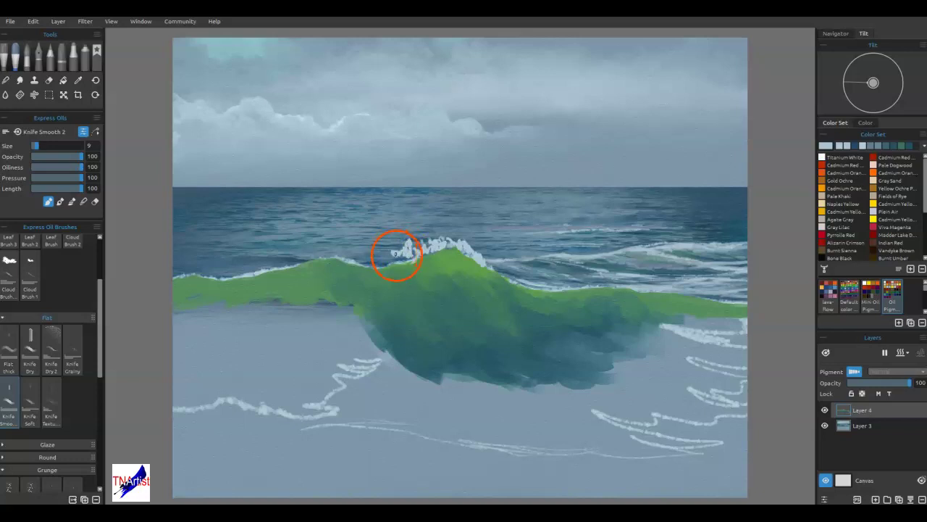
# Step: Outline the breaking foam from the main peak down the wave face to the sketched foam line, and across the left crest
pyautogui.moveTo(412, 267)
pyautogui.mouseDown()
pyautogui.moveTo(436, 289)
pyautogui.moveTo(428, 319)
pyautogui.mouseUp()
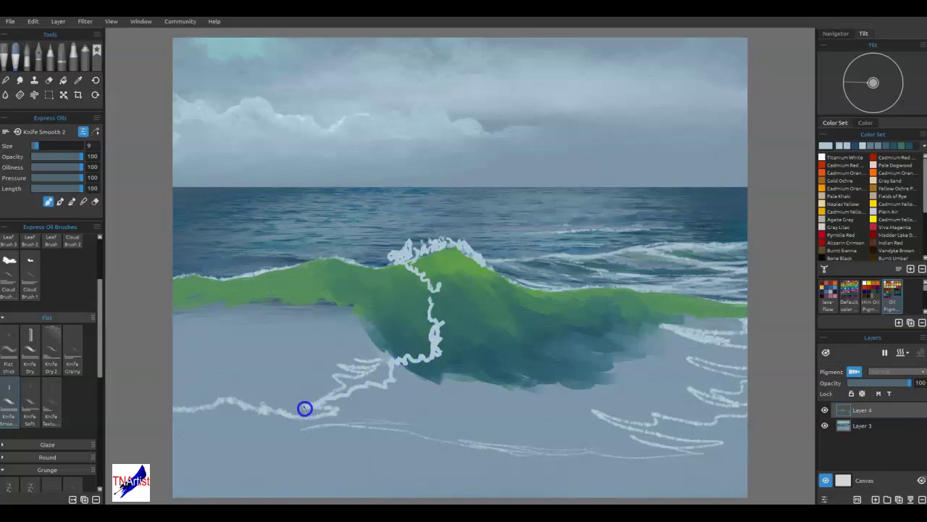
pyautogui.moveTo(402, 255)
pyautogui.mouseDown()
pyautogui.moveTo(392, 314)
pyautogui.moveTo(371, 318)
pyautogui.moveTo(350, 296)
pyautogui.mouseUp()
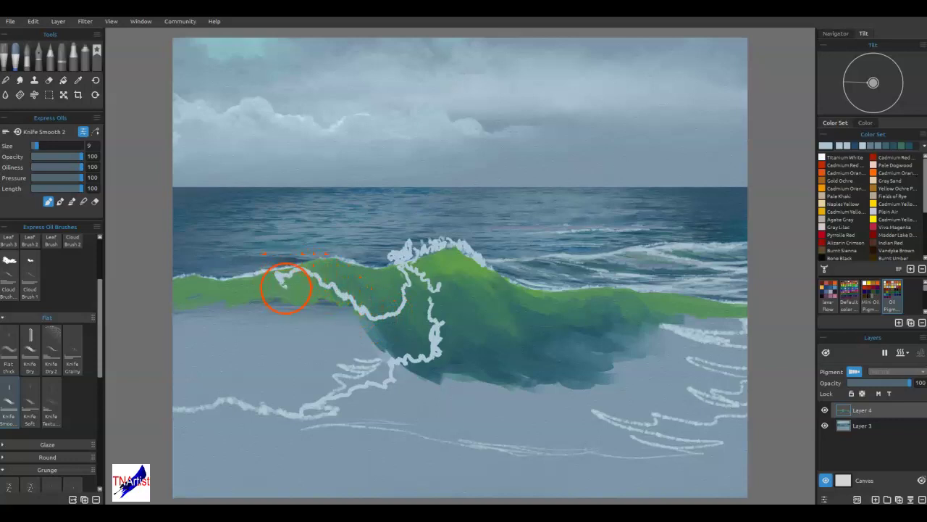
pyautogui.moveTo(247, 295)
pyautogui.mouseDown()
pyautogui.moveTo(184, 319)
pyautogui.moveTo(213, 304)
pyautogui.moveTo(271, 302)
pyautogui.mouseUp()
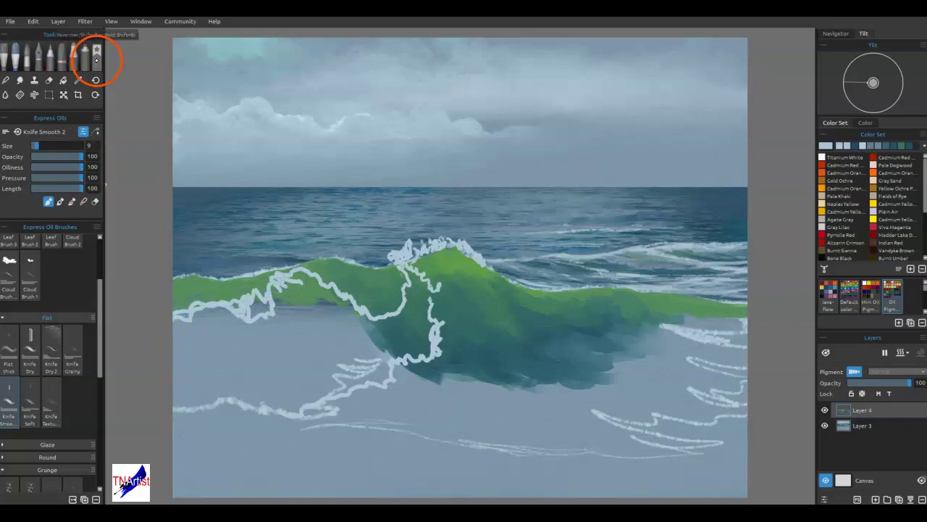
# Step: Fill the outlined foam left of the wave face with sampled blue-greys and pale highlights using the Fluffy Cloud brush at size 45
pyautogui.click(95, 56)
pyautogui.click(76, 371)
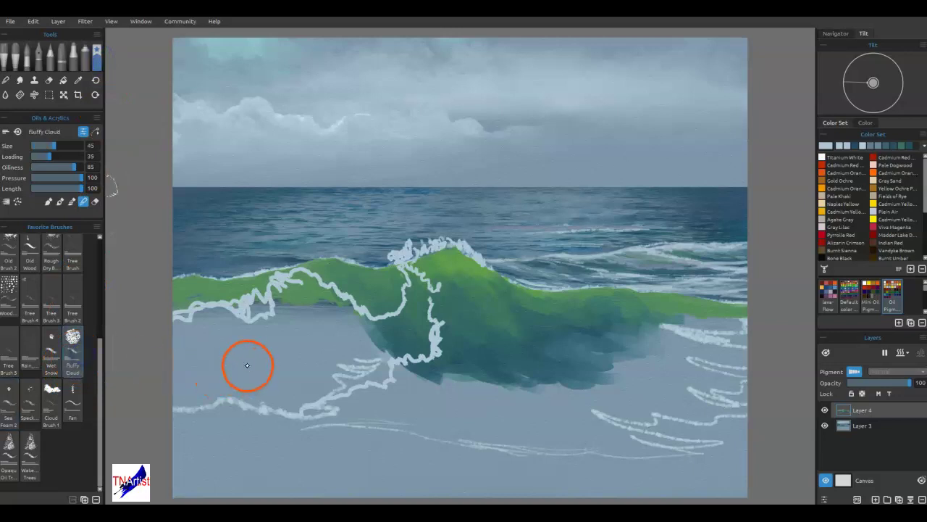
pyautogui.click(48, 202)
pyautogui.moveTo(296, 346)
pyautogui.mouseDown()
pyautogui.moveTo(351, 355)
pyautogui.moveTo(331, 379)
pyautogui.moveTo(371, 355)
pyautogui.moveTo(387, 364)
pyautogui.moveTo(379, 377)
pyautogui.moveTo(390, 340)
pyautogui.moveTo(369, 343)
pyautogui.moveTo(425, 315)
pyautogui.moveTo(417, 299)
pyautogui.moveTo(410, 339)
pyautogui.moveTo(427, 351)
pyautogui.moveTo(381, 371)
pyautogui.moveTo(343, 306)
pyautogui.moveTo(327, 387)
pyautogui.moveTo(299, 370)
pyautogui.moveTo(303, 403)
pyautogui.moveTo(266, 398)
pyautogui.moveTo(283, 385)
pyautogui.moveTo(275, 405)
pyautogui.moveTo(198, 371)
pyautogui.moveTo(212, 390)
pyautogui.moveTo(235, 387)
pyautogui.moveTo(172, 393)
pyautogui.moveTo(208, 339)
pyautogui.moveTo(229, 368)
pyautogui.moveTo(228, 398)
pyautogui.moveTo(252, 392)
pyautogui.moveTo(293, 319)
pyautogui.moveTo(301, 339)
pyautogui.moveTo(284, 352)
pyautogui.moveTo(304, 382)
pyautogui.moveTo(314, 354)
pyautogui.moveTo(276, 379)
pyautogui.moveTo(297, 356)
pyautogui.moveTo(300, 365)
pyautogui.moveTo(285, 373)
pyautogui.moveTo(297, 347)
pyautogui.moveTo(277, 391)
pyautogui.moveTo(258, 364)
pyautogui.moveTo(290, 346)
pyautogui.moveTo(296, 356)
pyautogui.moveTo(332, 357)
pyautogui.moveTo(354, 379)
pyautogui.moveTo(340, 325)
pyautogui.moveTo(326, 309)
pyautogui.moveTo(329, 367)
pyautogui.moveTo(321, 311)
pyautogui.moveTo(292, 283)
pyautogui.moveTo(329, 295)
pyautogui.moveTo(375, 379)
pyautogui.moveTo(420, 342)
pyautogui.moveTo(398, 370)
pyautogui.moveTo(408, 356)
pyautogui.moveTo(377, 330)
pyautogui.moveTo(383, 379)
pyautogui.moveTo(321, 395)
pyautogui.moveTo(375, 371)
pyautogui.mouseUp()
pyautogui.keyDown('alt'); pyautogui.click(275, 366); pyautogui.keyUp('alt')
pyautogui.keyDown('alt'); pyautogui.click(314, 373); pyautogui.keyUp('alt')
pyautogui.keyDown('alt'); pyautogui.click(314, 373); pyautogui.keyUp('alt')
pyautogui.press('b')
pyautogui.press('alt')
pyautogui.keyDown('alt'); pyautogui.click(288, 385); pyautogui.keyUp('alt')
pyautogui.keyDown('alt'); pyautogui.click(290, 377); pyautogui.keyUp('alt')
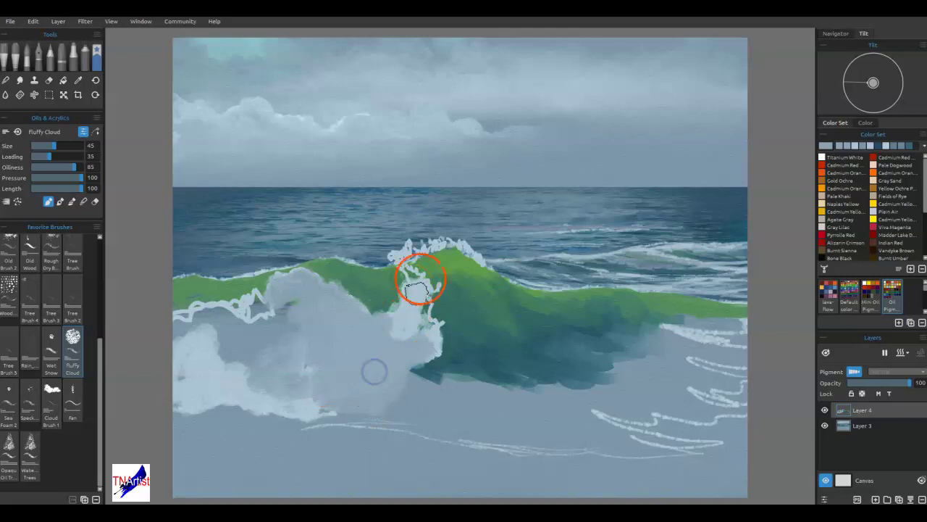
# Step: Extend the foam up the wave face and over the main peak with the Fluffy Cloud brush at size 30
pyautogui.moveTo(429, 296); pyautogui.dragTo(408, 255)
pyautogui.moveTo(482, 258)
pyautogui.mouseDown()
pyautogui.moveTo(548, 256)
pyautogui.moveTo(573, 323)
pyautogui.moveTo(616, 356)
pyautogui.moveTo(678, 356)
pyautogui.moveTo(587, 383)
pyautogui.mouseUp()
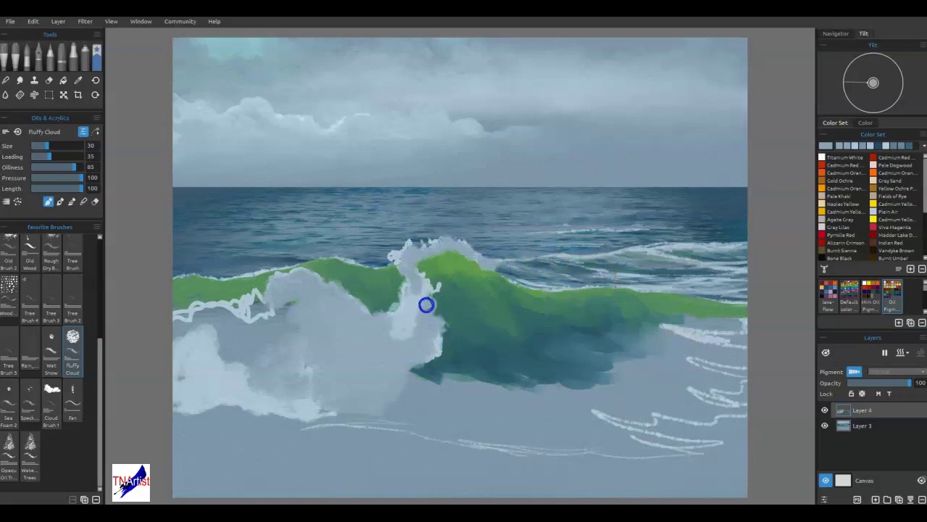
# Step: Paint the breaking wave's foam mass with the Fluffy Cloud brush at size 50 in light blue-grey #9bb7ca
pyautogui.moveTo(432, 353)
pyautogui.mouseDown()
pyautogui.moveTo(384, 376)
pyautogui.moveTo(301, 398)
pyautogui.moveTo(287, 383)
pyautogui.moveTo(317, 376)
pyautogui.mouseUp()
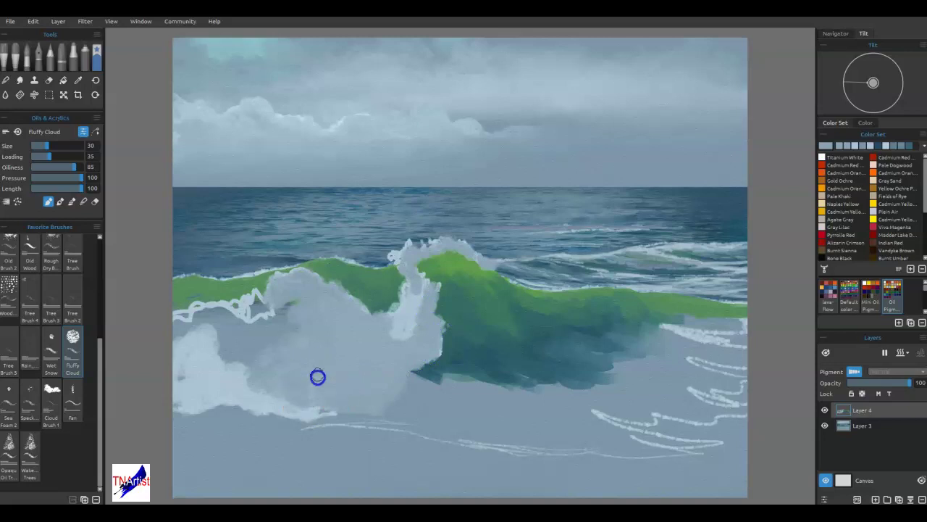
pyautogui.doubleClick(826, 145)
pyautogui.moveTo(573, 191); pyautogui.dragTo(575, 181)
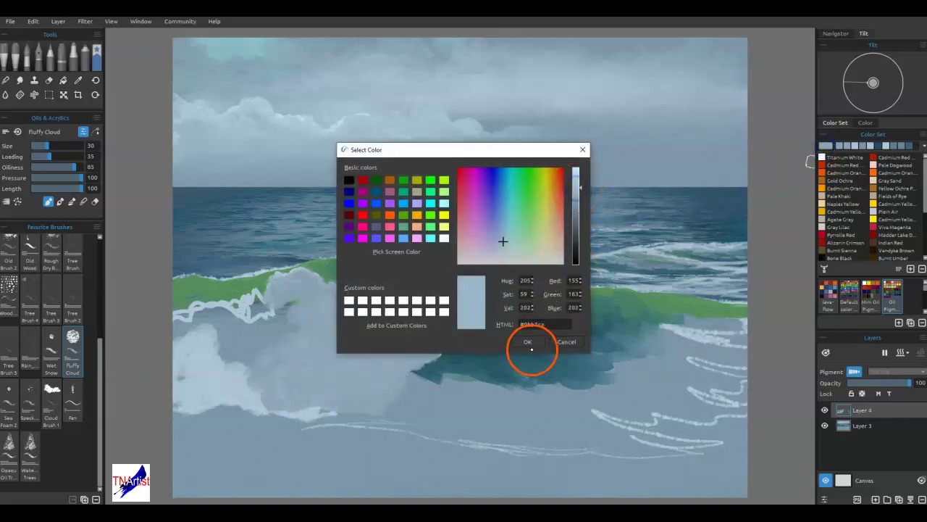
pyautogui.click(528, 341)
pyautogui.moveTo(275, 373)
pyautogui.mouseDown()
pyautogui.moveTo(243, 336)
pyautogui.moveTo(237, 366)
pyautogui.moveTo(250, 339)
pyautogui.moveTo(222, 302)
pyautogui.moveTo(236, 359)
pyautogui.moveTo(224, 354)
pyautogui.moveTo(231, 375)
pyautogui.moveTo(205, 395)
pyautogui.moveTo(176, 375)
pyautogui.moveTo(246, 407)
pyautogui.moveTo(216, 379)
pyautogui.moveTo(190, 376)
pyautogui.moveTo(186, 321)
pyautogui.moveTo(171, 318)
pyautogui.moveTo(195, 331)
pyautogui.moveTo(182, 318)
pyautogui.moveTo(194, 314)
pyautogui.moveTo(209, 331)
pyautogui.moveTo(207, 306)
pyautogui.moveTo(234, 337)
pyautogui.moveTo(275, 313)
pyautogui.moveTo(258, 293)
pyautogui.moveTo(256, 309)
pyautogui.moveTo(294, 304)
pyautogui.moveTo(258, 307)
pyautogui.moveTo(299, 388)
pyautogui.moveTo(256, 355)
pyautogui.moveTo(267, 401)
pyautogui.mouseUp()
pyautogui.press(']')
pyautogui.press(']')
pyautogui.moveTo(275, 361)
pyautogui.mouseDown()
pyautogui.moveTo(299, 395)
pyautogui.moveTo(252, 377)
pyautogui.moveTo(259, 394)
pyautogui.moveTo(220, 408)
pyautogui.moveTo(174, 404)
pyautogui.mouseUp()
pyautogui.moveTo(312, 368)
pyautogui.mouseDown()
pyautogui.moveTo(285, 338)
pyautogui.moveTo(298, 400)
pyautogui.mouseUp()
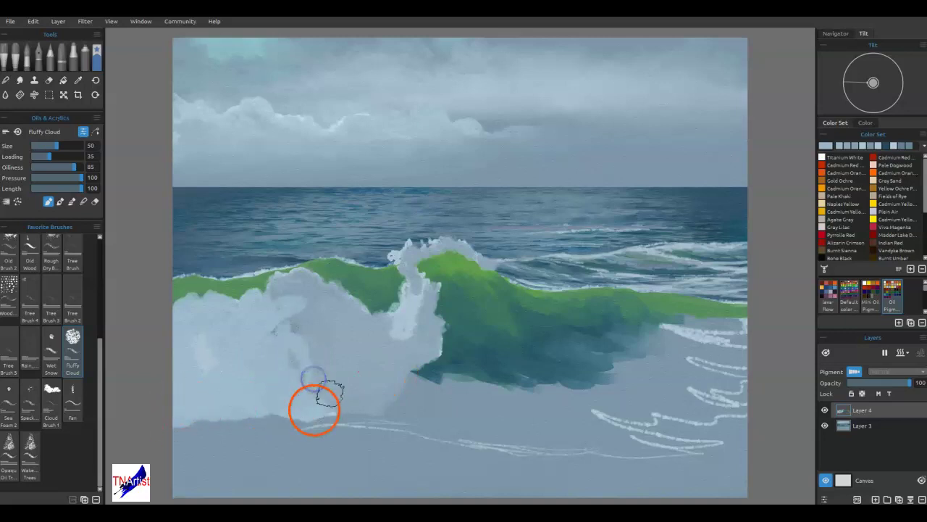
pyautogui.moveTo(338, 346)
pyautogui.mouseDown()
pyautogui.moveTo(338, 358)
pyautogui.moveTo(297, 348)
pyautogui.moveTo(317, 389)
pyautogui.moveTo(282, 337)
pyautogui.moveTo(283, 283)
pyautogui.moveTo(240, 369)
pyautogui.moveTo(228, 341)
pyautogui.moveTo(197, 364)
pyautogui.moveTo(237, 331)
pyautogui.mouseUp()
# Step: Blend the foam mass at size 50, softening it into the green crest and the base of the wave
pyautogui.press('n')
pyautogui.moveTo(291, 362)
pyautogui.mouseDown()
pyautogui.moveTo(331, 406)
pyautogui.moveTo(344, 382)
pyautogui.moveTo(395, 383)
pyautogui.moveTo(354, 398)
pyautogui.moveTo(405, 324)
pyautogui.moveTo(417, 348)
pyautogui.moveTo(412, 306)
pyautogui.moveTo(429, 279)
pyautogui.moveTo(412, 269)
pyautogui.moveTo(424, 296)
pyautogui.moveTo(428, 253)
pyautogui.mouseUp()
pyautogui.moveTo(422, 289)
pyautogui.mouseDown()
pyautogui.moveTo(434, 335)
pyautogui.moveTo(418, 357)
pyautogui.moveTo(404, 335)
pyautogui.moveTo(387, 334)
pyautogui.moveTo(398, 298)
pyautogui.moveTo(426, 306)
pyautogui.moveTo(375, 329)
pyautogui.moveTo(419, 297)
pyautogui.moveTo(371, 328)
pyautogui.moveTo(310, 279)
pyautogui.moveTo(297, 294)
pyautogui.moveTo(299, 284)
pyautogui.moveTo(285, 284)
pyautogui.moveTo(296, 303)
pyautogui.moveTo(257, 301)
pyautogui.moveTo(371, 401)
pyautogui.mouseUp()
pyautogui.moveTo(512, 340)
pyautogui.mouseDown()
pyautogui.moveTo(569, 328)
pyautogui.moveTo(506, 390)
pyautogui.moveTo(516, 358)
pyautogui.moveTo(567, 339)
pyautogui.moveTo(638, 337)
pyautogui.moveTo(623, 360)
pyautogui.moveTo(606, 354)
pyautogui.moveTo(661, 355)
pyautogui.moveTo(636, 328)
pyautogui.moveTo(744, 327)
pyautogui.moveTo(706, 320)
pyautogui.moveTo(714, 347)
pyautogui.moveTo(706, 363)
pyautogui.moveTo(638, 378)
pyautogui.moveTo(647, 372)
pyautogui.moveTo(539, 381)
pyautogui.moveTo(517, 366)
pyautogui.moveTo(595, 389)
pyautogui.moveTo(507, 360)
pyautogui.moveTo(624, 387)
pyautogui.moveTo(500, 377)
pyautogui.moveTo(487, 385)
pyautogui.moveTo(475, 373)
pyautogui.moveTo(538, 395)
pyautogui.moveTo(422, 382)
pyautogui.moveTo(414, 375)
pyautogui.moveTo(444, 369)
pyautogui.moveTo(399, 354)
pyautogui.moveTo(422, 366)
pyautogui.moveTo(438, 353)
pyautogui.moveTo(411, 379)
pyautogui.moveTo(461, 383)
pyautogui.moveTo(417, 404)
pyautogui.moveTo(421, 417)
pyautogui.moveTo(372, 410)
pyautogui.moveTo(436, 385)
pyautogui.moveTo(419, 413)
pyautogui.moveTo(323, 425)
pyautogui.moveTo(361, 410)
pyautogui.moveTo(332, 419)
pyautogui.moveTo(375, 452)
pyautogui.moveTo(311, 418)
pyautogui.moveTo(254, 426)
pyautogui.mouseUp()
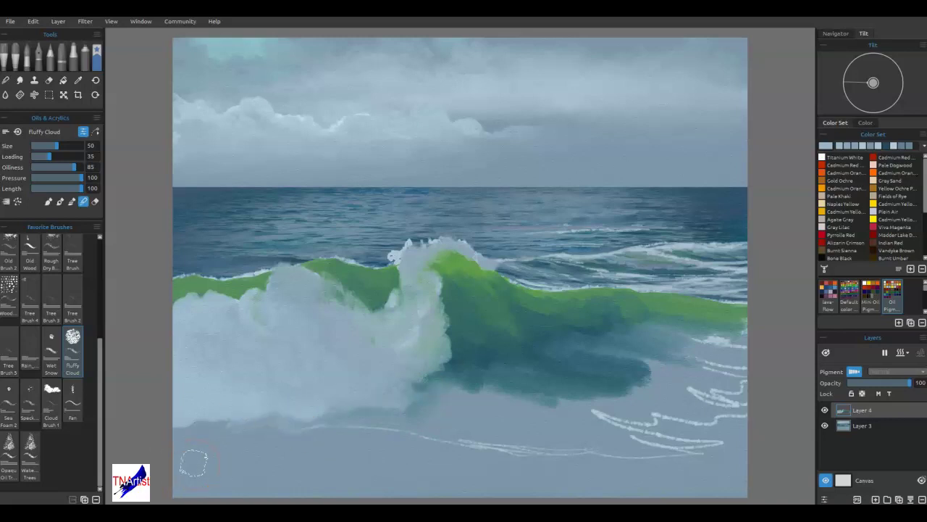
pyautogui.moveTo(363, 355)
pyautogui.mouseDown()
pyautogui.moveTo(385, 329)
pyautogui.moveTo(377, 333)
pyautogui.moveTo(377, 301)
pyautogui.moveTo(378, 345)
pyautogui.mouseUp()
pyautogui.moveTo(337, 319)
pyautogui.mouseDown()
pyautogui.moveTo(246, 303)
pyautogui.moveTo(254, 296)
pyautogui.moveTo(223, 309)
pyautogui.moveTo(189, 301)
pyautogui.moveTo(222, 309)
pyautogui.moveTo(224, 302)
pyautogui.moveTo(168, 315)
pyautogui.moveTo(171, 330)
pyautogui.moveTo(193, 284)
pyautogui.moveTo(162, 306)
pyautogui.moveTo(171, 328)
pyautogui.moveTo(193, 340)
pyautogui.moveTo(173, 326)
pyautogui.moveTo(225, 317)
pyautogui.moveTo(171, 320)
pyautogui.mouseUp()
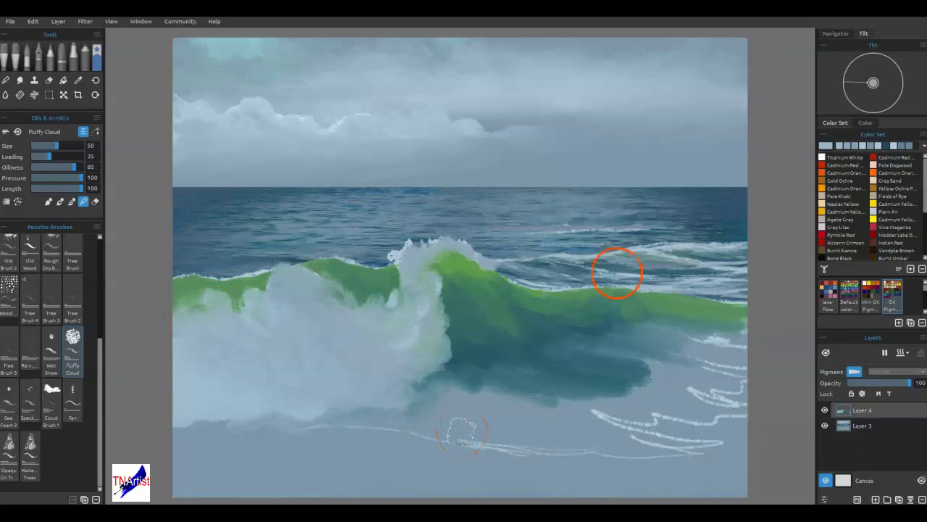
# Step: Reduce the blending brush to size 16 and soften the foam edge along the wave's crest
pyautogui.press('[')
pyautogui.press('[')
pyautogui.press('[')
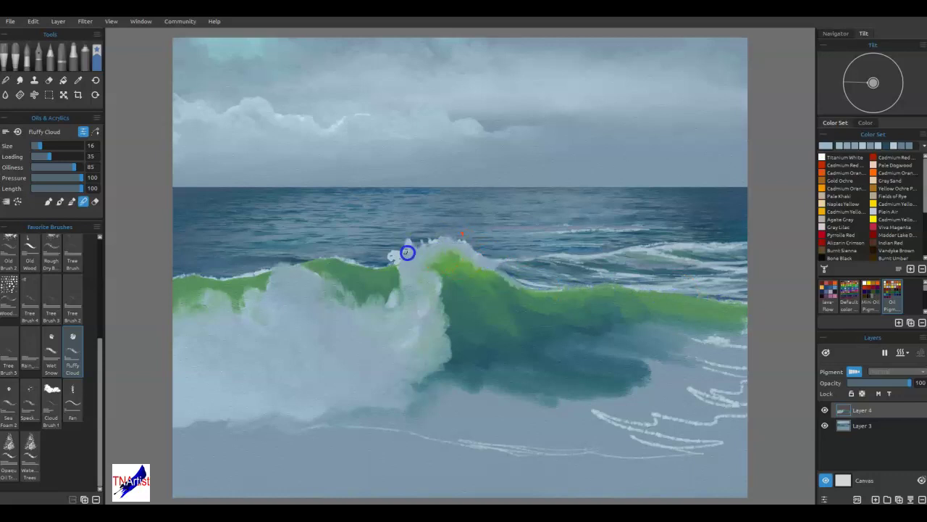
pyautogui.moveTo(310, 262); pyautogui.dragTo(321, 263)
pyautogui.moveTo(272, 272)
pyautogui.mouseDown()
pyautogui.moveTo(238, 276)
pyautogui.moveTo(264, 274)
pyautogui.moveTo(180, 282)
pyautogui.mouseUp()
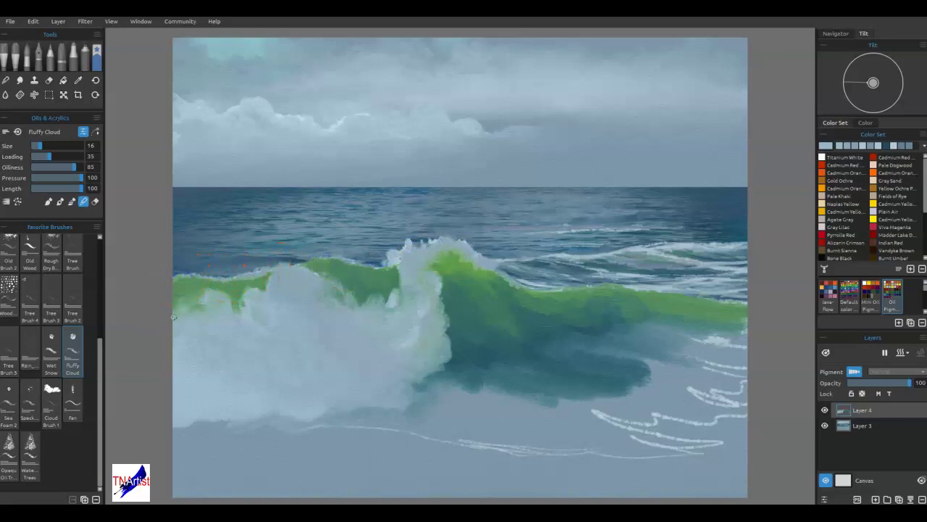
# Step: Sample a light foam colour from the canvas and paint thin foam streaks across the lower wave face at size 16
pyautogui.moveTo(650, 404)
pyautogui.mouseDown()
pyautogui.moveTo(634, 429)
pyautogui.moveTo(701, 417)
pyautogui.moveTo(662, 398)
pyautogui.moveTo(647, 422)
pyautogui.moveTo(628, 408)
pyautogui.moveTo(604, 417)
pyautogui.moveTo(565, 386)
pyautogui.moveTo(589, 398)
pyautogui.moveTo(699, 392)
pyautogui.moveTo(655, 379)
pyautogui.moveTo(686, 368)
pyautogui.mouseUp()
pyautogui.keyDown('alt'); pyautogui.click(608, 418); pyautogui.keyUp('alt')
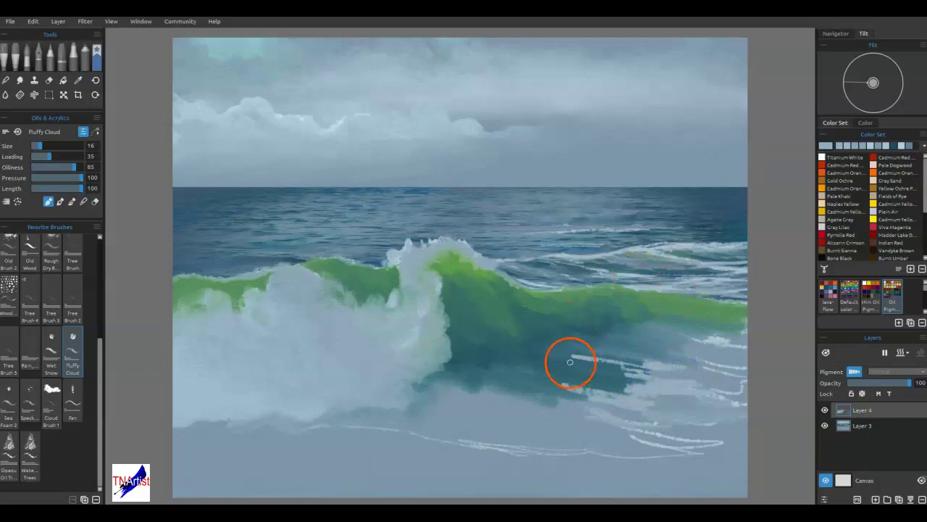
pyautogui.moveTo(593, 395); pyautogui.dragTo(600, 399)
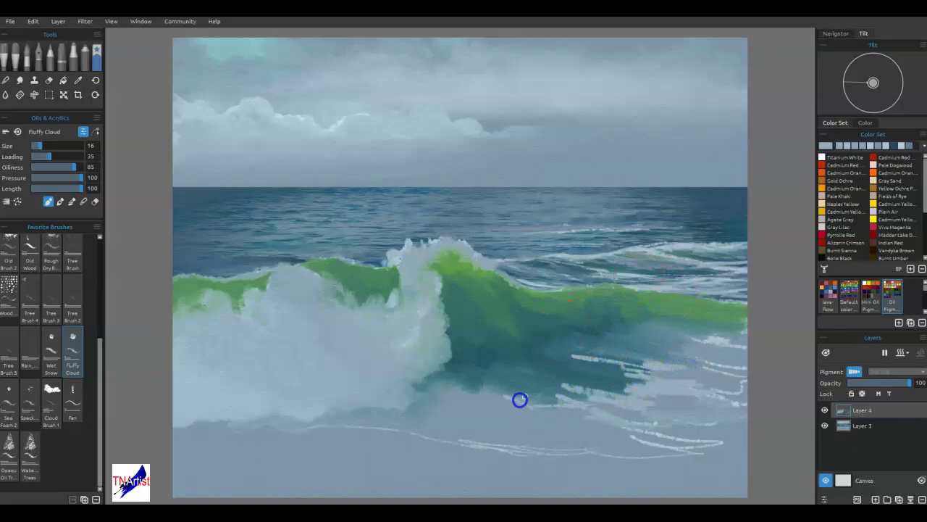
pyautogui.moveTo(474, 379)
pyautogui.mouseDown()
pyautogui.moveTo(537, 401)
pyautogui.moveTo(528, 384)
pyautogui.moveTo(536, 387)
pyautogui.mouseUp()
# Step: Blend the foam streaks on the lower wave face into the water with the brush at size 30
pyautogui.press('n')
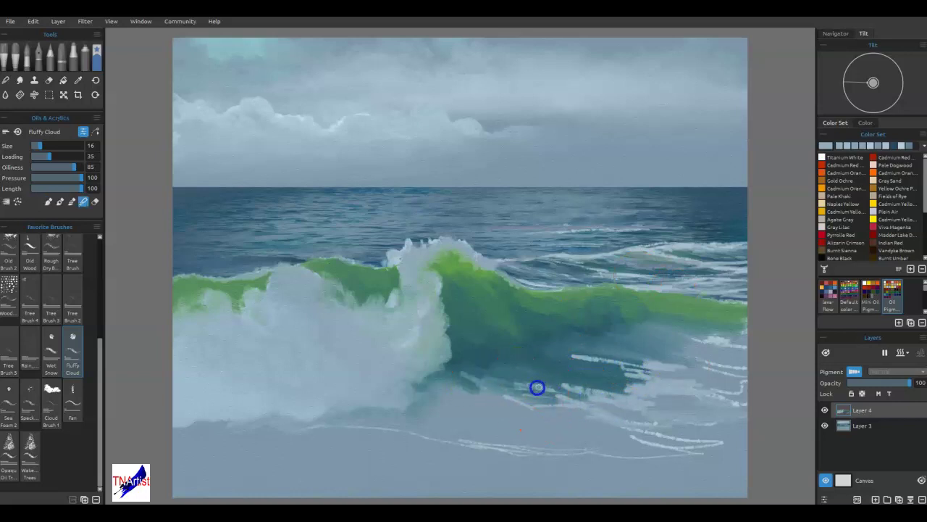
pyautogui.press(']')
pyautogui.moveTo(592, 393)
pyautogui.mouseDown()
pyautogui.moveTo(630, 400)
pyautogui.moveTo(568, 374)
pyautogui.moveTo(618, 390)
pyautogui.moveTo(649, 374)
pyautogui.moveTo(575, 354)
pyautogui.mouseUp()
pyautogui.moveTo(639, 366)
pyautogui.mouseDown()
pyautogui.moveTo(693, 364)
pyautogui.moveTo(642, 380)
pyautogui.mouseUp()
pyautogui.moveTo(690, 396)
pyautogui.mouseDown()
pyautogui.moveTo(614, 406)
pyautogui.moveTo(630, 436)
pyautogui.moveTo(663, 450)
pyautogui.moveTo(554, 374)
pyautogui.moveTo(612, 363)
pyautogui.mouseUp()
pyautogui.moveTo(555, 337)
pyautogui.mouseDown()
pyautogui.moveTo(620, 374)
pyautogui.moveTo(633, 404)
pyautogui.mouseUp()
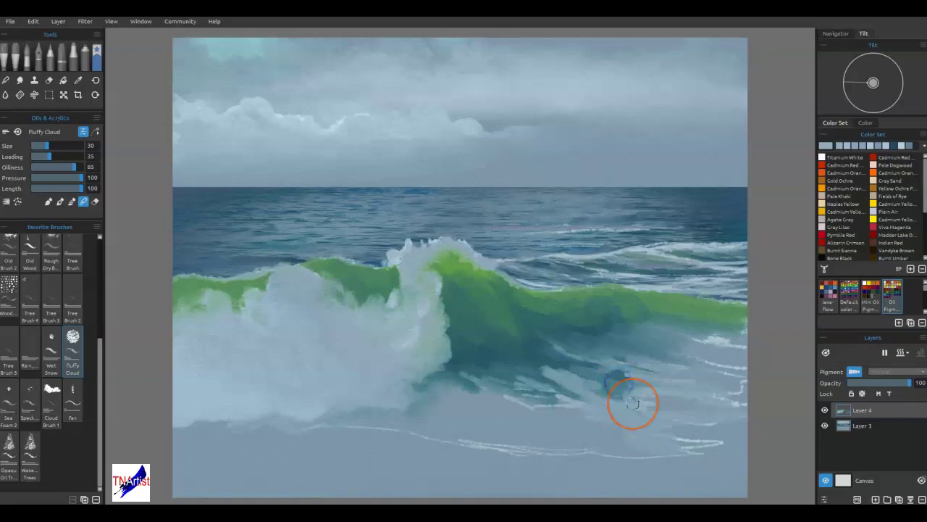
# Step: Blend the bright green crest into the darker teal wave face and soften the base of the foam
pyautogui.moveTo(572, 322)
pyautogui.mouseDown()
pyautogui.moveTo(556, 305)
pyautogui.moveTo(573, 327)
pyautogui.mouseUp()
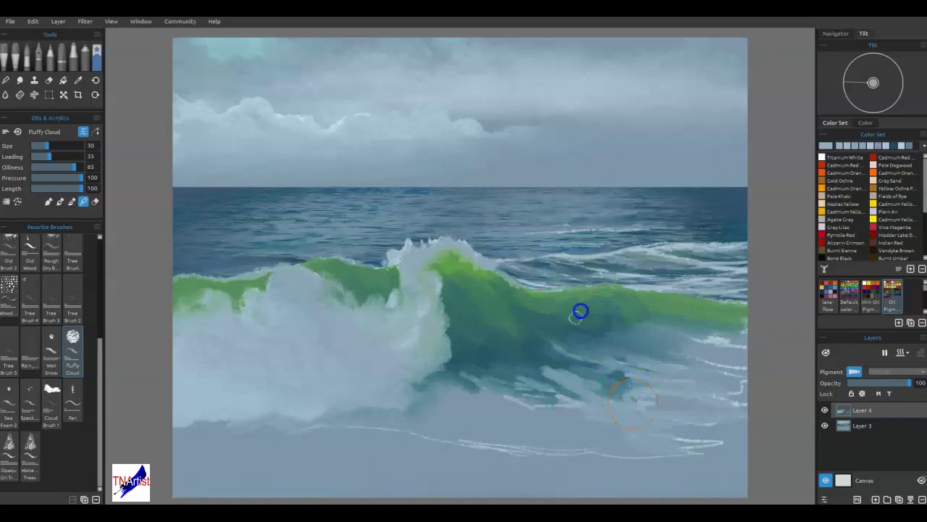
pyautogui.moveTo(630, 320)
pyautogui.mouseDown()
pyautogui.moveTo(735, 324)
pyautogui.moveTo(690, 315)
pyautogui.moveTo(697, 325)
pyautogui.moveTo(691, 313)
pyautogui.moveTo(725, 310)
pyautogui.mouseUp()
pyautogui.moveTo(665, 318)
pyautogui.mouseDown()
pyautogui.moveTo(640, 304)
pyautogui.moveTo(607, 315)
pyautogui.moveTo(631, 317)
pyautogui.moveTo(627, 302)
pyautogui.mouseUp()
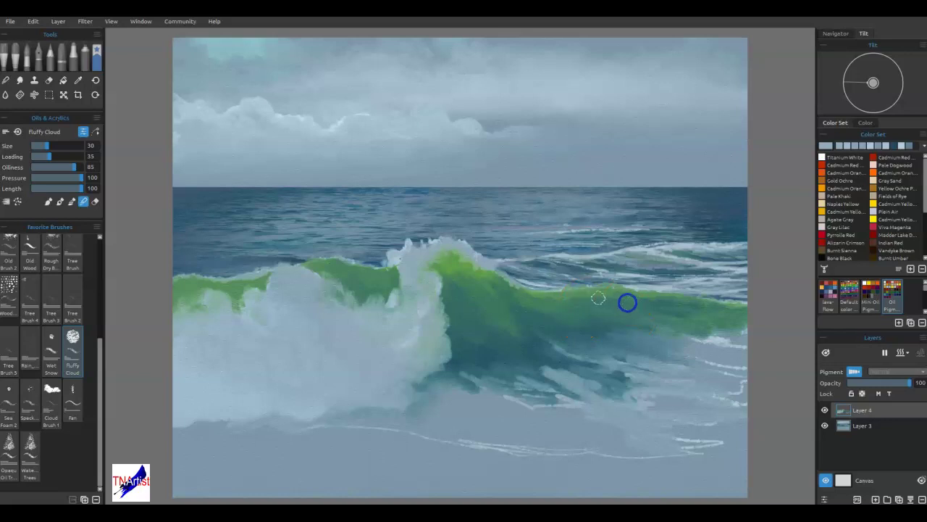
pyautogui.moveTo(569, 300)
pyautogui.mouseDown()
pyautogui.moveTo(517, 302)
pyautogui.moveTo(483, 278)
pyautogui.moveTo(489, 294)
pyautogui.moveTo(448, 264)
pyautogui.moveTo(475, 282)
pyautogui.moveTo(449, 273)
pyautogui.moveTo(474, 286)
pyautogui.moveTo(454, 289)
pyautogui.moveTo(479, 295)
pyautogui.moveTo(445, 280)
pyautogui.mouseUp()
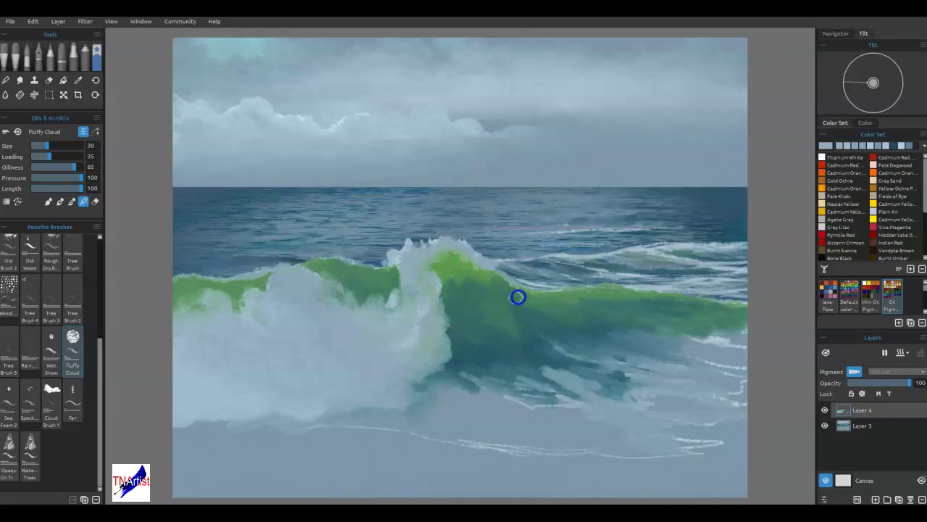
pyautogui.moveTo(455, 283); pyautogui.dragTo(451, 292)
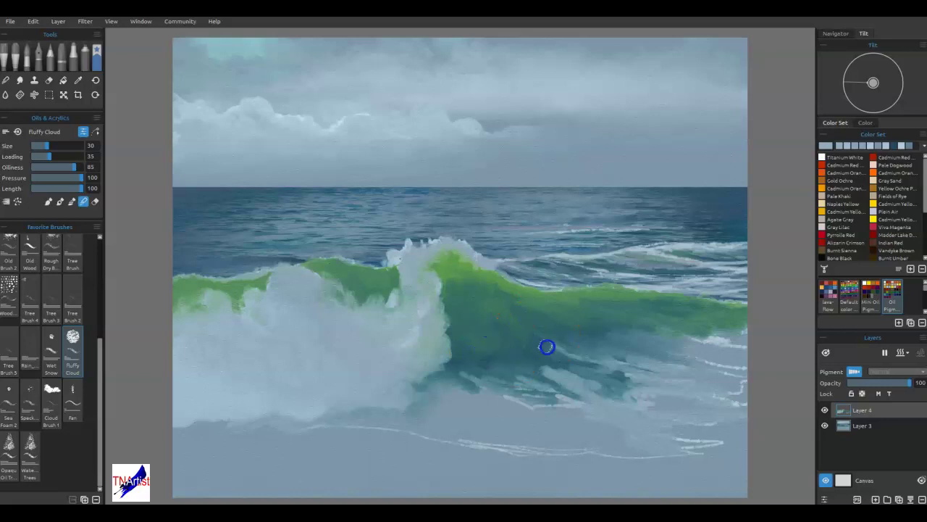
pyautogui.click(487, 319)
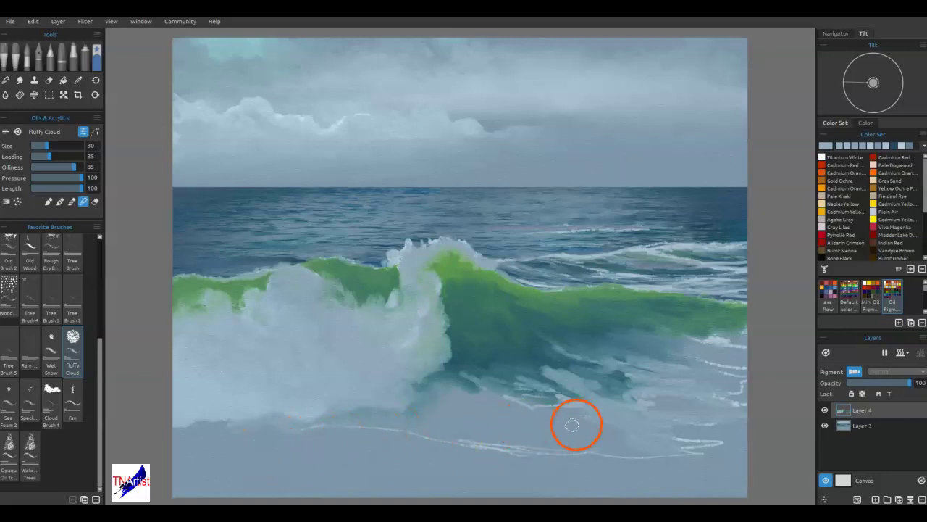
pyautogui.moveTo(564, 434)
pyautogui.mouseDown()
pyautogui.moveTo(524, 384)
pyautogui.moveTo(385, 387)
pyautogui.moveTo(346, 334)
pyautogui.moveTo(406, 388)
pyautogui.moveTo(386, 395)
pyautogui.moveTo(398, 348)
pyautogui.moveTo(399, 390)
pyautogui.moveTo(358, 375)
pyautogui.mouseUp()
# Step: Set the paint to darker blue-grey #6f7b96 and paint shadow strokes in the foam beneath the curl
pyautogui.press('alt')
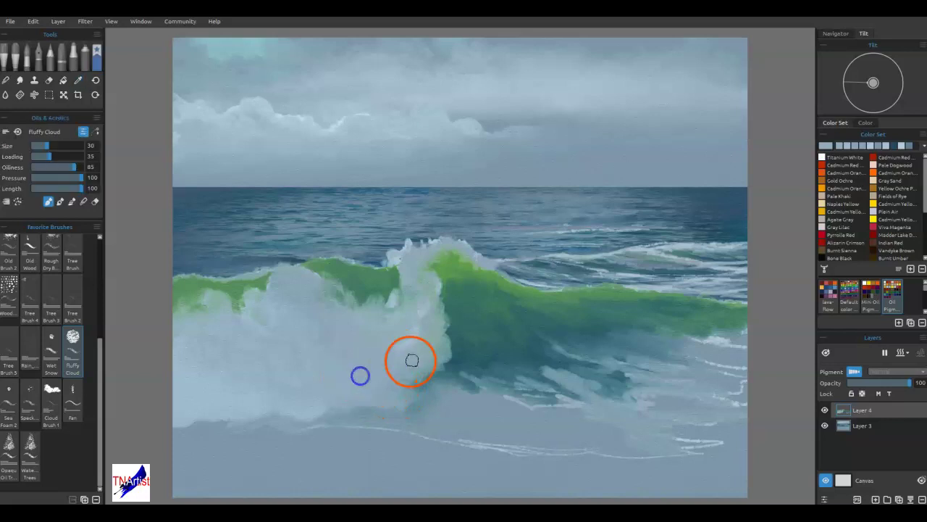
pyautogui.click(825, 147)
pyautogui.click(500, 239)
pyautogui.moveTo(502, 239); pyautogui.dragTo(498, 239)
pyautogui.click(576, 220)
pyautogui.moveTo(575, 215); pyautogui.dragTo(563, 239)
pyautogui.click(528, 341)
pyautogui.moveTo(387, 340)
pyautogui.mouseDown()
pyautogui.moveTo(348, 384)
pyautogui.moveTo(352, 391)
pyautogui.mouseUp()
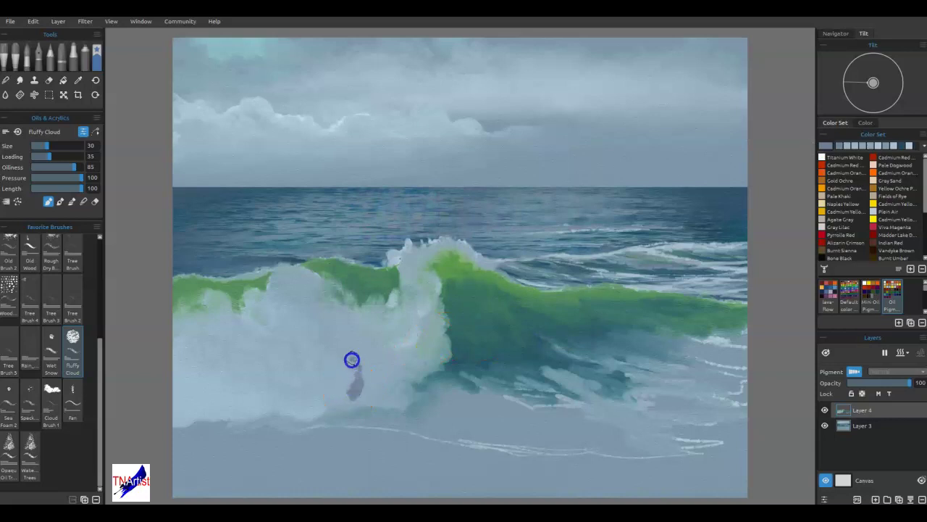
pyautogui.moveTo(333, 340)
pyautogui.mouseDown()
pyautogui.moveTo(344, 401)
pyautogui.moveTo(357, 405)
pyautogui.moveTo(361, 395)
pyautogui.moveTo(394, 396)
pyautogui.moveTo(382, 382)
pyautogui.moveTo(386, 366)
pyautogui.moveTo(398, 382)
pyautogui.moveTo(386, 360)
pyautogui.mouseUp()
# Step: Shift the shadow paint to a more saturated blue and add more strokes to the shadow beneath the curl
pyautogui.click(826, 146)
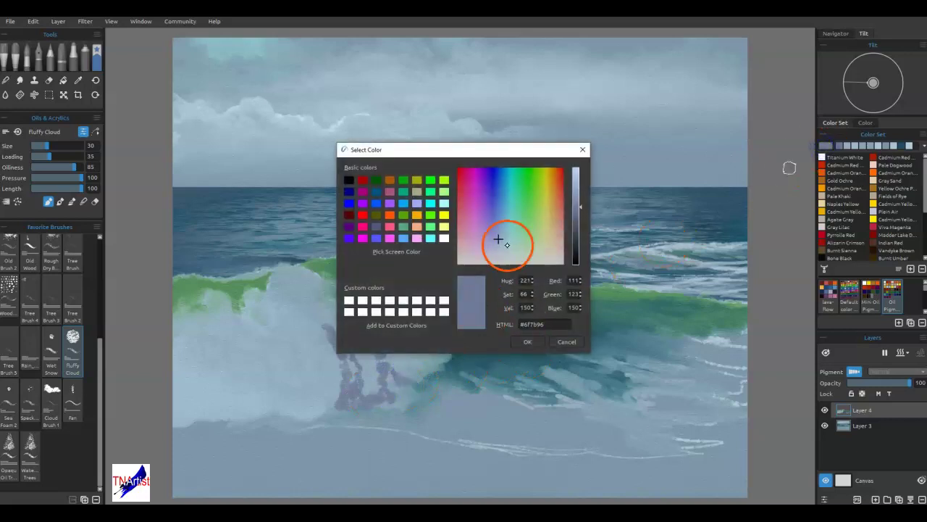
pyautogui.click(526, 341)
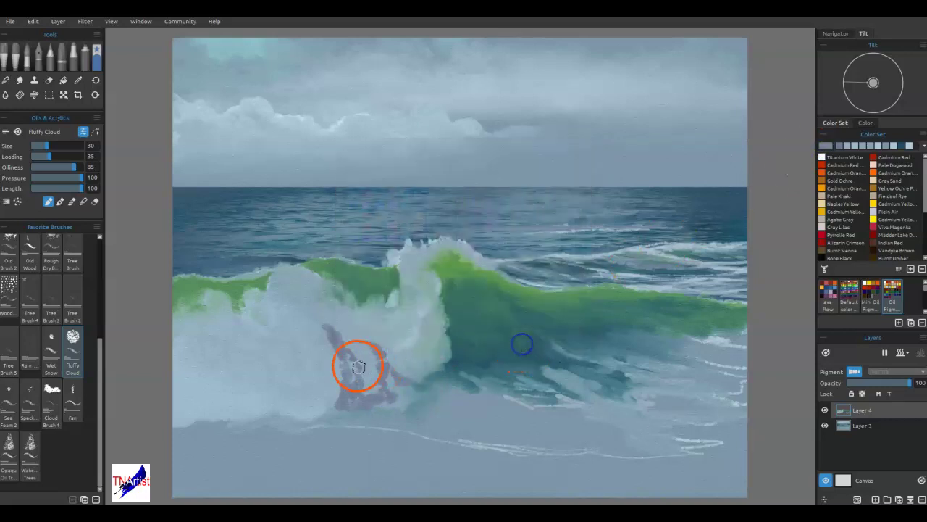
pyautogui.doubleClick(826, 145)
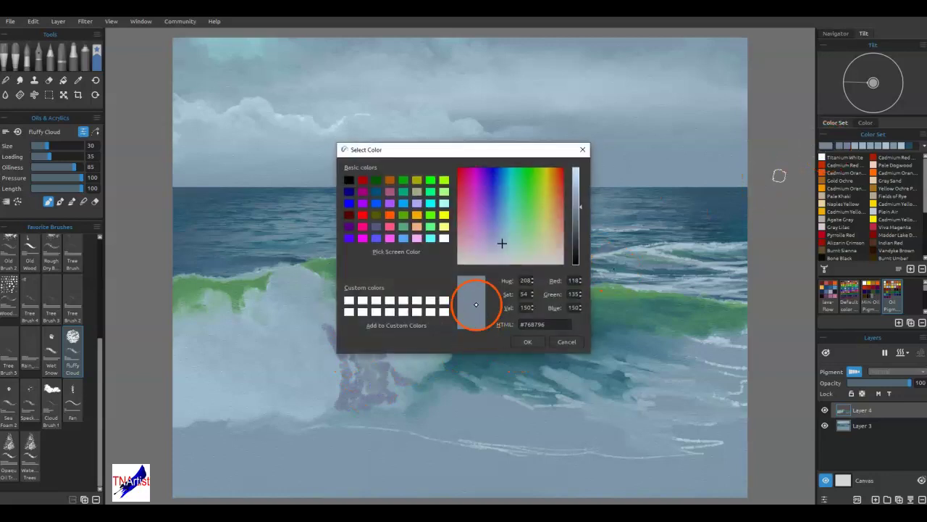
pyautogui.click(502, 224)
pyautogui.click(528, 341)
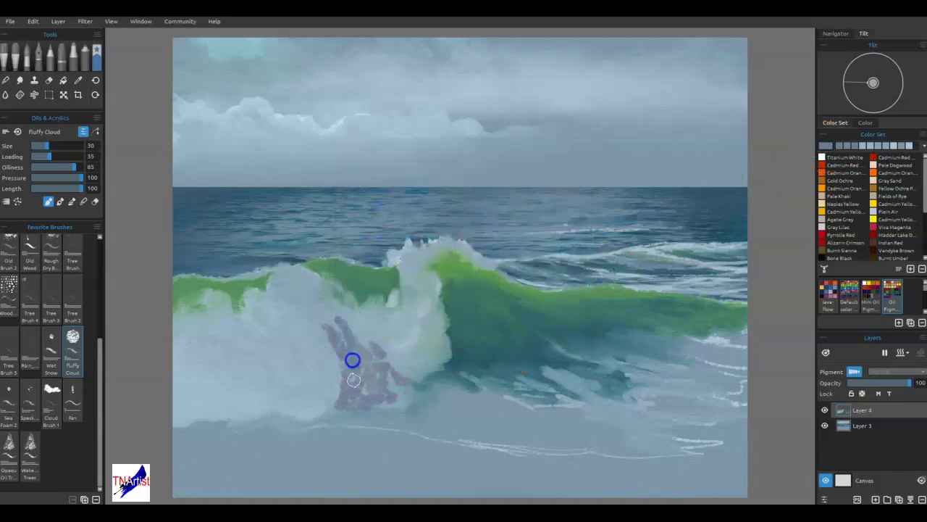
pyautogui.moveTo(352, 360)
pyautogui.mouseDown()
pyautogui.moveTo(381, 383)
pyautogui.moveTo(380, 349)
pyautogui.mouseUp()
pyautogui.moveTo(411, 392); pyautogui.dragTo(338, 391)
pyautogui.moveTo(323, 317)
pyautogui.mouseDown()
pyautogui.moveTo(341, 389)
pyautogui.moveTo(331, 320)
pyautogui.mouseUp()
# Step: Blend the shadow strokes into the surrounding foam and wave base with the brush at size 45
pyautogui.press('n')
pyautogui.press(']')
pyautogui.moveTo(374, 351)
pyautogui.mouseDown()
pyautogui.moveTo(387, 373)
pyautogui.moveTo(378, 370)
pyautogui.moveTo(390, 339)
pyautogui.moveTo(378, 332)
pyautogui.moveTo(402, 378)
pyautogui.moveTo(413, 351)
pyautogui.moveTo(400, 357)
pyautogui.moveTo(399, 392)
pyautogui.moveTo(376, 358)
pyautogui.moveTo(348, 341)
pyautogui.moveTo(344, 320)
pyautogui.moveTo(306, 296)
pyautogui.moveTo(356, 383)
pyautogui.moveTo(365, 373)
pyautogui.moveTo(343, 376)
pyautogui.moveTo(360, 380)
pyautogui.moveTo(326, 406)
pyautogui.moveTo(367, 393)
pyautogui.moveTo(379, 378)
pyautogui.moveTo(392, 388)
pyautogui.moveTo(386, 353)
pyautogui.moveTo(369, 372)
pyautogui.moveTo(399, 381)
pyautogui.moveTo(387, 321)
pyautogui.moveTo(338, 398)
pyautogui.moveTo(310, 413)
pyautogui.mouseUp()
pyautogui.press('[')
pyautogui.press('[')
pyautogui.press('[')
pyautogui.press('[')
pyautogui.press('[')
pyautogui.moveTo(358, 387)
pyautogui.mouseDown()
pyautogui.moveTo(294, 400)
pyautogui.moveTo(324, 382)
pyautogui.moveTo(307, 391)
pyautogui.moveTo(334, 397)
pyautogui.moveTo(308, 403)
pyautogui.moveTo(328, 363)
pyautogui.moveTo(328, 312)
pyautogui.moveTo(296, 316)
pyautogui.mouseUp()
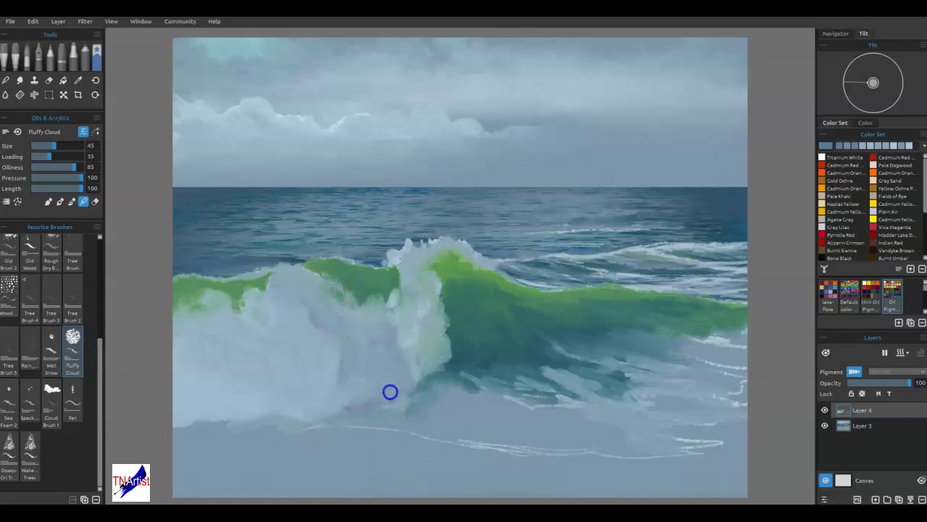
pyautogui.moveTo(418, 389)
pyautogui.mouseDown()
pyautogui.moveTo(427, 348)
pyautogui.moveTo(407, 383)
pyautogui.mouseUp()
pyautogui.moveTo(410, 448); pyautogui.dragTo(436, 446)
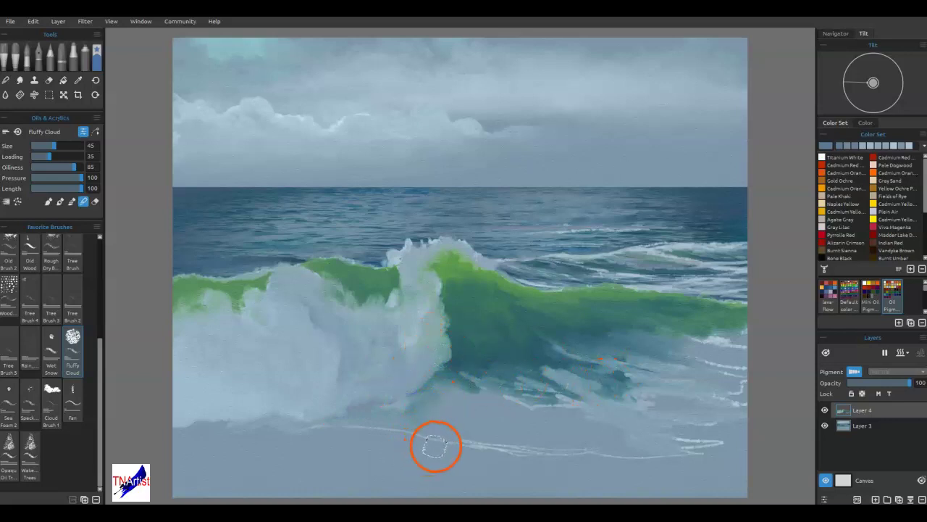
# Step: Sample the shadow colour near the foam's base and paint more shading through the foam mass
pyautogui.keyDown('alt'); pyautogui.click(406, 388); pyautogui.keyUp('alt')
pyautogui.moveTo(406, 387); pyautogui.dragTo(310, 319)
pyautogui.keyDown('alt'); pyautogui.click(312, 320); pyautogui.keyUp('alt')
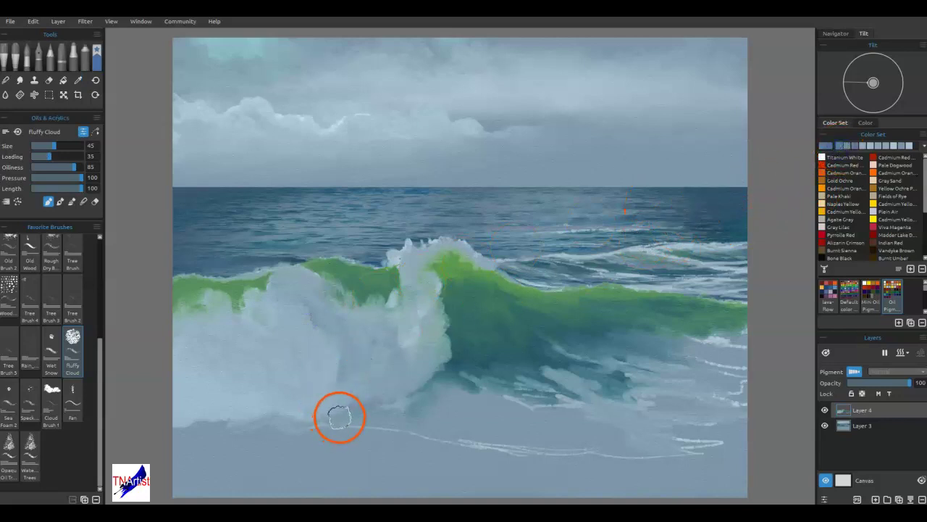
# Step: Outline the foreground water's shadow with the Sea Foam 2 brush at size 7, and fill blue-grey bands at size 16
pyautogui.click(15, 410)
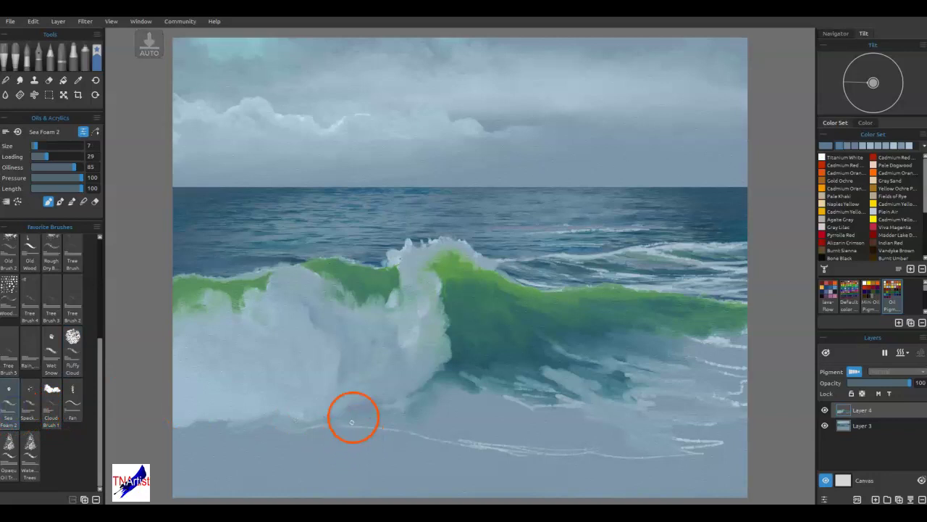
pyautogui.moveTo(318, 421); pyautogui.dragTo(331, 424)
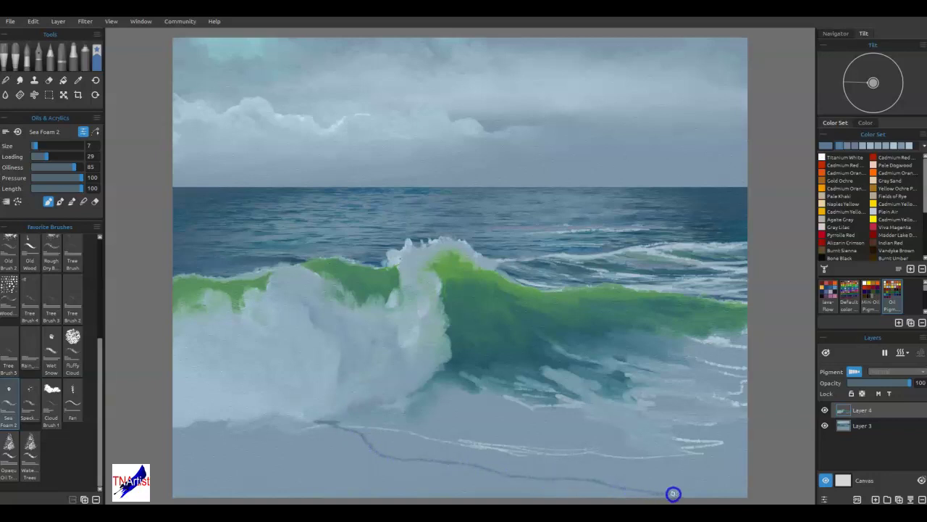
pyautogui.moveTo(513, 391)
pyautogui.mouseDown()
pyautogui.moveTo(483, 426)
pyautogui.moveTo(503, 423)
pyautogui.moveTo(511, 393)
pyautogui.moveTo(531, 392)
pyautogui.moveTo(522, 407)
pyautogui.moveTo(458, 390)
pyautogui.moveTo(495, 405)
pyautogui.moveTo(455, 383)
pyautogui.moveTo(466, 381)
pyautogui.moveTo(468, 342)
pyautogui.moveTo(465, 375)
pyautogui.moveTo(442, 392)
pyautogui.moveTo(442, 414)
pyautogui.moveTo(539, 419)
pyautogui.moveTo(531, 423)
pyautogui.moveTo(595, 395)
pyautogui.moveTo(561, 406)
pyautogui.moveTo(465, 399)
pyautogui.moveTo(346, 425)
pyautogui.moveTo(378, 431)
pyautogui.moveTo(356, 416)
pyautogui.mouseUp()
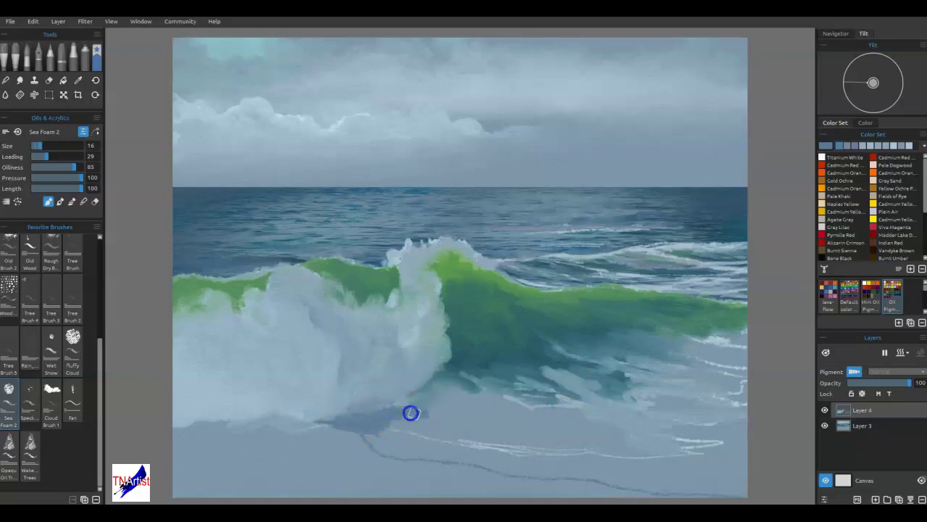
pyautogui.moveTo(448, 392)
pyautogui.mouseDown()
pyautogui.moveTo(456, 385)
pyautogui.moveTo(678, 435)
pyautogui.mouseUp()
pyautogui.moveTo(594, 464)
pyautogui.mouseDown()
pyautogui.moveTo(474, 451)
pyautogui.moveTo(437, 459)
pyautogui.moveTo(384, 439)
pyautogui.moveTo(694, 487)
pyautogui.moveTo(468, 454)
pyautogui.moveTo(397, 418)
pyautogui.moveTo(491, 408)
pyautogui.moveTo(626, 435)
pyautogui.moveTo(606, 435)
pyautogui.moveTo(699, 436)
pyautogui.moveTo(660, 446)
pyautogui.moveTo(702, 454)
pyautogui.moveTo(611, 447)
pyautogui.mouseUp()
pyautogui.moveTo(592, 392)
pyautogui.mouseDown()
pyautogui.moveTo(615, 392)
pyautogui.moveTo(623, 413)
pyautogui.moveTo(671, 420)
pyautogui.moveTo(574, 414)
pyautogui.moveTo(682, 415)
pyautogui.moveTo(608, 410)
pyautogui.moveTo(723, 427)
pyautogui.mouseUp()
pyautogui.moveTo(595, 387); pyautogui.dragTo(599, 386)
# Step: Sample a blue-teal tone and paint streaks over the shadow bands in the foreground water
pyautogui.moveTo(168, 451); pyautogui.dragTo(168, 451)
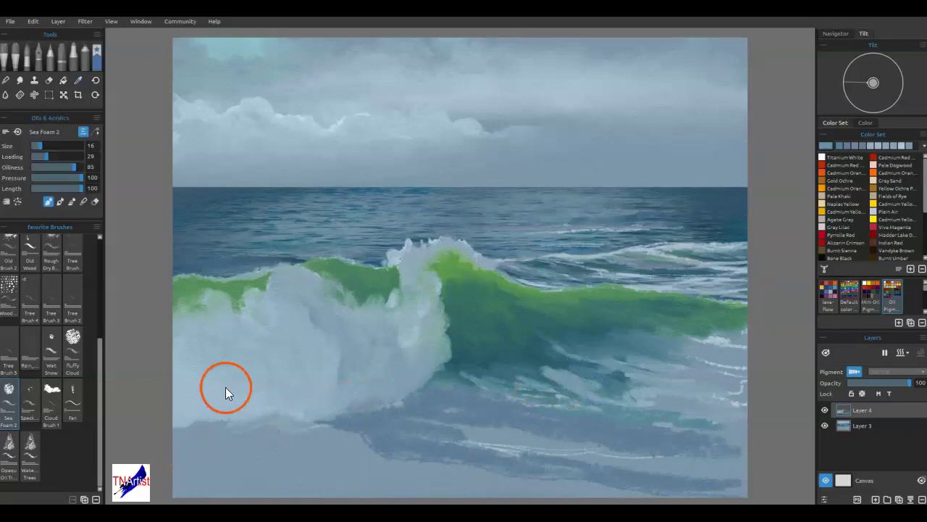
pyautogui.moveTo(464, 451)
pyautogui.mouseDown()
pyautogui.moveTo(437, 451)
pyautogui.moveTo(430, 414)
pyautogui.moveTo(449, 458)
pyautogui.moveTo(557, 453)
pyautogui.mouseUp()
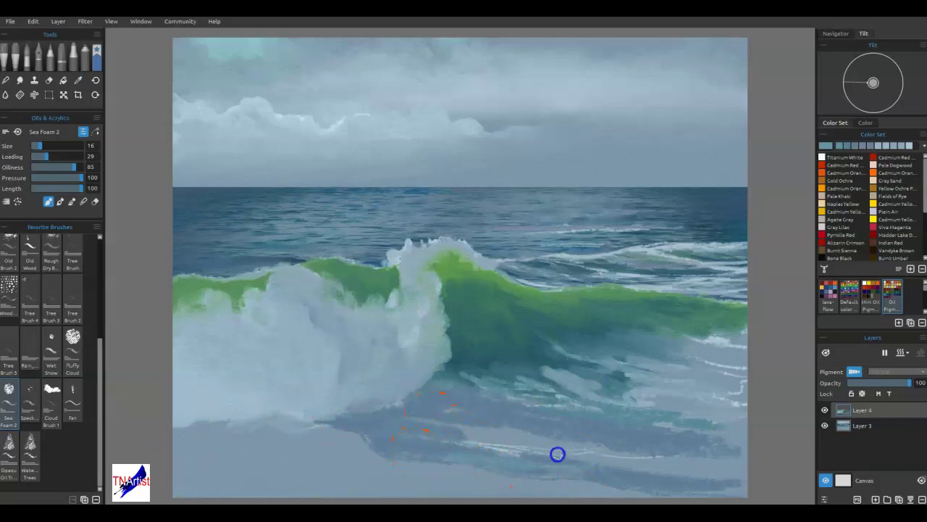
pyautogui.moveTo(729, 463); pyautogui.dragTo(741, 442)
pyautogui.moveTo(619, 439)
pyautogui.mouseDown()
pyautogui.moveTo(749, 437)
pyautogui.moveTo(751, 423)
pyautogui.moveTo(738, 411)
pyautogui.mouseUp()
pyautogui.moveTo(640, 408); pyautogui.dragTo(728, 411)
# Step: Pick the purple-grey from the recent colours and add streaks to the wave's base and the near foreground
pyautogui.click(864, 146)
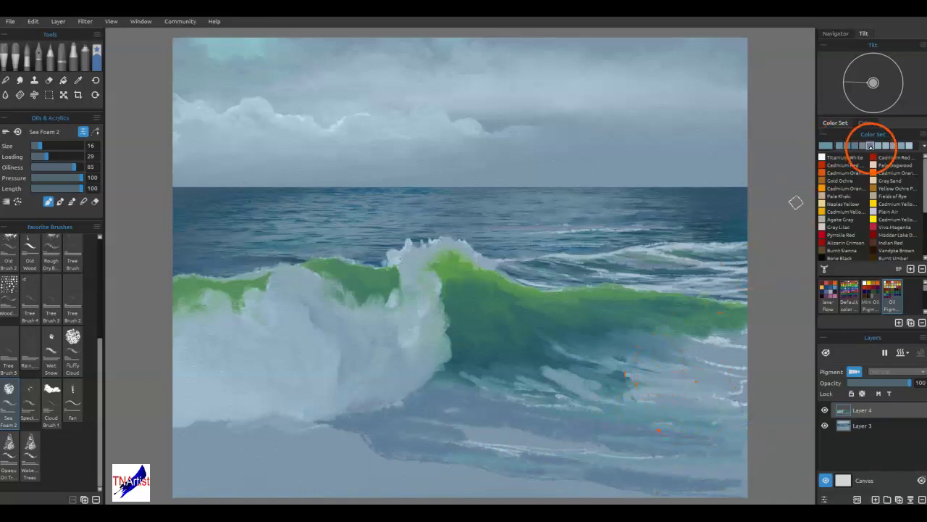
pyautogui.moveTo(631, 396)
pyautogui.mouseDown()
pyautogui.moveTo(698, 404)
pyautogui.moveTo(718, 394)
pyautogui.mouseUp()
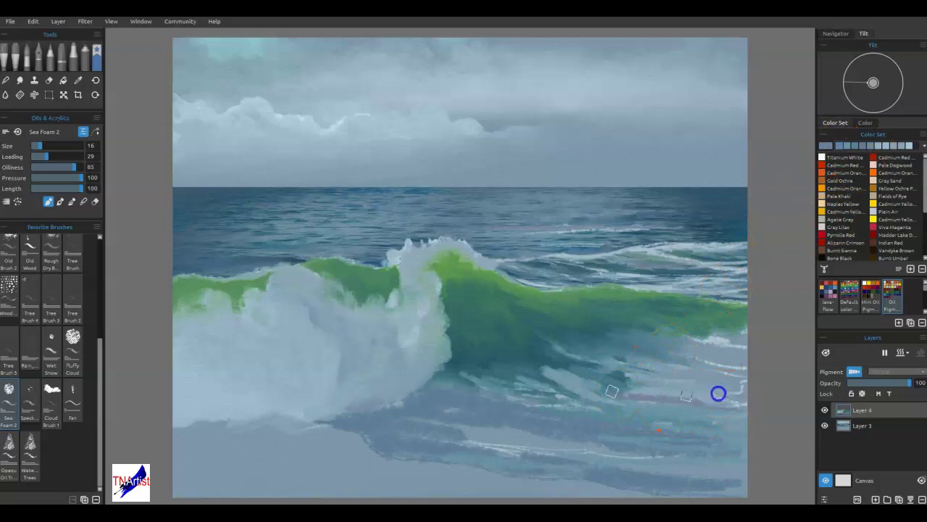
pyautogui.moveTo(638, 381)
pyautogui.mouseDown()
pyautogui.moveTo(739, 381)
pyautogui.moveTo(667, 330)
pyautogui.mouseUp()
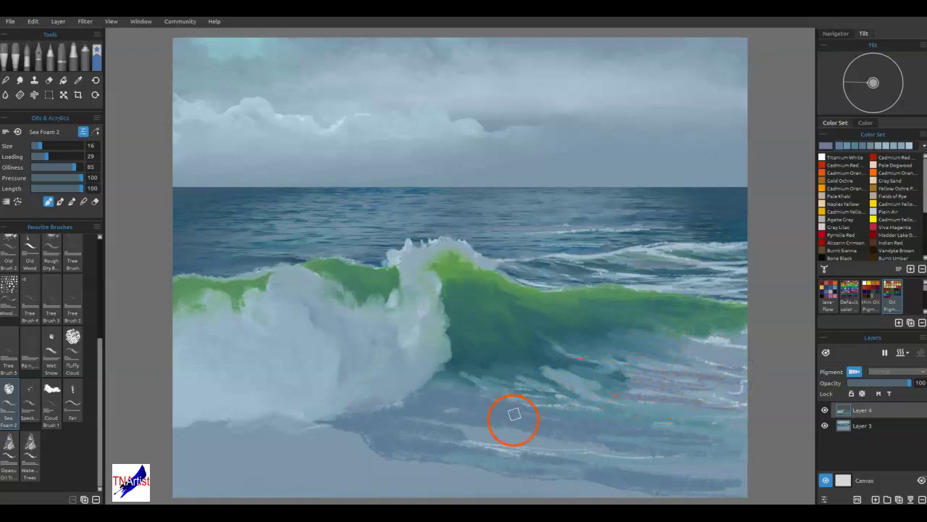
pyautogui.moveTo(562, 445)
pyautogui.mouseDown()
pyautogui.moveTo(319, 466)
pyautogui.moveTo(166, 460)
pyautogui.moveTo(233, 459)
pyautogui.moveTo(189, 458)
pyautogui.moveTo(260, 473)
pyautogui.moveTo(163, 453)
pyautogui.moveTo(245, 453)
pyautogui.moveTo(330, 427)
pyautogui.moveTo(239, 432)
pyautogui.moveTo(254, 427)
pyautogui.moveTo(170, 444)
pyautogui.moveTo(203, 430)
pyautogui.mouseUp()
# Step: Sample the blue-grey shadow colour and paint shadow bands under the foam and across the near foreground
pyautogui.moveTo(359, 420); pyautogui.dragTo(348, 426)
pyautogui.keyDown('alt'); pyautogui.click(347, 424); pyautogui.keyUp('alt')
pyautogui.keyDown('alt'); pyautogui.click(245, 433); pyautogui.keyUp('alt')
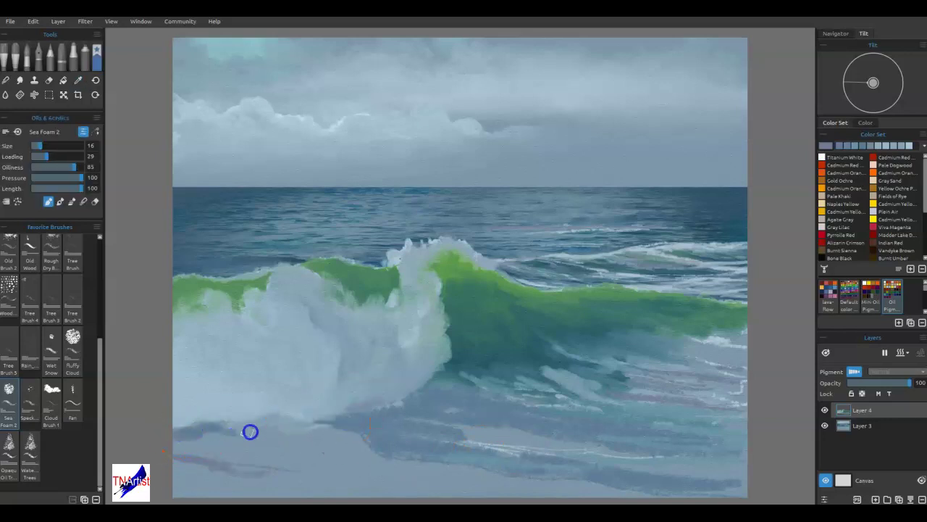
pyautogui.moveTo(315, 425)
pyautogui.mouseDown()
pyautogui.moveTo(199, 432)
pyautogui.moveTo(230, 424)
pyautogui.moveTo(230, 451)
pyautogui.moveTo(255, 460)
pyautogui.moveTo(189, 449)
pyautogui.moveTo(311, 462)
pyautogui.moveTo(286, 463)
pyautogui.moveTo(395, 491)
pyautogui.moveTo(373, 495)
pyautogui.moveTo(349, 487)
pyautogui.moveTo(528, 491)
pyautogui.mouseUp()
pyautogui.moveTo(526, 457); pyautogui.dragTo(526, 457)
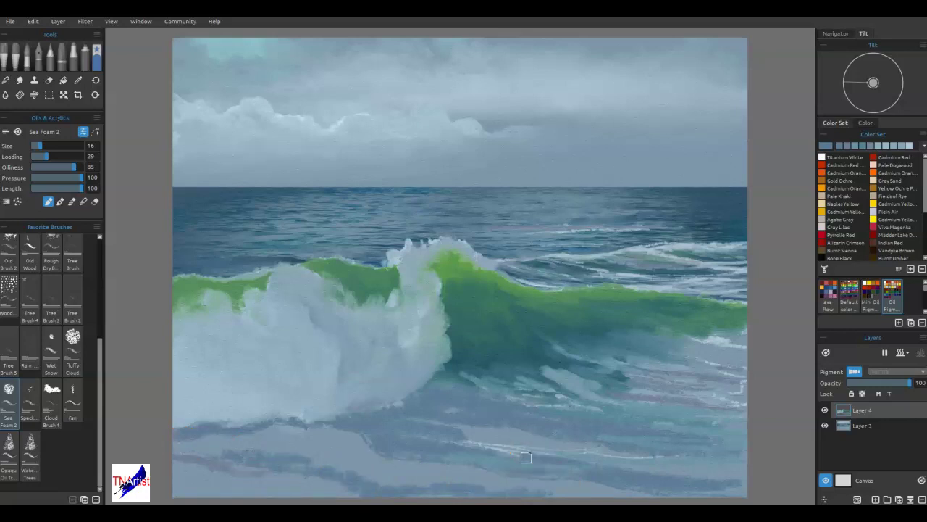
# Step: Sample the dark teal from the wave's face and paint streaks across its lower slope and base
pyautogui.moveTo(708, 402)
pyautogui.mouseDown()
pyautogui.moveTo(652, 393)
pyautogui.moveTo(733, 396)
pyautogui.moveTo(612, 401)
pyautogui.moveTo(660, 412)
pyautogui.moveTo(695, 378)
pyautogui.moveTo(748, 369)
pyautogui.moveTo(752, 360)
pyautogui.moveTo(689, 354)
pyautogui.moveTo(745, 337)
pyautogui.moveTo(645, 333)
pyautogui.moveTo(625, 342)
pyautogui.moveTo(692, 350)
pyautogui.moveTo(612, 324)
pyautogui.moveTo(634, 347)
pyautogui.moveTo(617, 345)
pyautogui.moveTo(675, 345)
pyautogui.moveTo(574, 331)
pyautogui.moveTo(579, 345)
pyautogui.moveTo(588, 341)
pyautogui.moveTo(578, 334)
pyautogui.moveTo(652, 349)
pyautogui.moveTo(651, 332)
pyautogui.moveTo(720, 355)
pyautogui.mouseUp()
pyautogui.keyDown('alt'); pyautogui.click(578, 334); pyautogui.keyUp('alt')
pyautogui.moveTo(617, 364); pyautogui.dragTo(659, 376)
pyautogui.moveTo(570, 378)
pyautogui.mouseDown()
pyautogui.moveTo(619, 387)
pyautogui.moveTo(610, 388)
pyautogui.mouseUp()
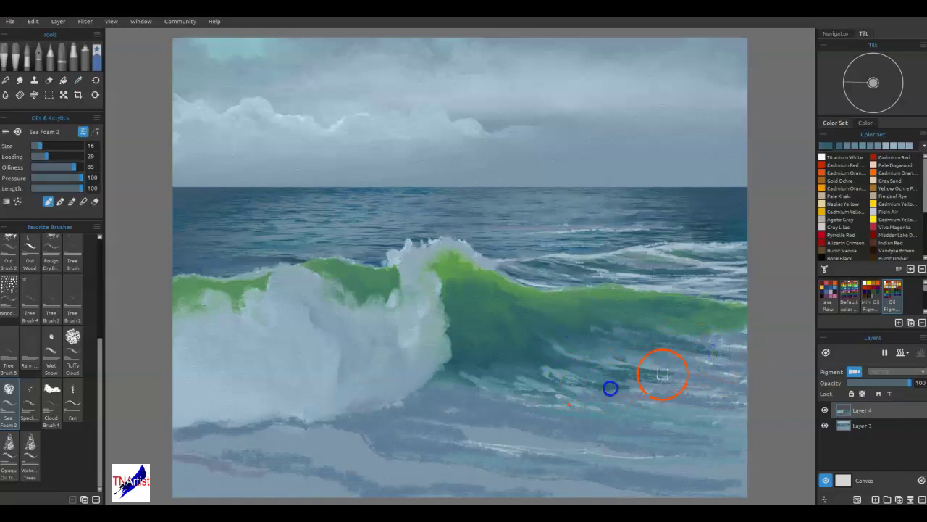
# Step: Set the paint colour to dark blue #2f416b and add shadow accents at the wave's base, in the foreground and under the foam
pyautogui.click(826, 147)
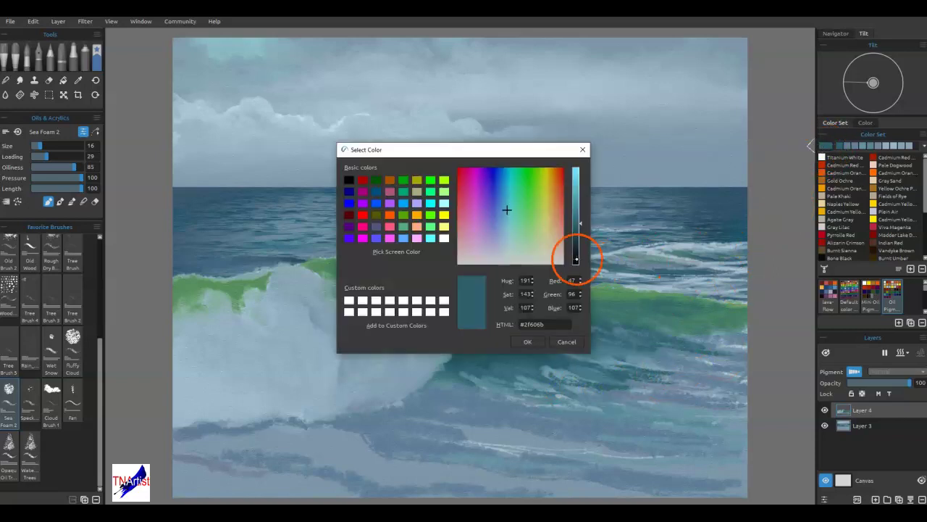
pyautogui.click(507, 210)
pyautogui.click(527, 341)
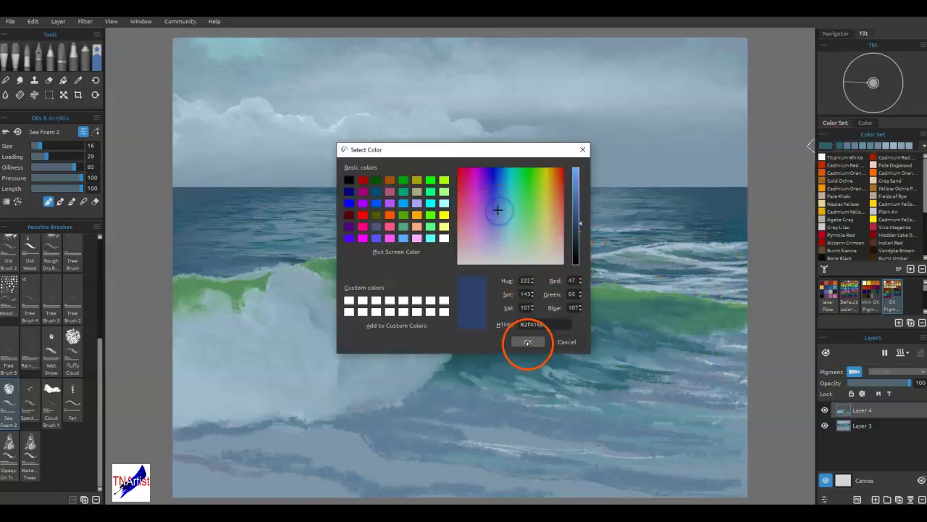
pyautogui.moveTo(604, 380)
pyautogui.mouseDown()
pyautogui.moveTo(714, 394)
pyautogui.moveTo(570, 397)
pyautogui.mouseUp()
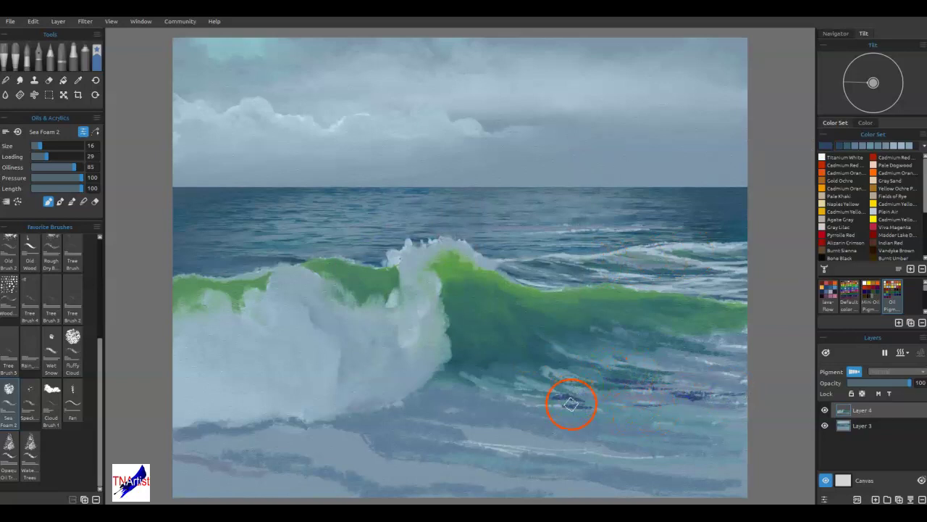
pyautogui.moveTo(563, 451); pyautogui.dragTo(645, 457)
pyautogui.moveTo(481, 441)
pyautogui.mouseDown()
pyautogui.moveTo(569, 449)
pyautogui.moveTo(565, 440)
pyautogui.mouseUp()
pyautogui.moveTo(506, 486)
pyautogui.mouseDown()
pyautogui.moveTo(586, 482)
pyautogui.moveTo(449, 459)
pyautogui.moveTo(348, 425)
pyautogui.moveTo(375, 439)
pyautogui.moveTo(321, 431)
pyautogui.moveTo(385, 447)
pyautogui.moveTo(326, 435)
pyautogui.moveTo(353, 413)
pyautogui.mouseUp()
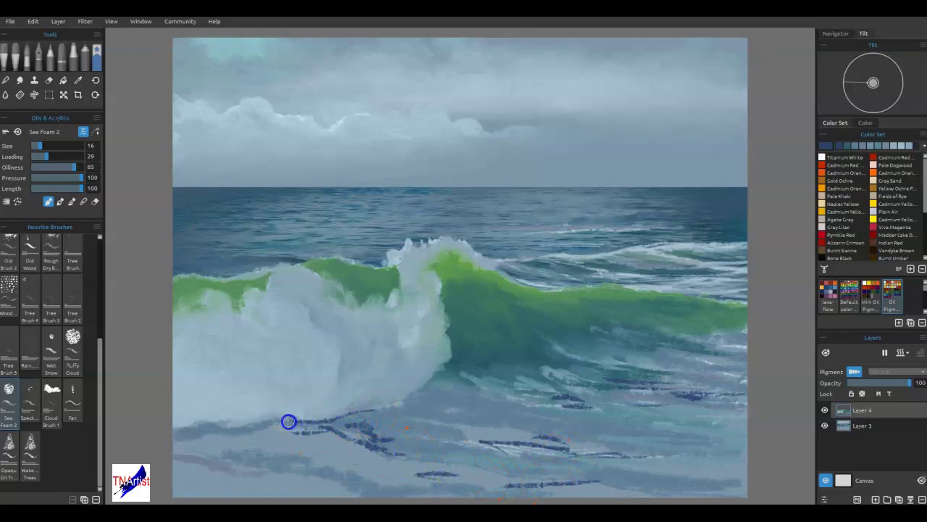
pyautogui.moveTo(229, 428); pyautogui.dragTo(191, 426)
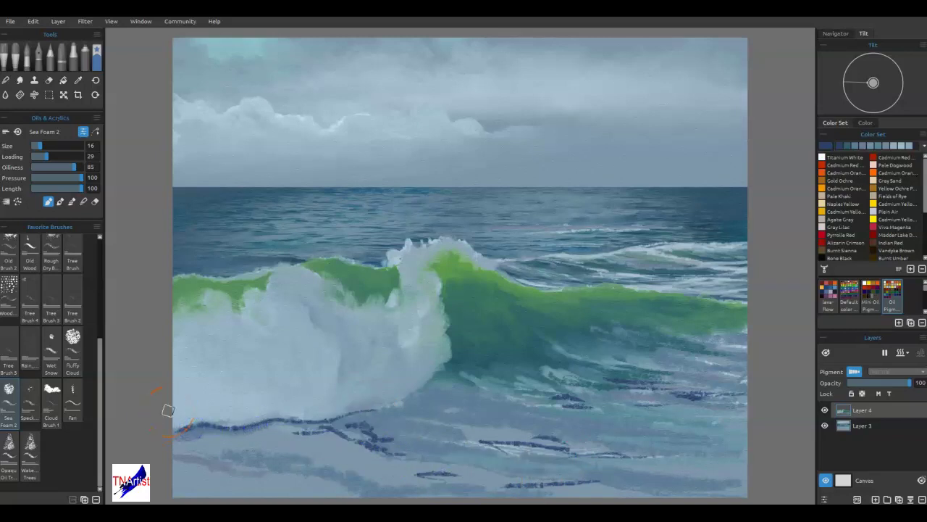
# Step: Blend the dark blue accents into the surrounding water and along the foam's lower edge using Sea Foam 2
pyautogui.press('n')
pyautogui.moveTo(680, 390)
pyautogui.mouseDown()
pyautogui.moveTo(610, 381)
pyautogui.moveTo(711, 398)
pyautogui.moveTo(735, 391)
pyautogui.moveTo(664, 397)
pyautogui.moveTo(702, 398)
pyautogui.mouseUp()
pyautogui.moveTo(608, 393)
pyautogui.mouseDown()
pyautogui.moveTo(555, 400)
pyautogui.moveTo(582, 404)
pyautogui.mouseUp()
pyautogui.moveTo(546, 452)
pyautogui.mouseDown()
pyautogui.moveTo(563, 441)
pyautogui.moveTo(538, 445)
pyautogui.moveTo(643, 456)
pyautogui.mouseUp()
pyautogui.moveTo(516, 485)
pyautogui.mouseDown()
pyautogui.moveTo(553, 490)
pyautogui.moveTo(387, 463)
pyautogui.moveTo(380, 426)
pyautogui.mouseUp()
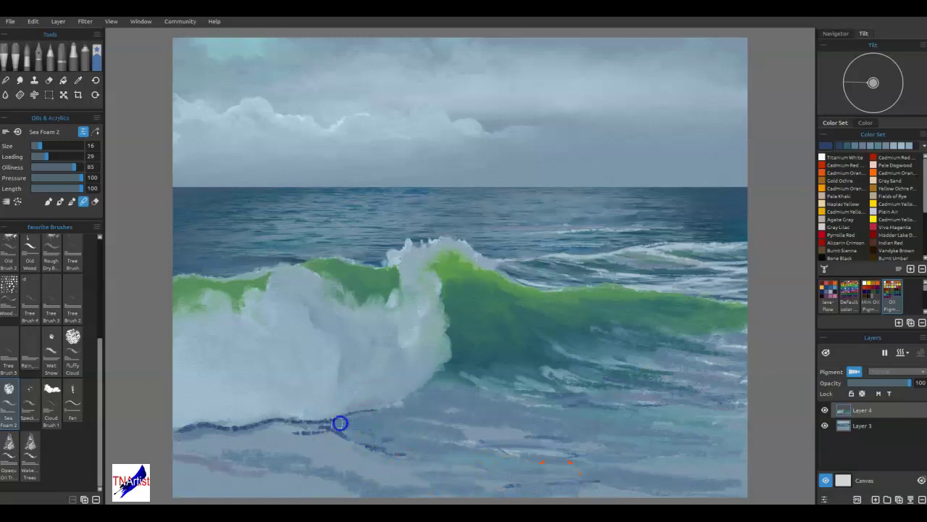
pyautogui.moveTo(311, 434)
pyautogui.mouseDown()
pyautogui.moveTo(298, 428)
pyautogui.moveTo(314, 437)
pyautogui.moveTo(346, 422)
pyautogui.moveTo(253, 429)
pyautogui.mouseUp()
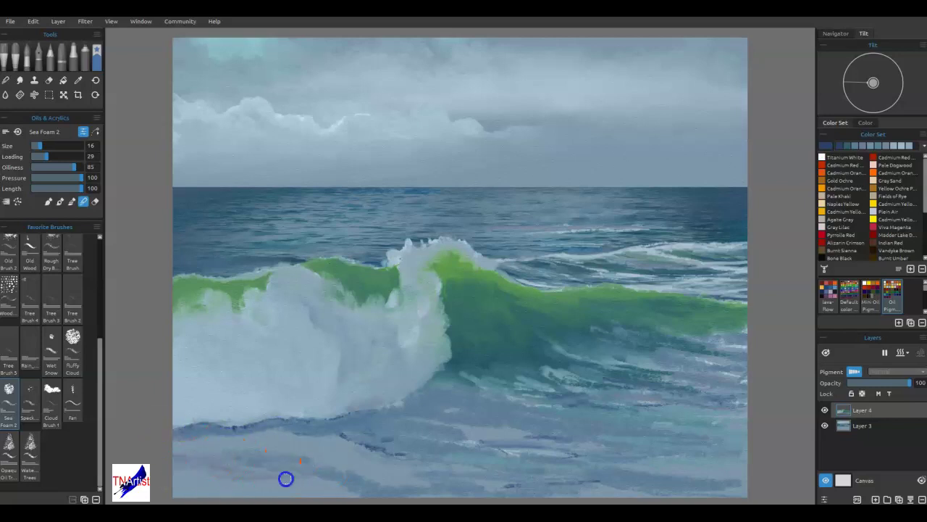
pyautogui.moveTo(399, 462); pyautogui.dragTo(340, 445)
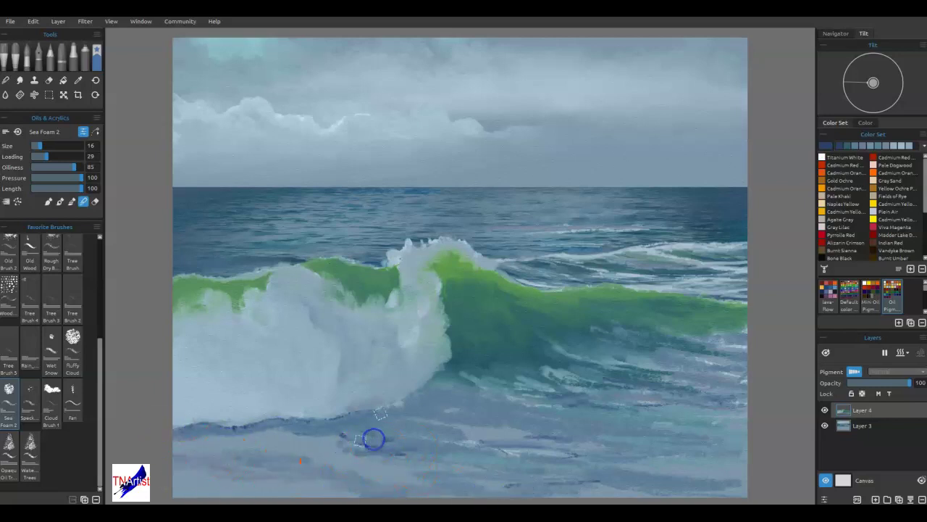
# Step: Blend the foreground water and the wave's lower slope into soft bands using the Fluffy Cloud brush at size 45
pyautogui.click(74, 357)
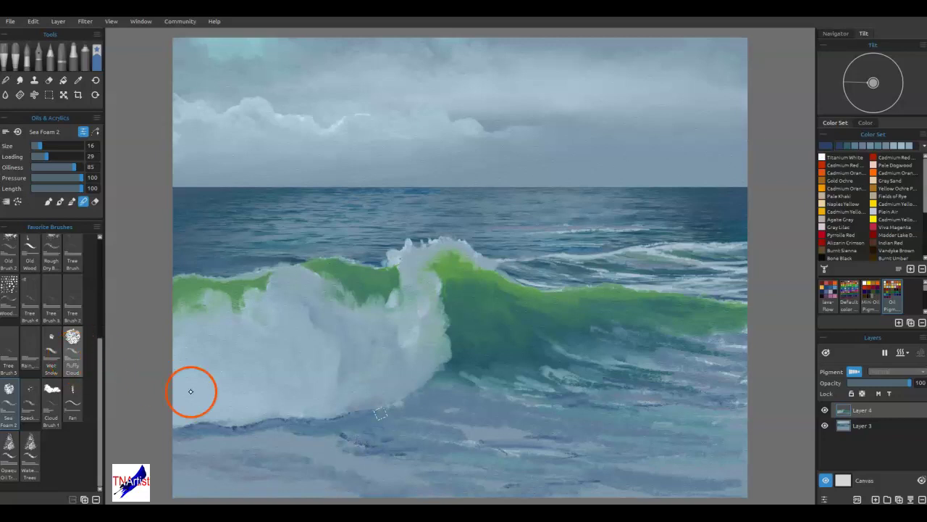
pyautogui.moveTo(689, 440); pyautogui.dragTo(703, 434)
pyautogui.moveTo(596, 407); pyautogui.dragTo(700, 405)
pyautogui.moveTo(549, 358); pyautogui.dragTo(663, 377)
pyautogui.moveTo(355, 420)
pyautogui.mouseDown()
pyautogui.moveTo(324, 426)
pyautogui.moveTo(482, 476)
pyautogui.mouseUp()
pyautogui.moveTo(535, 463); pyautogui.dragTo(586, 453)
pyautogui.moveTo(568, 401); pyautogui.dragTo(601, 405)
pyautogui.moveTo(546, 379)
pyautogui.mouseDown()
pyautogui.moveTo(681, 392)
pyautogui.moveTo(706, 381)
pyautogui.moveTo(667, 340)
pyautogui.moveTo(745, 337)
pyautogui.mouseUp()
pyautogui.moveTo(652, 336); pyautogui.dragTo(700, 355)
pyautogui.moveTo(602, 360); pyautogui.dragTo(655, 380)
pyautogui.moveTo(523, 377); pyautogui.dragTo(582, 402)
pyautogui.moveTo(327, 449); pyautogui.dragTo(434, 462)
pyautogui.moveTo(377, 474); pyautogui.dragTo(465, 480)
pyautogui.moveTo(292, 455); pyautogui.dragTo(391, 474)
pyautogui.moveTo(319, 468)
pyautogui.mouseDown()
pyautogui.moveTo(351, 473)
pyautogui.moveTo(294, 447)
pyautogui.moveTo(232, 437)
pyautogui.moveTo(304, 437)
pyautogui.moveTo(192, 442)
pyautogui.moveTo(364, 442)
pyautogui.moveTo(326, 479)
pyautogui.moveTo(339, 472)
pyautogui.moveTo(317, 454)
pyautogui.moveTo(323, 431)
pyautogui.mouseUp()
pyautogui.moveTo(401, 410)
pyautogui.mouseDown()
pyautogui.moveTo(372, 413)
pyautogui.moveTo(437, 404)
pyautogui.moveTo(534, 451)
pyautogui.moveTo(480, 443)
pyautogui.moveTo(517, 433)
pyautogui.moveTo(615, 476)
pyautogui.moveTo(526, 483)
pyautogui.mouseUp()
pyautogui.moveTo(625, 439)
pyautogui.mouseDown()
pyautogui.moveTo(746, 464)
pyautogui.moveTo(751, 456)
pyautogui.mouseUp()
pyautogui.moveTo(608, 464); pyautogui.dragTo(677, 461)
pyautogui.moveTo(597, 462)
pyautogui.mouseDown()
pyautogui.moveTo(585, 462)
pyautogui.moveTo(654, 479)
pyautogui.mouseUp()
pyautogui.moveTo(545, 460); pyautogui.dragTo(552, 456)
pyautogui.moveTo(499, 475); pyautogui.dragTo(463, 462)
pyautogui.moveTo(488, 497); pyautogui.dragTo(531, 486)
pyautogui.moveTo(604, 487); pyautogui.dragTo(628, 464)
pyautogui.moveTo(551, 404); pyautogui.dragTo(486, 381)
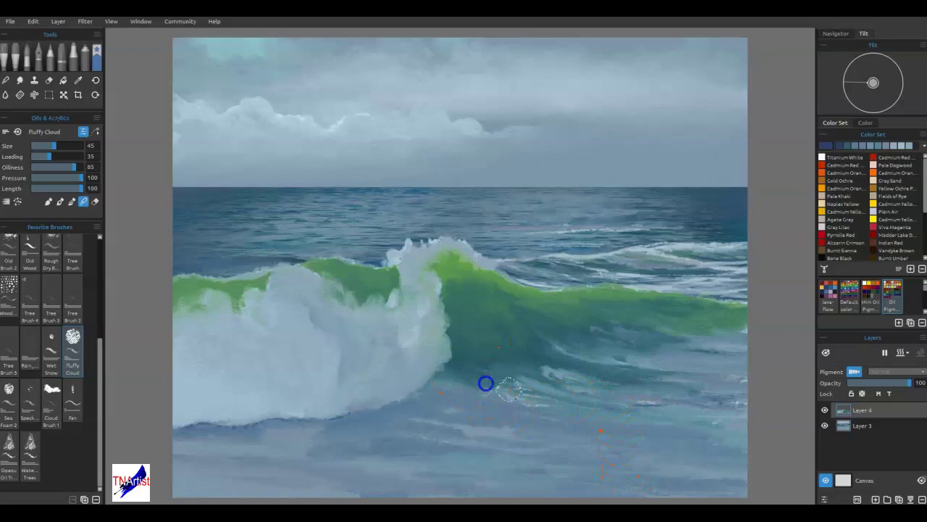
pyautogui.moveTo(619, 411)
pyautogui.mouseDown()
pyautogui.moveTo(566, 381)
pyautogui.moveTo(586, 375)
pyautogui.moveTo(550, 369)
pyautogui.moveTo(597, 381)
pyautogui.moveTo(599, 391)
pyautogui.moveTo(629, 387)
pyautogui.moveTo(553, 347)
pyautogui.moveTo(635, 372)
pyautogui.mouseUp()
pyautogui.moveTo(443, 388)
pyautogui.mouseDown()
pyautogui.moveTo(464, 396)
pyautogui.moveTo(468, 418)
pyautogui.moveTo(647, 423)
pyautogui.moveTo(685, 400)
pyautogui.moveTo(737, 404)
pyautogui.moveTo(749, 391)
pyautogui.mouseUp()
pyautogui.moveTo(639, 377)
pyautogui.mouseDown()
pyautogui.moveTo(660, 364)
pyautogui.moveTo(652, 356)
pyautogui.moveTo(616, 356)
pyautogui.moveTo(552, 334)
pyautogui.moveTo(609, 327)
pyautogui.mouseUp()
pyautogui.moveTo(674, 359); pyautogui.dragTo(753, 346)
pyautogui.moveTo(694, 336); pyautogui.dragTo(723, 331)
pyautogui.moveTo(664, 371); pyautogui.dragTo(622, 442)
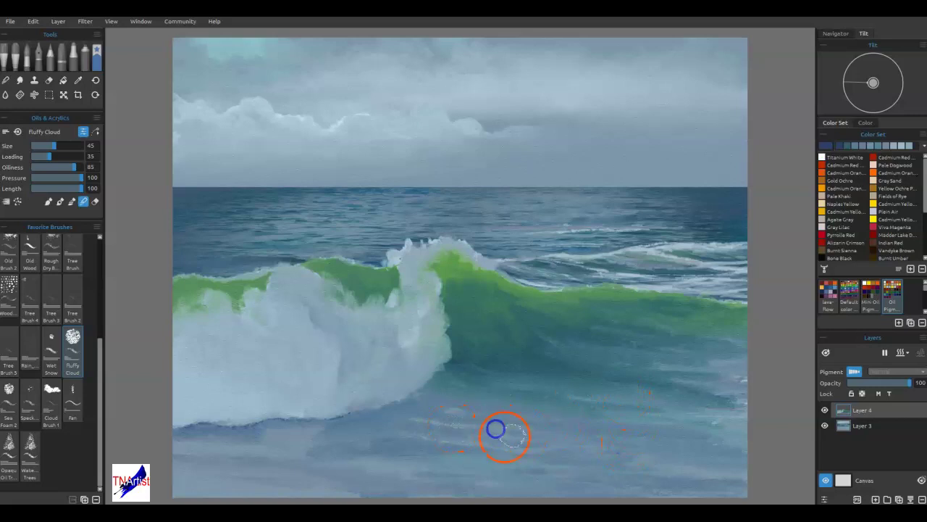
pyautogui.moveTo(363, 447)
pyautogui.mouseDown()
pyautogui.moveTo(300, 449)
pyautogui.moveTo(486, 481)
pyautogui.mouseUp()
pyautogui.moveTo(392, 455); pyautogui.dragTo(284, 443)
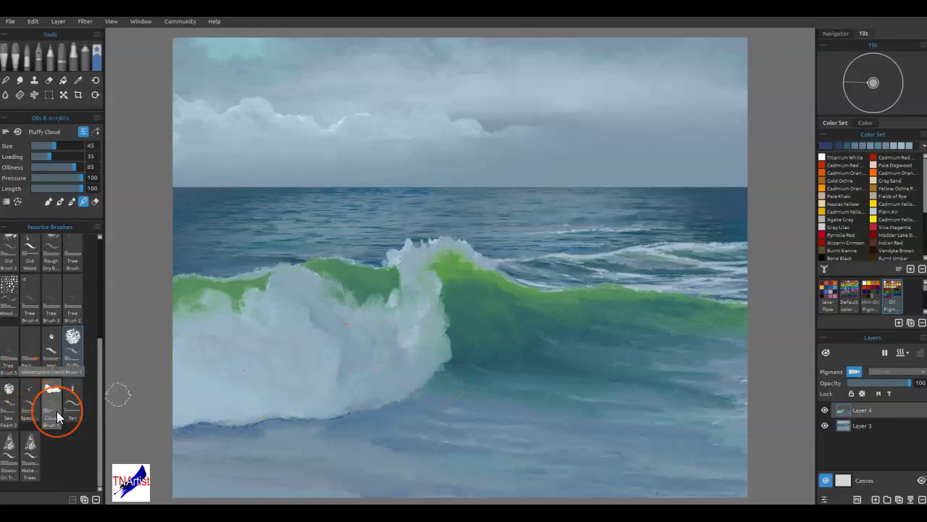
# Step: Select the Sea Foam 2 brush, sample a light cloud tone, and paint a small foam stroke in the near foreground
pyautogui.click(7, 402)
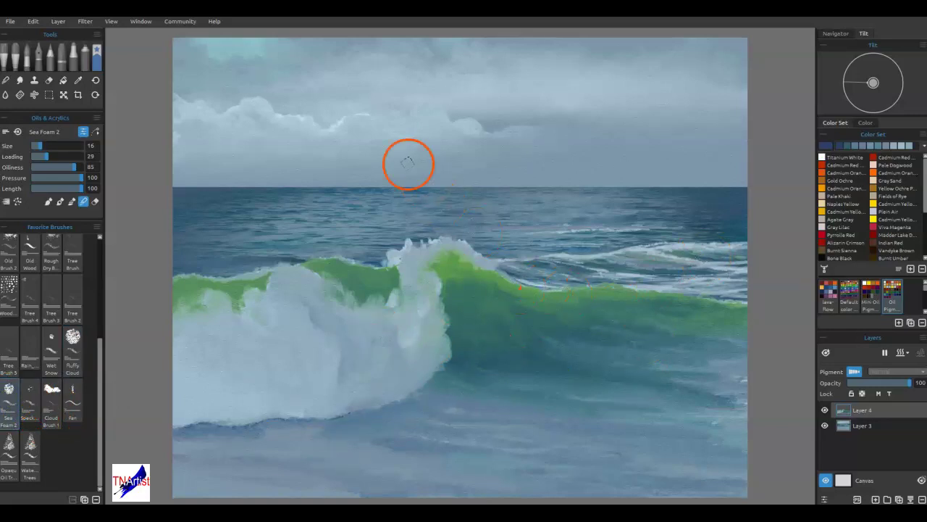
pyautogui.press('alt')
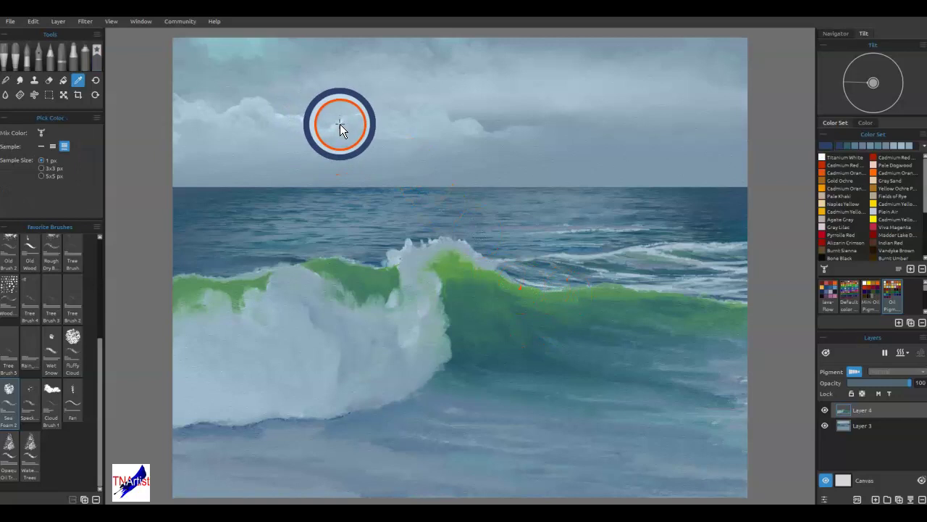
pyautogui.keyDown('alt'); pyautogui.click(340, 122); pyautogui.keyUp('alt')
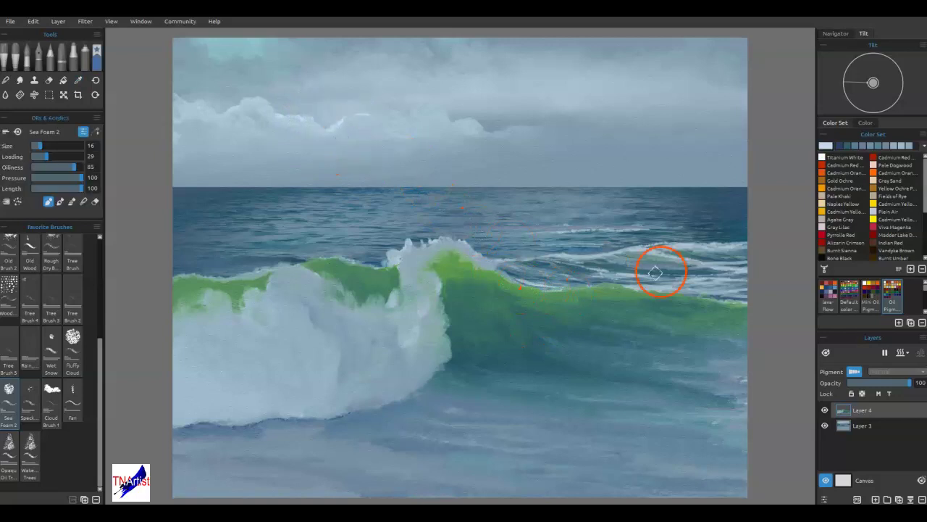
pyautogui.moveTo(273, 457); pyautogui.dragTo(308, 456)
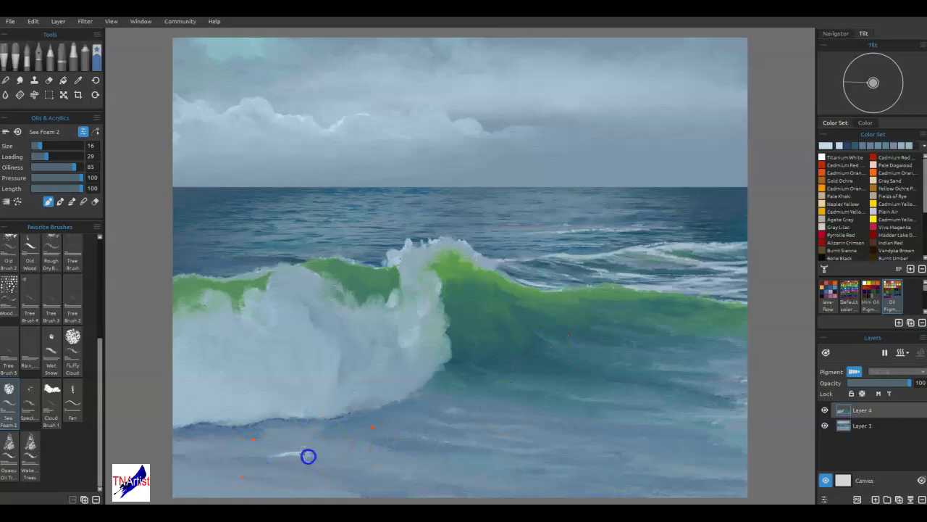
# Step: Change the paint colour to a warm off-white and paint the first foam streaks in the near foreground below the white water
pyautogui.click(825, 146)
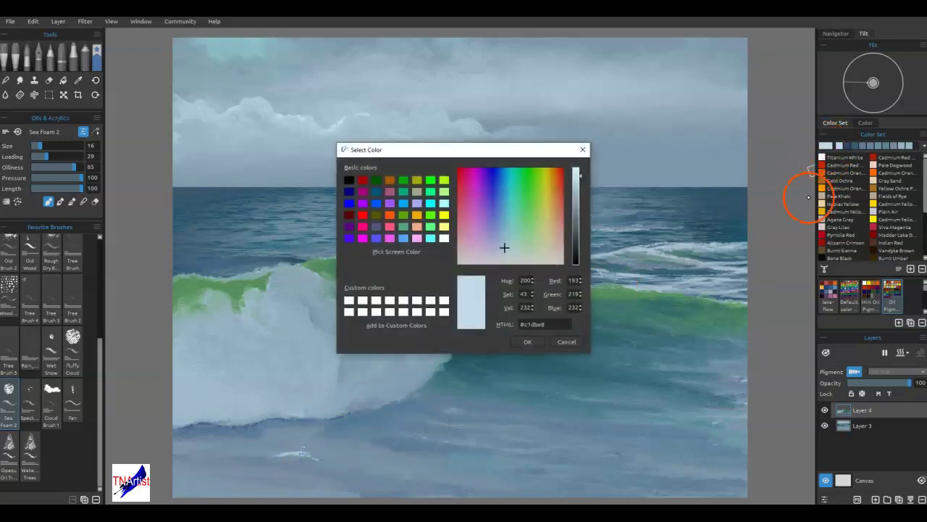
pyautogui.click(542, 252)
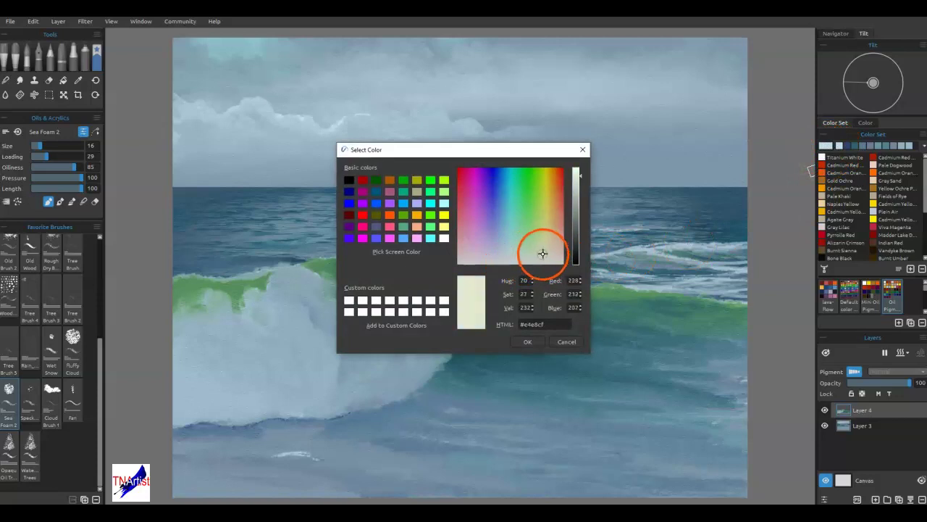
pyautogui.moveTo(542, 253); pyautogui.dragTo(539, 259)
pyautogui.click(531, 342)
pyautogui.moveTo(280, 455)
pyautogui.mouseDown()
pyautogui.moveTo(335, 468)
pyautogui.moveTo(323, 456)
pyautogui.moveTo(315, 403)
pyautogui.moveTo(326, 450)
pyautogui.moveTo(272, 449)
pyautogui.moveTo(279, 440)
pyautogui.moveTo(308, 451)
pyautogui.mouseUp()
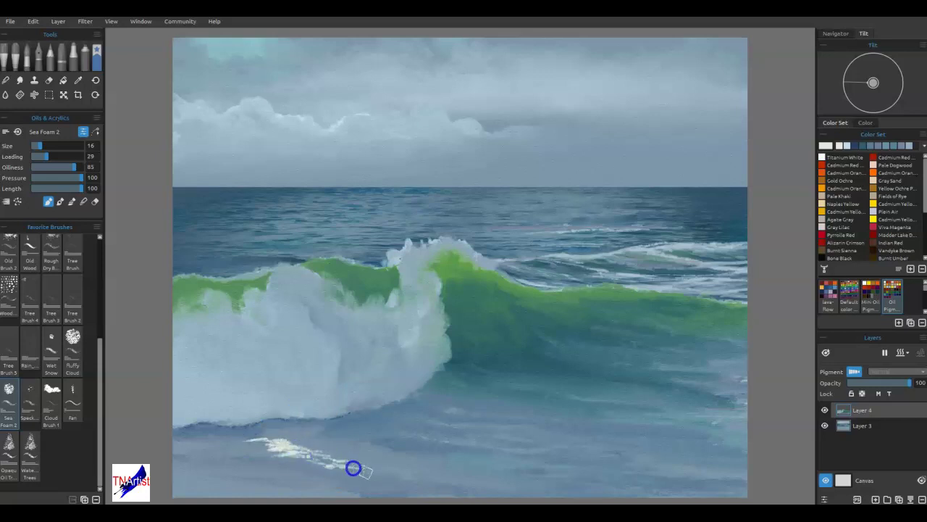
pyautogui.moveTo(360, 468); pyautogui.dragTo(366, 472)
pyautogui.moveTo(255, 441)
pyautogui.mouseDown()
pyautogui.moveTo(277, 454)
pyautogui.moveTo(216, 446)
pyautogui.moveTo(227, 442)
pyautogui.moveTo(173, 449)
pyautogui.moveTo(242, 472)
pyautogui.moveTo(285, 464)
pyautogui.moveTo(237, 462)
pyautogui.moveTo(287, 462)
pyautogui.moveTo(342, 477)
pyautogui.moveTo(270, 477)
pyautogui.moveTo(341, 485)
pyautogui.moveTo(348, 495)
pyautogui.moveTo(261, 496)
pyautogui.moveTo(271, 457)
pyautogui.mouseUp()
# Step: Extend the off-white foam streaks across the near foreground, alternating between painting and blending
pyautogui.press('b')
pyautogui.moveTo(350, 489)
pyautogui.mouseDown()
pyautogui.moveTo(406, 497)
pyautogui.moveTo(302, 451)
pyautogui.moveTo(381, 463)
pyautogui.moveTo(305, 449)
pyautogui.mouseUp()
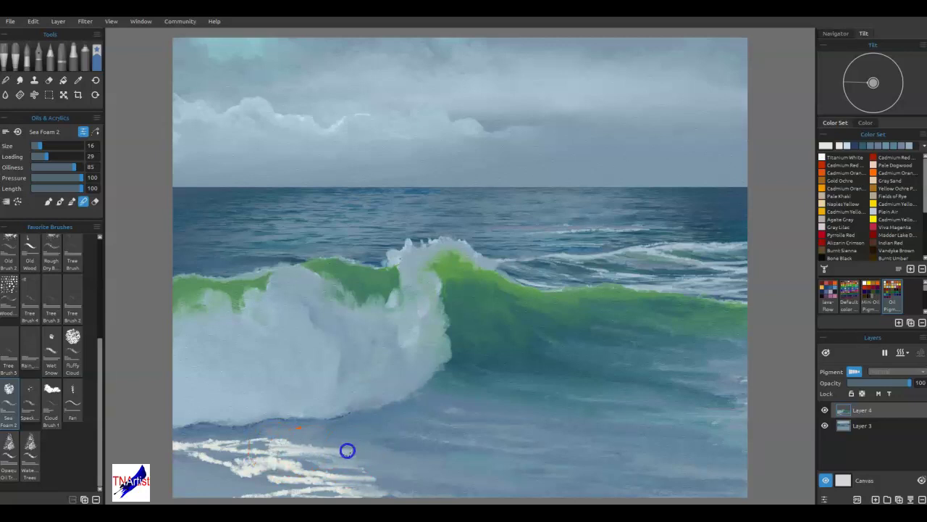
pyautogui.moveTo(369, 462)
pyautogui.mouseDown()
pyautogui.moveTo(215, 442)
pyautogui.moveTo(278, 443)
pyautogui.moveTo(253, 439)
pyautogui.moveTo(249, 451)
pyautogui.moveTo(433, 495)
pyautogui.moveTo(247, 486)
pyautogui.moveTo(269, 483)
pyautogui.moveTo(249, 472)
pyautogui.moveTo(172, 476)
pyautogui.moveTo(221, 468)
pyautogui.moveTo(205, 462)
pyautogui.moveTo(225, 445)
pyautogui.moveTo(290, 445)
pyautogui.moveTo(373, 464)
pyautogui.moveTo(418, 493)
pyautogui.moveTo(369, 491)
pyautogui.moveTo(470, 488)
pyautogui.moveTo(403, 486)
pyautogui.moveTo(298, 441)
pyautogui.moveTo(393, 468)
pyautogui.moveTo(271, 441)
pyautogui.moveTo(363, 436)
pyautogui.mouseUp()
pyautogui.press('b')
pyautogui.moveTo(279, 436)
pyautogui.mouseDown()
pyautogui.moveTo(307, 438)
pyautogui.moveTo(275, 428)
pyautogui.moveTo(292, 435)
pyautogui.moveTo(181, 441)
pyautogui.moveTo(281, 444)
pyautogui.moveTo(325, 457)
pyautogui.moveTo(414, 453)
pyautogui.moveTo(389, 478)
pyautogui.moveTo(333, 460)
pyautogui.moveTo(394, 462)
pyautogui.mouseUp()
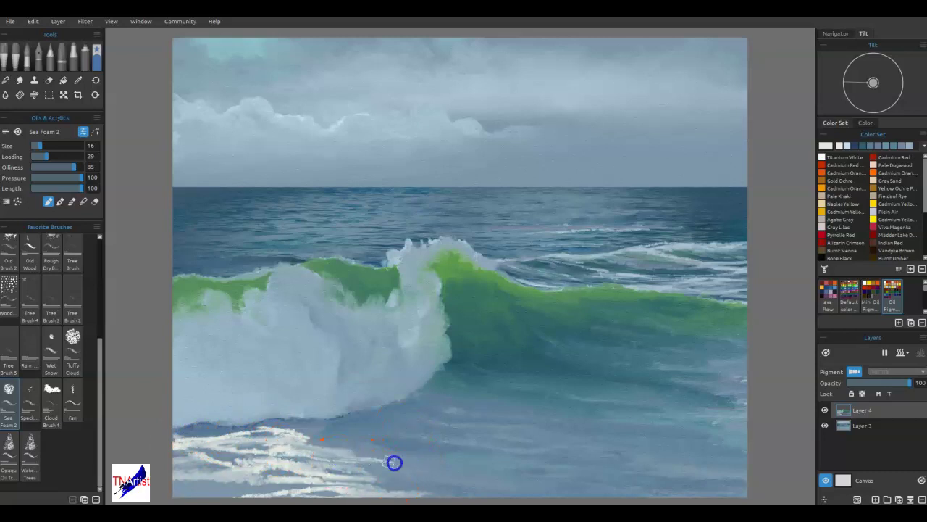
pyautogui.moveTo(517, 478)
pyautogui.mouseDown()
pyautogui.moveTo(678, 487)
pyautogui.moveTo(502, 496)
pyautogui.moveTo(532, 494)
pyautogui.moveTo(520, 491)
pyautogui.moveTo(528, 485)
pyautogui.moveTo(506, 483)
pyautogui.moveTo(421, 488)
pyautogui.moveTo(478, 479)
pyautogui.moveTo(420, 482)
pyautogui.moveTo(455, 475)
pyautogui.moveTo(365, 477)
pyautogui.moveTo(412, 471)
pyautogui.moveTo(379, 468)
pyautogui.moveTo(447, 475)
pyautogui.moveTo(514, 467)
pyautogui.moveTo(482, 488)
pyautogui.moveTo(489, 482)
pyautogui.moveTo(470, 480)
pyautogui.moveTo(593, 493)
pyautogui.mouseUp()
pyautogui.press('b')
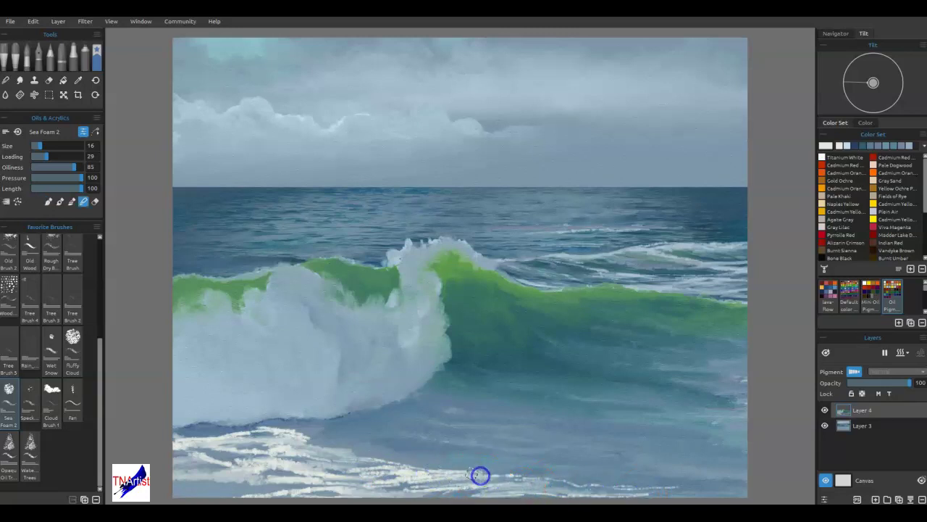
# Step: Sample a pale grey foam tone and paint broken foam patches between the white water's base and the foreground streaks
pyautogui.keyDown('alt'); pyautogui.click(336, 441); pyautogui.keyUp('alt')
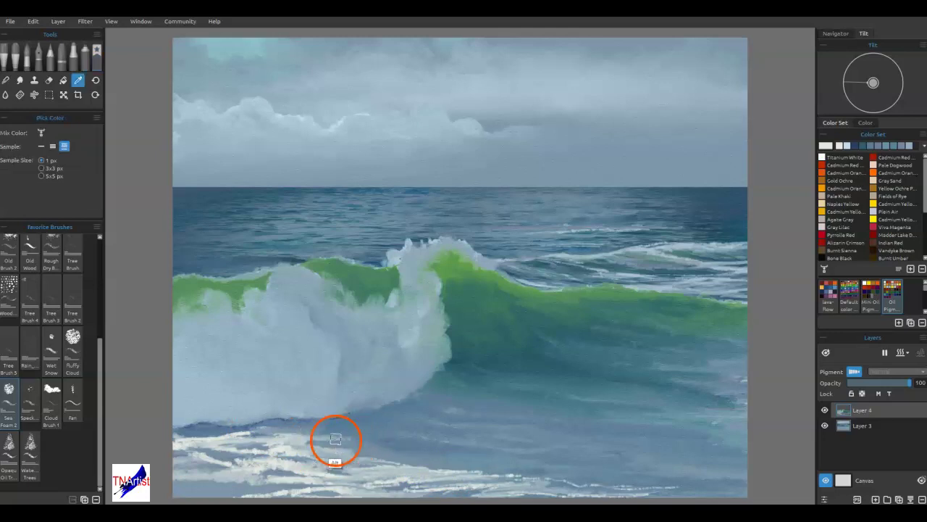
pyautogui.keyDown('alt'); pyautogui.click(332, 438); pyautogui.keyUp('alt')
pyautogui.moveTo(342, 444)
pyautogui.mouseDown()
pyautogui.moveTo(423, 456)
pyautogui.moveTo(409, 444)
pyautogui.mouseUp()
pyautogui.moveTo(364, 429)
pyautogui.mouseDown()
pyautogui.moveTo(394, 436)
pyautogui.moveTo(334, 421)
pyautogui.mouseUp()
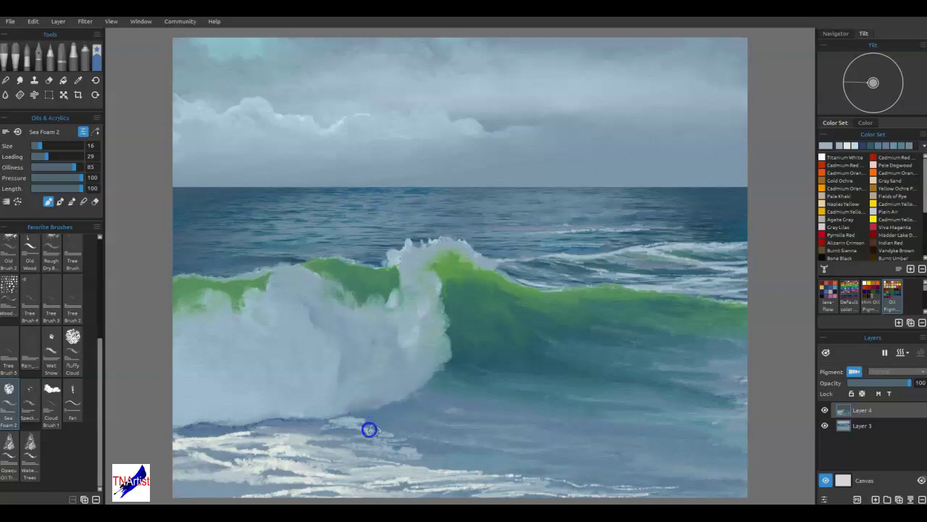
pyautogui.moveTo(421, 437)
pyautogui.mouseDown()
pyautogui.moveTo(396, 434)
pyautogui.moveTo(428, 426)
pyautogui.moveTo(374, 419)
pyautogui.moveTo(422, 425)
pyautogui.moveTo(459, 444)
pyautogui.moveTo(443, 438)
pyautogui.moveTo(473, 434)
pyautogui.moveTo(387, 414)
pyautogui.mouseUp()
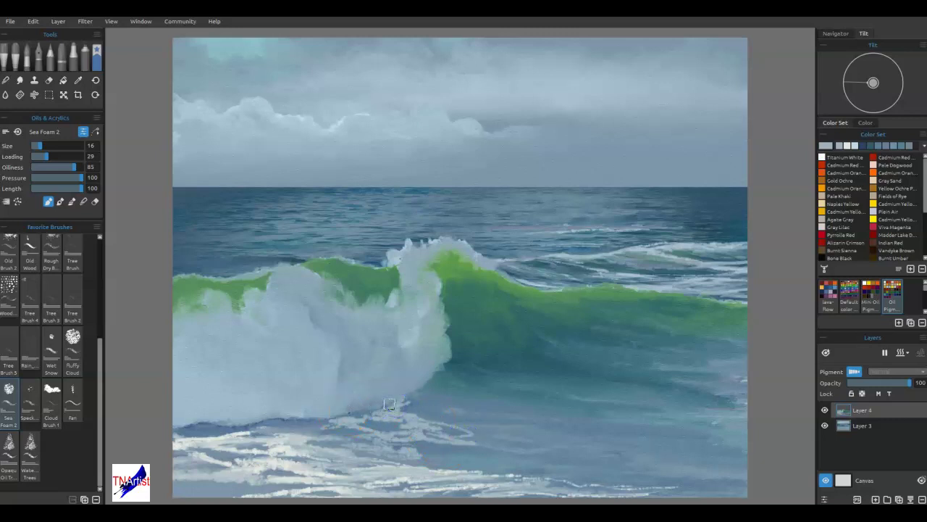
pyautogui.moveTo(389, 404)
pyautogui.mouseDown()
pyautogui.moveTo(369, 401)
pyautogui.moveTo(389, 408)
pyautogui.moveTo(392, 394)
pyautogui.moveTo(359, 415)
pyautogui.mouseUp()
# Step: Sample the blue-grey at the white water's base and paint soft shadow dabs over its lower edge
pyautogui.keyDown('alt'); pyautogui.click(392, 398); pyautogui.keyUp('alt')
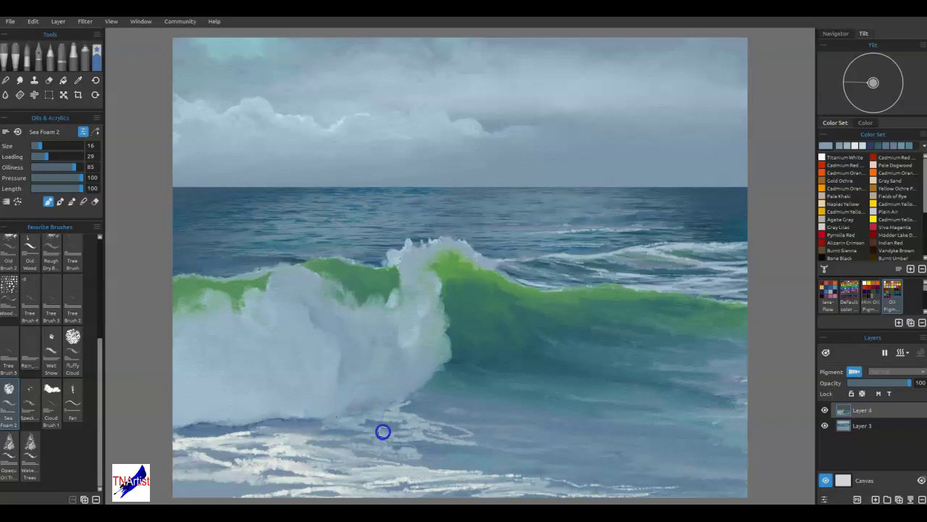
pyautogui.moveTo(398, 383)
pyautogui.mouseDown()
pyautogui.moveTo(410, 423)
pyautogui.moveTo(423, 427)
pyautogui.mouseUp()
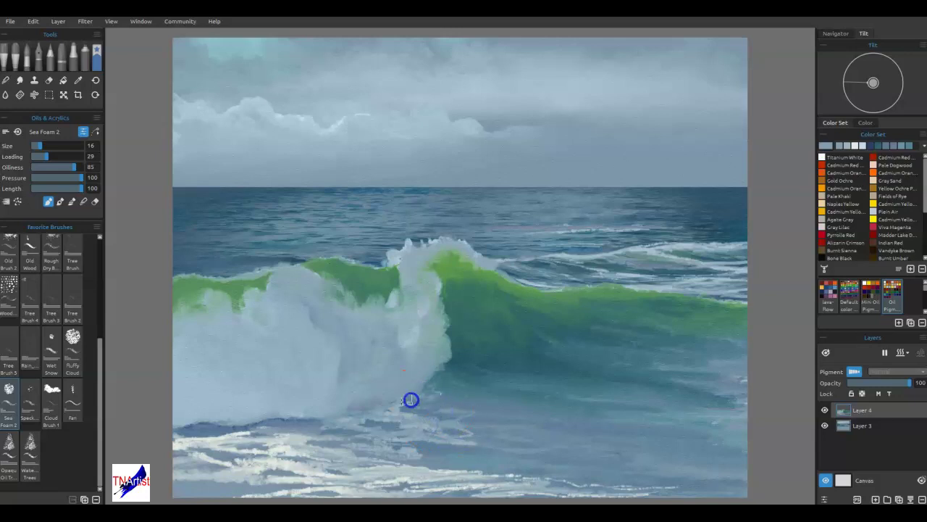
pyautogui.moveTo(421, 408)
pyautogui.mouseDown()
pyautogui.moveTo(445, 391)
pyautogui.moveTo(428, 401)
pyautogui.mouseUp()
# Step: Blend the white water's lower edge and soften the foam streaks across the foreground
pyautogui.press('n')
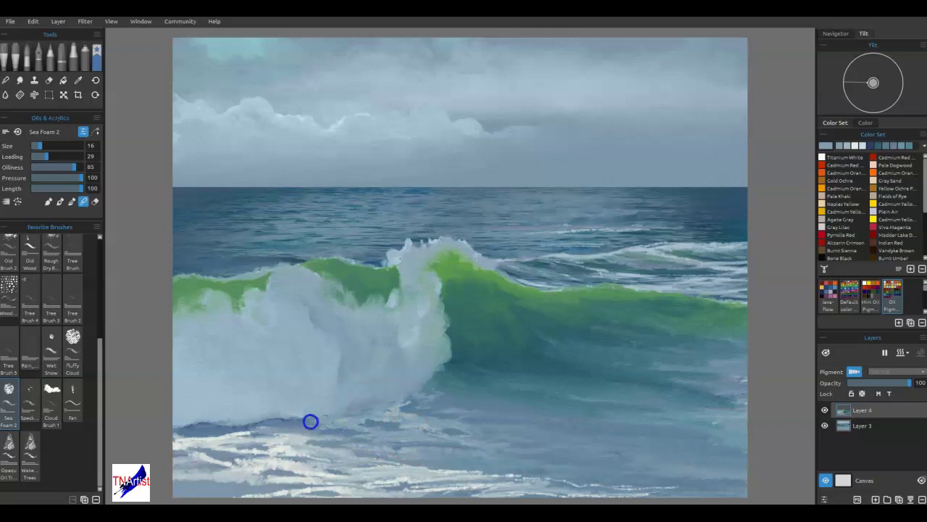
pyautogui.moveTo(387, 418)
pyautogui.mouseDown()
pyautogui.moveTo(267, 422)
pyautogui.moveTo(282, 420)
pyautogui.mouseUp()
pyautogui.moveTo(177, 423); pyautogui.dragTo(184, 428)
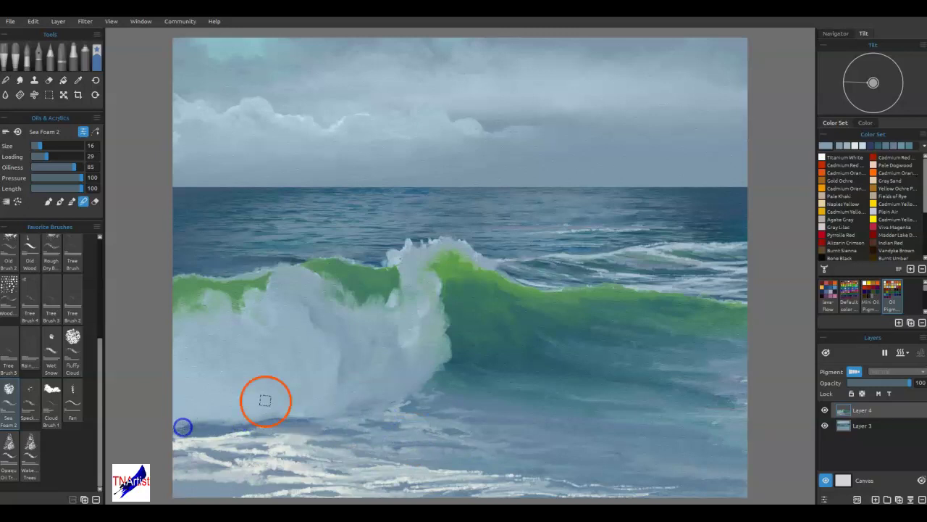
pyautogui.moveTo(321, 478)
pyautogui.mouseDown()
pyautogui.moveTo(215, 494)
pyautogui.moveTo(155, 488)
pyautogui.mouseUp()
pyautogui.moveTo(222, 476); pyautogui.dragTo(203, 477)
pyautogui.moveTo(248, 463)
pyautogui.mouseDown()
pyautogui.moveTo(157, 447)
pyautogui.moveTo(203, 440)
pyautogui.moveTo(168, 426)
pyautogui.moveTo(254, 423)
pyautogui.mouseUp()
pyautogui.moveTo(169, 432)
pyautogui.mouseDown()
pyautogui.moveTo(278, 430)
pyautogui.moveTo(353, 416)
pyautogui.mouseUp()
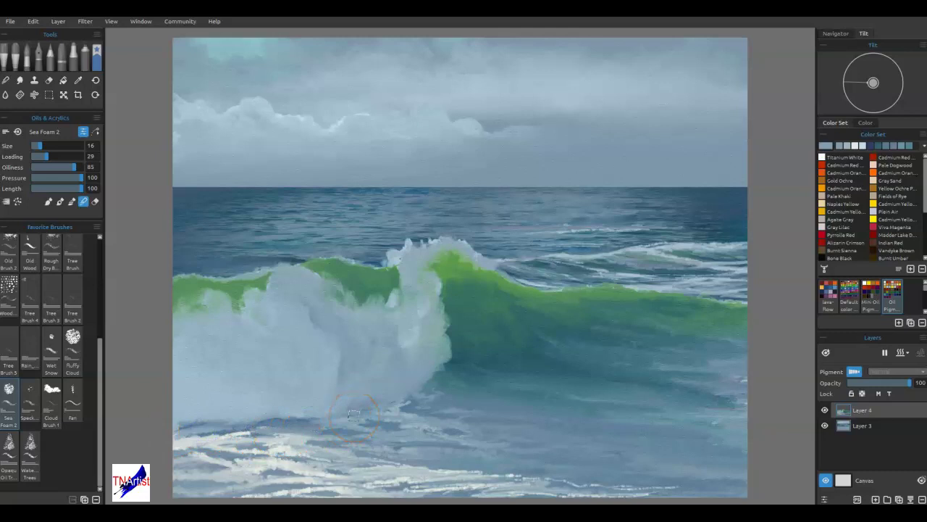
pyautogui.moveTo(388, 481)
pyautogui.mouseDown()
pyautogui.moveTo(350, 484)
pyautogui.moveTo(526, 486)
pyautogui.moveTo(366, 481)
pyautogui.moveTo(252, 497)
pyautogui.moveTo(337, 477)
pyautogui.moveTo(251, 467)
pyautogui.moveTo(283, 459)
pyautogui.moveTo(245, 462)
pyautogui.moveTo(304, 453)
pyautogui.moveTo(257, 448)
pyautogui.moveTo(296, 436)
pyautogui.moveTo(214, 438)
pyautogui.moveTo(287, 428)
pyautogui.mouseUp()
pyautogui.moveTo(719, 418); pyautogui.dragTo(740, 422)
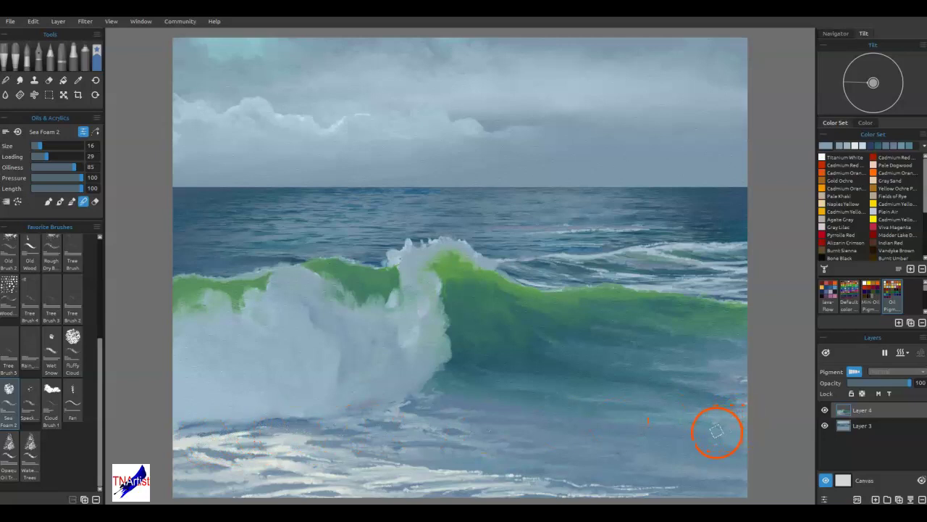
pyautogui.moveTo(459, 480); pyautogui.dragTo(472, 480)
pyautogui.moveTo(628, 484)
pyautogui.mouseDown()
pyautogui.moveTo(680, 487)
pyautogui.moveTo(613, 494)
pyautogui.moveTo(712, 487)
pyautogui.mouseUp()
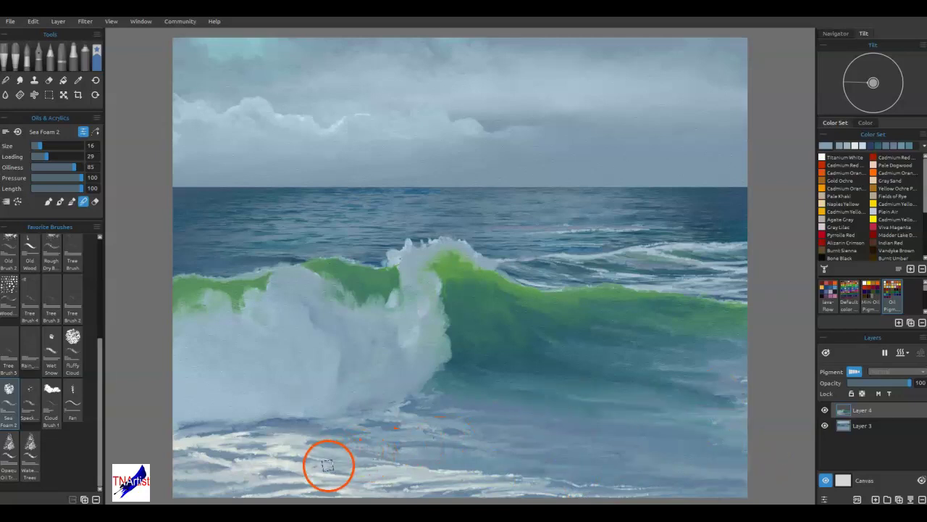
# Step: Sample the off-white foam colour and add foam streaks to the foreground below the green wave
pyautogui.keyDown('alt'); pyautogui.click(327, 477); pyautogui.keyUp('alt')
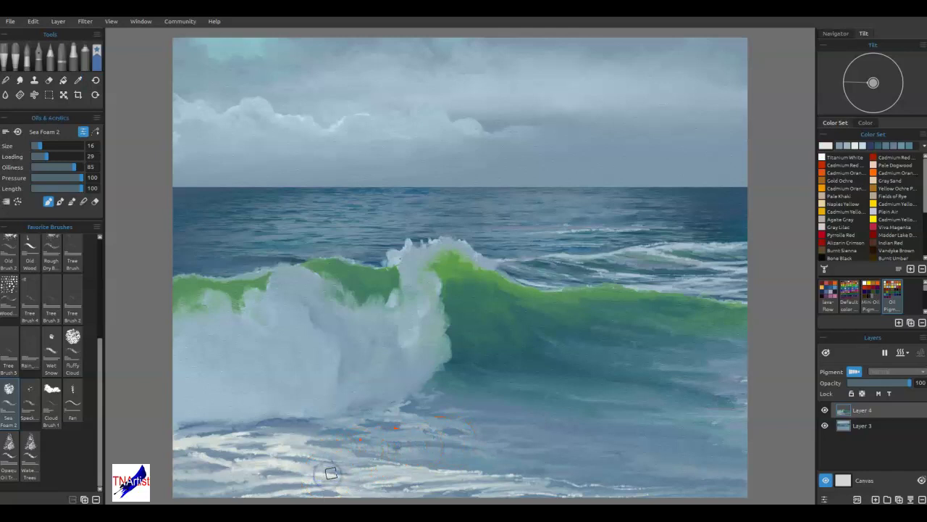
pyautogui.moveTo(510, 444)
pyautogui.mouseDown()
pyautogui.moveTo(742, 471)
pyautogui.moveTo(638, 480)
pyautogui.moveTo(730, 485)
pyautogui.moveTo(630, 494)
pyautogui.moveTo(758, 484)
pyautogui.moveTo(575, 480)
pyautogui.moveTo(741, 470)
pyautogui.moveTo(627, 467)
pyautogui.moveTo(560, 460)
pyautogui.moveTo(571, 445)
pyautogui.moveTo(505, 451)
pyautogui.mouseUp()
pyautogui.press('w')
pyautogui.moveTo(560, 443)
pyautogui.mouseDown()
pyautogui.moveTo(511, 442)
pyautogui.moveTo(597, 460)
pyautogui.moveTo(757, 467)
pyautogui.moveTo(740, 478)
pyautogui.moveTo(744, 487)
pyautogui.moveTo(590, 497)
pyautogui.moveTo(636, 490)
pyautogui.moveTo(566, 494)
pyautogui.moveTo(749, 488)
pyautogui.moveTo(729, 475)
pyautogui.moveTo(733, 467)
pyautogui.moveTo(701, 464)
pyautogui.moveTo(559, 479)
pyautogui.mouseUp()
pyautogui.moveTo(681, 470)
pyautogui.mouseDown()
pyautogui.moveTo(733, 455)
pyautogui.moveTo(607, 440)
pyautogui.mouseUp()
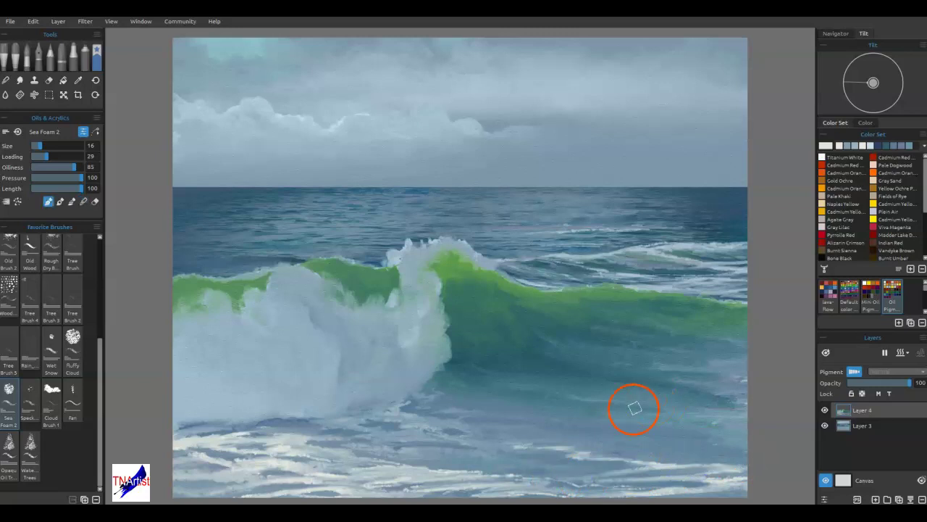
# Step: Paint off-white foam streaks over the right end of the green wave, from its base up to the crest
pyautogui.moveTo(609, 432)
pyautogui.mouseDown()
pyautogui.moveTo(743, 439)
pyautogui.moveTo(718, 422)
pyautogui.moveTo(687, 422)
pyautogui.moveTo(743, 410)
pyautogui.moveTo(613, 409)
pyautogui.moveTo(668, 405)
pyautogui.moveTo(565, 397)
pyautogui.moveTo(733, 392)
pyautogui.moveTo(752, 374)
pyautogui.moveTo(631, 383)
pyautogui.moveTo(747, 367)
pyautogui.moveTo(692, 363)
pyautogui.moveTo(757, 353)
pyautogui.moveTo(643, 347)
pyautogui.moveTo(737, 351)
pyautogui.mouseUp()
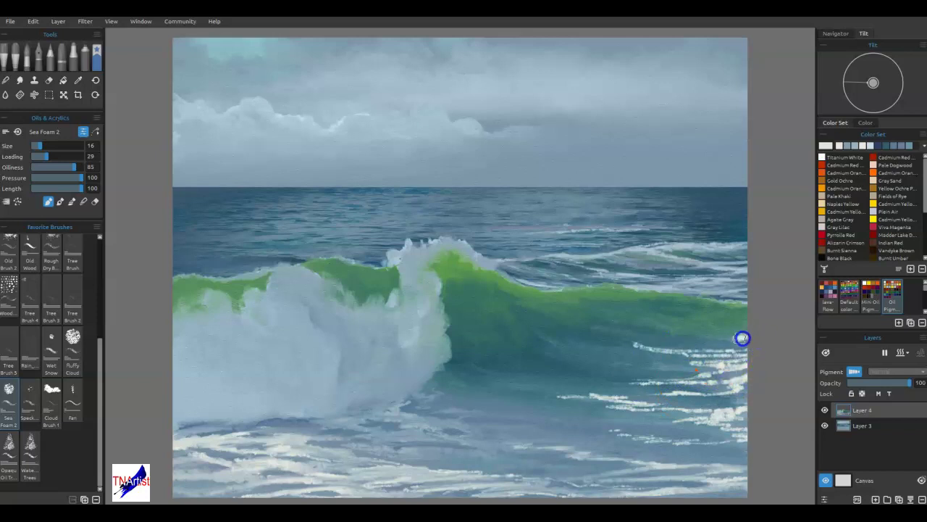
pyautogui.moveTo(759, 321)
pyautogui.mouseDown()
pyautogui.moveTo(715, 321)
pyautogui.moveTo(751, 310)
pyautogui.moveTo(655, 292)
pyautogui.mouseUp()
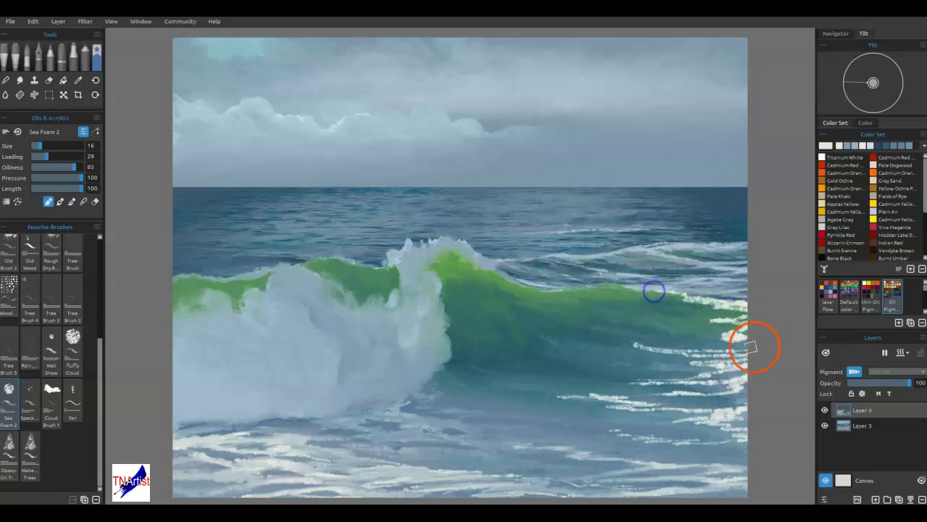
pyautogui.moveTo(745, 341)
pyautogui.mouseDown()
pyautogui.moveTo(691, 347)
pyautogui.moveTo(757, 348)
pyautogui.mouseUp()
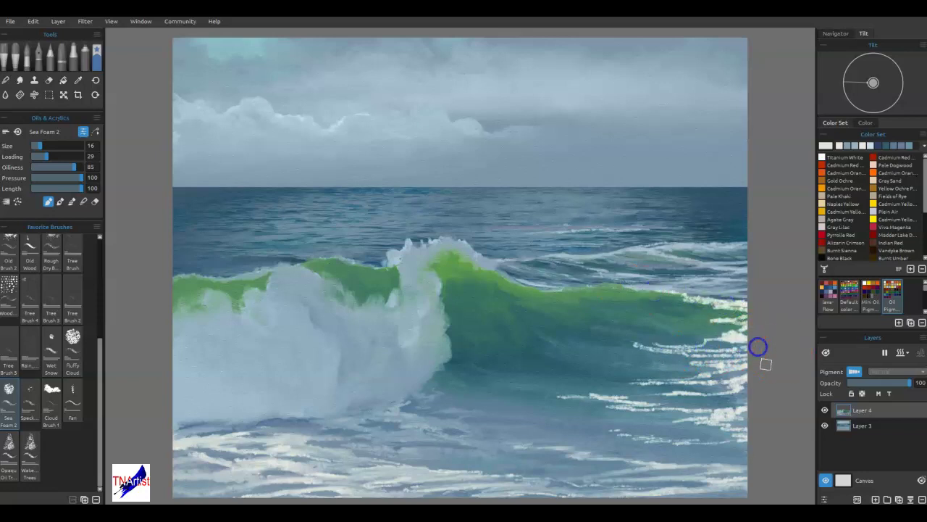
pyautogui.moveTo(593, 394)
pyautogui.mouseDown()
pyautogui.moveTo(629, 397)
pyautogui.moveTo(658, 385)
pyautogui.mouseUp()
# Step: Blend the new foam streaks at the right end of the wave into the surrounding water
pyautogui.press('b')
pyautogui.moveTo(740, 383)
pyautogui.mouseDown()
pyautogui.moveTo(731, 356)
pyautogui.moveTo(683, 366)
pyautogui.moveTo(737, 365)
pyautogui.moveTo(698, 377)
pyautogui.moveTo(625, 377)
pyautogui.moveTo(740, 389)
pyautogui.moveTo(625, 398)
pyautogui.moveTo(655, 405)
pyautogui.mouseUp()
pyautogui.moveTo(738, 410); pyautogui.dragTo(651, 425)
pyautogui.moveTo(751, 437)
pyautogui.mouseDown()
pyautogui.moveTo(611, 437)
pyautogui.moveTo(658, 433)
pyautogui.moveTo(662, 410)
pyautogui.moveTo(558, 403)
pyautogui.mouseUp()
pyautogui.moveTo(700, 404); pyautogui.dragTo(643, 389)
pyautogui.moveTo(747, 350)
pyautogui.mouseDown()
pyautogui.moveTo(686, 335)
pyautogui.moveTo(747, 334)
pyautogui.moveTo(717, 332)
pyautogui.moveTo(729, 341)
pyautogui.moveTo(610, 349)
pyautogui.moveTo(741, 352)
pyautogui.moveTo(759, 340)
pyautogui.moveTo(720, 320)
pyautogui.moveTo(692, 321)
pyautogui.moveTo(743, 314)
pyautogui.moveTo(692, 300)
pyautogui.moveTo(756, 306)
pyautogui.moveTo(650, 294)
pyautogui.mouseUp()
pyautogui.moveTo(634, 397)
pyautogui.mouseDown()
pyautogui.moveTo(652, 391)
pyautogui.moveTo(640, 396)
pyautogui.mouseUp()
pyautogui.moveTo(558, 391)
pyautogui.mouseDown()
pyautogui.moveTo(524, 397)
pyautogui.moveTo(485, 388)
pyautogui.moveTo(545, 388)
pyautogui.moveTo(472, 381)
pyautogui.moveTo(586, 391)
pyautogui.mouseUp()
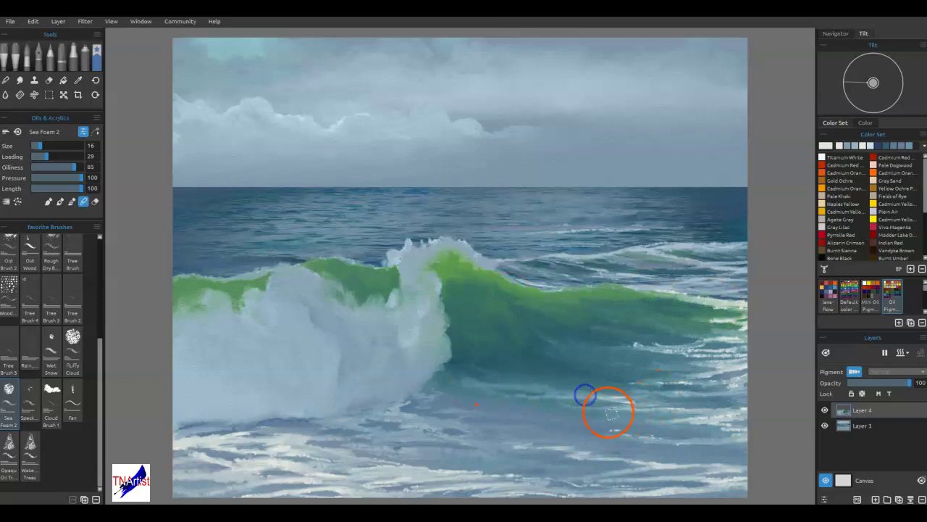
# Step: Blend faint foam trails across the wave's dark face and soften the streaks near its base and right crest
pyautogui.moveTo(457, 373); pyautogui.dragTo(457, 375)
pyautogui.moveTo(635, 345)
pyautogui.mouseDown()
pyautogui.moveTo(607, 325)
pyautogui.moveTo(623, 340)
pyautogui.moveTo(534, 310)
pyautogui.moveTo(636, 339)
pyautogui.moveTo(611, 324)
pyautogui.moveTo(711, 338)
pyautogui.moveTo(626, 332)
pyautogui.mouseUp()
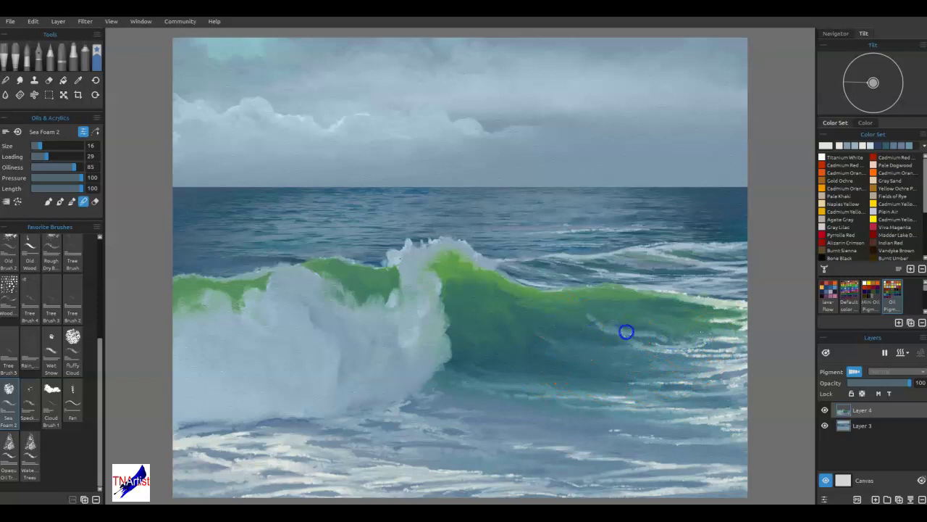
pyautogui.moveTo(564, 316)
pyautogui.mouseDown()
pyautogui.moveTo(553, 300)
pyautogui.moveTo(596, 331)
pyautogui.mouseUp()
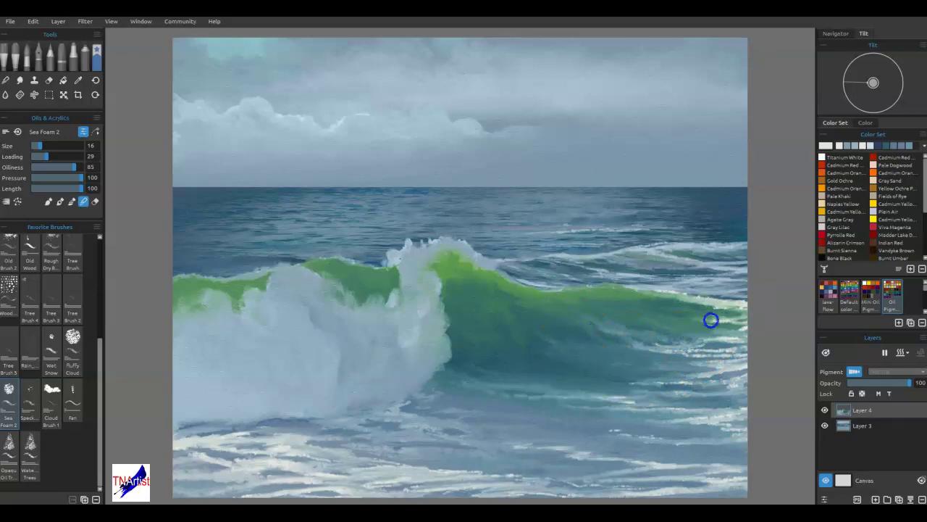
pyautogui.moveTo(673, 311)
pyautogui.mouseDown()
pyautogui.moveTo(722, 308)
pyautogui.moveTo(660, 299)
pyautogui.mouseUp()
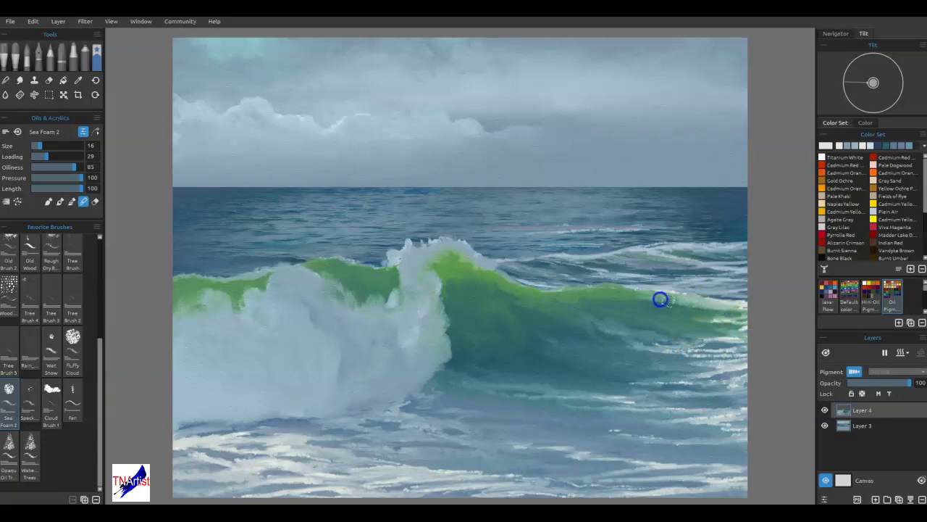
pyautogui.moveTo(726, 312); pyautogui.dragTo(741, 307)
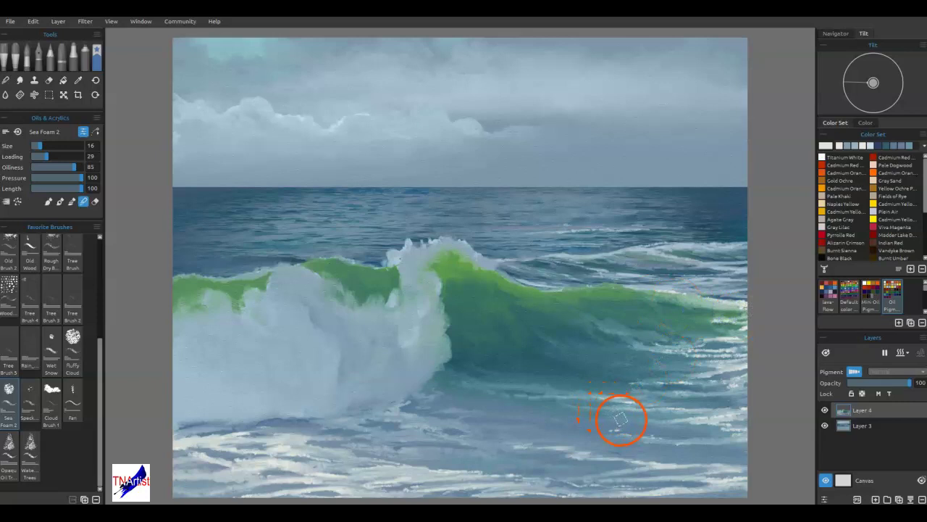
pyautogui.moveTo(577, 408)
pyautogui.mouseDown()
pyautogui.moveTo(524, 395)
pyautogui.moveTo(550, 408)
pyautogui.mouseUp()
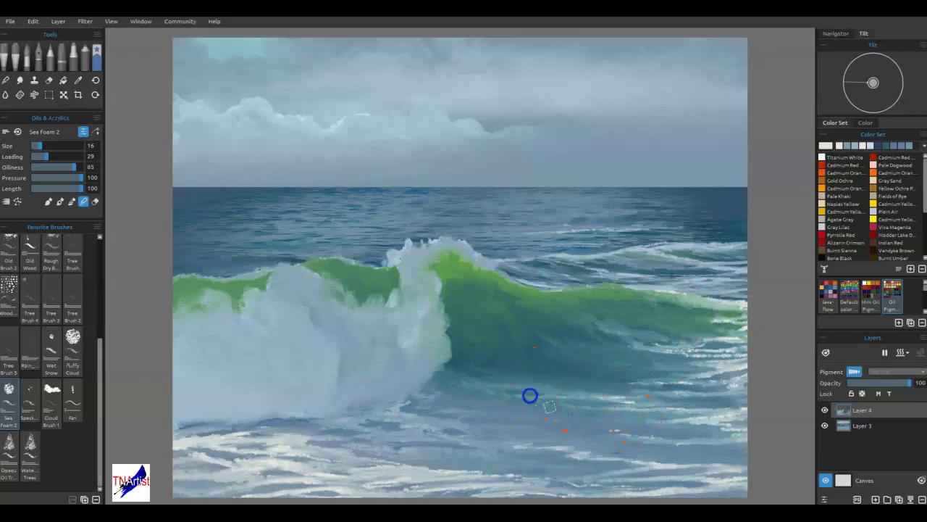
pyautogui.moveTo(519, 378)
pyautogui.mouseDown()
pyautogui.moveTo(536, 378)
pyautogui.moveTo(496, 330)
pyautogui.moveTo(506, 341)
pyautogui.moveTo(478, 338)
pyautogui.mouseUp()
# Step: Add small foam highlights just below the crest on the right half of the green wave and blend them downward
pyautogui.moveTo(316, 264)
pyautogui.mouseDown()
pyautogui.moveTo(352, 287)
pyautogui.moveTo(383, 275)
pyautogui.mouseUp()
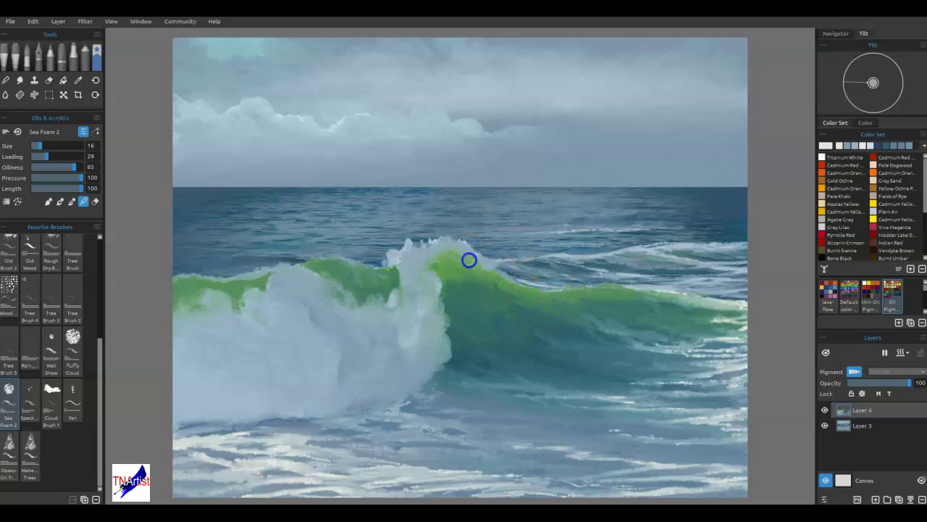
pyautogui.moveTo(503, 278); pyautogui.dragTo(505, 280)
pyautogui.moveTo(600, 297); pyautogui.dragTo(647, 308)
pyautogui.moveTo(583, 293)
pyautogui.mouseDown()
pyautogui.moveTo(654, 311)
pyautogui.moveTo(649, 297)
pyautogui.moveTo(666, 303)
pyautogui.moveTo(658, 270)
pyautogui.moveTo(643, 269)
pyautogui.moveTo(654, 298)
pyautogui.mouseUp()
pyautogui.press('b')
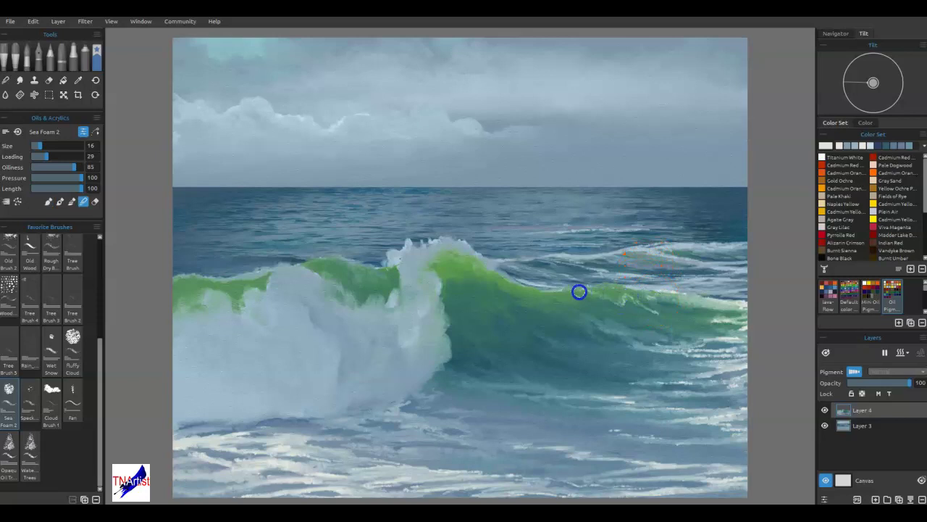
pyautogui.moveTo(675, 314)
pyautogui.mouseDown()
pyautogui.moveTo(685, 317)
pyautogui.moveTo(583, 291)
pyautogui.mouseUp()
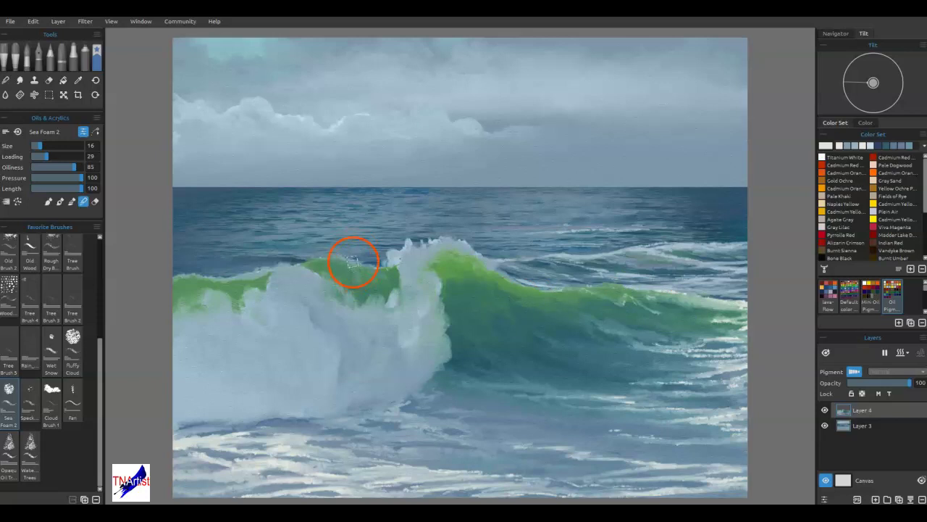
# Step: Paint a thin pale foam edge on the green crest left of the breaking peak and blend the white water beneath
pyautogui.press('b')
pyautogui.moveTo(321, 261)
pyautogui.mouseDown()
pyautogui.moveTo(367, 266)
pyautogui.moveTo(309, 267)
pyautogui.mouseUp()
pyautogui.moveTo(323, 258)
pyautogui.mouseDown()
pyautogui.moveTo(226, 280)
pyautogui.moveTo(176, 276)
pyautogui.moveTo(276, 285)
pyautogui.moveTo(196, 287)
pyautogui.moveTo(168, 277)
pyautogui.moveTo(250, 278)
pyautogui.moveTo(304, 264)
pyautogui.moveTo(420, 283)
pyautogui.mouseUp()
pyautogui.press('b')
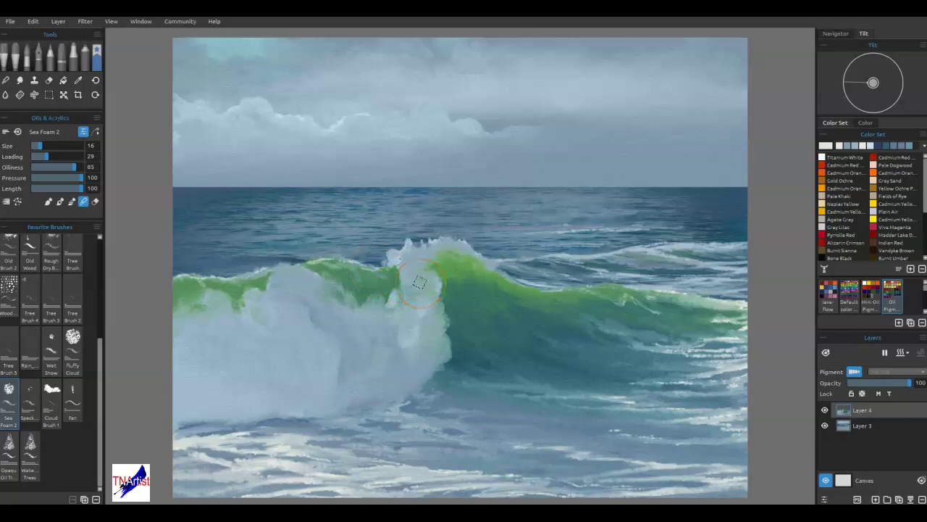
pyautogui.moveTo(280, 354)
pyautogui.mouseDown()
pyautogui.moveTo(312, 389)
pyautogui.moveTo(453, 371)
pyautogui.mouseUp()
# Step: On Layer 3, soften the distant foam behind the wave and paint fresh off-white streaks along its ridges
pyautogui.click(858, 425)
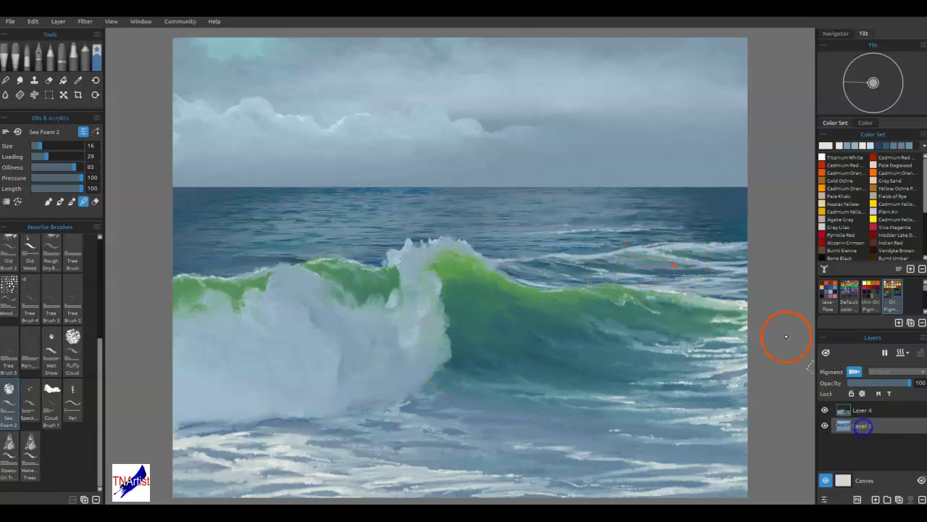
pyautogui.moveTo(677, 261)
pyautogui.mouseDown()
pyautogui.moveTo(660, 255)
pyautogui.moveTo(745, 251)
pyautogui.moveTo(670, 279)
pyautogui.moveTo(692, 290)
pyautogui.mouseUp()
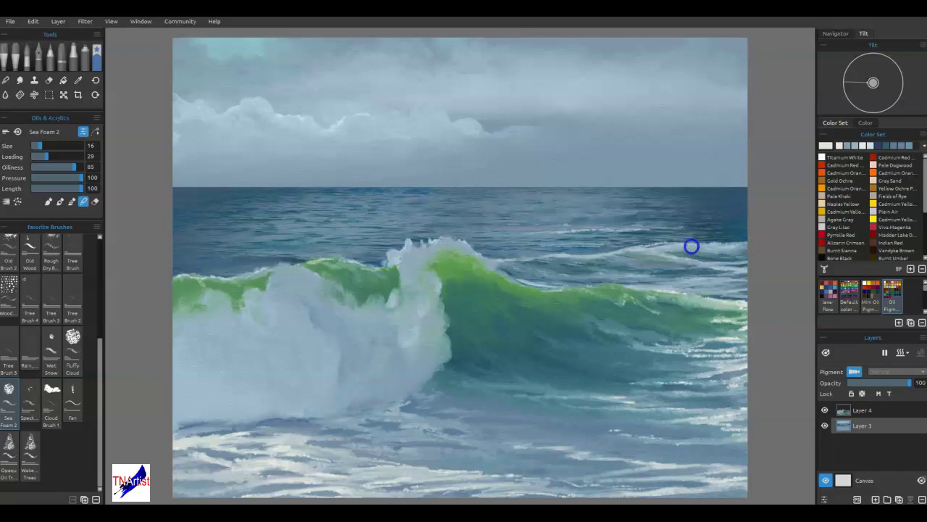
pyautogui.press('b')
pyautogui.moveTo(645, 245); pyautogui.dragTo(568, 257)
pyautogui.moveTo(665, 272); pyautogui.dragTo(654, 273)
pyautogui.moveTo(734, 275); pyautogui.dragTo(688, 278)
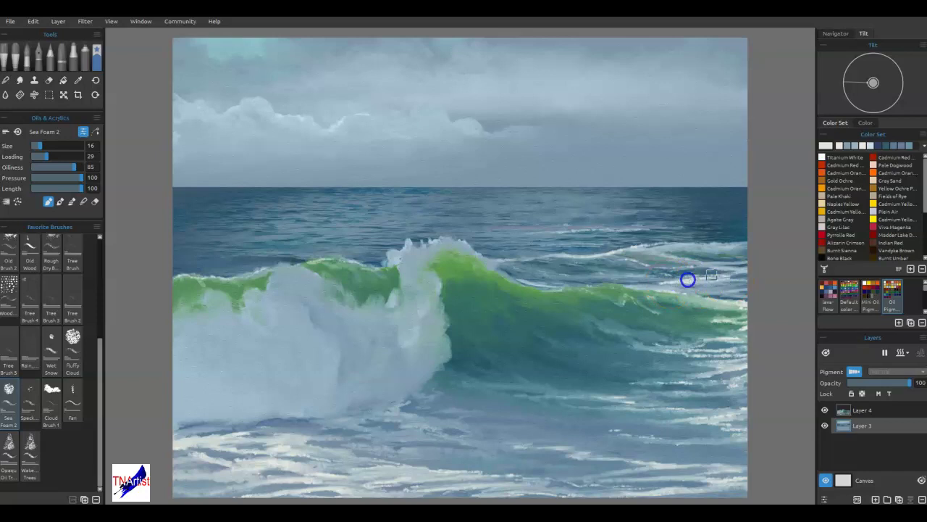
pyautogui.moveTo(579, 253)
pyautogui.mouseDown()
pyautogui.moveTo(535, 255)
pyautogui.moveTo(558, 254)
pyautogui.moveTo(535, 265)
pyautogui.mouseUp()
# Step: Blend the new distant foam streaks into the water behind the green wave
pyautogui.press('b')
pyautogui.moveTo(599, 261)
pyautogui.mouseDown()
pyautogui.moveTo(579, 258)
pyautogui.moveTo(671, 248)
pyautogui.mouseUp()
pyautogui.moveTo(688, 299); pyautogui.dragTo(661, 282)
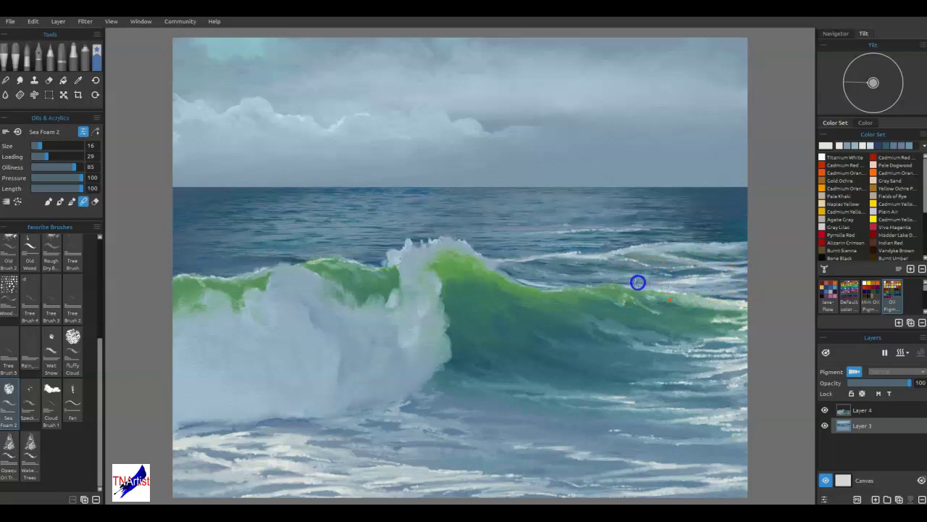
pyautogui.moveTo(732, 274)
pyautogui.mouseDown()
pyautogui.moveTo(684, 282)
pyautogui.moveTo(631, 264)
pyautogui.mouseUp()
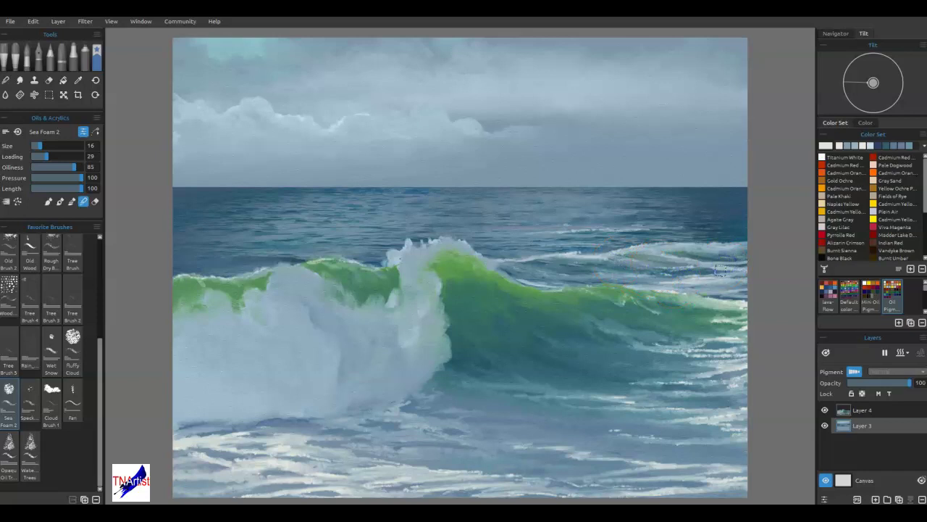
# Step: On Layer 4, blend the foam streaks at the wave's right base and smooth the green wave face
pyautogui.click(868, 412)
pyautogui.moveTo(658, 384); pyautogui.dragTo(699, 384)
pyautogui.moveTo(657, 412); pyautogui.dragTo(657, 410)
pyautogui.moveTo(657, 410)
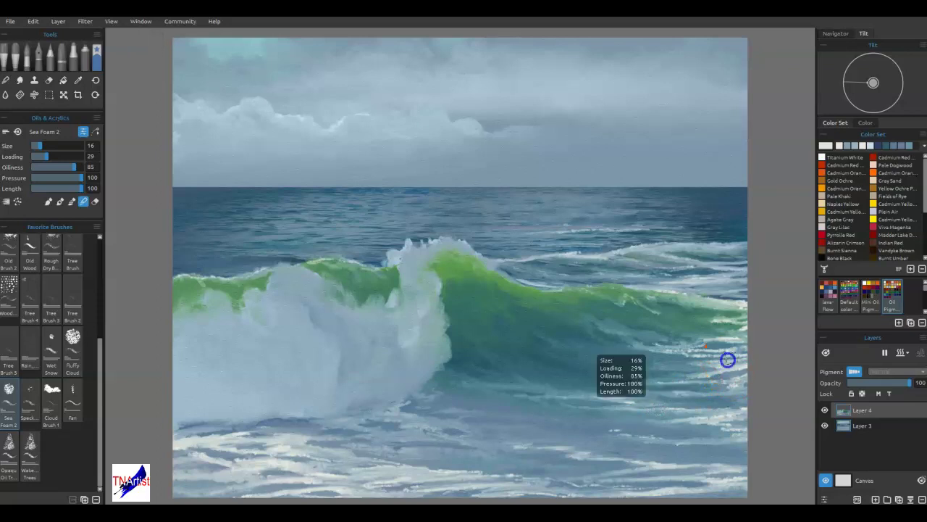
pyautogui.moveTo(722, 354)
pyautogui.mouseDown()
pyautogui.moveTo(667, 352)
pyautogui.moveTo(751, 347)
pyautogui.mouseUp()
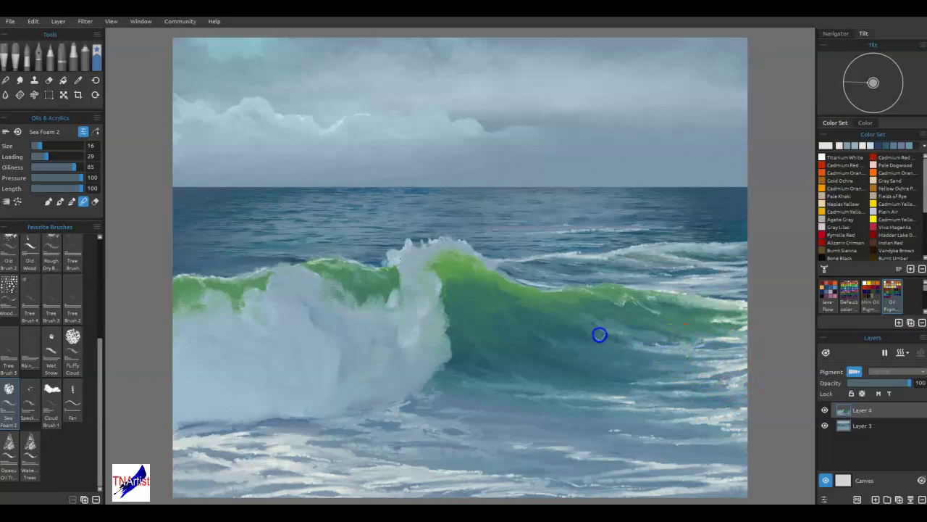
pyautogui.moveTo(605, 349)
pyautogui.mouseDown()
pyautogui.moveTo(646, 365)
pyautogui.moveTo(561, 326)
pyautogui.mouseUp()
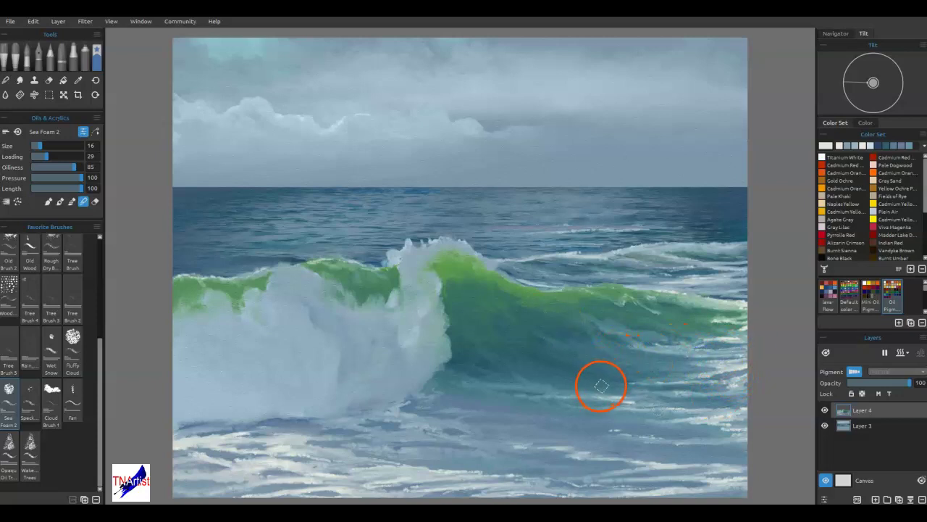
pyautogui.moveTo(455, 267)
pyautogui.mouseDown()
pyautogui.moveTo(461, 273)
pyautogui.moveTo(448, 296)
pyautogui.moveTo(471, 298)
pyautogui.moveTo(458, 287)
pyautogui.mouseUp()
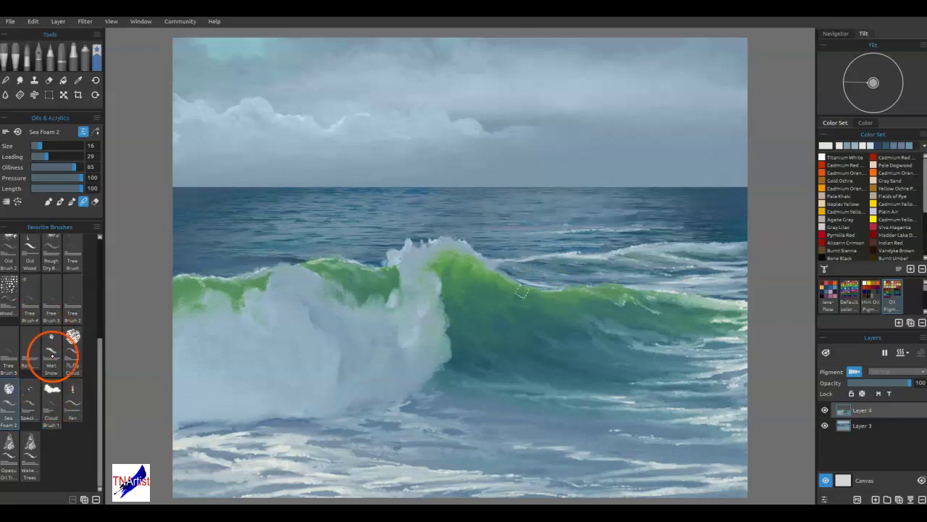
# Step: Sample the dark teal of the wave face and paint broken shadows beneath the crest foam with Rock Brush 2
pyautogui.moveTo(99, 345); pyautogui.dragTo(97, 244)
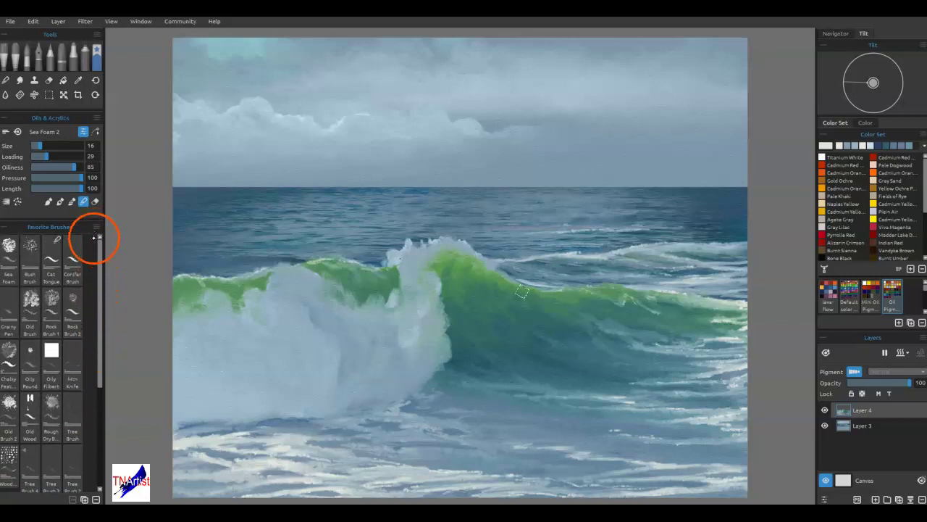
pyautogui.click(53, 250)
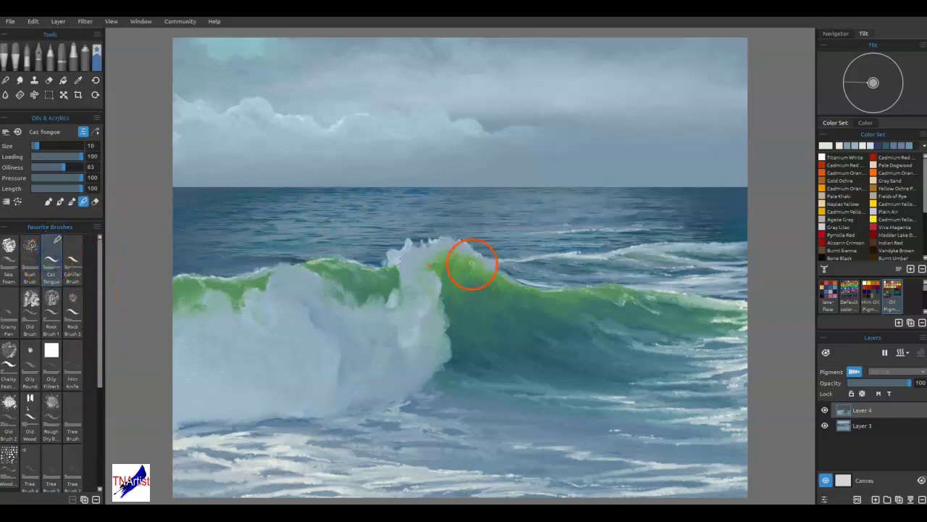
pyautogui.keyDown('alt'); pyautogui.click(473, 362); pyautogui.keyUp('alt')
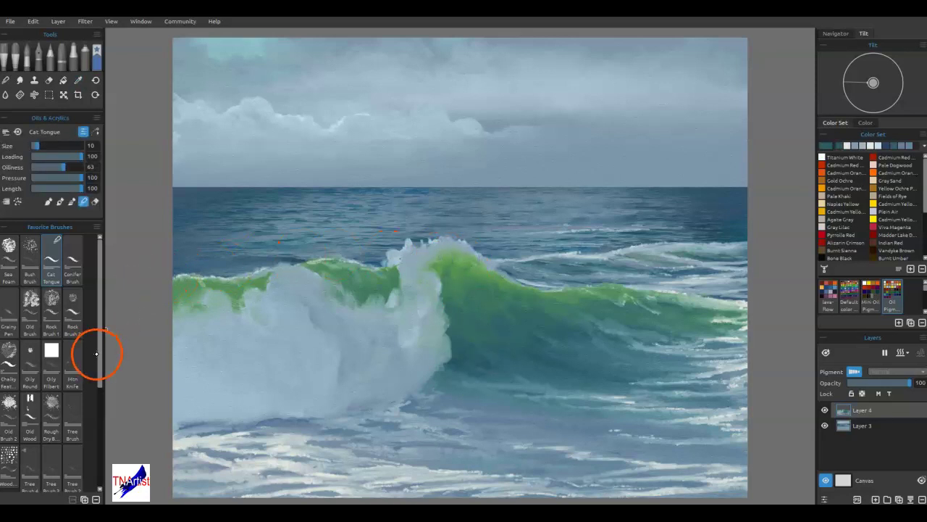
pyautogui.click(85, 325)
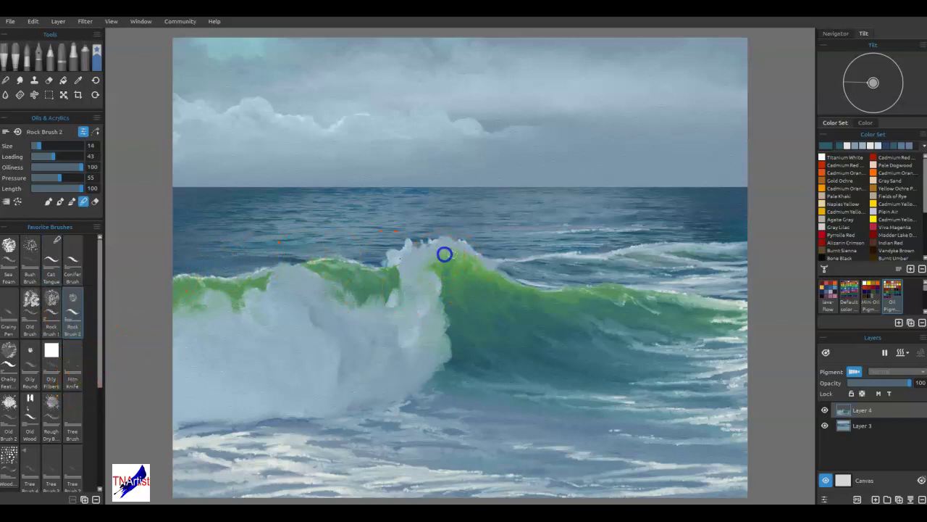
pyautogui.click(48, 201)
pyautogui.moveTo(450, 267); pyautogui.dragTo(443, 256)
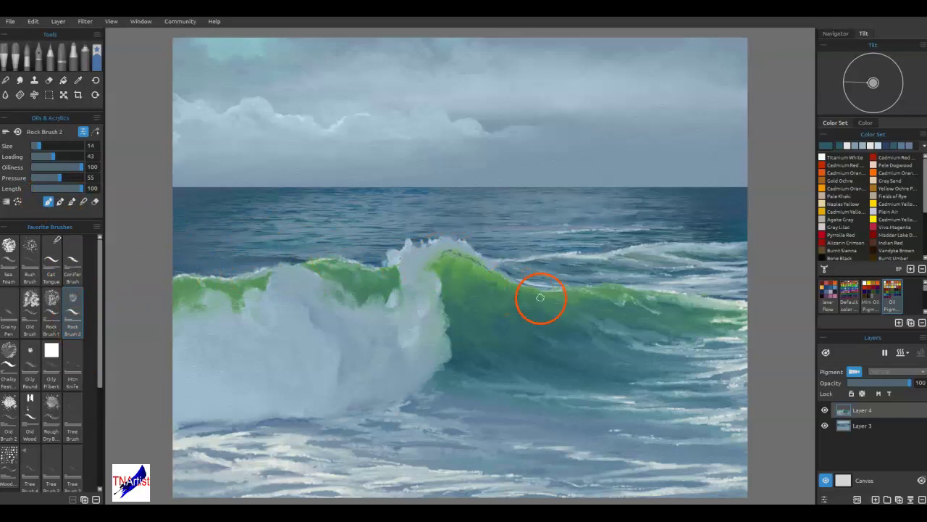
pyautogui.moveTo(525, 288)
pyautogui.mouseDown()
pyautogui.moveTo(623, 297)
pyautogui.moveTo(600, 299)
pyautogui.mouseUp()
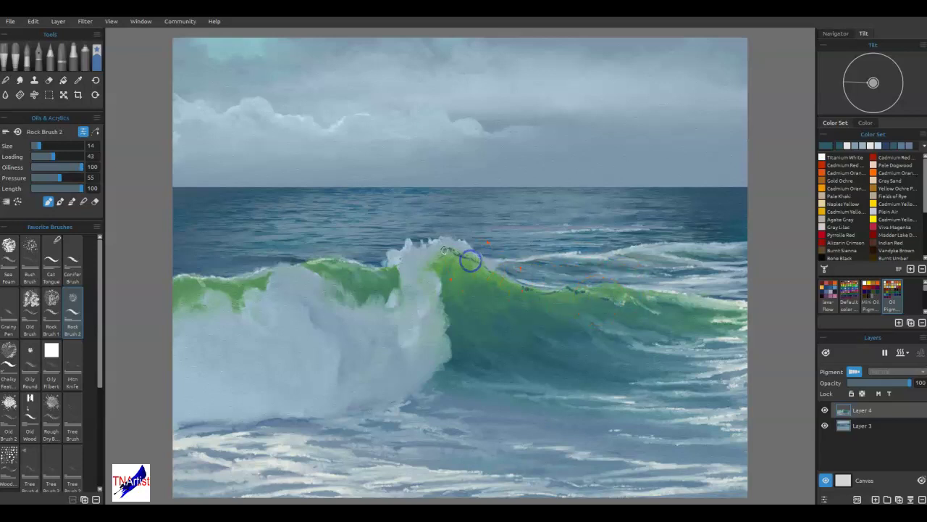
pyautogui.moveTo(451, 264)
pyautogui.mouseDown()
pyautogui.moveTo(465, 290)
pyautogui.moveTo(446, 252)
pyautogui.mouseUp()
# Step: Blend the dark crest shadows down into the green face of the wave
pyautogui.press('b')
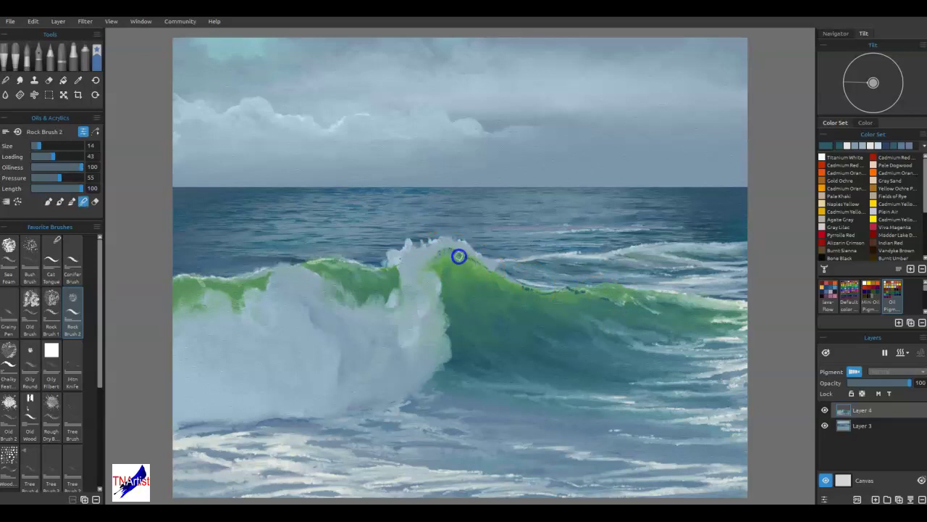
pyautogui.moveTo(483, 273)
pyautogui.mouseDown()
pyautogui.moveTo(513, 292)
pyautogui.moveTo(582, 295)
pyautogui.mouseUp()
pyautogui.click(560, 294)
pyautogui.press('b')
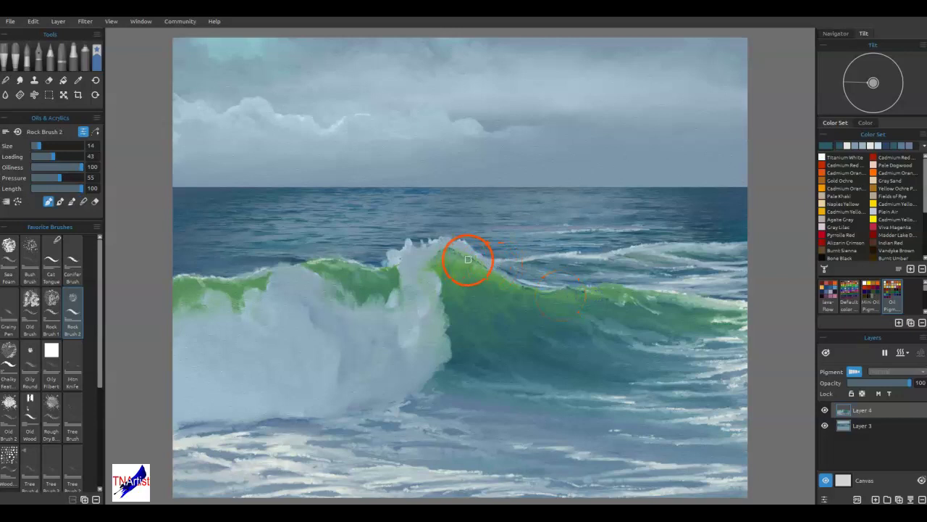
pyautogui.press('b')
pyautogui.moveTo(460, 250); pyautogui.dragTo(458, 248)
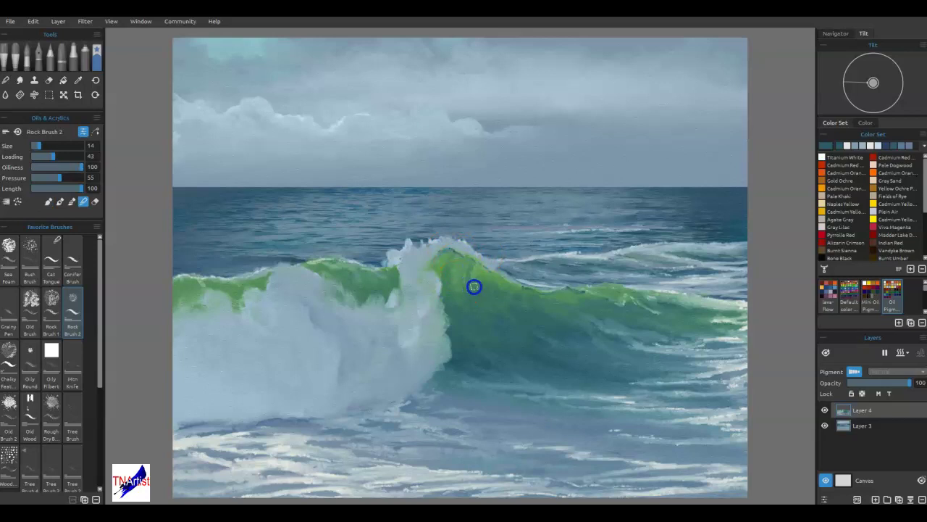
pyautogui.moveTo(461, 289)
pyautogui.mouseDown()
pyautogui.moveTo(495, 331)
pyautogui.moveTo(481, 304)
pyautogui.moveTo(458, 301)
pyautogui.moveTo(458, 271)
pyautogui.moveTo(463, 296)
pyautogui.mouseUp()
pyautogui.moveTo(517, 357); pyautogui.dragTo(520, 361)
# Step: Sample the off-white foreground foam and dab splashes over the breaking peak and down its left edge
pyautogui.moveTo(410, 248)
pyautogui.mouseDown()
pyautogui.moveTo(433, 238)
pyautogui.moveTo(405, 245)
pyautogui.moveTo(422, 235)
pyautogui.moveTo(409, 253)
pyautogui.mouseUp()
pyautogui.keyDown('alt'); pyautogui.click(407, 245); pyautogui.keyUp('alt')
pyautogui.keyDown('alt'); pyautogui.click(421, 234); pyautogui.keyUp('alt')
pyautogui.keyDown('alt'); pyautogui.click(399, 250); pyautogui.keyUp('alt')
pyautogui.keyDown('alt'); pyautogui.click(406, 242); pyautogui.keyUp('alt')
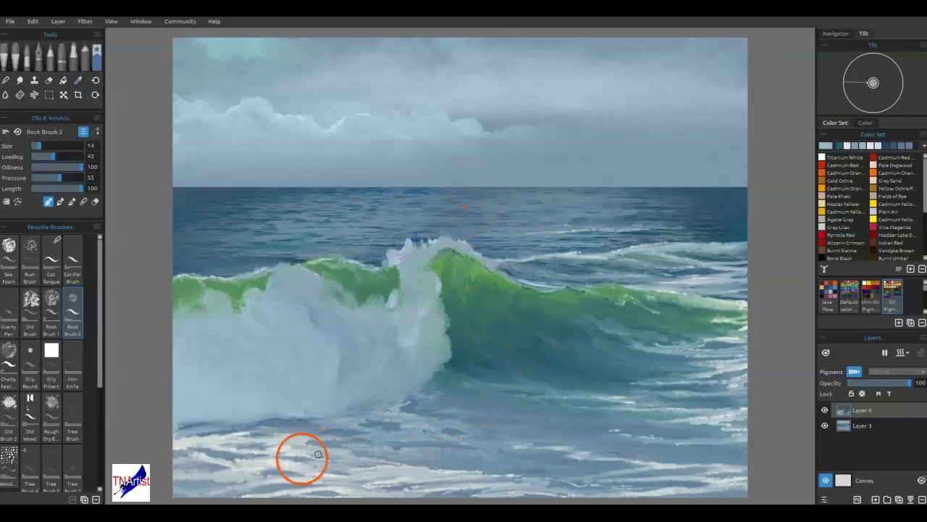
pyautogui.keyDown('alt'); pyautogui.click(237, 436); pyautogui.keyUp('alt')
pyautogui.moveTo(421, 238); pyautogui.dragTo(425, 244)
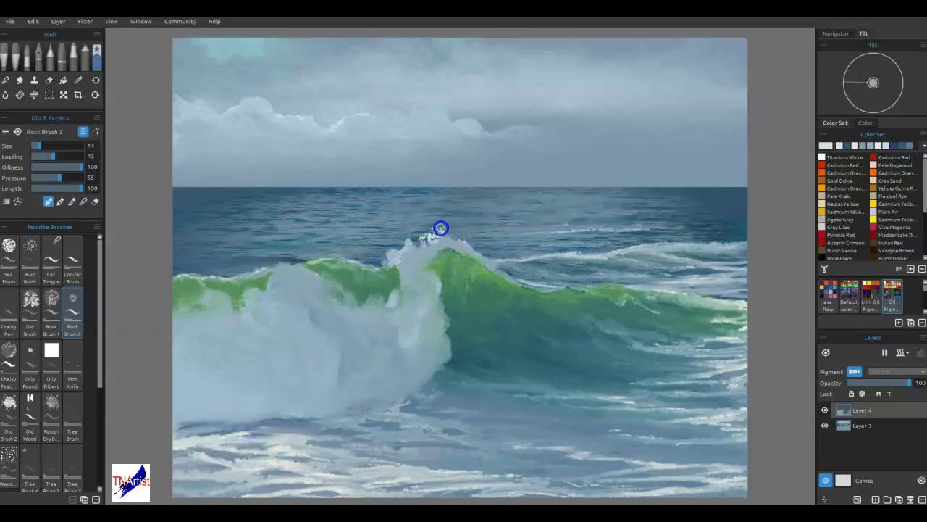
pyautogui.moveTo(426, 238); pyautogui.dragTo(401, 245)
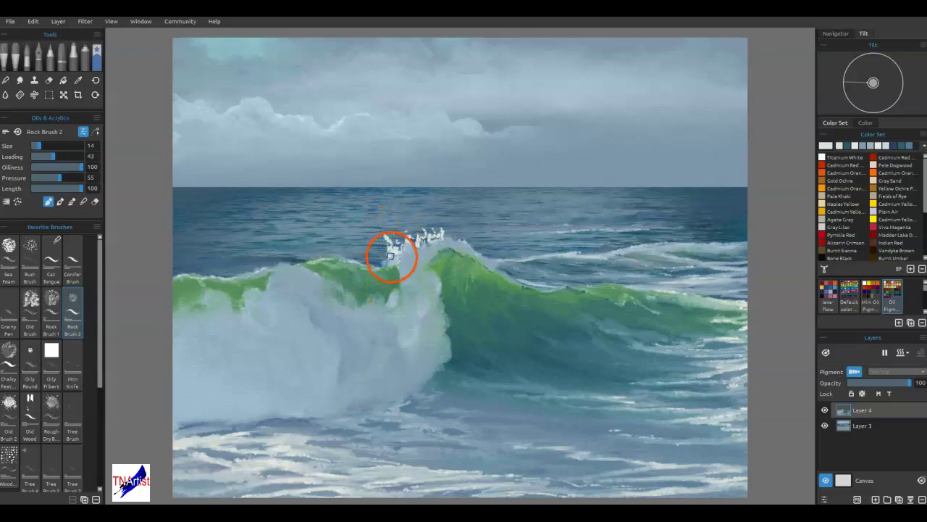
pyautogui.moveTo(403, 263); pyautogui.dragTo(415, 282)
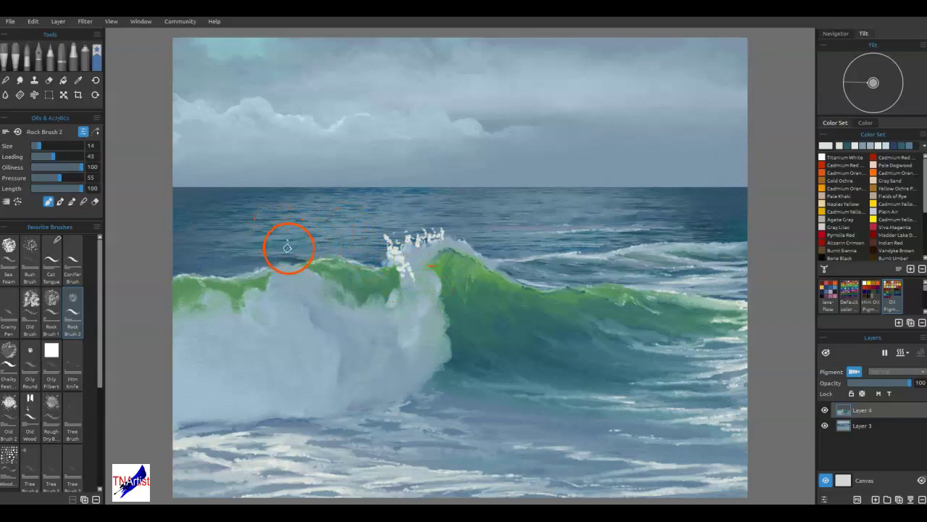
# Step: Try dabbing splashes over the breaking peak and above the crest to its left with the Speckled watercolour brush
pyautogui.moveTo(97, 384); pyautogui.dragTo(100, 478)
pyautogui.click(30, 419)
pyautogui.moveTo(378, 251)
pyautogui.mouseDown()
pyautogui.moveTo(389, 249)
pyautogui.moveTo(394, 224)
pyautogui.moveTo(410, 285)
pyautogui.moveTo(385, 285)
pyautogui.moveTo(403, 292)
pyautogui.moveTo(434, 232)
pyautogui.moveTo(455, 232)
pyautogui.moveTo(485, 253)
pyautogui.moveTo(337, 285)
pyautogui.moveTo(321, 270)
pyautogui.moveTo(265, 271)
pyautogui.moveTo(287, 279)
pyautogui.mouseUp()
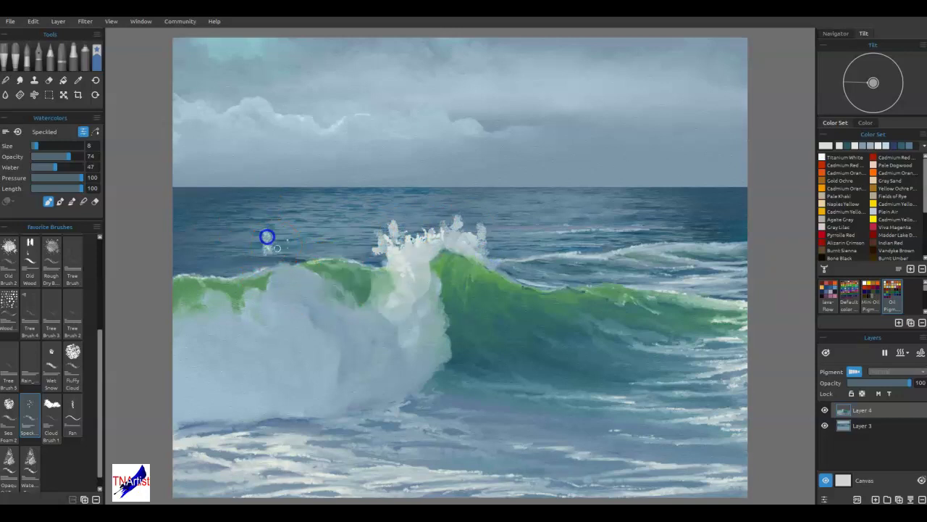
pyautogui.moveTo(290, 241)
pyautogui.mouseDown()
pyautogui.moveTo(270, 230)
pyautogui.moveTo(276, 251)
pyautogui.mouseUp()
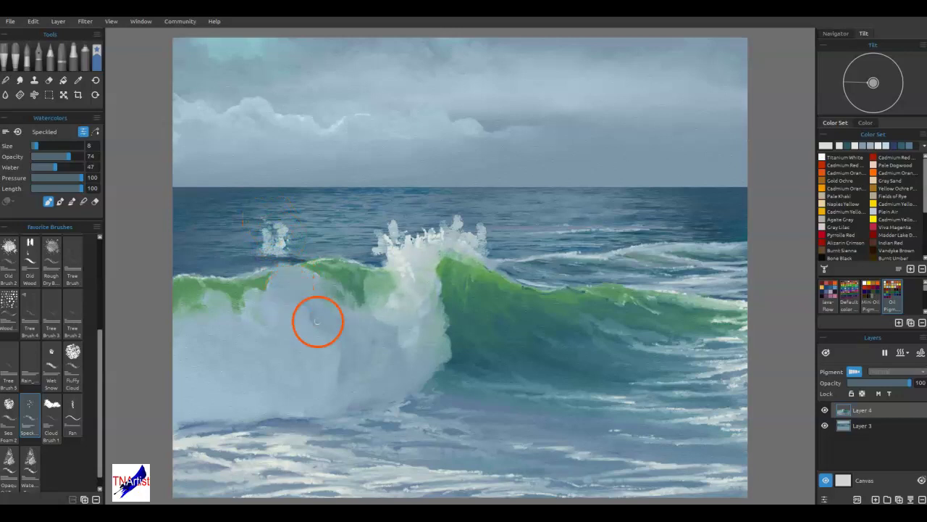
# Step: Undo all the Speckled brush splashes over the peak and the crest
pyautogui.hotkey('ctrl', 'z')
pyautogui.hotkey('ctrl', 'z')
pyautogui.hotkey('ctrl', 'z')
pyautogui.hotkey('ctrl', 'z')
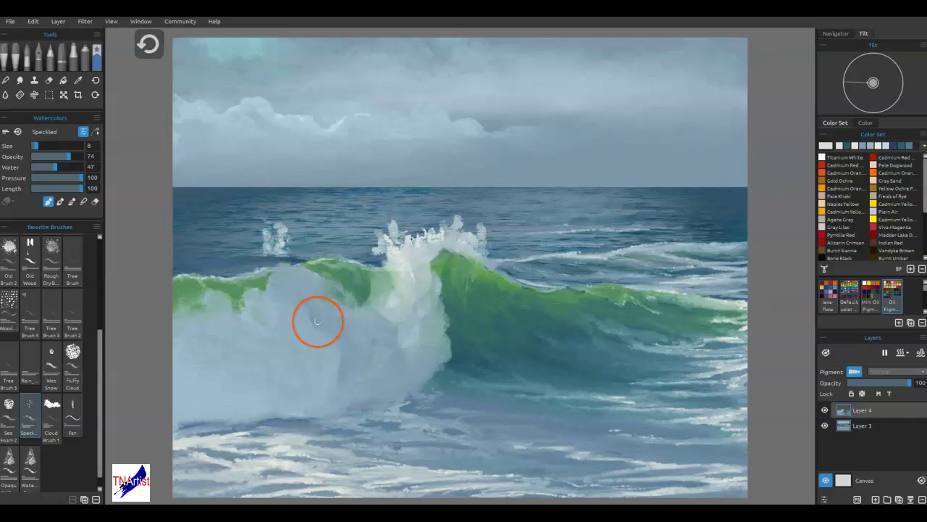
pyautogui.hotkey('ctrl', 'z')
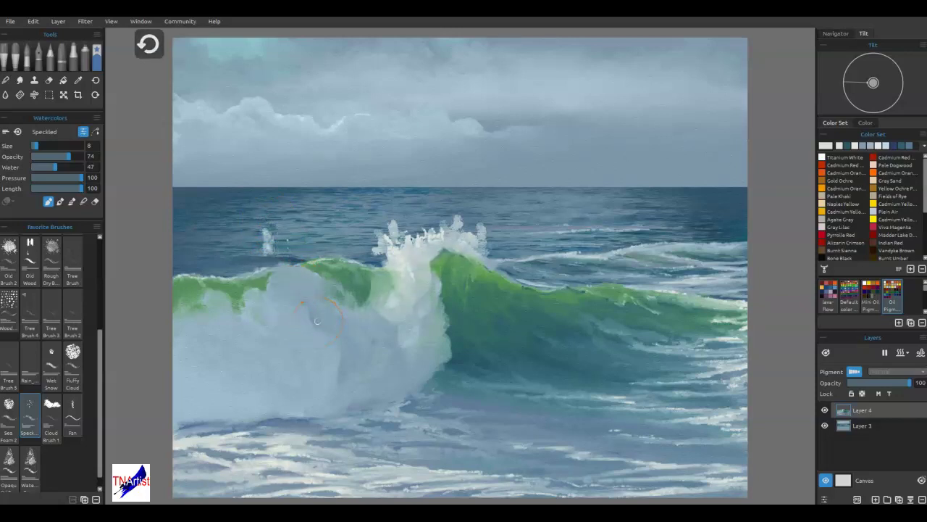
pyautogui.hotkey('ctrl', 'z')
pyautogui.hotkey('ctrl', 'z')
pyautogui.hotkey('ctrl', 'z')
pyautogui.hotkey('ctrl', 'z')
pyautogui.hotkey('ctrl', 'z')
pyautogui.hotkey('ctrl', 'z')
pyautogui.hotkey('ctrl', 'z')
pyautogui.hotkey('ctrl', 'z')
pyautogui.hotkey('ctrl', 'z')
pyautogui.hotkey('ctrl', 'z')
pyautogui.hotkey('ctrl', 'z')
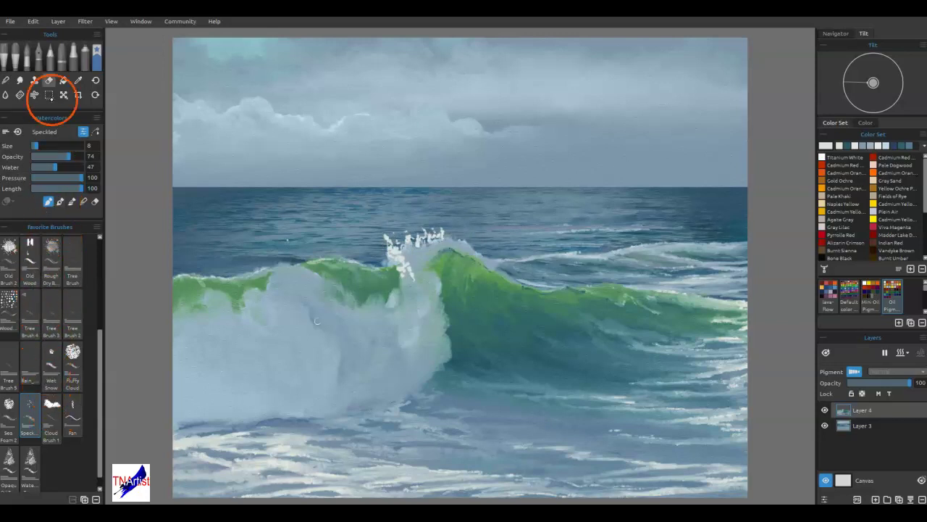
# Step: Dab off-white specks down the breaking peak with the Speck 8 express oil brush at a reduced size
pyautogui.click(16, 58)
pyautogui.moveTo(99, 374); pyautogui.dragTo(99, 474)
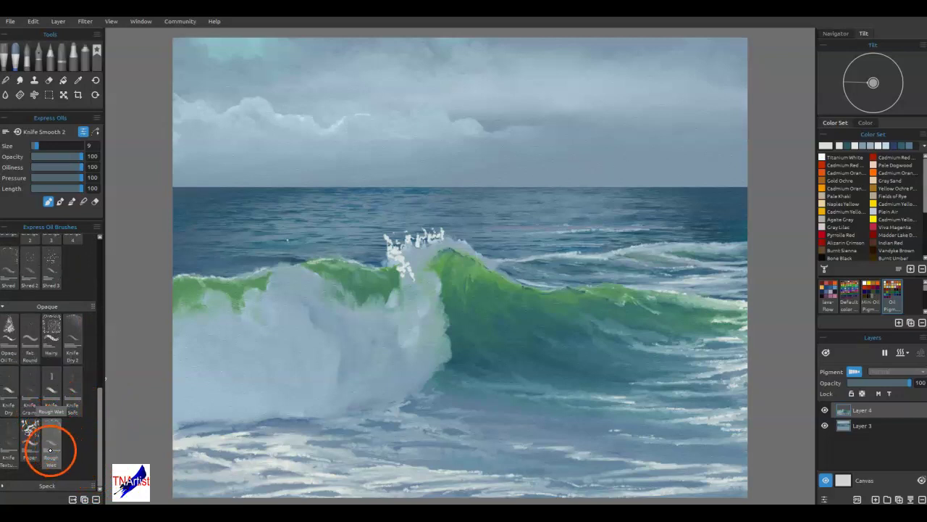
pyautogui.click(46, 486)
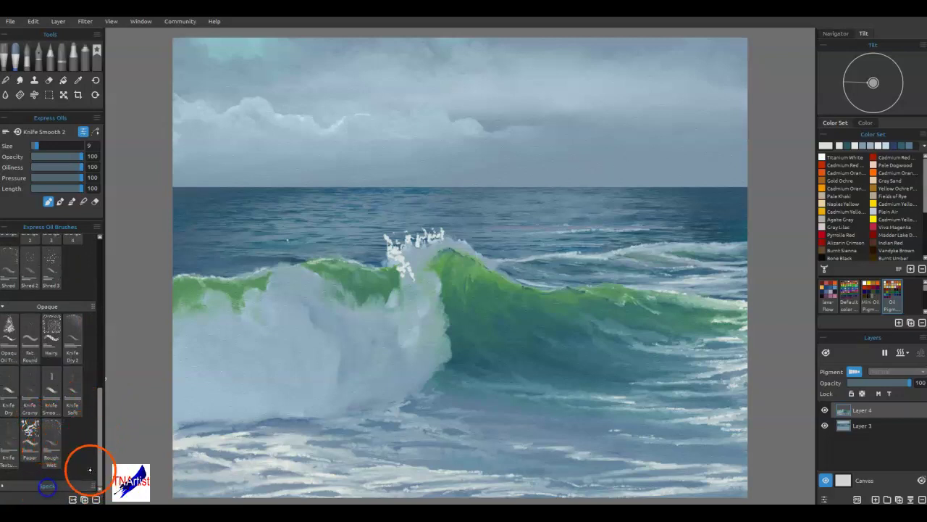
pyautogui.click(5, 485)
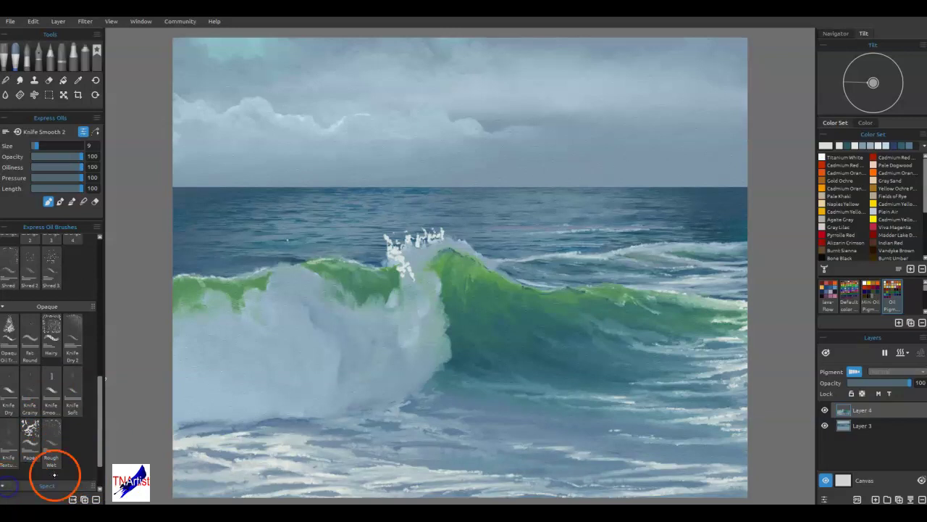
pyautogui.click(51, 458)
pyautogui.moveTo(408, 278)
pyautogui.mouseDown()
pyautogui.moveTo(408, 246)
pyautogui.moveTo(411, 274)
pyautogui.mouseUp()
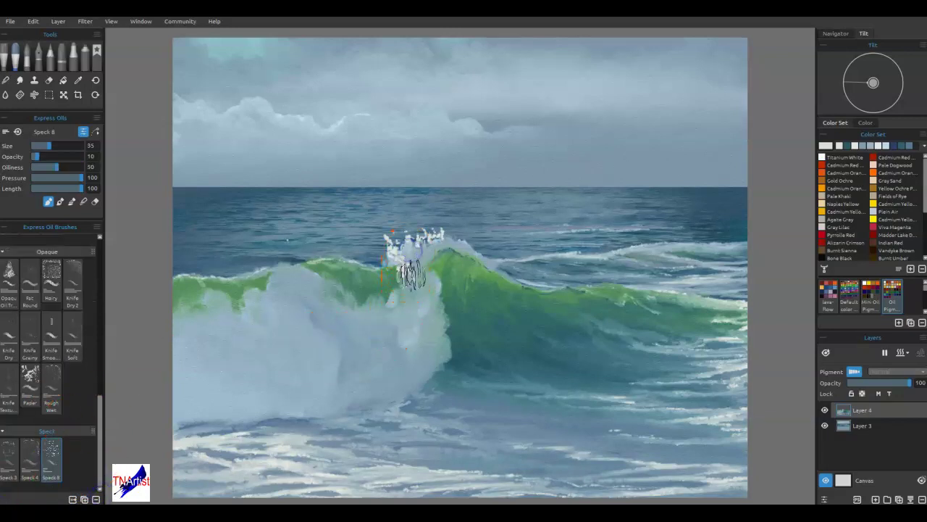
pyautogui.press('[')
pyautogui.moveTo(390, 232)
pyautogui.mouseDown()
pyautogui.moveTo(403, 238)
pyautogui.moveTo(400, 253)
pyautogui.moveTo(418, 237)
pyautogui.moveTo(404, 249)
pyautogui.moveTo(417, 259)
pyautogui.moveTo(410, 279)
pyautogui.moveTo(392, 266)
pyautogui.moveTo(399, 278)
pyautogui.mouseUp()
# Step: Build up the peak splash with the Speck 4 brush at size 16 and blend it into the foam column
pyautogui.click(34, 447)
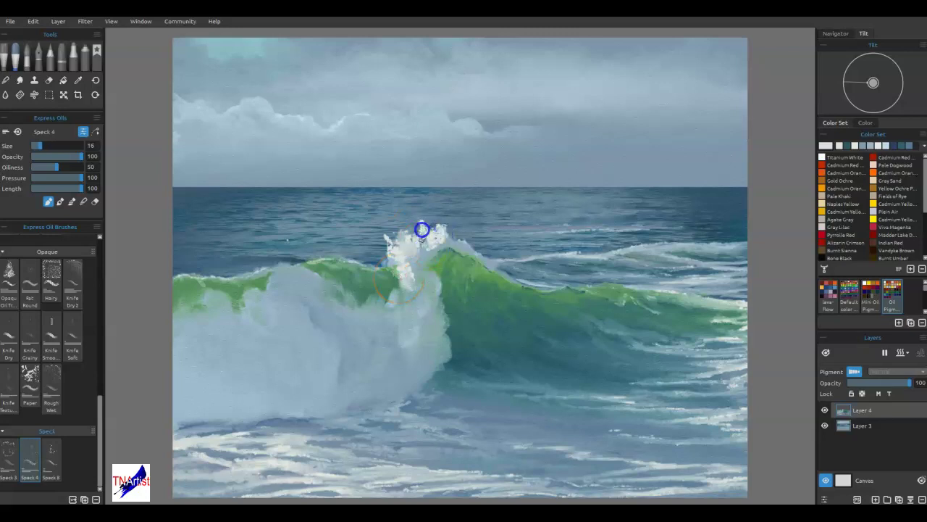
pyautogui.press('b')
pyautogui.moveTo(429, 254); pyautogui.dragTo(431, 251)
pyautogui.moveTo(414, 249); pyautogui.dragTo(417, 283)
pyautogui.moveTo(421, 239); pyautogui.dragTo(445, 239)
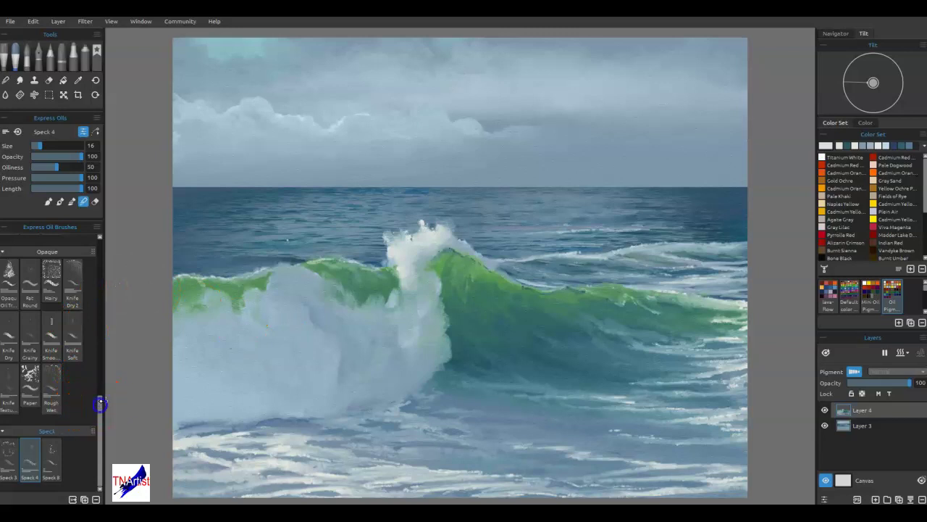
# Step: Paint a small white splash on the crest left of the peak with the Shred 2 brush at size 18
pyautogui.moveTo(101, 403); pyautogui.dragTo(94, 352)
pyautogui.click(52, 355)
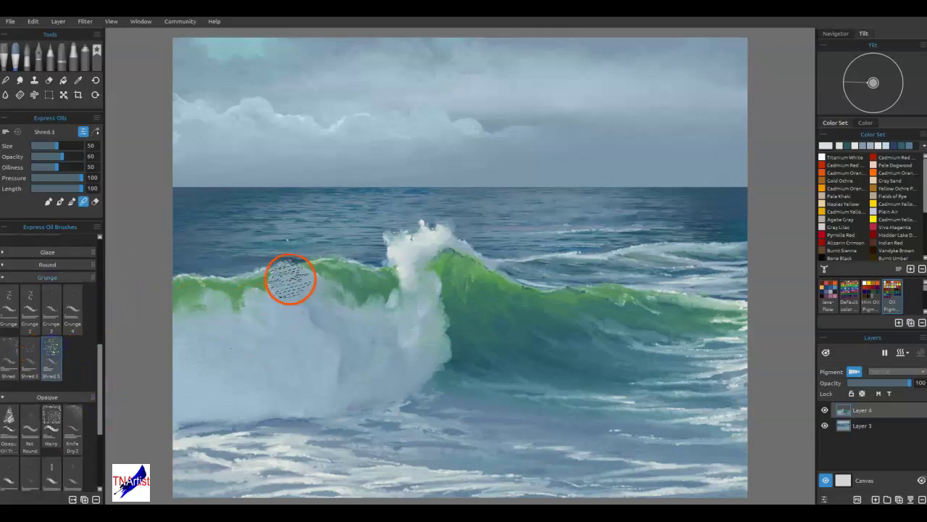
pyautogui.press('[')
pyautogui.click(27, 365)
pyautogui.click(48, 201)
pyautogui.moveTo(303, 266)
pyautogui.mouseDown()
pyautogui.moveTo(285, 250)
pyautogui.moveTo(283, 264)
pyautogui.moveTo(281, 258)
pyautogui.mouseUp()
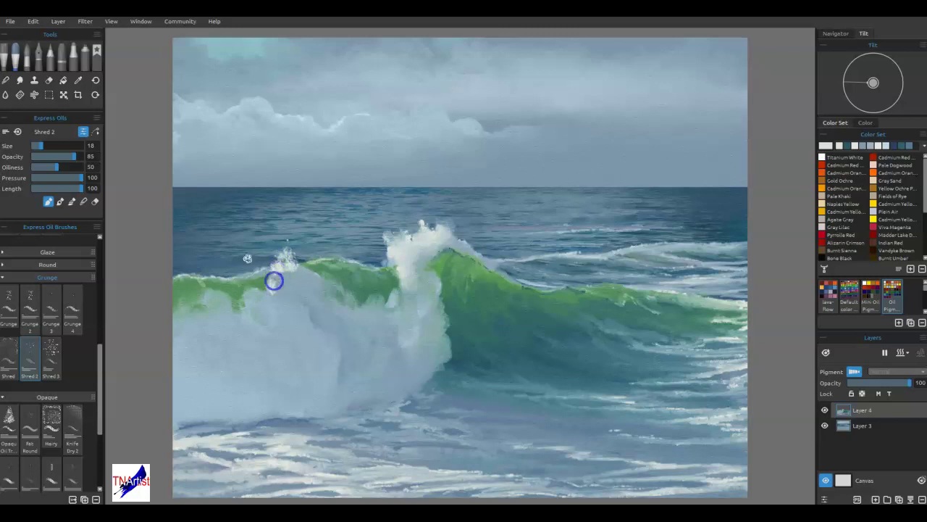
pyautogui.click(18, 265)
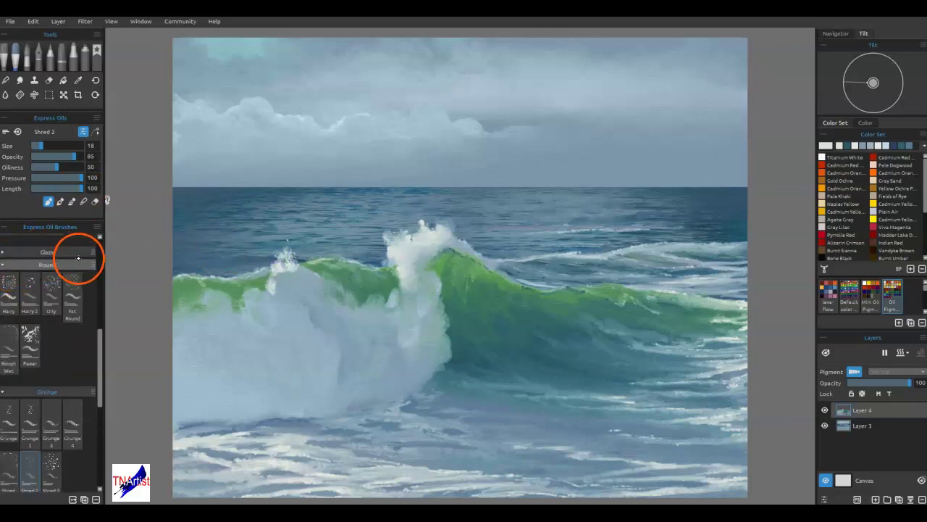
pyautogui.click(16, 266)
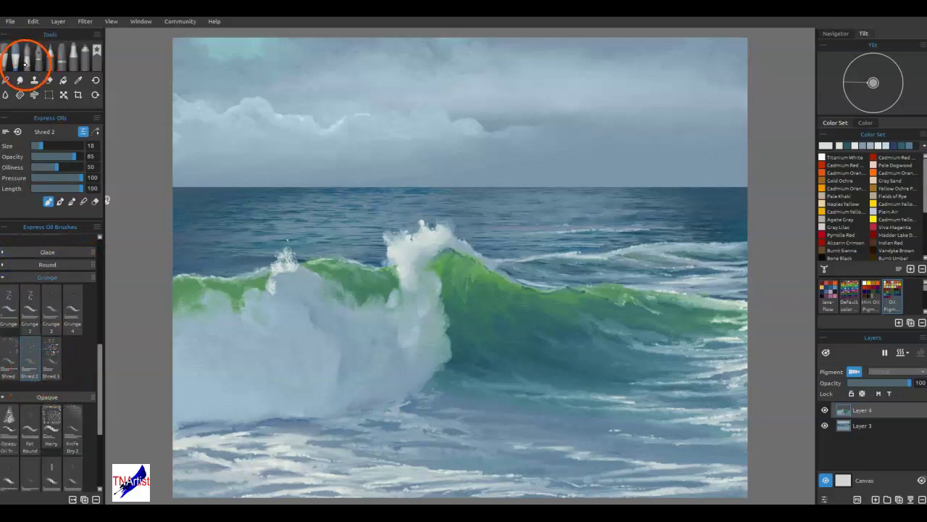
# Step: Choose the Spatter 6 watercolour brush at size 20 and dry Layer 4
pyautogui.click(25, 62)
pyautogui.moveTo(95, 317); pyautogui.dragTo(99, 411)
pyautogui.moveTo(99, 417)
pyautogui.mouseDown()
pyautogui.moveTo(99, 464)
pyautogui.moveTo(85, 486)
pyautogui.mouseUp()
pyautogui.click(32, 432)
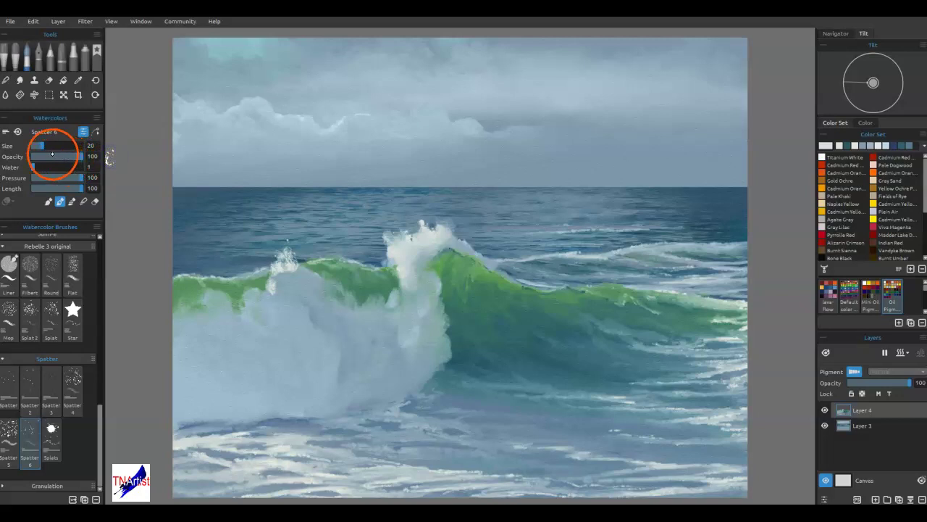
pyautogui.click(289, 308)
pyautogui.click(352, 294)
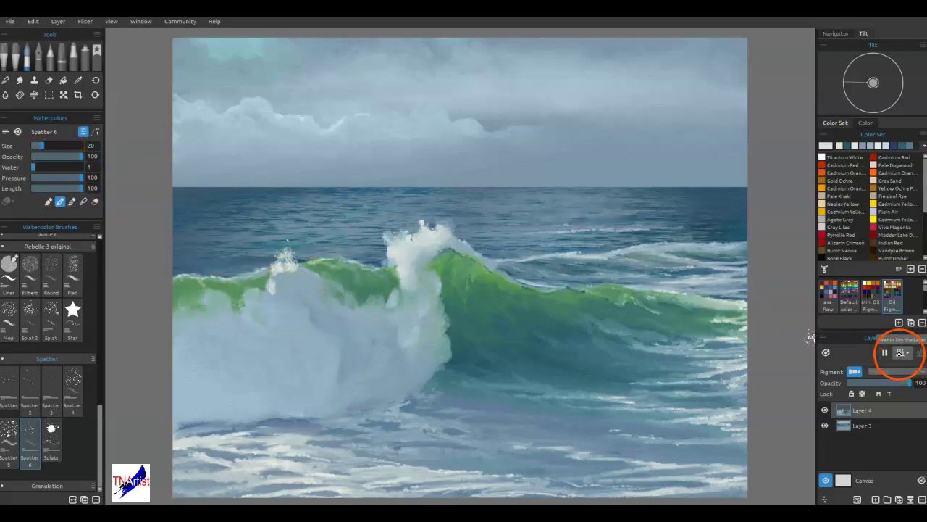
pyautogui.click(900, 353)
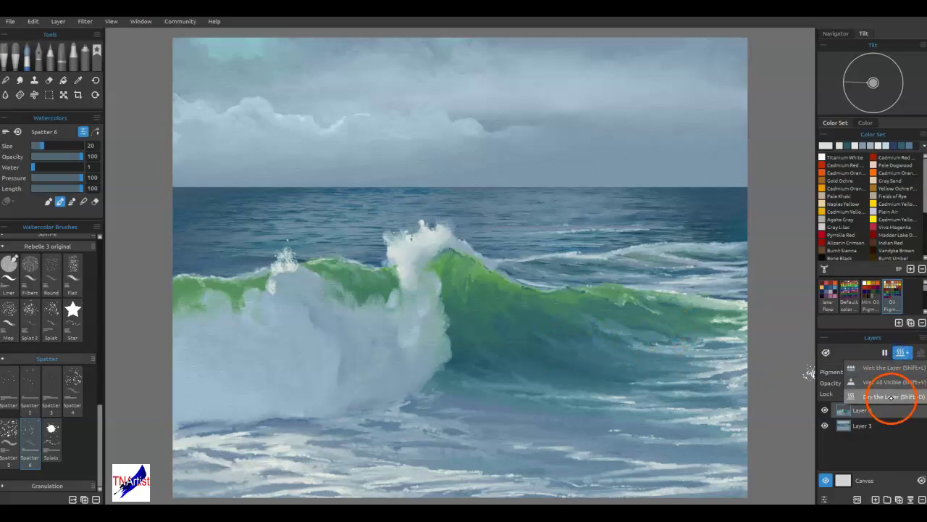
pyautogui.click(891, 396)
# Step: Spatter fine spray over the left crest splash, the breaking peak and the upper edge of the white water with Spatter 6
pyautogui.click(295, 271)
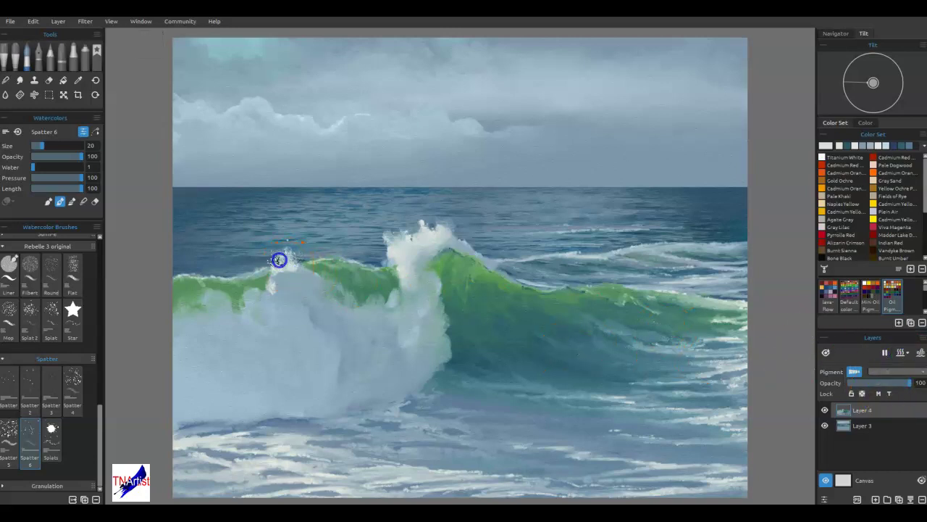
pyautogui.moveTo(290, 276); pyautogui.dragTo(277, 287)
pyautogui.moveTo(300, 267); pyautogui.dragTo(278, 296)
pyautogui.moveTo(307, 262); pyautogui.dragTo(300, 254)
pyautogui.moveTo(393, 297); pyautogui.dragTo(390, 232)
pyautogui.moveTo(437, 215); pyautogui.dragTo(413, 217)
pyautogui.moveTo(409, 263)
pyautogui.mouseDown()
pyautogui.moveTo(412, 304)
pyautogui.moveTo(402, 291)
pyautogui.moveTo(417, 308)
pyautogui.moveTo(392, 296)
pyautogui.mouseUp()
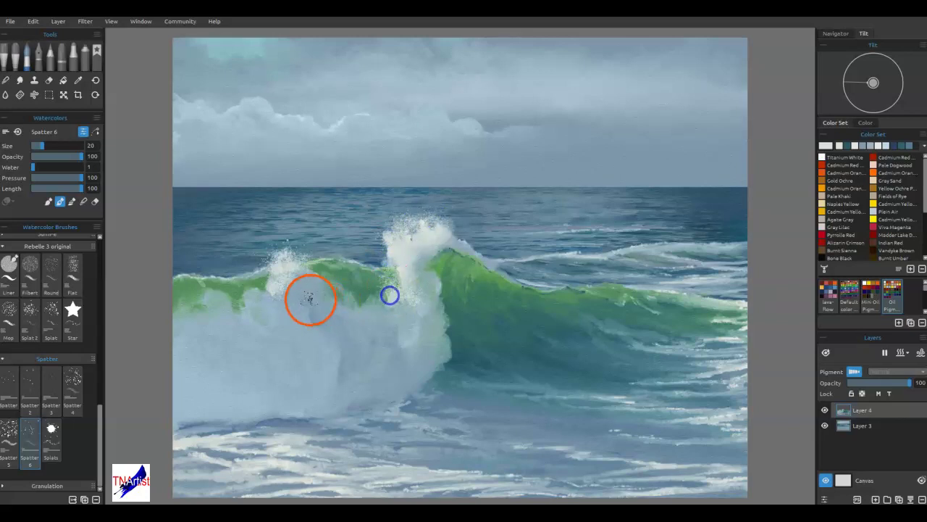
pyautogui.moveTo(263, 236); pyautogui.dragTo(294, 269)
pyautogui.moveTo(241, 299)
pyautogui.mouseDown()
pyautogui.moveTo(216, 289)
pyautogui.moveTo(214, 309)
pyautogui.moveTo(200, 285)
pyautogui.moveTo(204, 309)
pyautogui.moveTo(185, 321)
pyautogui.moveTo(247, 331)
pyautogui.moveTo(288, 307)
pyautogui.mouseUp()
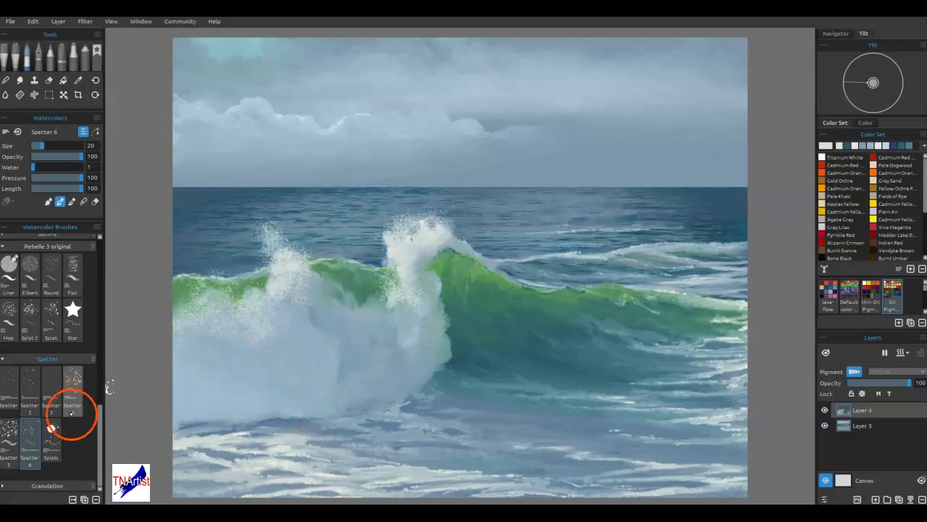
# Step: Spray coarser droplets over the left plume and nearby white water with Spatter 4 at opacity 100, finishing at size 30
pyautogui.click(52, 438)
pyautogui.click(218, 358)
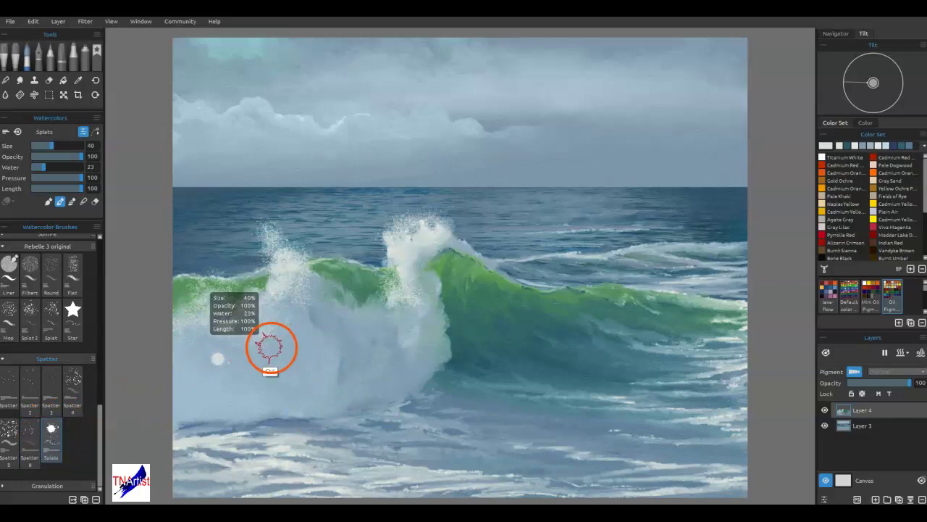
pyautogui.click(75, 392)
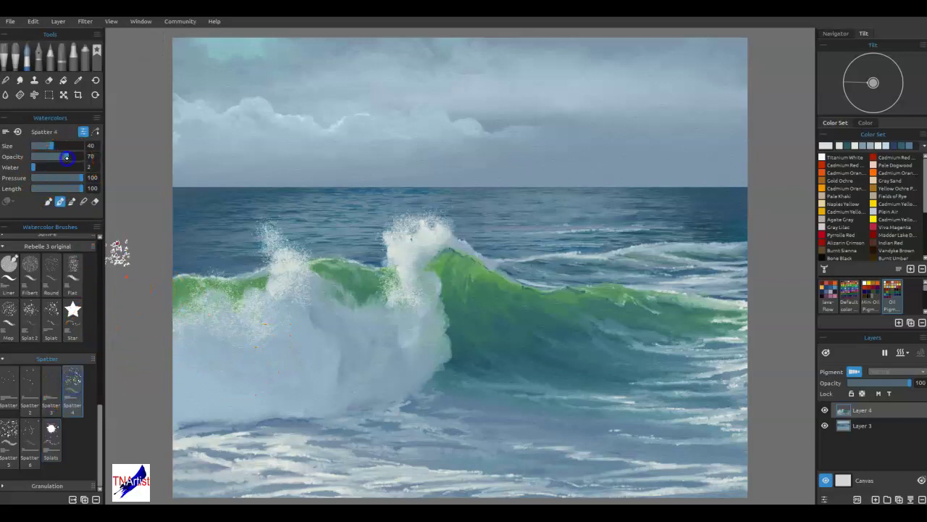
pyautogui.moveTo(66, 158); pyautogui.dragTo(112, 156)
pyautogui.press('[')
pyautogui.press('[')
pyautogui.press('[')
pyautogui.press('[')
pyautogui.moveTo(271, 283); pyautogui.dragTo(278, 293)
pyautogui.press('[')
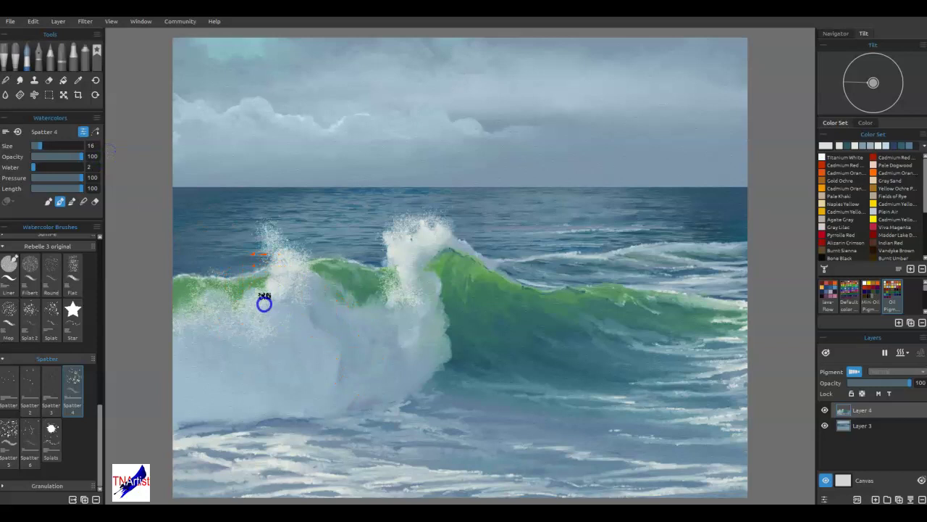
pyautogui.press(']')
pyautogui.press(']')
pyautogui.press(']')
pyautogui.moveTo(286, 249)
pyautogui.mouseDown()
pyautogui.moveTo(289, 283)
pyautogui.moveTo(265, 259)
pyautogui.moveTo(283, 306)
pyautogui.moveTo(253, 304)
pyautogui.moveTo(261, 331)
pyautogui.moveTo(221, 321)
pyautogui.moveTo(219, 305)
pyautogui.moveTo(223, 334)
pyautogui.mouseUp()
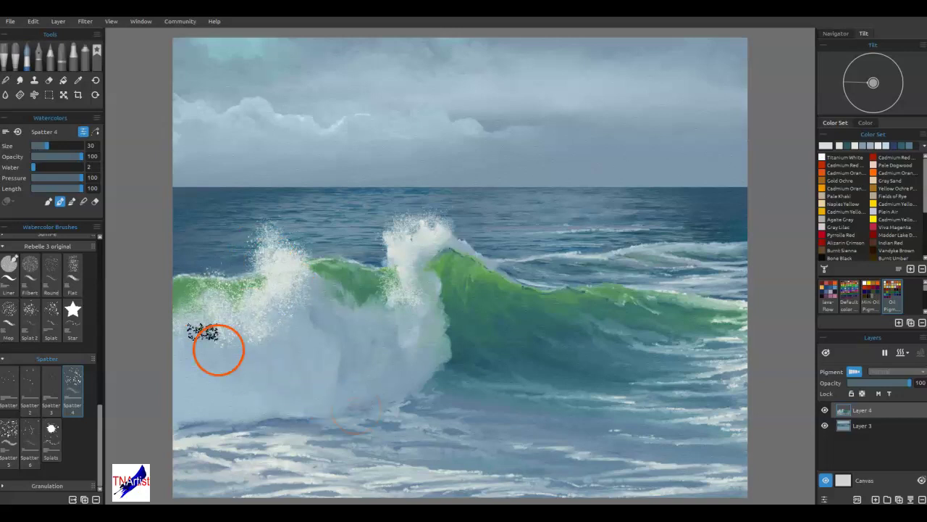
# Step: Blend the spatter on the left plume and the central foam column into the white water with Fluffy Cloud at size 45
pyautogui.click(96, 51)
pyautogui.click(41, 428)
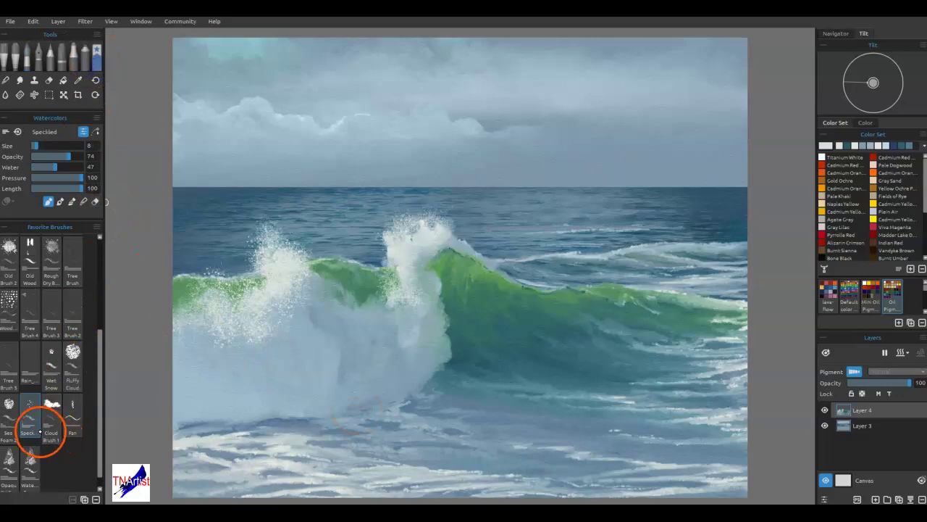
pyautogui.click(73, 362)
pyautogui.moveTo(276, 341)
pyautogui.mouseDown()
pyautogui.moveTo(269, 314)
pyautogui.moveTo(286, 282)
pyautogui.moveTo(309, 300)
pyautogui.moveTo(308, 287)
pyautogui.moveTo(292, 280)
pyautogui.moveTo(297, 297)
pyautogui.moveTo(311, 295)
pyautogui.moveTo(304, 290)
pyautogui.moveTo(299, 314)
pyautogui.moveTo(281, 272)
pyautogui.moveTo(279, 313)
pyautogui.moveTo(271, 324)
pyautogui.moveTo(265, 315)
pyautogui.moveTo(278, 322)
pyautogui.moveTo(276, 350)
pyautogui.moveTo(293, 325)
pyautogui.moveTo(303, 333)
pyautogui.moveTo(285, 300)
pyautogui.moveTo(275, 346)
pyautogui.moveTo(255, 329)
pyautogui.moveTo(257, 351)
pyautogui.mouseUp()
pyautogui.moveTo(276, 302)
pyautogui.mouseDown()
pyautogui.moveTo(291, 279)
pyautogui.moveTo(301, 299)
pyautogui.moveTo(297, 340)
pyautogui.moveTo(310, 325)
pyautogui.moveTo(301, 299)
pyautogui.moveTo(299, 336)
pyautogui.moveTo(316, 351)
pyautogui.moveTo(335, 317)
pyautogui.moveTo(323, 341)
pyautogui.moveTo(291, 325)
pyautogui.moveTo(309, 329)
pyautogui.moveTo(313, 341)
pyautogui.moveTo(305, 347)
pyautogui.moveTo(248, 333)
pyautogui.moveTo(257, 327)
pyautogui.moveTo(230, 335)
pyautogui.moveTo(223, 326)
pyautogui.moveTo(221, 350)
pyautogui.moveTo(250, 353)
pyautogui.moveTo(240, 362)
pyautogui.moveTo(208, 353)
pyautogui.moveTo(199, 322)
pyautogui.moveTo(172, 348)
pyautogui.moveTo(213, 326)
pyautogui.mouseUp()
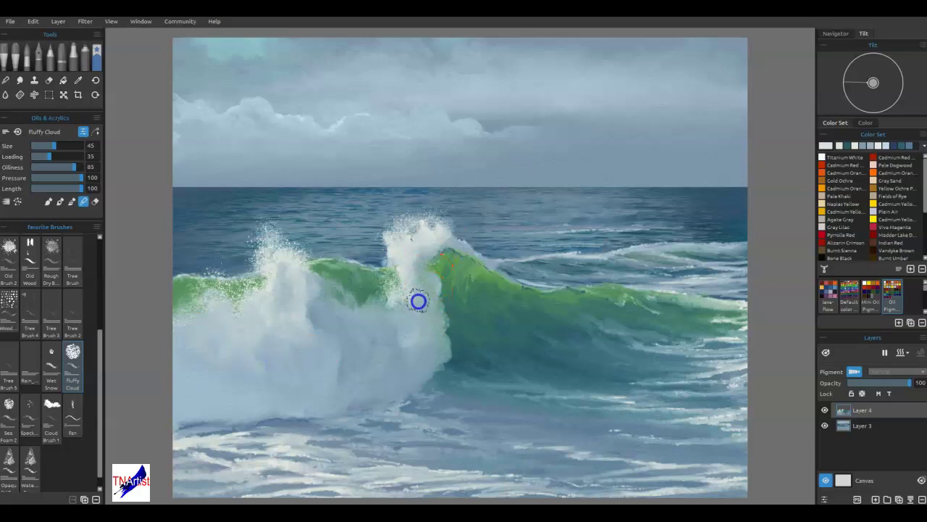
pyautogui.moveTo(420, 248)
pyautogui.mouseDown()
pyautogui.moveTo(402, 262)
pyautogui.moveTo(424, 242)
pyautogui.moveTo(412, 255)
pyautogui.moveTo(408, 300)
pyautogui.moveTo(388, 302)
pyautogui.moveTo(436, 244)
pyautogui.moveTo(444, 253)
pyautogui.moveTo(431, 276)
pyautogui.moveTo(438, 298)
pyautogui.moveTo(427, 259)
pyautogui.moveTo(447, 244)
pyautogui.moveTo(422, 256)
pyautogui.moveTo(423, 325)
pyautogui.moveTo(399, 297)
pyautogui.mouseUp()
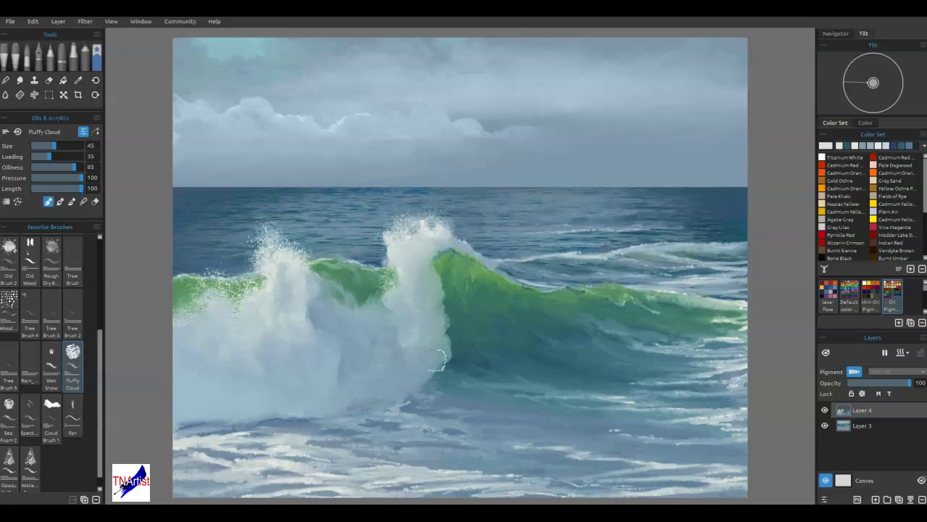
# Step: Paint bright foam accents and small droplets on the left plume with Fluffy Cloud at sizes 10 and 7
pyautogui.press('[')
pyautogui.press('[')
pyautogui.press('[')
pyautogui.press('[')
pyautogui.press('[')
pyautogui.press('[')
pyautogui.press('[')
pyautogui.moveTo(267, 274); pyautogui.dragTo(269, 268)
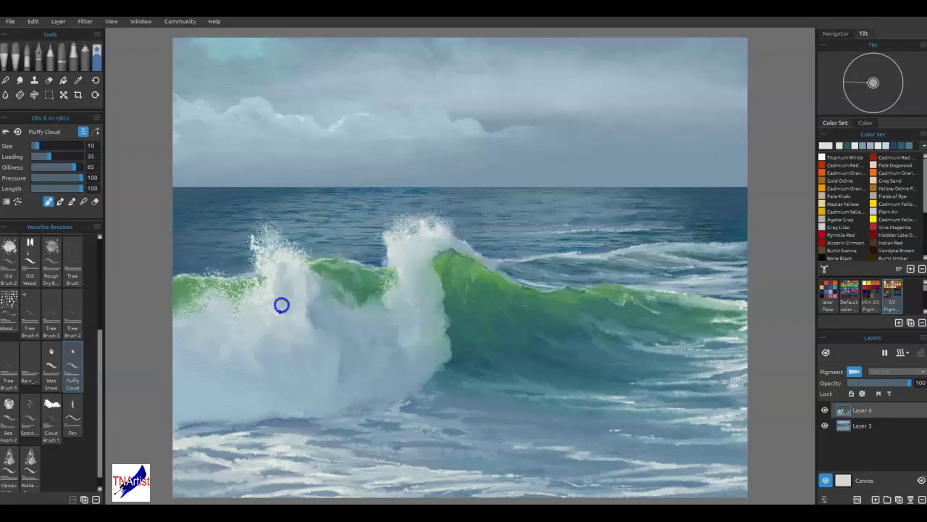
pyautogui.press('[')
pyautogui.press('[')
pyautogui.press('[')
pyautogui.moveTo(274, 297); pyautogui.dragTo(271, 300)
# Step: Enlarge Fluffy Cloud to size 35 and blend the new highlights vertically through the left plume
pyautogui.press(']')
pyautogui.press(']')
pyautogui.press(']')
pyautogui.press(']')
pyautogui.press(']')
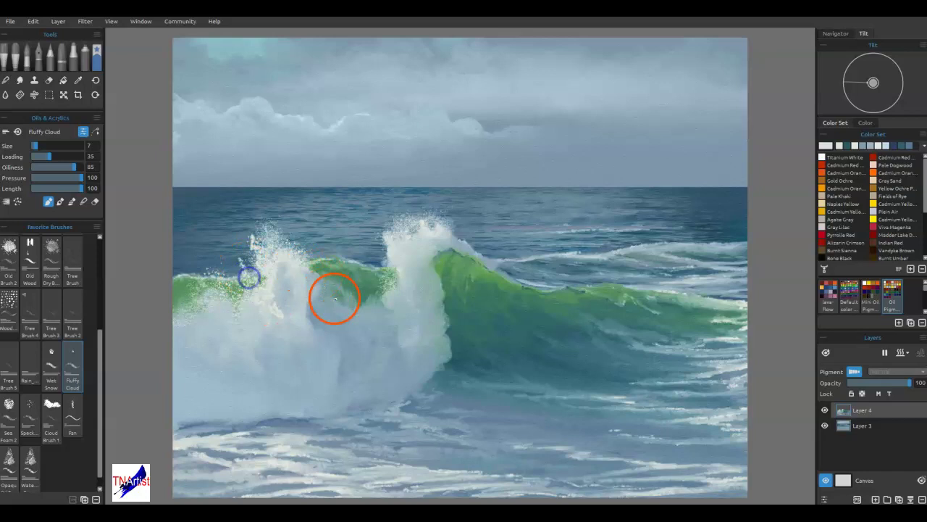
pyautogui.press(']')
pyautogui.press(']')
pyautogui.press(']')
pyautogui.press(']')
pyautogui.press(']')
pyautogui.press(']')
pyautogui.press(']')
pyautogui.press(']')
pyautogui.press(']')
pyautogui.press(']')
pyautogui.press(']')
pyautogui.press(']')
pyautogui.press(']')
pyautogui.press(']')
pyautogui.press(']')
pyautogui.press(']')
pyautogui.press(']')
pyautogui.press(']')
pyautogui.press(']')
pyautogui.press(']')
pyautogui.press('n')
pyautogui.moveTo(283, 310)
pyautogui.mouseDown()
pyautogui.moveTo(276, 293)
pyautogui.moveTo(264, 298)
pyautogui.moveTo(280, 276)
pyautogui.mouseUp()
pyautogui.moveTo(284, 317); pyautogui.dragTo(282, 264)
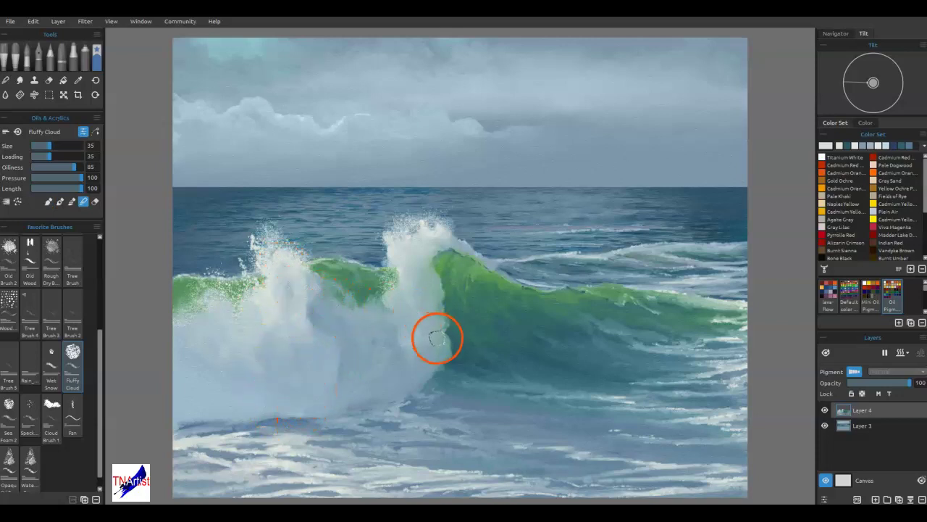
# Step: Reduce Fluffy Cloud to size 18 and refine the left plume's top, right edge and base by blending
pyautogui.press('[')
pyautogui.press('[')
pyautogui.press('[')
pyautogui.press('[')
pyautogui.press('[')
pyautogui.press('[')
pyautogui.press('[')
pyautogui.press('[')
pyautogui.press('[')
pyautogui.press('[')
pyautogui.press('[')
pyautogui.press('[')
pyautogui.press('[')
pyautogui.press('[')
pyautogui.press('[')
pyautogui.press('[')
pyautogui.press('[')
pyautogui.moveTo(259, 250); pyautogui.dragTo(259, 249)
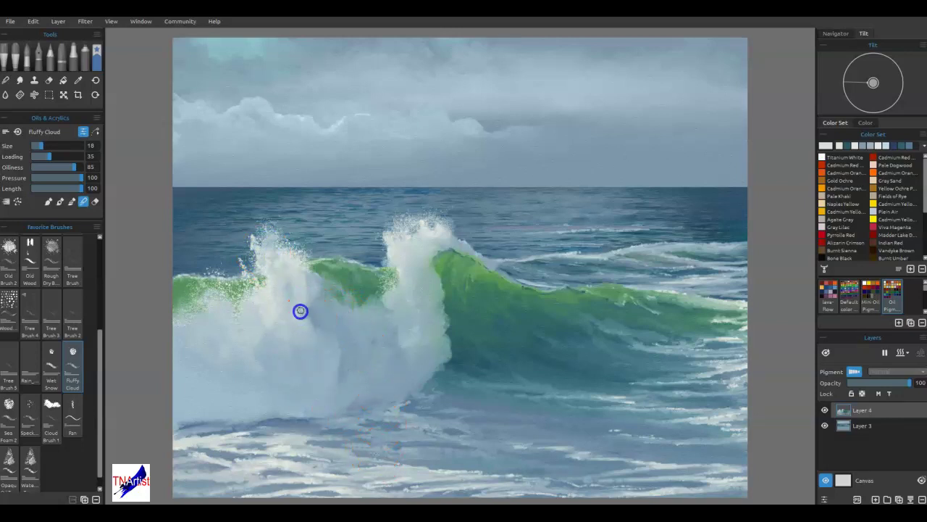
pyautogui.moveTo(310, 321); pyautogui.dragTo(312, 335)
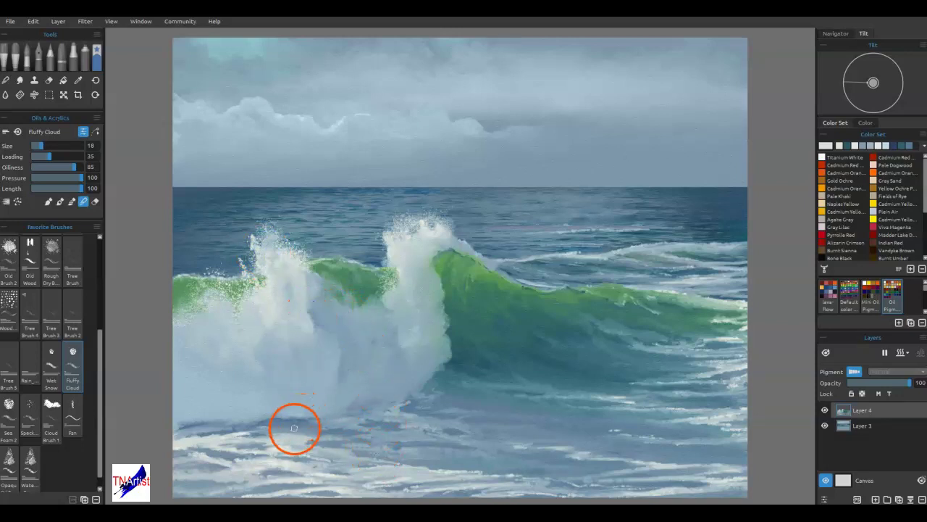
pyautogui.moveTo(289, 434)
pyautogui.mouseDown()
pyautogui.moveTo(294, 345)
pyautogui.moveTo(300, 361)
pyautogui.moveTo(268, 347)
pyautogui.mouseUp()
# Step: Paint light foam puffs across the far-left white water and blend them downward with Fluffy Cloud at size 35
pyautogui.press('b')
pyautogui.moveTo(220, 324)
pyautogui.mouseDown()
pyautogui.moveTo(211, 318)
pyautogui.moveTo(181, 347)
pyautogui.moveTo(234, 326)
pyautogui.moveTo(218, 325)
pyautogui.mouseUp()
pyautogui.press('n')
pyautogui.press(']')
pyautogui.press(']')
pyautogui.press(']')
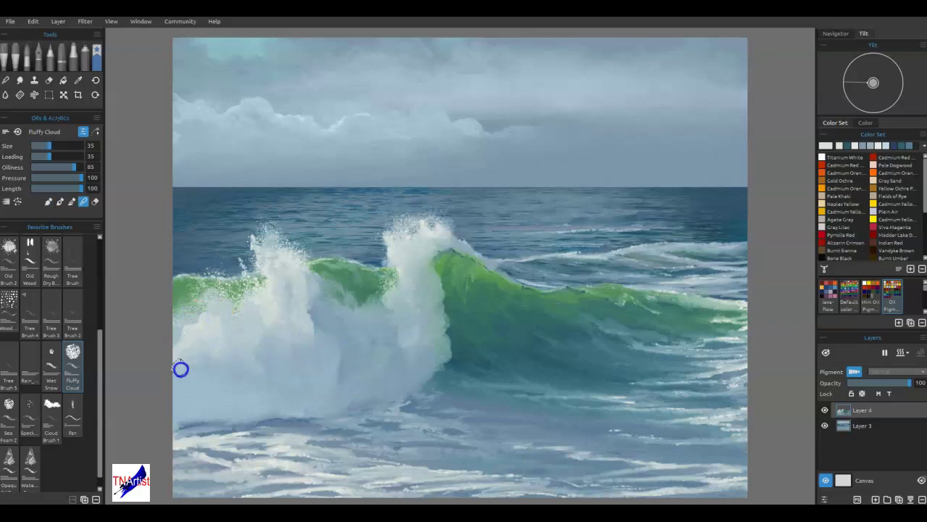
pyautogui.moveTo(223, 344); pyautogui.dragTo(227, 323)
pyautogui.moveTo(479, 394)
pyautogui.mouseDown()
pyautogui.moveTo(328, 344)
pyautogui.moveTo(299, 319)
pyautogui.moveTo(321, 334)
pyautogui.moveTo(312, 343)
pyautogui.moveTo(315, 305)
pyautogui.moveTo(311, 338)
pyautogui.moveTo(277, 340)
pyautogui.moveTo(323, 405)
pyautogui.moveTo(271, 376)
pyautogui.moveTo(280, 359)
pyautogui.moveTo(345, 397)
pyautogui.moveTo(295, 385)
pyautogui.moveTo(317, 383)
pyautogui.moveTo(314, 396)
pyautogui.moveTo(302, 396)
pyautogui.moveTo(275, 366)
pyautogui.moveTo(264, 388)
pyautogui.moveTo(262, 376)
pyautogui.moveTo(281, 398)
pyautogui.mouseUp()
# Step: Add soft foam highlights lower in the left white water and blend them toward its base
pyautogui.press('b')
pyautogui.moveTo(237, 371); pyautogui.dragTo(227, 338)
pyautogui.press('m')
pyautogui.moveTo(271, 376)
pyautogui.mouseDown()
pyautogui.moveTo(282, 381)
pyautogui.moveTo(281, 409)
pyautogui.mouseUp()
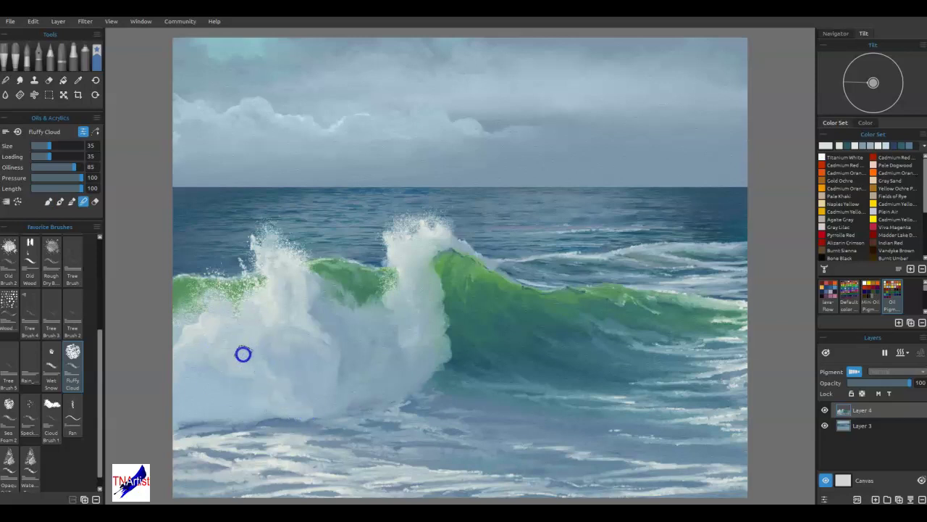
# Step: Blend the base of the left white water into the foreground and soften the lower central plume
pyautogui.moveTo(260, 403)
pyautogui.mouseDown()
pyautogui.moveTo(311, 413)
pyautogui.moveTo(298, 415)
pyautogui.moveTo(331, 420)
pyautogui.moveTo(257, 417)
pyautogui.moveTo(337, 417)
pyautogui.moveTo(286, 412)
pyautogui.mouseUp()
pyautogui.moveTo(246, 463); pyautogui.dragTo(243, 467)
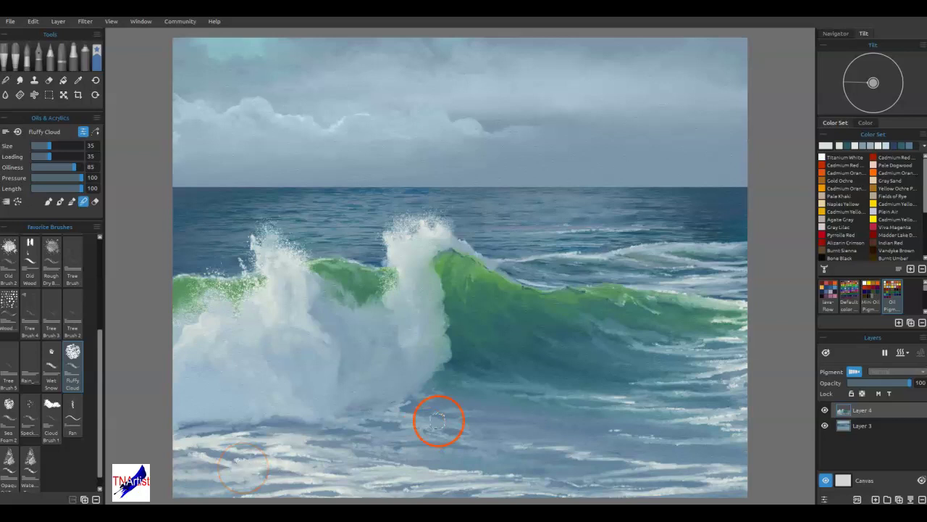
pyautogui.moveTo(424, 362)
pyautogui.mouseDown()
pyautogui.moveTo(412, 352)
pyautogui.moveTo(406, 362)
pyautogui.moveTo(387, 356)
pyautogui.moveTo(399, 337)
pyautogui.moveTo(408, 342)
pyautogui.mouseUp()
# Step: Paint light foam accents down the central plume's left edge, around its top and along the green wave's crest
pyautogui.rightClick(411, 341)
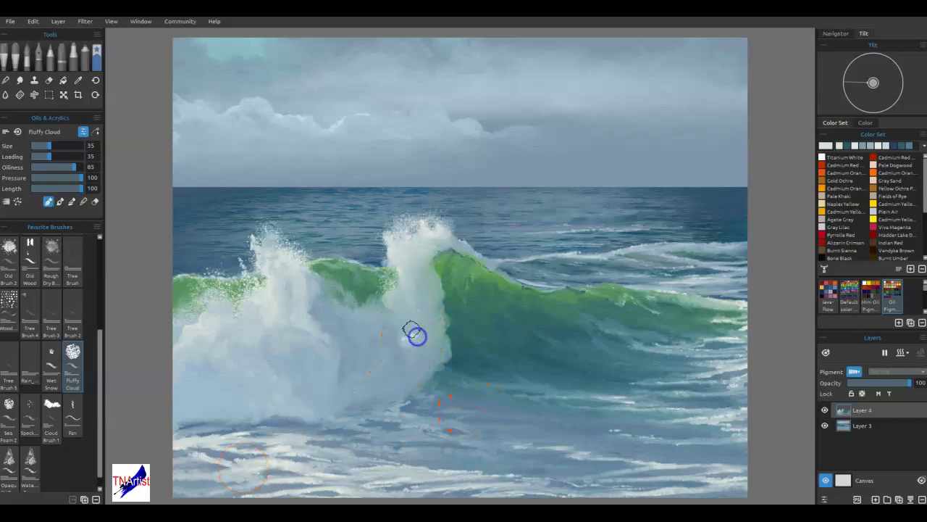
pyautogui.moveTo(414, 290)
pyautogui.mouseDown()
pyautogui.moveTo(412, 267)
pyautogui.moveTo(412, 288)
pyautogui.moveTo(400, 295)
pyautogui.mouseUp()
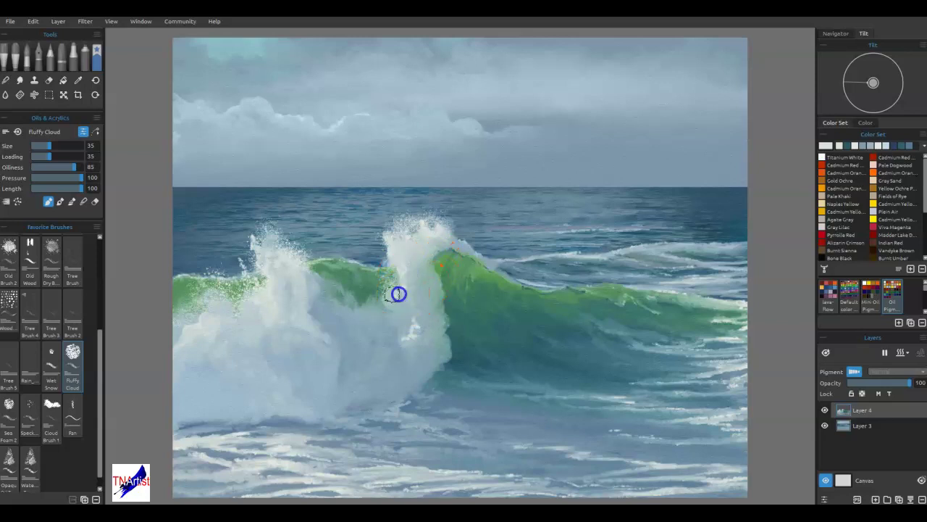
pyautogui.moveTo(410, 236); pyautogui.dragTo(398, 251)
pyautogui.moveTo(300, 258)
pyautogui.mouseDown()
pyautogui.moveTo(263, 258)
pyautogui.moveTo(409, 314)
pyautogui.moveTo(626, 300)
pyautogui.moveTo(549, 284)
pyautogui.moveTo(524, 255)
pyautogui.moveTo(534, 262)
pyautogui.moveTo(502, 272)
pyautogui.mouseUp()
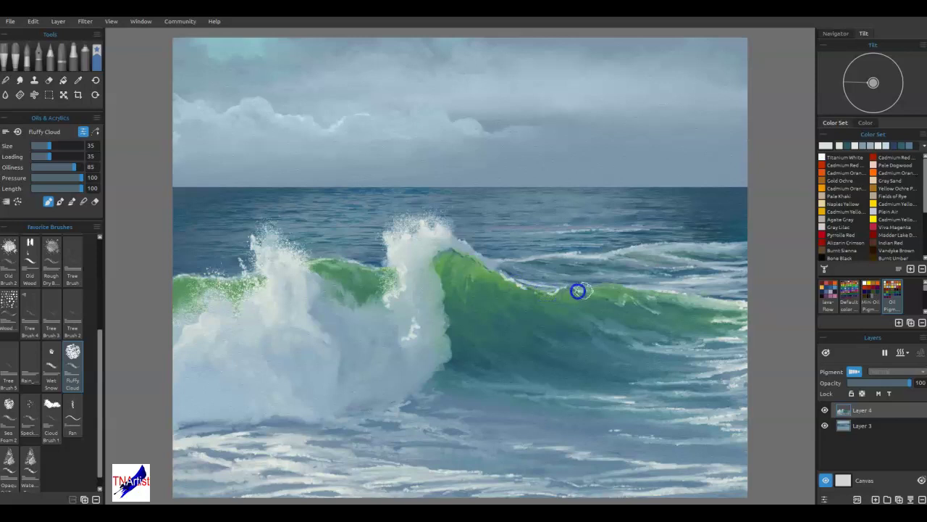
pyautogui.moveTo(608, 299)
pyautogui.mouseDown()
pyautogui.moveTo(687, 292)
pyautogui.moveTo(398, 242)
pyautogui.moveTo(408, 229)
pyautogui.moveTo(430, 275)
pyautogui.moveTo(453, 215)
pyautogui.moveTo(457, 228)
pyautogui.moveTo(422, 230)
pyautogui.moveTo(408, 218)
pyautogui.moveTo(468, 306)
pyautogui.moveTo(323, 265)
pyautogui.moveTo(304, 276)
pyautogui.moveTo(384, 283)
pyautogui.moveTo(314, 261)
pyautogui.moveTo(329, 262)
pyautogui.moveTo(391, 276)
pyautogui.moveTo(394, 291)
pyautogui.mouseUp()
pyautogui.moveTo(341, 263)
pyautogui.mouseDown()
pyautogui.moveTo(362, 275)
pyautogui.moveTo(287, 271)
pyautogui.mouseUp()
pyautogui.moveTo(300, 273); pyautogui.dragTo(342, 300)
# Step: Blend the new foam accents on the central plume and soften the crest and right face of the green wave
pyautogui.click(402, 311)
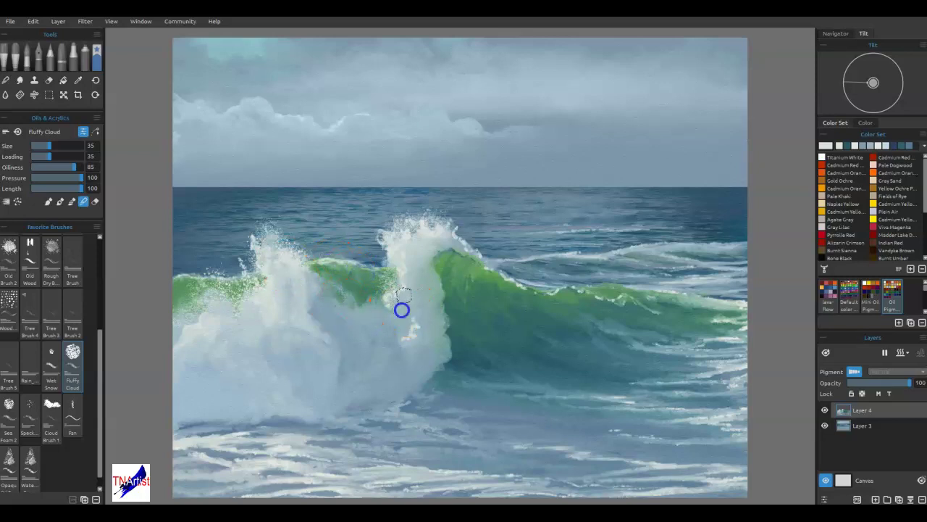
pyautogui.click(414, 345)
pyautogui.click(592, 344)
pyautogui.click(526, 302)
pyautogui.click(572, 316)
pyautogui.click(739, 355)
pyautogui.moveTo(739, 355)
pyautogui.mouseDown()
pyautogui.moveTo(699, 366)
pyautogui.moveTo(728, 349)
pyautogui.moveTo(724, 369)
pyautogui.moveTo(748, 365)
pyautogui.moveTo(678, 378)
pyautogui.moveTo(739, 386)
pyautogui.moveTo(697, 398)
pyautogui.moveTo(737, 407)
pyautogui.moveTo(707, 422)
pyautogui.moveTo(626, 430)
pyautogui.mouseUp()
pyautogui.click(727, 348)
# Step: Paint light horizontal foam streaks across the right foreground water and the right edge of the wave
pyautogui.press('b')
pyautogui.click(676, 379)
pyautogui.moveTo(701, 428); pyautogui.dragTo(625, 431)
pyautogui.moveTo(580, 426); pyautogui.dragTo(598, 432)
pyautogui.moveTo(612, 457); pyautogui.dragTo(604, 464)
pyautogui.moveTo(687, 465); pyautogui.dragTo(621, 476)
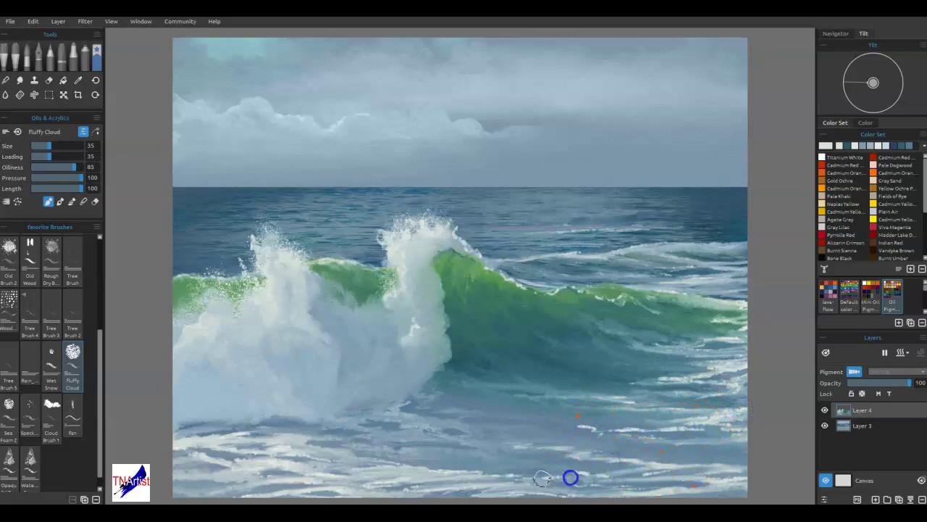
pyautogui.moveTo(471, 473)
pyautogui.mouseDown()
pyautogui.moveTo(366, 477)
pyautogui.moveTo(624, 461)
pyautogui.moveTo(690, 466)
pyautogui.moveTo(715, 445)
pyautogui.mouseUp()
pyautogui.moveTo(728, 354); pyautogui.dragTo(741, 349)
# Step: Switch to Titanium White, reduce Fluffy Cloud to size 14, and dot bright splashes around the central plume's top
pyautogui.click(821, 158)
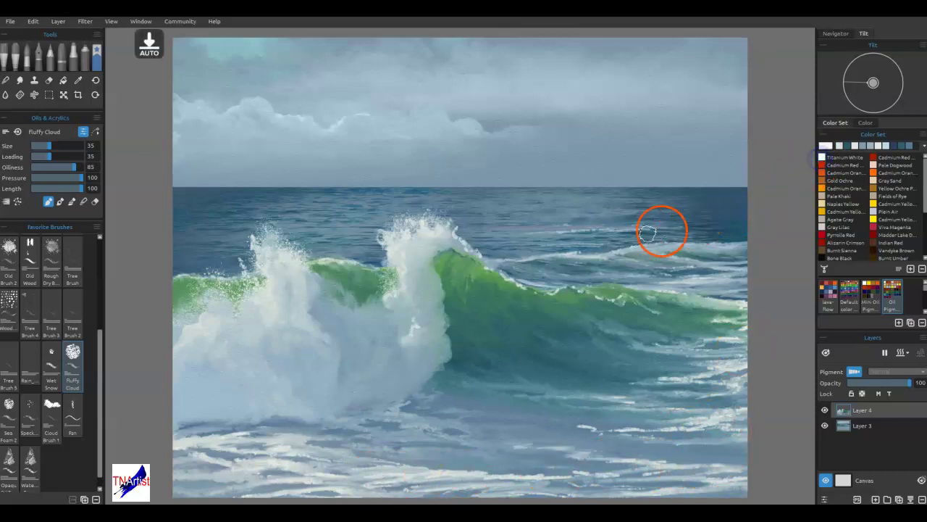
pyautogui.moveTo(536, 285)
pyautogui.mouseDown()
pyautogui.moveTo(491, 242)
pyautogui.moveTo(456, 243)
pyautogui.moveTo(406, 215)
pyautogui.moveTo(425, 256)
pyautogui.mouseUp()
pyautogui.hotkey('ctrl', 'z')
pyautogui.moveTo(413, 216)
pyautogui.mouseDown()
pyautogui.moveTo(416, 239)
pyautogui.moveTo(397, 223)
pyautogui.mouseUp()
pyautogui.press('[')
pyautogui.press('[')
pyautogui.click(406, 220)
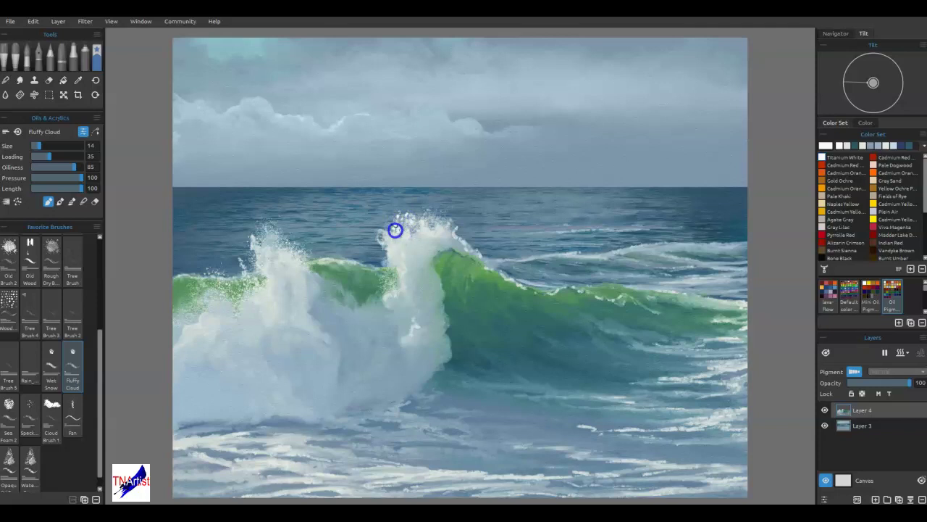
pyautogui.moveTo(397, 243); pyautogui.dragTo(394, 253)
# Step: Dot white splashes on the left plume's top and add bright accents along the green wave's crest
pyautogui.click(301, 261)
pyautogui.click(275, 236)
pyautogui.moveTo(272, 231); pyautogui.dragTo(252, 264)
pyautogui.click(330, 260)
pyautogui.moveTo(507, 276)
pyautogui.mouseDown()
pyautogui.moveTo(543, 295)
pyautogui.moveTo(566, 286)
pyautogui.moveTo(621, 298)
pyautogui.mouseUp()
# Step: Add white accents to the foreground foam and place bright spray droplets above the far-left white water
pyautogui.moveTo(655, 468)
pyautogui.mouseDown()
pyautogui.moveTo(644, 478)
pyautogui.moveTo(658, 470)
pyautogui.mouseUp()
pyautogui.moveTo(601, 456)
pyautogui.mouseDown()
pyautogui.moveTo(588, 471)
pyautogui.moveTo(405, 484)
pyautogui.mouseUp()
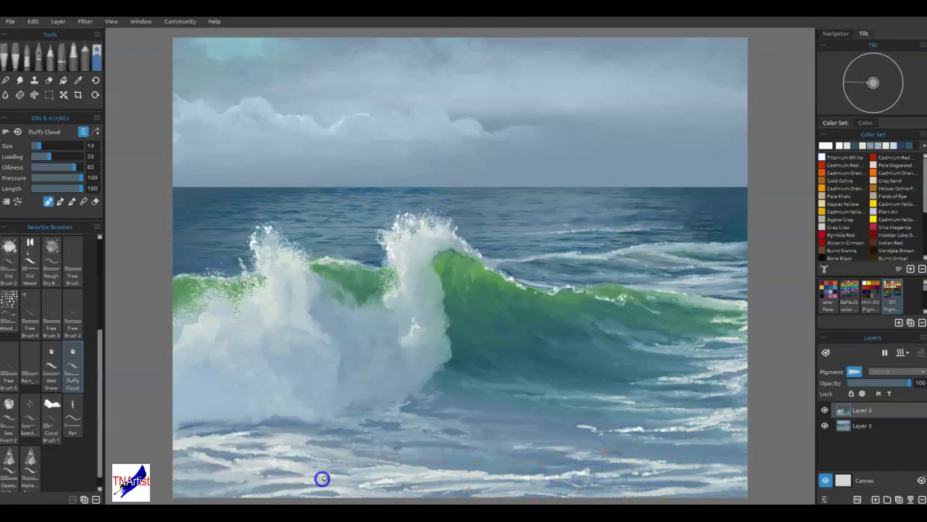
pyautogui.moveTo(247, 466)
pyautogui.mouseDown()
pyautogui.moveTo(288, 447)
pyautogui.moveTo(215, 440)
pyautogui.moveTo(222, 321)
pyautogui.moveTo(205, 304)
pyautogui.moveTo(223, 265)
pyautogui.moveTo(213, 267)
pyautogui.mouseUp()
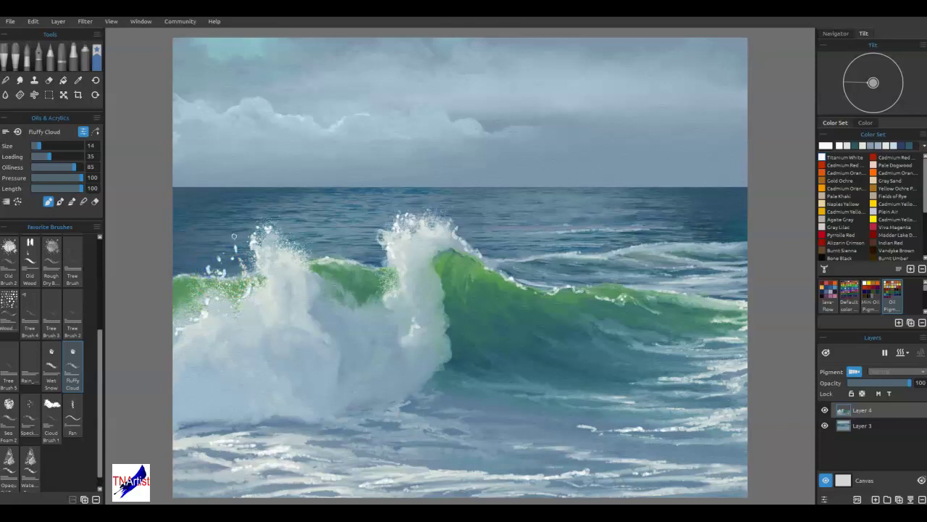
pyautogui.moveTo(341, 281)
pyautogui.mouseDown()
pyautogui.moveTo(372, 275)
pyautogui.moveTo(360, 261)
pyautogui.moveTo(332, 260)
pyautogui.moveTo(381, 253)
pyautogui.moveTo(396, 290)
pyautogui.moveTo(385, 297)
pyautogui.moveTo(414, 275)
pyautogui.moveTo(351, 309)
pyautogui.moveTo(331, 333)
pyautogui.moveTo(323, 302)
pyautogui.moveTo(300, 321)
pyautogui.moveTo(313, 306)
pyautogui.moveTo(304, 315)
pyautogui.moveTo(343, 319)
pyautogui.moveTo(392, 294)
pyautogui.mouseUp()
# Step: Blend the white accents into both plumes and the left white water, and soften the central plume's right edge
pyautogui.press('b')
pyautogui.moveTo(417, 326)
pyautogui.mouseDown()
pyautogui.moveTo(425, 331)
pyautogui.moveTo(276, 256)
pyautogui.moveTo(269, 229)
pyautogui.mouseUp()
pyautogui.click(253, 246)
pyautogui.moveTo(246, 307); pyautogui.dragTo(204, 326)
pyautogui.click(195, 323)
pyautogui.moveTo(303, 358)
pyautogui.mouseDown()
pyautogui.moveTo(500, 356)
pyautogui.moveTo(577, 330)
pyautogui.moveTo(684, 376)
pyautogui.moveTo(677, 383)
pyautogui.moveTo(686, 351)
pyautogui.moveTo(500, 315)
pyautogui.moveTo(436, 264)
pyautogui.mouseUp()
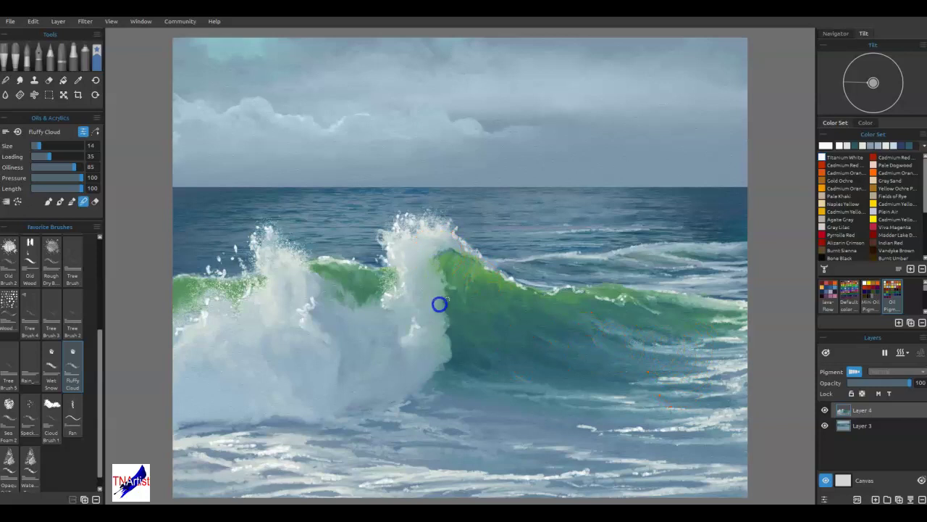
pyautogui.moveTo(451, 350); pyautogui.dragTo(444, 365)
# Step: Blend the horizon and distant sea with horizontal strokes on Layer 3, then return to Layer 4
pyautogui.click(863, 426)
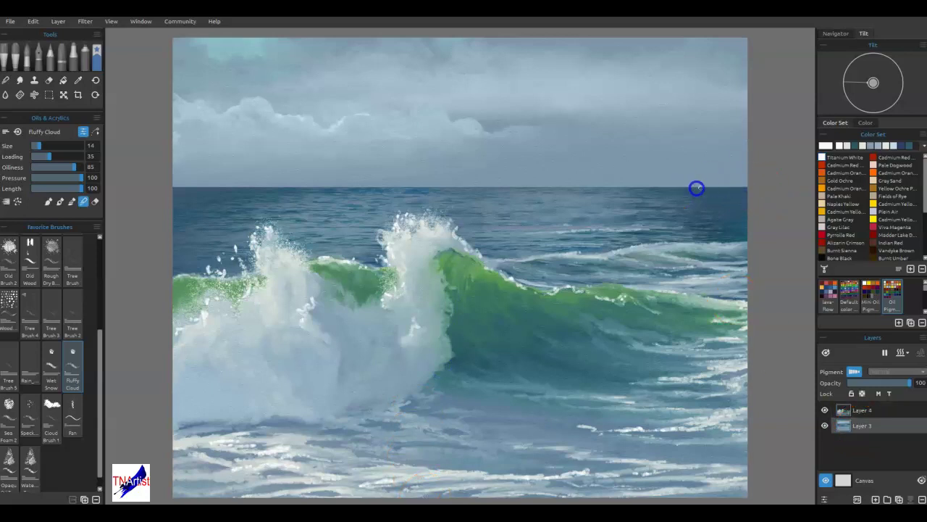
pyautogui.moveTo(627, 189)
pyautogui.mouseDown()
pyautogui.moveTo(515, 210)
pyautogui.moveTo(414, 188)
pyautogui.moveTo(451, 187)
pyautogui.moveTo(287, 188)
pyautogui.mouseUp()
pyautogui.moveTo(271, 206)
pyautogui.mouseDown()
pyautogui.moveTo(187, 212)
pyautogui.moveTo(167, 238)
pyautogui.mouseUp()
pyautogui.moveTo(230, 234); pyautogui.dragTo(160, 228)
pyautogui.moveTo(274, 215)
pyautogui.mouseDown()
pyautogui.moveTo(356, 210)
pyautogui.moveTo(354, 201)
pyautogui.moveTo(526, 196)
pyautogui.moveTo(639, 209)
pyautogui.moveTo(588, 230)
pyautogui.moveTo(644, 229)
pyautogui.mouseUp()
pyautogui.moveTo(533, 227)
pyautogui.mouseDown()
pyautogui.moveTo(673, 229)
pyautogui.moveTo(744, 215)
pyautogui.mouseUp()
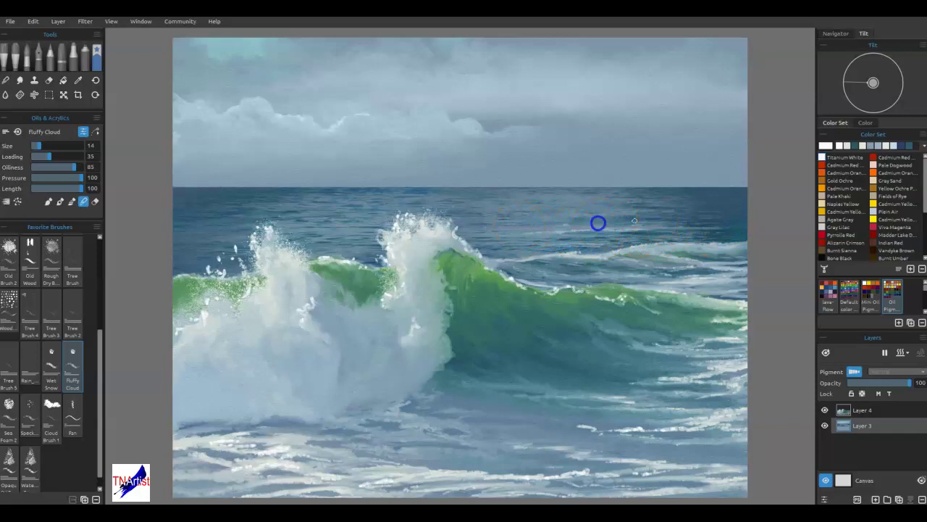
pyautogui.moveTo(735, 204)
pyautogui.mouseDown()
pyautogui.moveTo(760, 204)
pyautogui.moveTo(511, 200)
pyautogui.mouseUp()
pyautogui.moveTo(574, 201); pyautogui.dragTo(487, 205)
pyautogui.moveTo(615, 205)
pyautogui.mouseDown()
pyautogui.moveTo(505, 207)
pyautogui.moveTo(611, 195)
pyautogui.moveTo(470, 190)
pyautogui.moveTo(376, 204)
pyautogui.mouseUp()
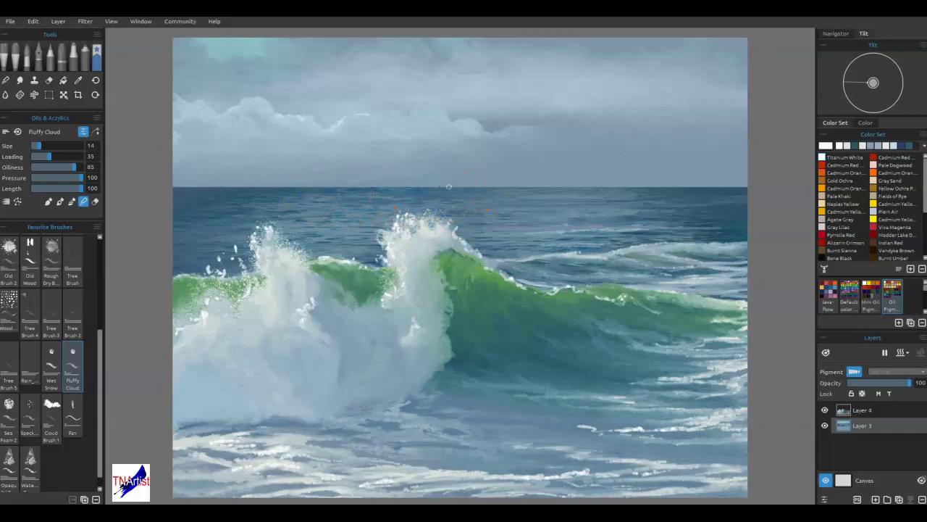
pyautogui.moveTo(626, 448)
pyautogui.mouseDown()
pyautogui.moveTo(585, 479)
pyautogui.moveTo(643, 474)
pyautogui.mouseUp()
pyautogui.click(866, 410)
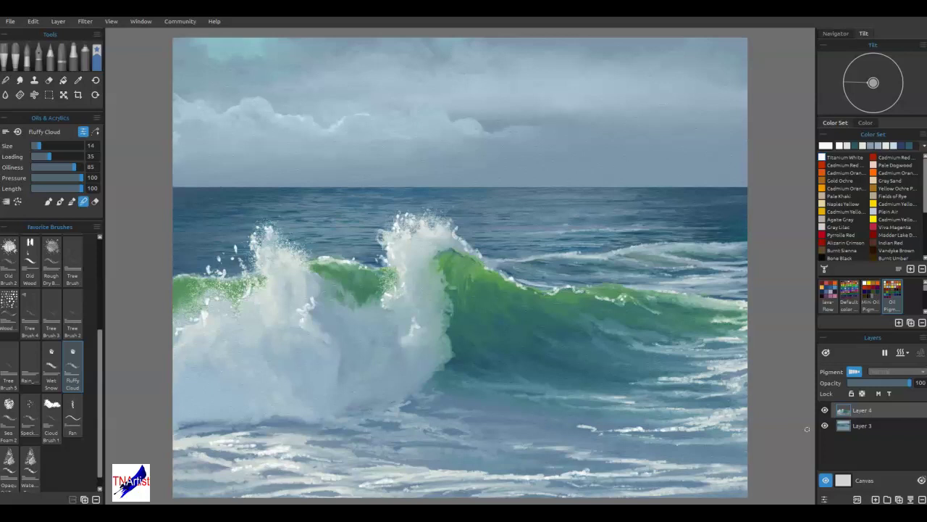
# Step: Paint a bright foam edge in the lower-left white water and blend it downward, enlarging Fluffy Cloud to size 20
pyautogui.press('b')
pyautogui.moveTo(237, 362); pyautogui.dragTo(190, 387)
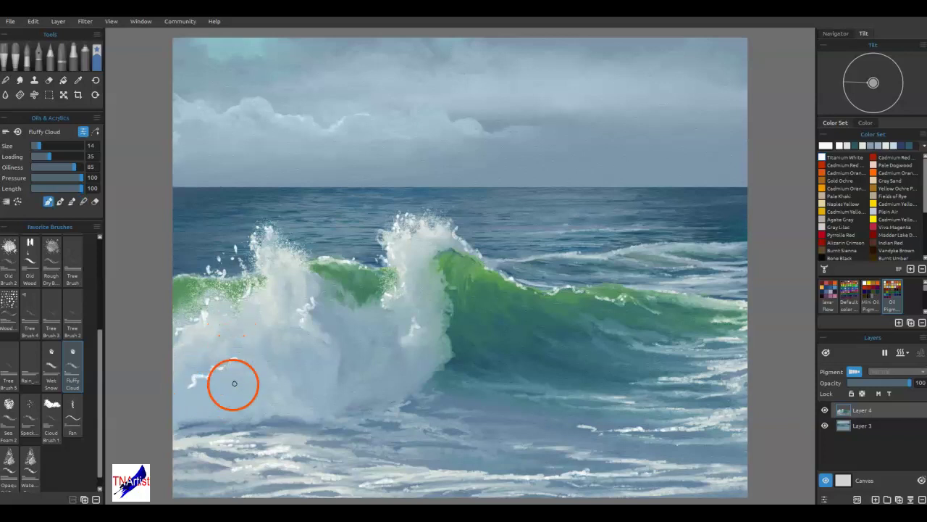
pyautogui.press('b')
pyautogui.moveTo(234, 356); pyautogui.dragTo(234, 360)
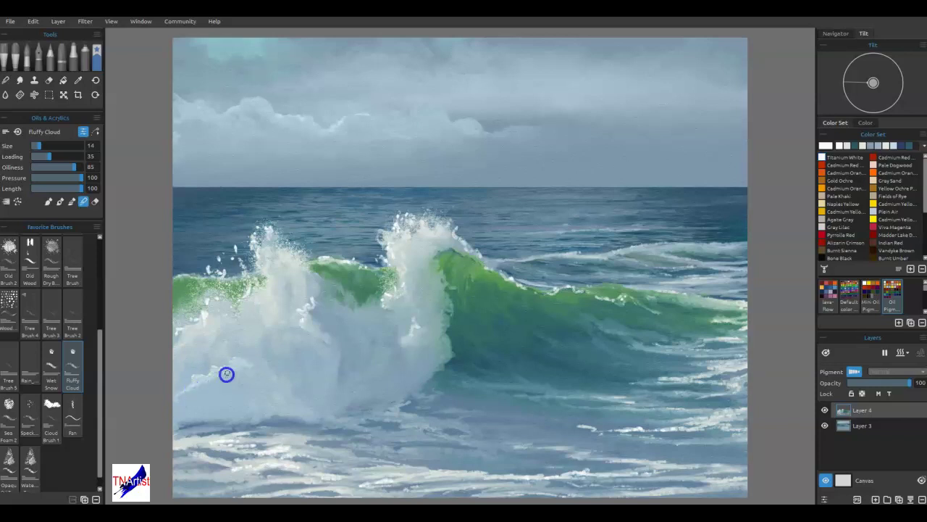
pyautogui.moveTo(187, 391)
pyautogui.mouseDown()
pyautogui.moveTo(171, 398)
pyautogui.moveTo(219, 381)
pyautogui.mouseUp()
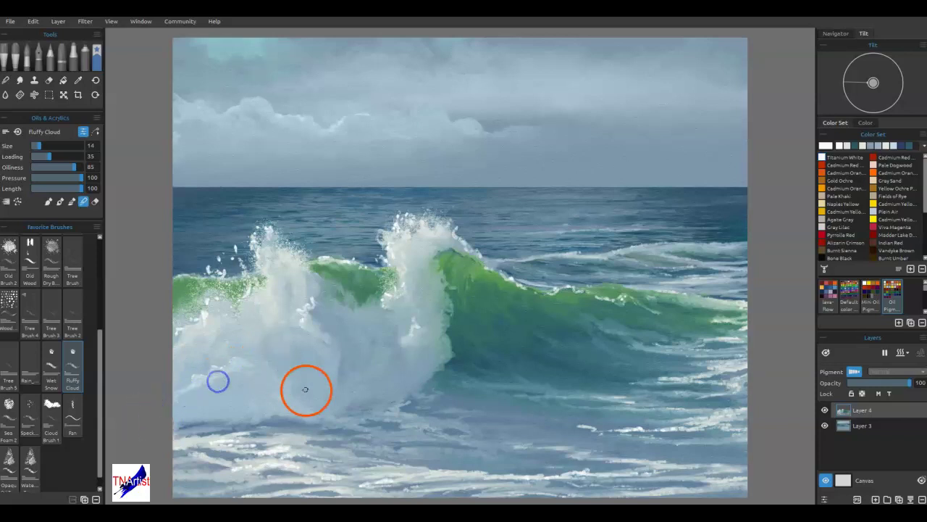
pyautogui.moveTo(410, 413)
pyautogui.mouseDown()
pyautogui.moveTo(343, 414)
pyautogui.moveTo(237, 368)
pyautogui.mouseUp()
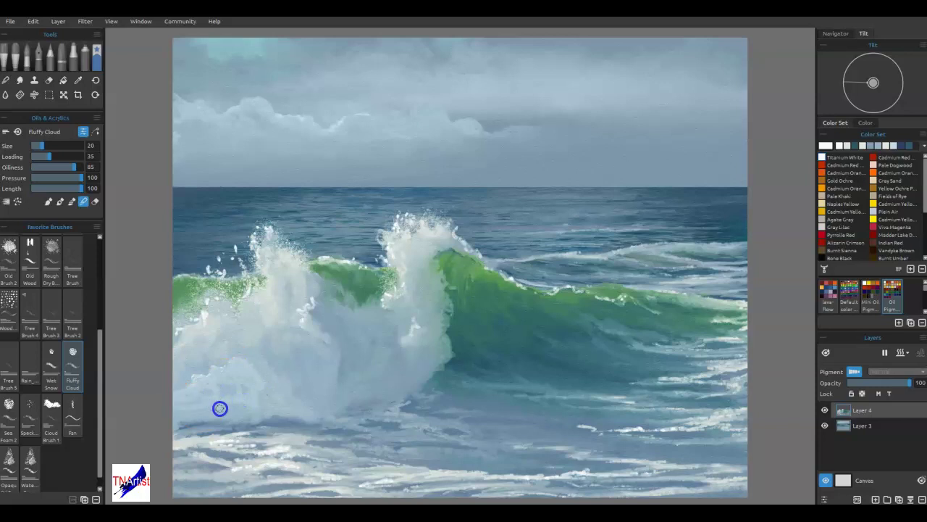
pyautogui.moveTo(268, 398); pyautogui.dragTo(270, 402)
# Step: Outline a distant headland with a polygonal selection, using a jagged ridge above the right half of the horizon
pyautogui.click(49, 94)
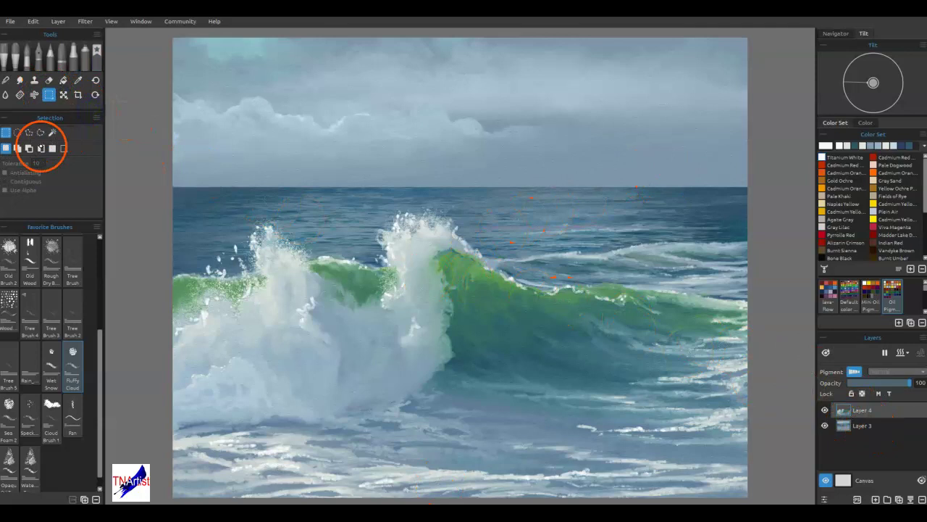
pyautogui.click(29, 132)
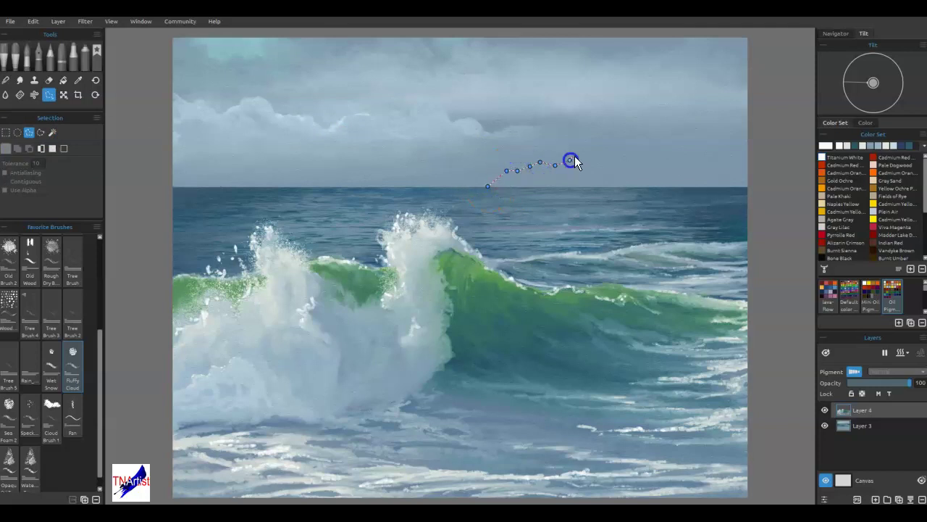
pyautogui.moveTo(654, 159); pyautogui.dragTo(712, 160)
pyautogui.click(749, 150)
pyautogui.click(765, 154)
pyautogui.click(749, 189)
pyautogui.click(592, 188)
pyautogui.click(489, 191)
pyautogui.click(486, 187)
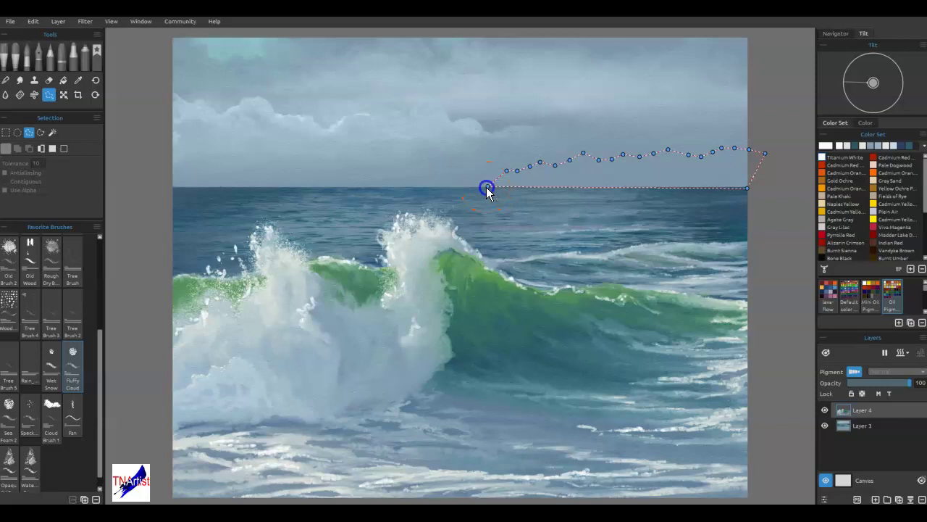
pyautogui.click(748, 189)
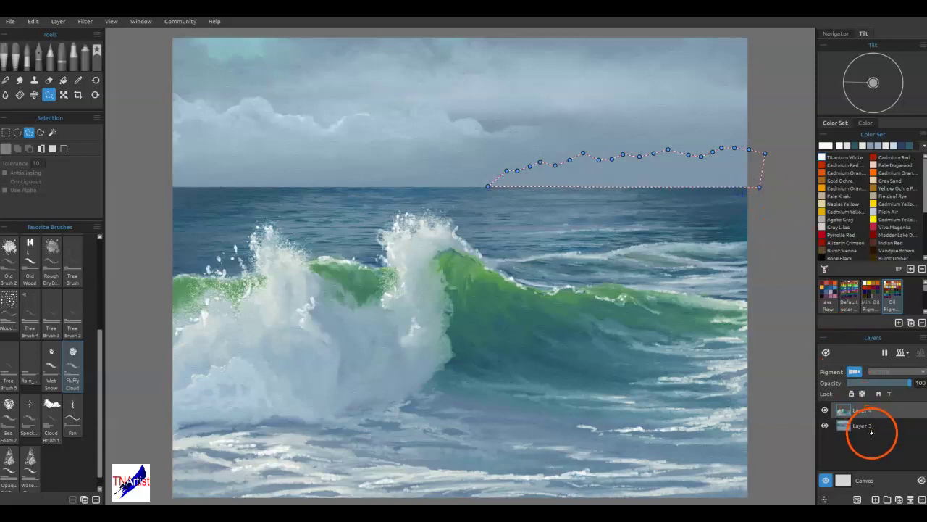
# Step: Add an empty layer above Layer 4 and commit the headland outline as a selection
pyautogui.click(877, 499)
pyautogui.click(883, 446)
pyautogui.click(849, 446)
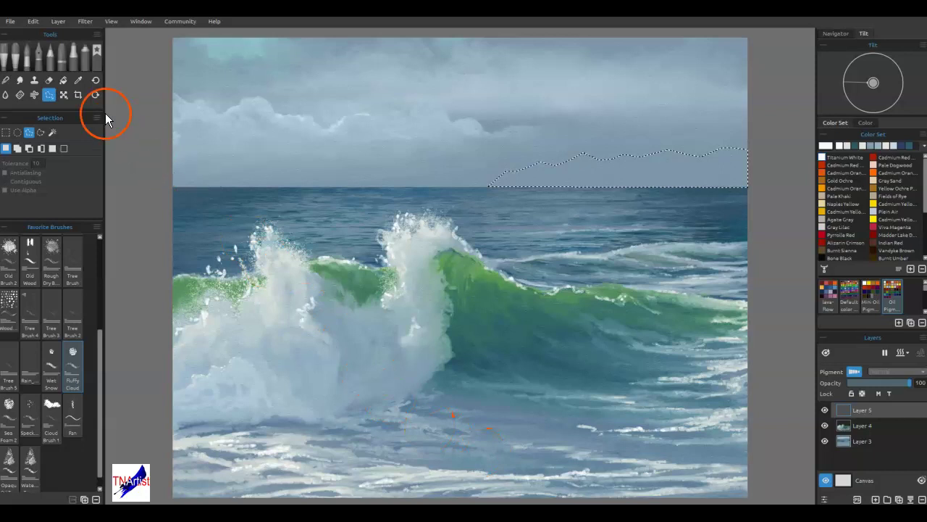
# Step: Fill the headland selection softly with the Spray airbrush at size 40, using a blue-gray sampled from the foreground water
pyautogui.click(85, 57)
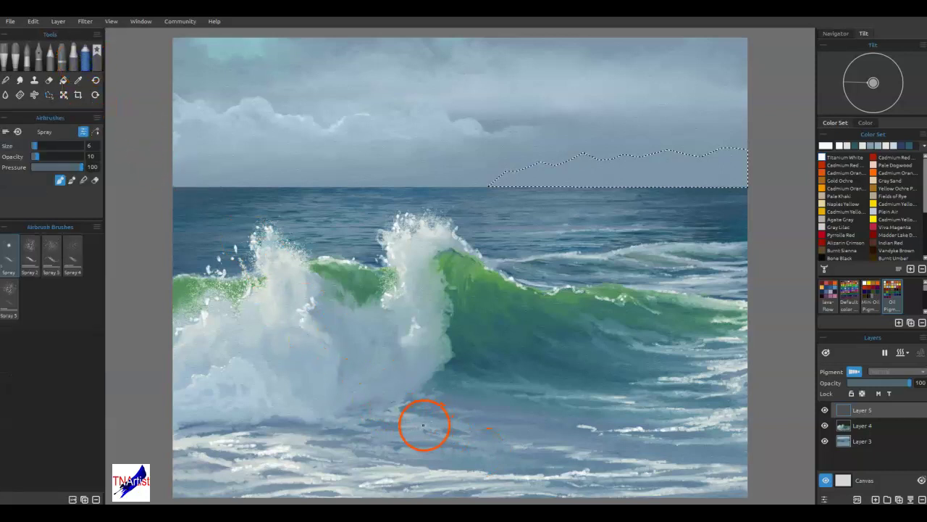
pyautogui.keyDown('alt'); pyautogui.click(484, 453); pyautogui.keyUp('alt')
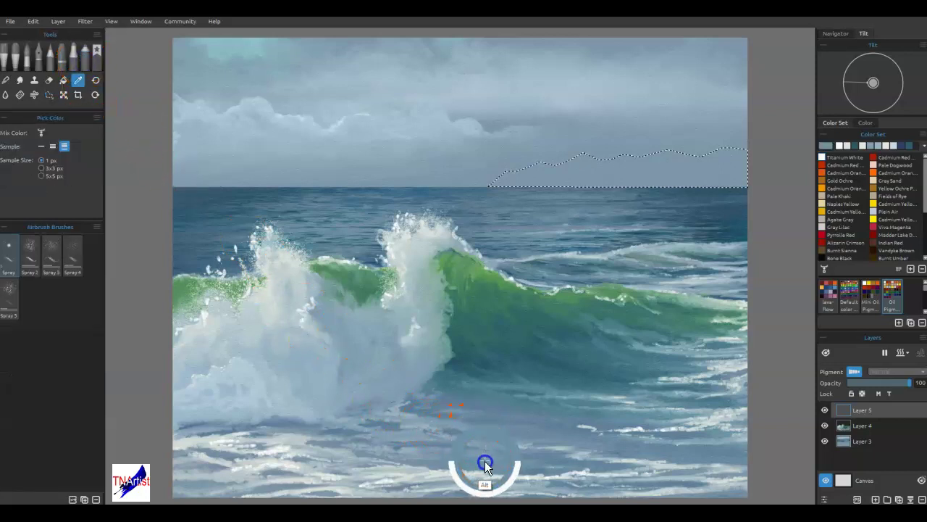
pyautogui.keyDown('alt'); pyautogui.click(485, 425); pyautogui.keyUp('alt')
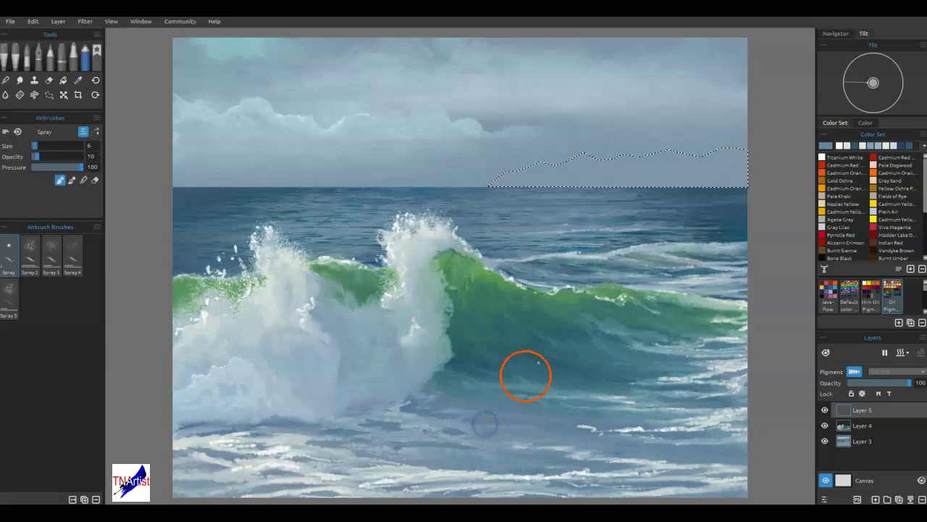
pyautogui.press(']')
pyautogui.press(']')
pyautogui.press(']')
pyautogui.press(']')
pyautogui.press(']')
pyautogui.press(']')
pyautogui.moveTo(735, 190)
pyautogui.mouseDown()
pyautogui.moveTo(675, 188)
pyautogui.moveTo(684, 180)
pyautogui.moveTo(669, 180)
pyautogui.moveTo(683, 168)
pyautogui.moveTo(568, 167)
pyautogui.moveTo(505, 182)
pyautogui.moveTo(568, 162)
pyautogui.mouseUp()
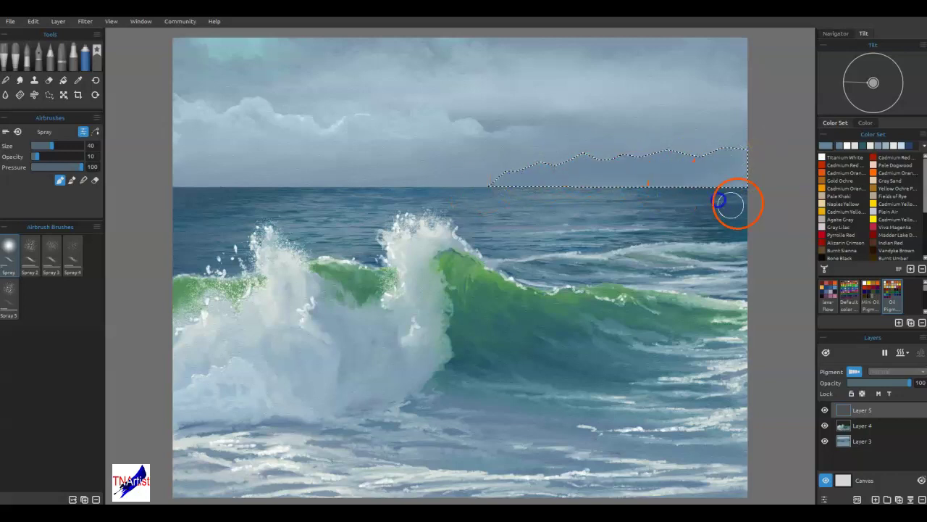
pyautogui.moveTo(708, 182)
pyautogui.mouseDown()
pyautogui.moveTo(747, 174)
pyautogui.moveTo(759, 156)
pyautogui.moveTo(546, 199)
pyautogui.moveTo(716, 180)
pyautogui.mouseUp()
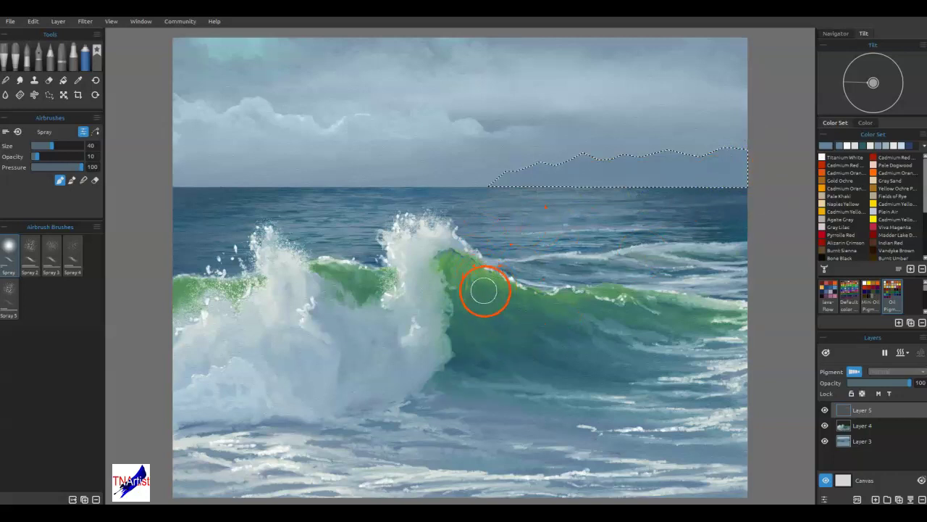
# Step: Sample a lighter gray-blue from the foreground and airbrush haze along the headland's base and lower slopes
pyautogui.keyDown('alt'); pyautogui.click(326, 440); pyautogui.keyUp('alt')
pyautogui.moveTo(486, 205)
pyautogui.mouseDown()
pyautogui.moveTo(510, 168)
pyautogui.moveTo(528, 194)
pyautogui.moveTo(564, 169)
pyautogui.mouseUp()
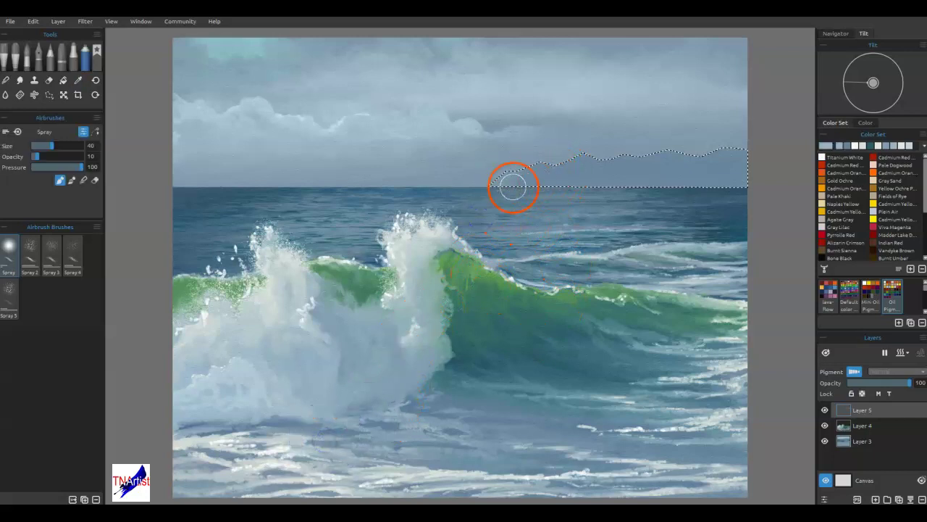
pyautogui.moveTo(647, 159)
pyautogui.mouseDown()
pyautogui.moveTo(675, 160)
pyautogui.moveTo(606, 321)
pyautogui.moveTo(590, 269)
pyautogui.mouseUp()
pyautogui.moveTo(539, 189)
pyautogui.mouseDown()
pyautogui.moveTo(571, 191)
pyautogui.moveTo(500, 201)
pyautogui.moveTo(465, 193)
pyautogui.moveTo(780, 190)
pyautogui.mouseUp()
pyautogui.moveTo(582, 244); pyautogui.dragTo(578, 244)
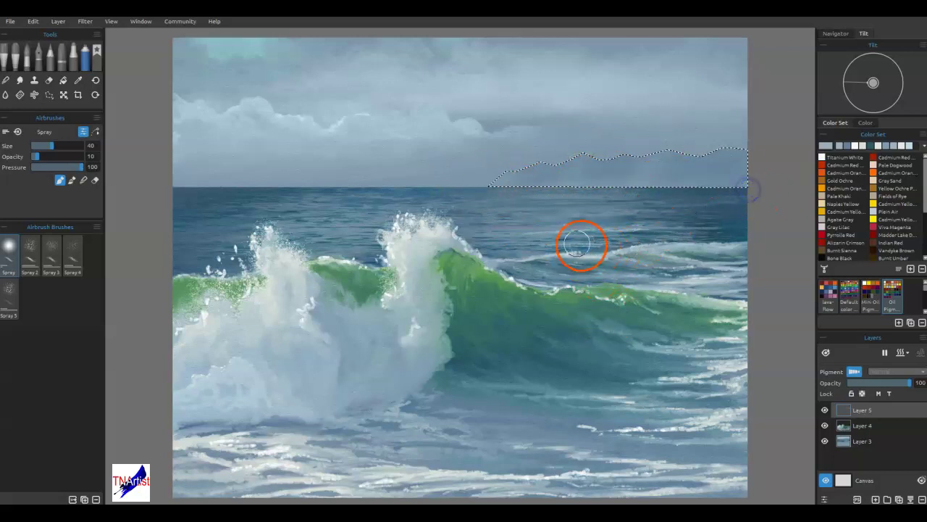
pyautogui.moveTo(687, 206)
pyautogui.mouseDown()
pyautogui.moveTo(746, 187)
pyautogui.moveTo(463, 194)
pyautogui.moveTo(605, 181)
pyautogui.moveTo(624, 181)
pyautogui.moveTo(406, 192)
pyautogui.mouseUp()
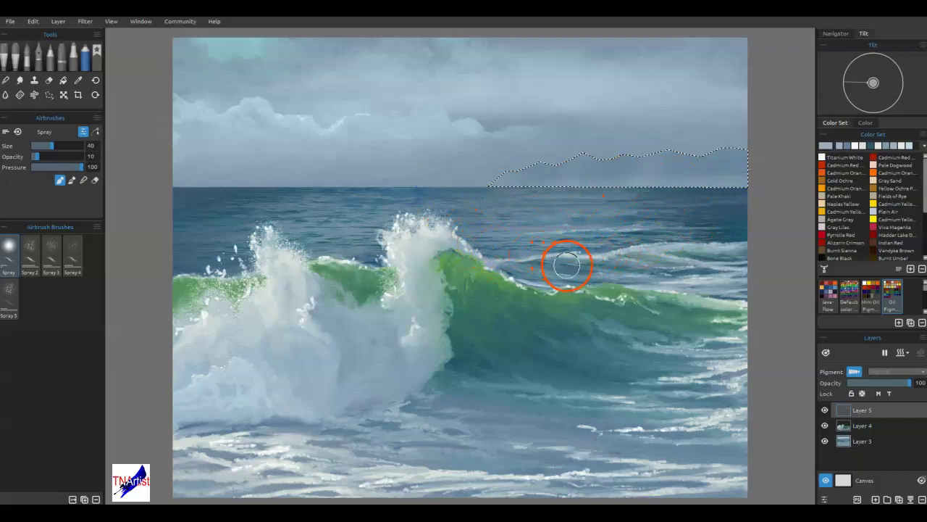
# Step: Soften the headland on Layer 5 with a Gaussian Blur of radius 5
pyautogui.click(87, 27)
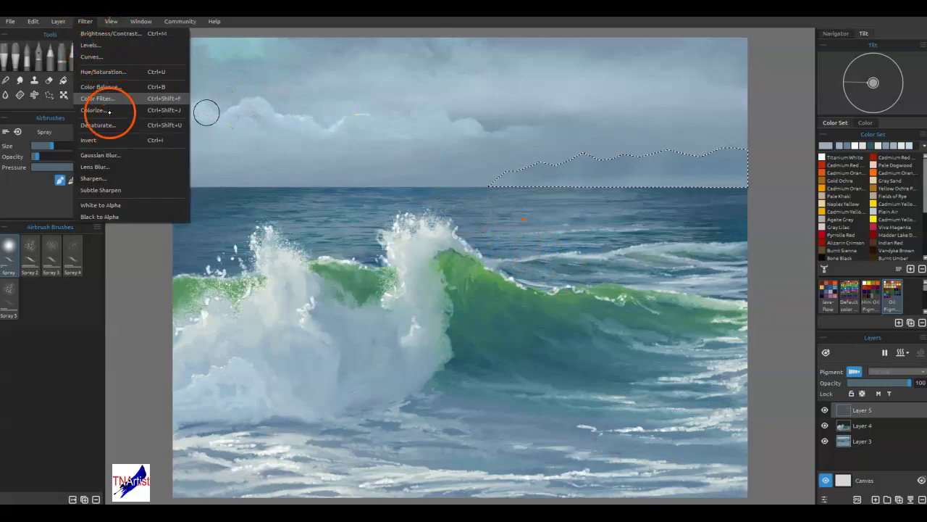
pyautogui.click(105, 155)
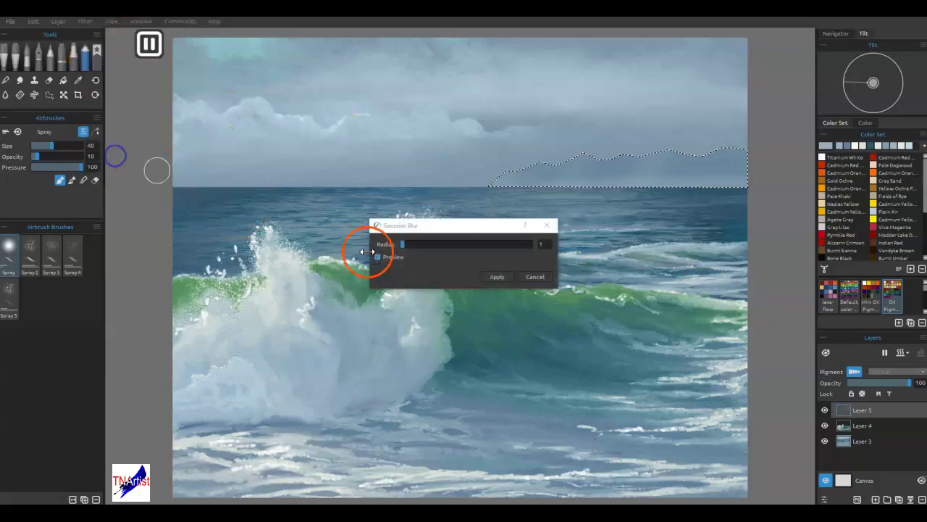
pyautogui.click(477, 263)
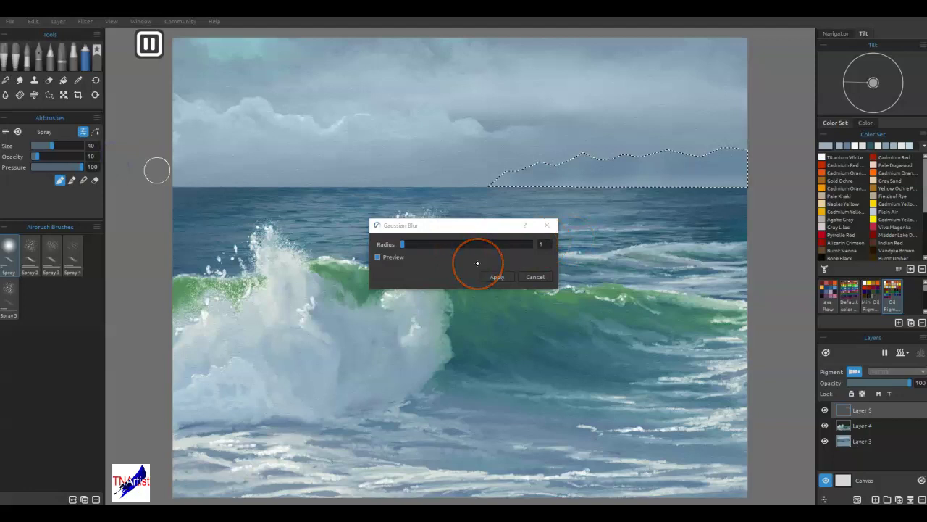
pyautogui.click(540, 246)
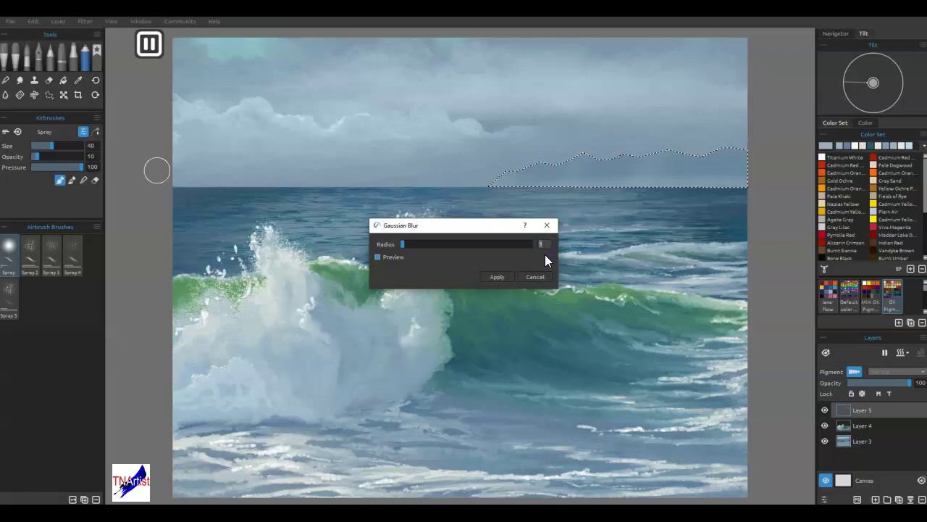
pyautogui.moveTo(401, 245); pyautogui.dragTo(406, 249)
pyautogui.click(497, 276)
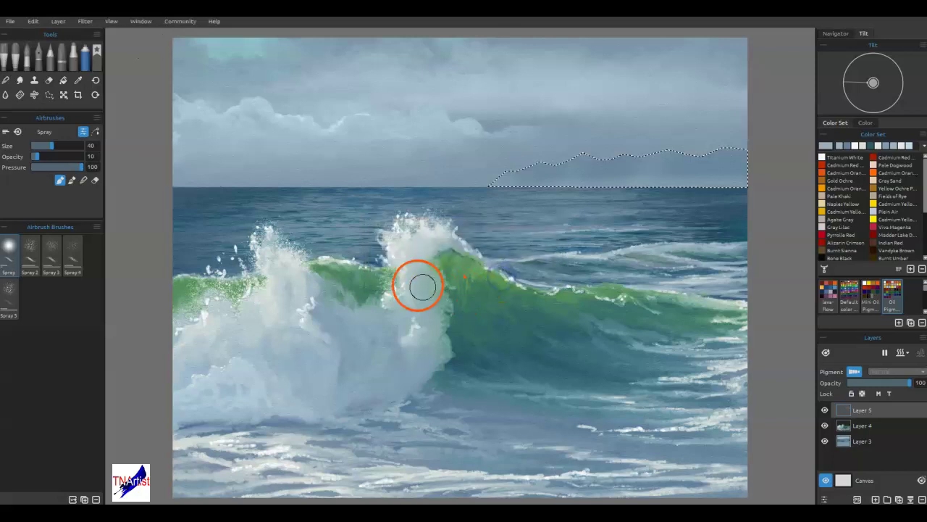
pyautogui.click(637, 206)
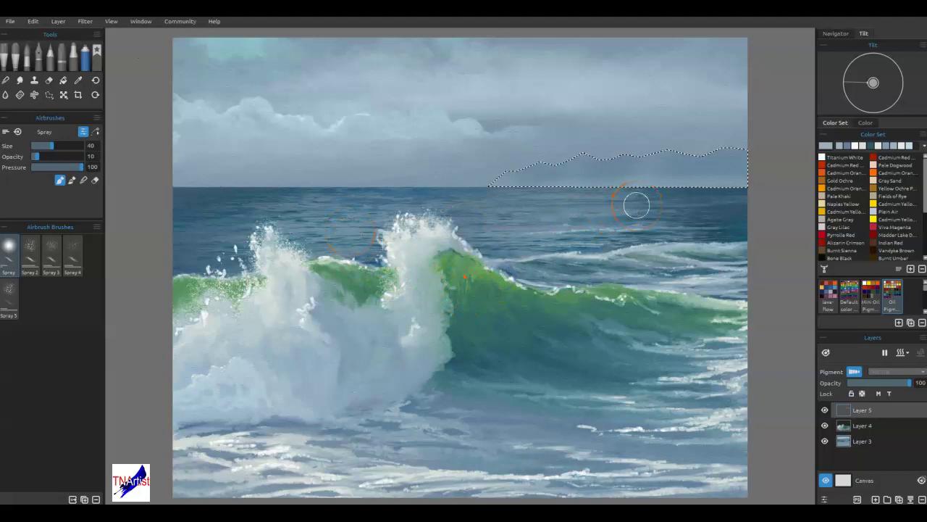
pyautogui.moveTo(630, 291)
pyautogui.mouseDown()
pyautogui.moveTo(461, 277)
pyautogui.moveTo(371, 322)
pyautogui.moveTo(395, 336)
pyautogui.mouseUp()
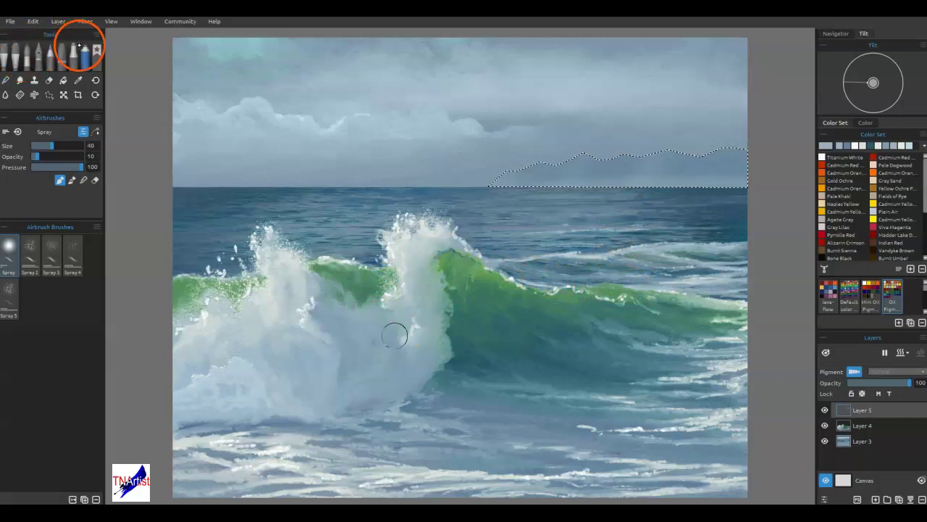
# Step: Paint dark rocky texture across the headland with the Mtn Knife at size 14, using a darkened blue-gray sampled from its slopes
pyautogui.click(97, 51)
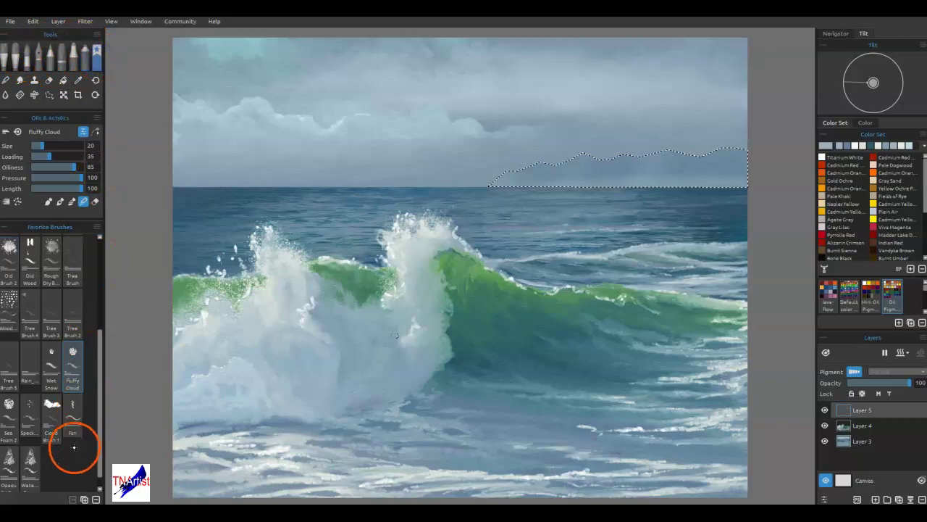
pyautogui.moveTo(100, 343); pyautogui.dragTo(103, 242)
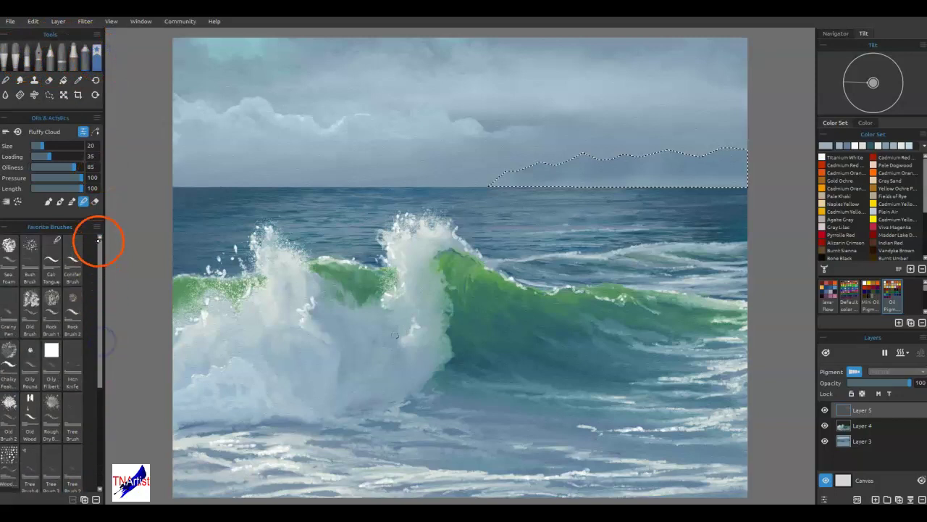
pyautogui.click(73, 365)
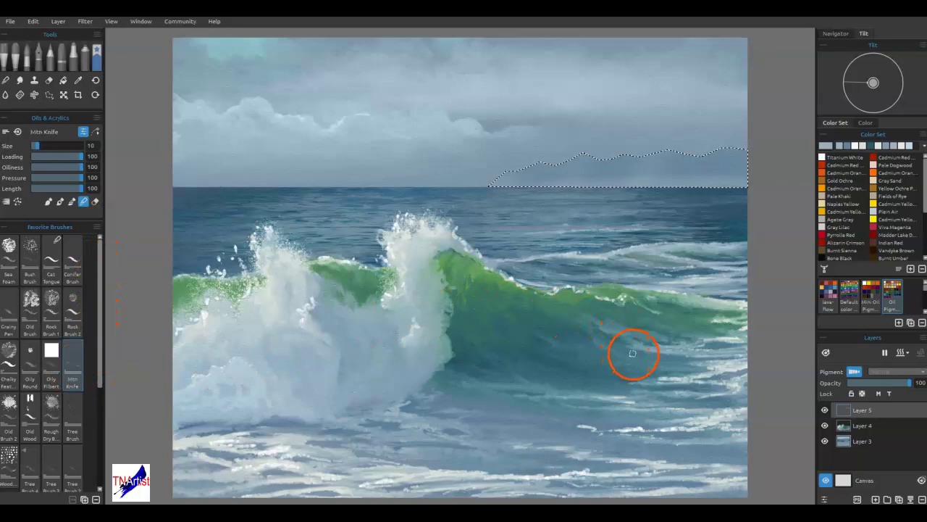
pyautogui.press('i')
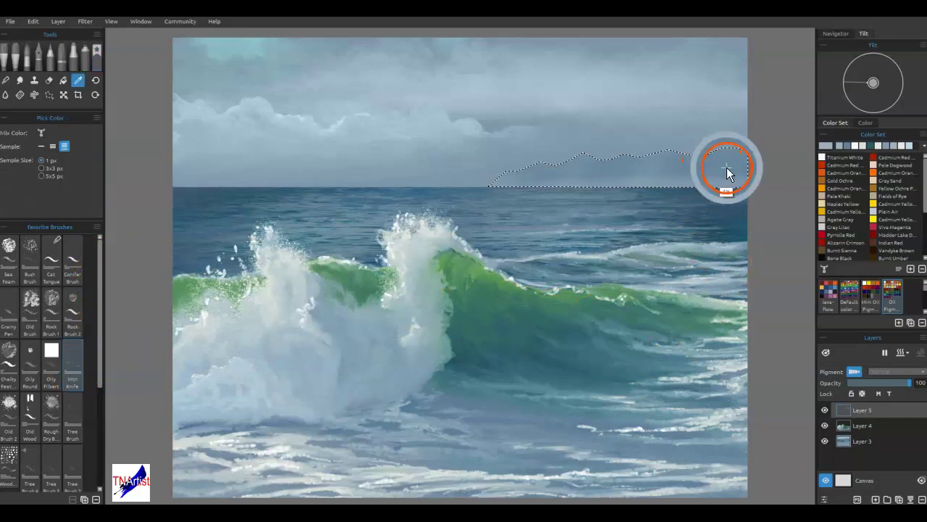
pyautogui.click(727, 169)
pyautogui.click(827, 146)
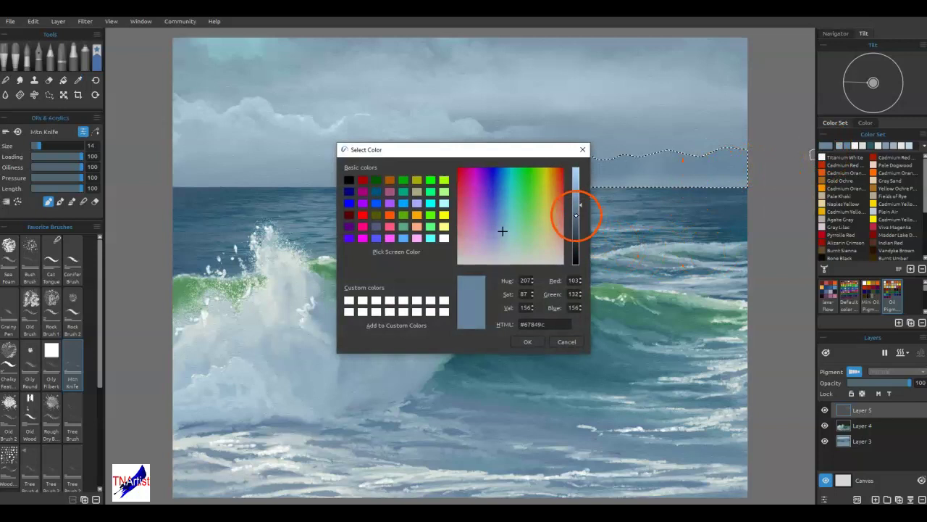
pyautogui.click(576, 215)
pyautogui.click(545, 340)
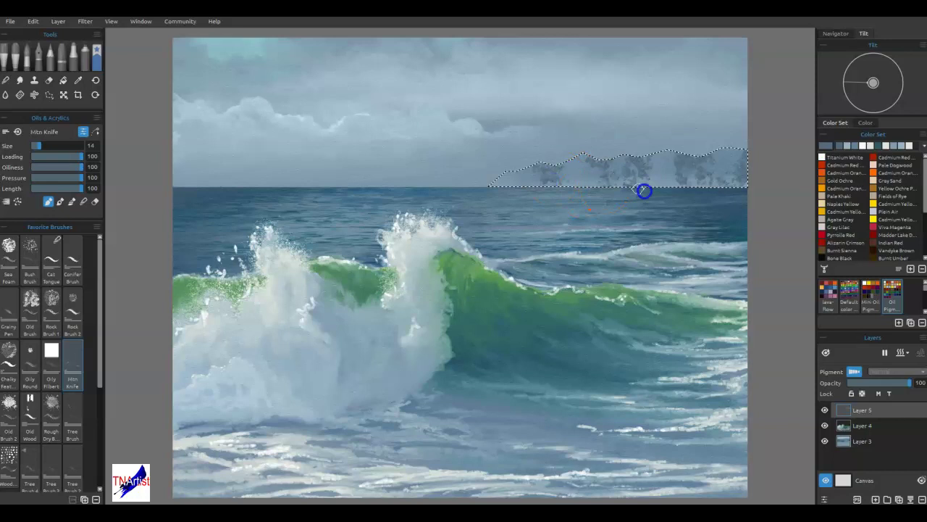
pyautogui.click(592, 196)
pyautogui.moveTo(546, 178); pyautogui.dragTo(550, 180)
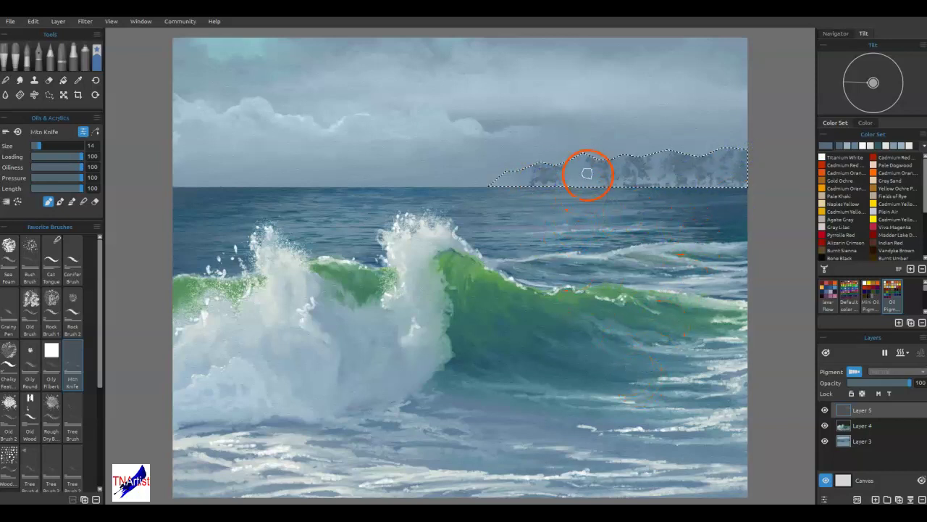
# Step: Dab near-white cliff highlights along the length of the headland with the Mtn Knife at size 14
pyautogui.keyDown('alt'); pyautogui.click(576, 179); pyautogui.keyUp('alt')
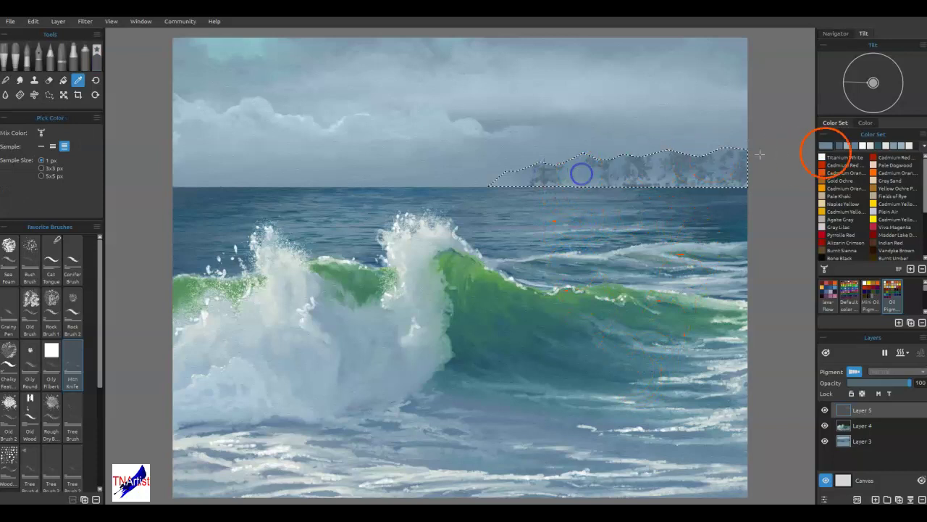
pyautogui.click(869, 148)
pyautogui.moveTo(499, 186)
pyautogui.mouseDown()
pyautogui.moveTo(518, 170)
pyautogui.moveTo(573, 162)
pyautogui.moveTo(570, 182)
pyautogui.mouseUp()
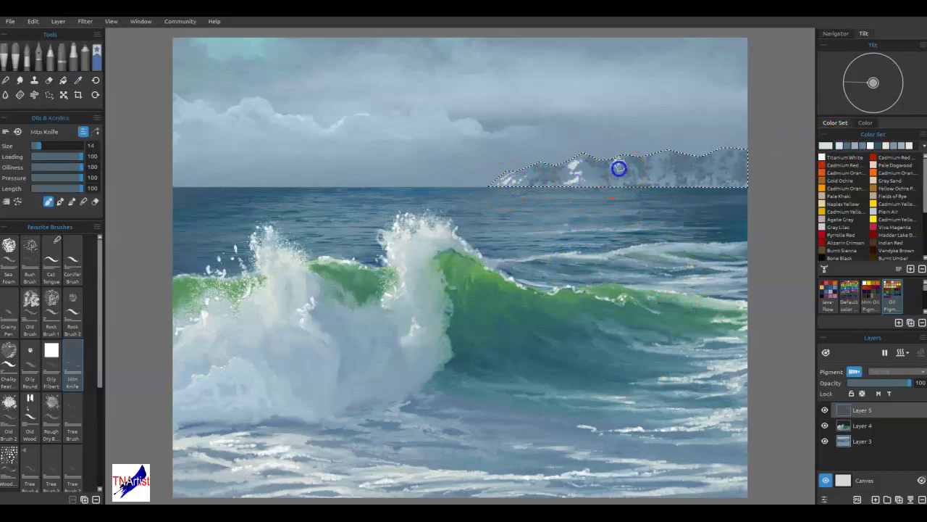
pyautogui.moveTo(661, 179); pyautogui.dragTo(727, 171)
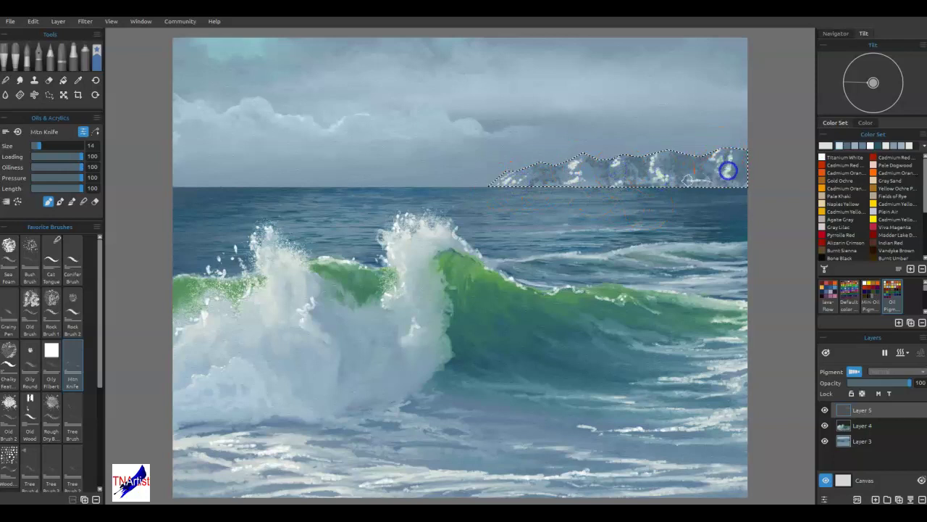
# Step: Try a Gaussian Blur of radius 10 on the headland's rock texture
pyautogui.click(85, 21)
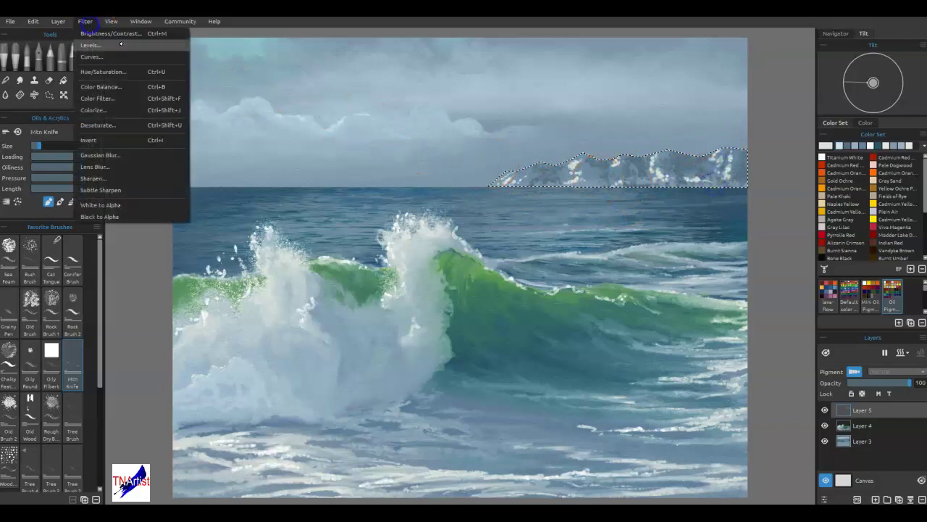
pyautogui.click(124, 155)
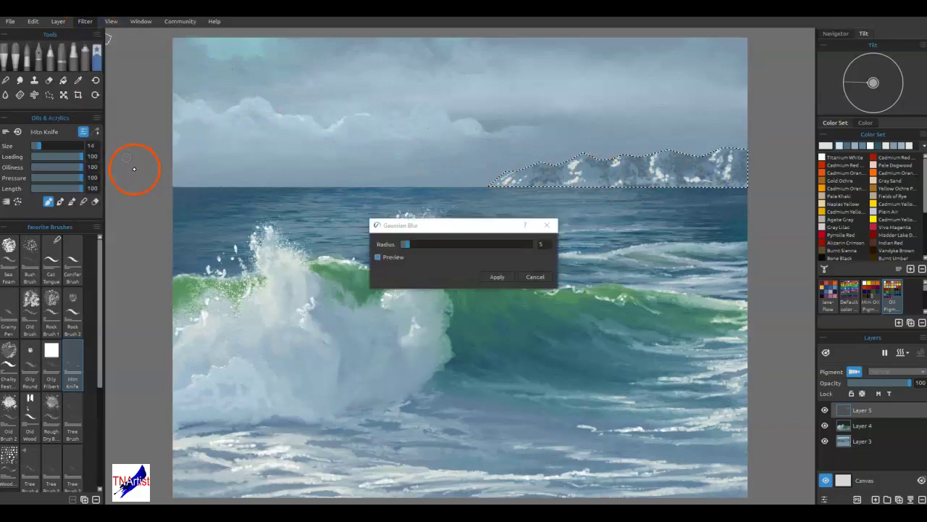
pyautogui.moveTo(408, 243)
pyautogui.mouseDown()
pyautogui.moveTo(432, 246)
pyautogui.moveTo(420, 245)
pyautogui.mouseUp()
pyautogui.click(500, 276)
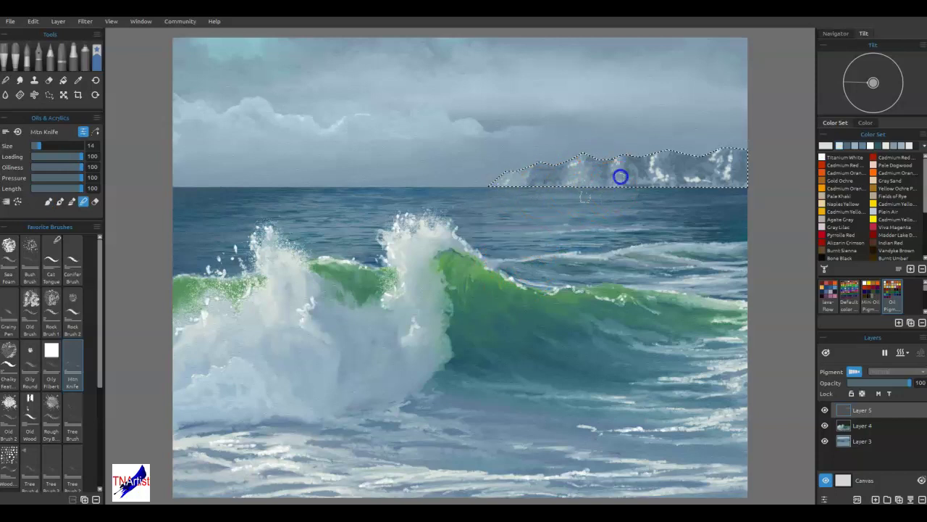
# Step: Blend the cliff highlights with the Mtn Knife and mute the headland's slopes with the Spray airbrush in the darker blue-gray
pyautogui.moveTo(727, 157); pyautogui.dragTo(737, 191)
pyautogui.moveTo(708, 157)
pyautogui.mouseDown()
pyautogui.moveTo(685, 162)
pyautogui.moveTo(665, 195)
pyautogui.mouseUp()
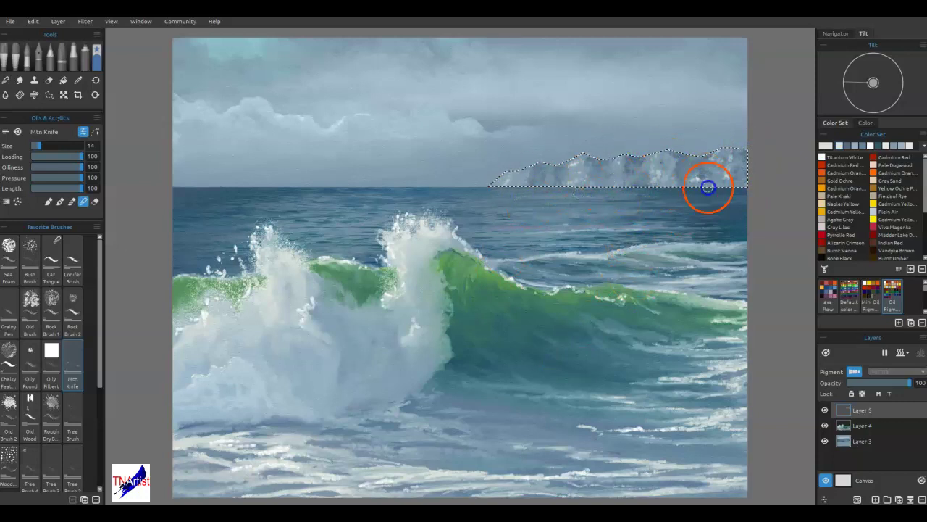
pyautogui.click(846, 145)
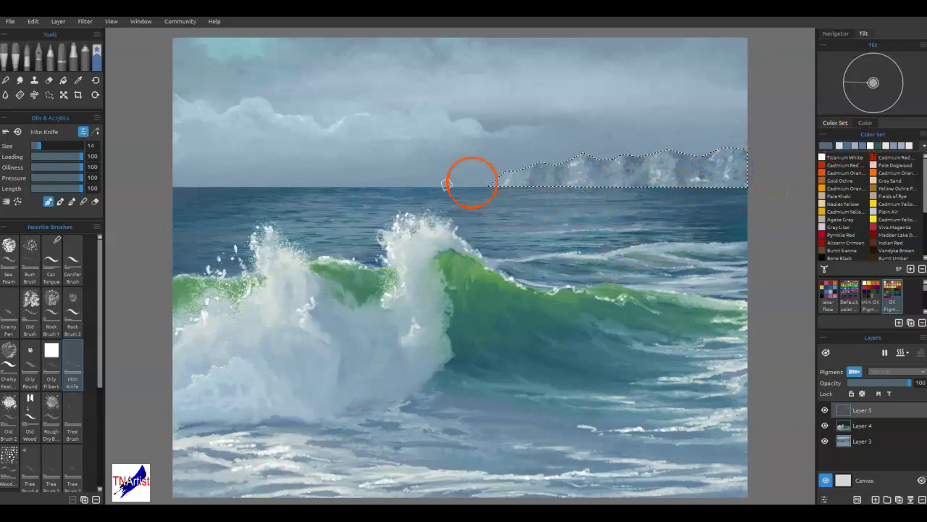
pyautogui.click(84, 54)
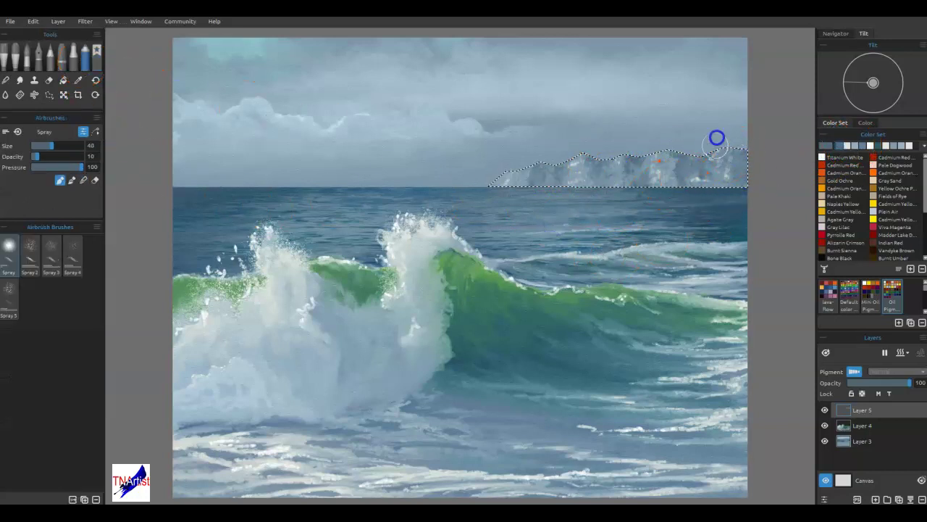
pyautogui.moveTo(665, 156)
pyautogui.mouseDown()
pyautogui.moveTo(630, 181)
pyautogui.moveTo(519, 157)
pyautogui.moveTo(689, 157)
pyautogui.moveTo(768, 179)
pyautogui.mouseUp()
pyautogui.moveTo(633, 151); pyautogui.dragTo(751, 170)
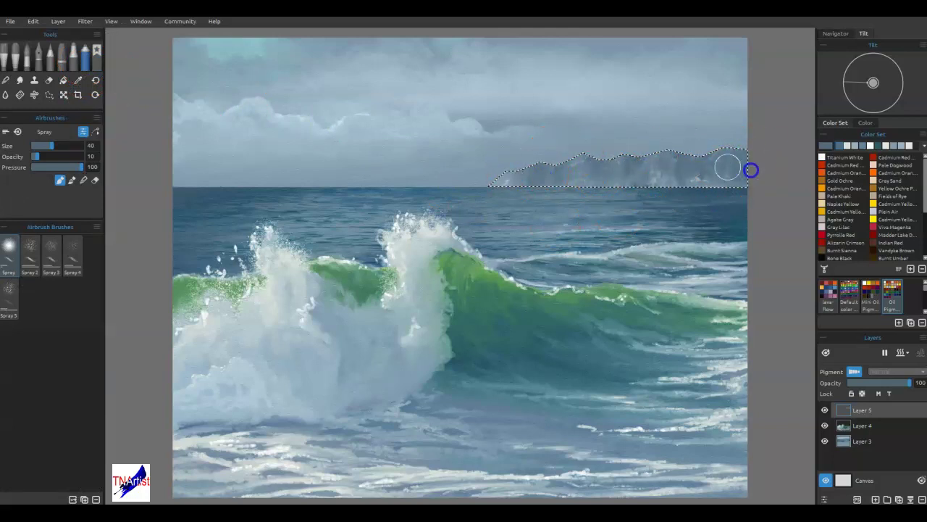
pyautogui.moveTo(678, 190)
pyautogui.mouseDown()
pyautogui.moveTo(635, 198)
pyautogui.moveTo(552, 164)
pyautogui.moveTo(479, 188)
pyautogui.moveTo(692, 172)
pyautogui.moveTo(718, 189)
pyautogui.moveTo(666, 283)
pyautogui.mouseUp()
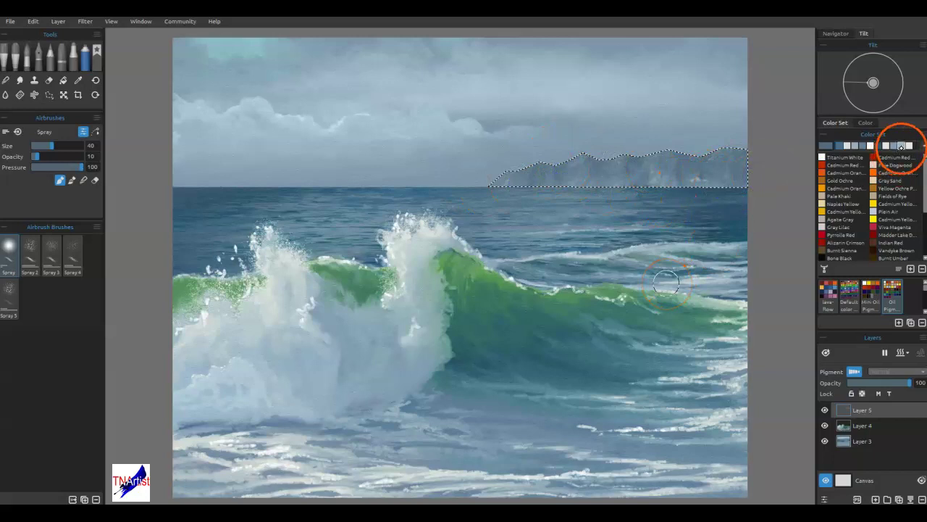
# Step: Airbrush light gray-blue mist along the headland's base, remove the selection, and extend the mist across the whole horizon
pyautogui.click(855, 149)
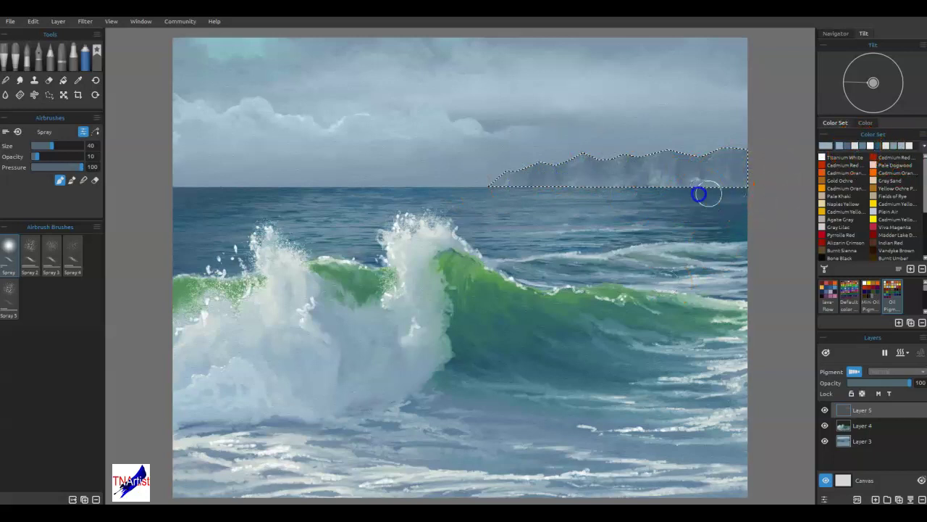
pyautogui.moveTo(729, 191)
pyautogui.mouseDown()
pyautogui.moveTo(514, 202)
pyautogui.moveTo(631, 195)
pyautogui.moveTo(535, 194)
pyautogui.moveTo(562, 199)
pyautogui.mouseUp()
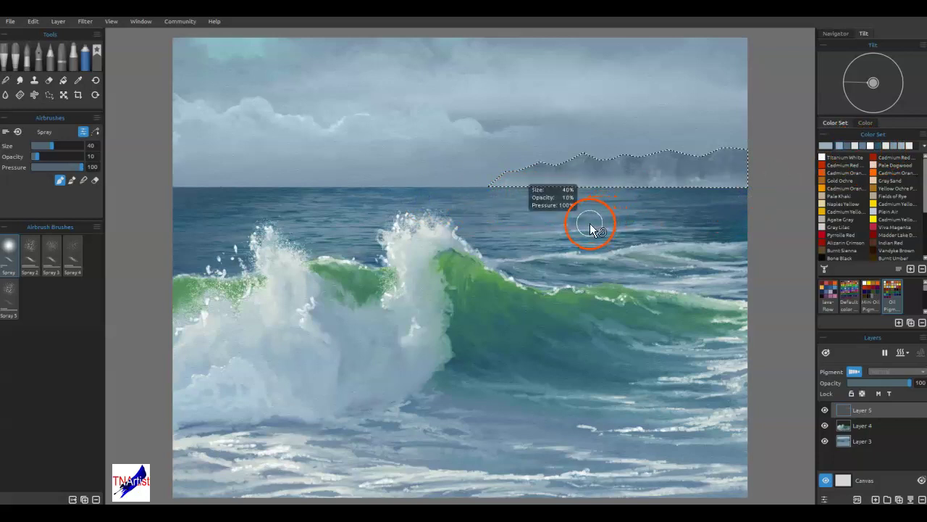
pyautogui.hotkey('ctrl', 'h')
pyautogui.moveTo(736, 193)
pyautogui.mouseDown()
pyautogui.moveTo(548, 200)
pyautogui.moveTo(624, 193)
pyautogui.moveTo(736, 213)
pyautogui.moveTo(711, 222)
pyautogui.moveTo(662, 211)
pyautogui.moveTo(736, 197)
pyautogui.moveTo(147, 188)
pyautogui.mouseUp()
pyautogui.moveTo(441, 190)
pyautogui.mouseDown()
pyautogui.moveTo(768, 190)
pyautogui.moveTo(120, 201)
pyautogui.mouseUp()
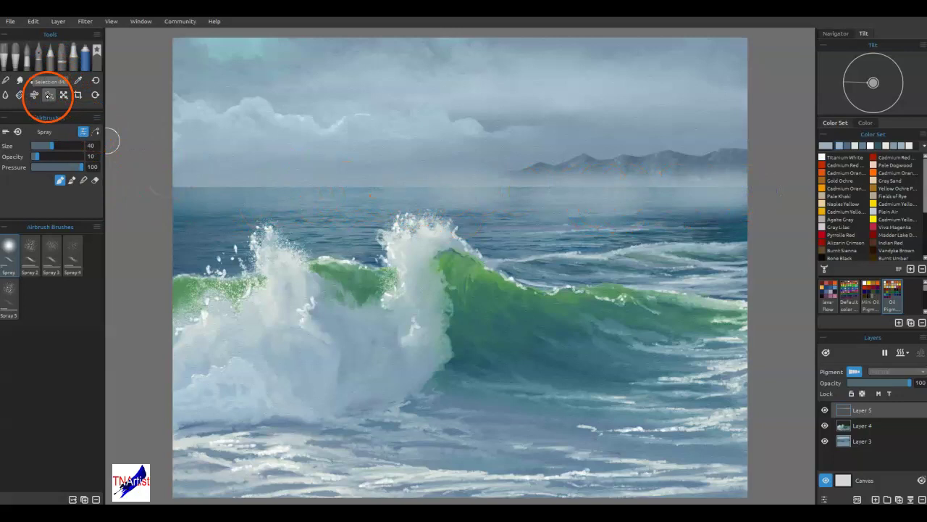
# Step: Delete the mist below the horizon within a full-width rectangular selection over the distant water, and deselect
pyautogui.click(48, 95)
pyautogui.moveTo(155, 187); pyautogui.dragTo(767, 264)
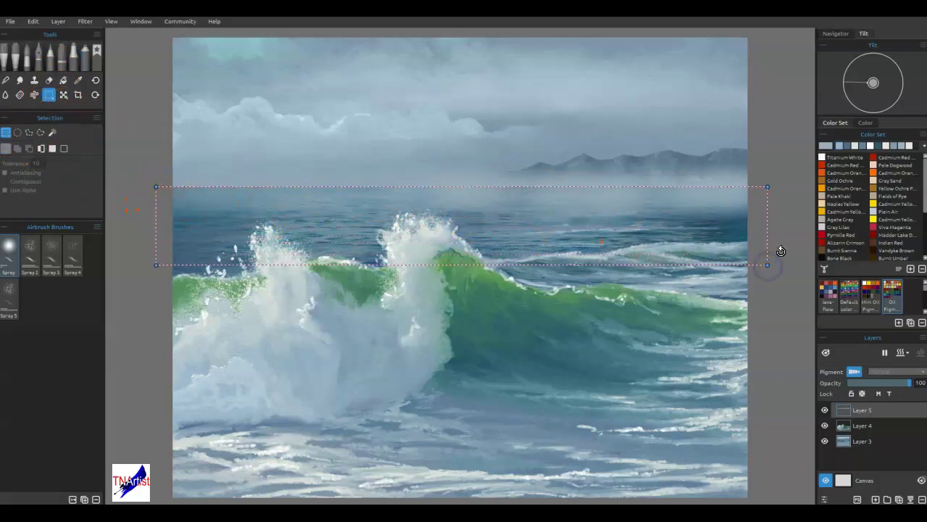
pyautogui.press('Delete')
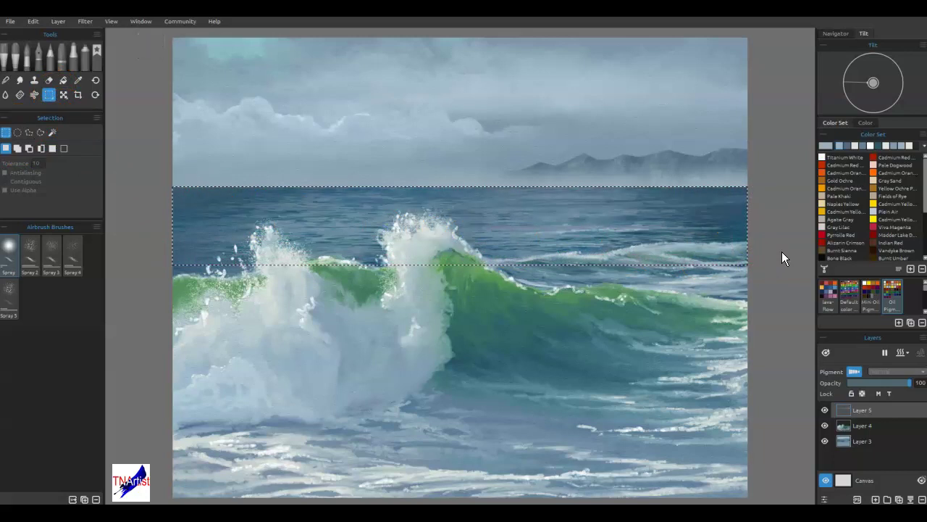
pyautogui.hotkey('ctrl', 'd')
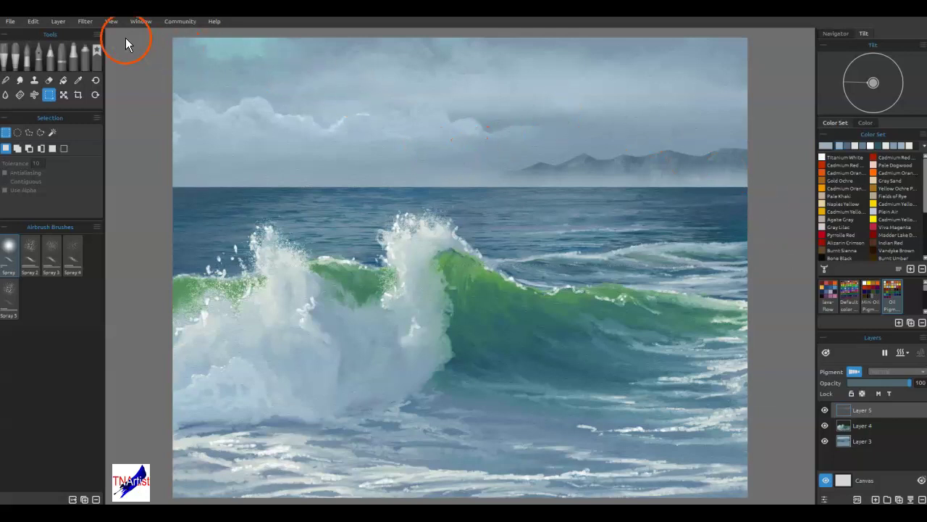
# Step: Try a stronger Gaussian Blur on the headland and mist layer
pyautogui.click(90, 26)
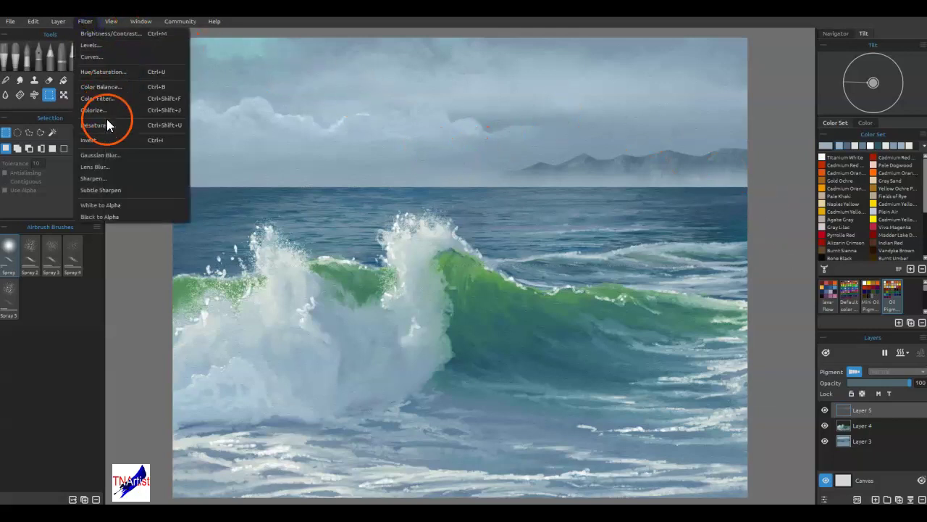
pyautogui.click(100, 154)
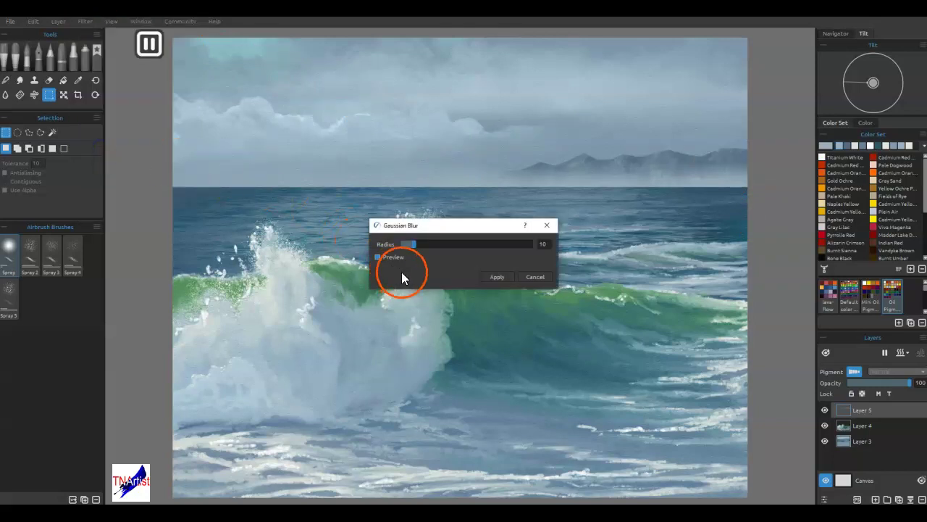
pyautogui.moveTo(413, 250); pyautogui.dragTo(421, 250)
pyautogui.click(487, 276)
pyautogui.click(629, 206)
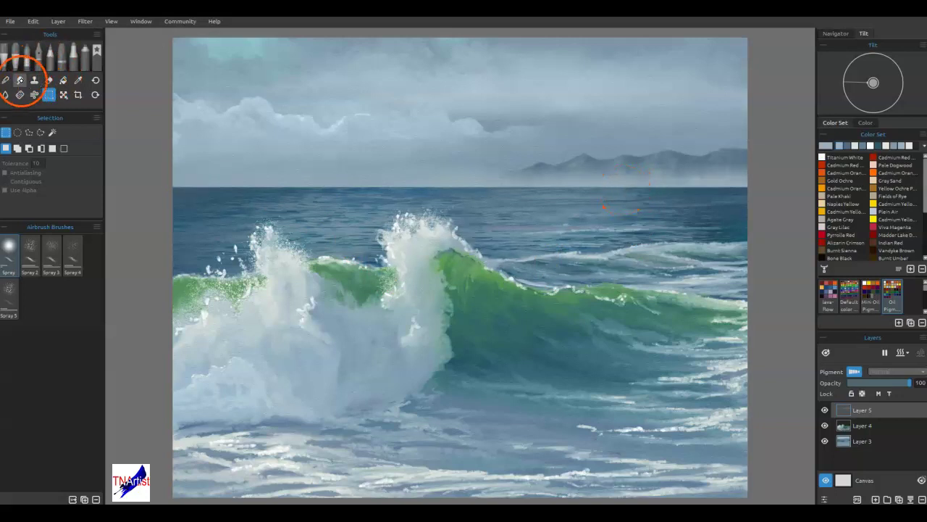
# Step: Soften the mist's hard edge along the horizon with the Soft 2 blender at size 35
pyautogui.click(6, 80)
pyautogui.moveTo(743, 192)
pyautogui.mouseDown()
pyautogui.moveTo(596, 188)
pyautogui.moveTo(739, 181)
pyautogui.moveTo(493, 185)
pyautogui.mouseUp()
pyautogui.click(714, 202)
pyautogui.moveTo(632, 181); pyautogui.dragTo(400, 182)
pyautogui.moveTo(697, 179)
pyautogui.mouseDown()
pyautogui.moveTo(550, 188)
pyautogui.moveTo(777, 174)
pyautogui.mouseUp()
pyautogui.moveTo(418, 185)
pyautogui.mouseDown()
pyautogui.moveTo(518, 185)
pyautogui.moveTo(269, 189)
pyautogui.moveTo(468, 175)
pyautogui.moveTo(182, 187)
pyautogui.moveTo(471, 174)
pyautogui.moveTo(165, 190)
pyautogui.moveTo(340, 177)
pyautogui.moveTo(310, 182)
pyautogui.moveTo(515, 193)
pyautogui.mouseUp()
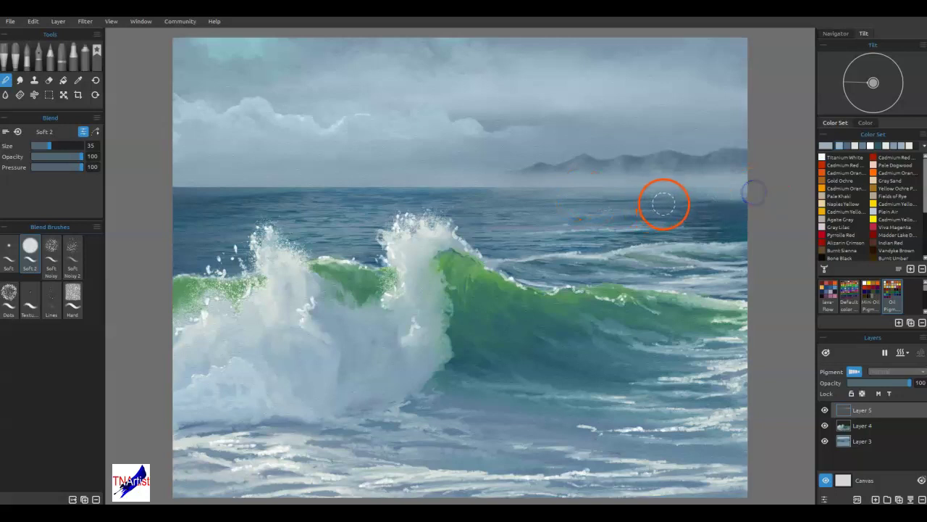
# Step: Erase the leftover mist over the distant water below the horizon with the Round Soft eraser at size 25
pyautogui.click(49, 79)
pyautogui.press('[')
pyautogui.press('[')
pyautogui.press('[')
pyautogui.press('[')
pyautogui.press('[')
pyautogui.press('[')
pyautogui.press('[')
pyautogui.press('[')
pyautogui.press('[')
pyautogui.moveTo(731, 202); pyautogui.dragTo(631, 203)
pyautogui.moveTo(695, 209)
pyautogui.mouseDown()
pyautogui.moveTo(526, 198)
pyautogui.moveTo(587, 197)
pyautogui.mouseUp()
pyautogui.moveTo(258, 195)
pyautogui.mouseDown()
pyautogui.moveTo(479, 189)
pyautogui.moveTo(327, 197)
pyautogui.mouseUp()
pyautogui.moveTo(289, 203); pyautogui.dragTo(173, 208)
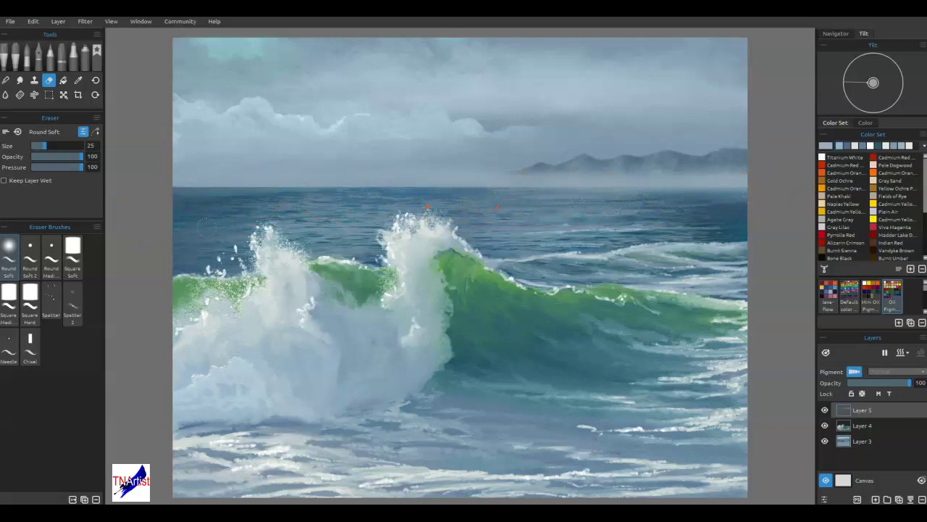
pyautogui.moveTo(572, 258)
pyautogui.mouseDown()
pyautogui.moveTo(579, 261)
pyautogui.moveTo(466, 306)
pyautogui.moveTo(555, 251)
pyautogui.moveTo(429, 210)
pyautogui.moveTo(440, 164)
pyautogui.moveTo(480, 166)
pyautogui.moveTo(134, 183)
pyautogui.moveTo(282, 196)
pyautogui.moveTo(179, 254)
pyautogui.moveTo(553, 325)
pyautogui.moveTo(766, 311)
pyautogui.moveTo(810, 387)
pyautogui.mouseUp()
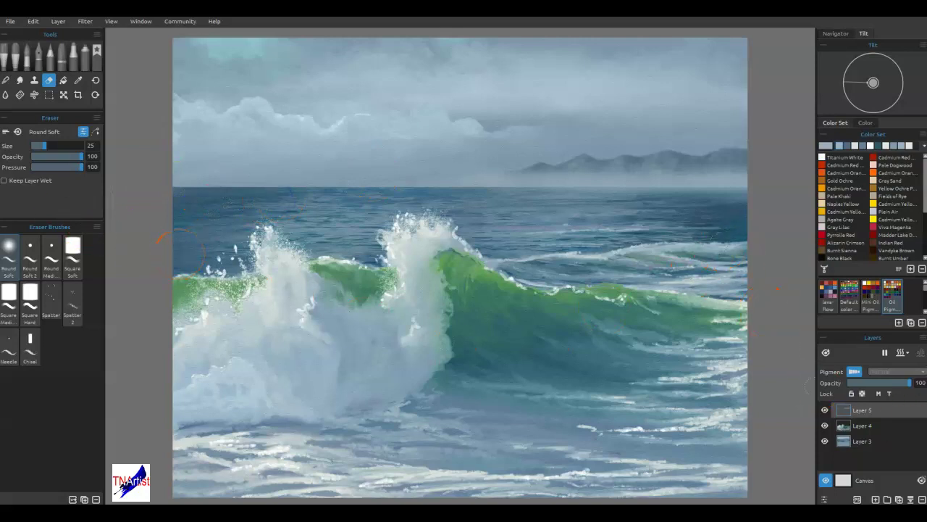
# Step: Lower the opacity of the headland and mist layer, Layer 5, to 76
pyautogui.click(888, 384)
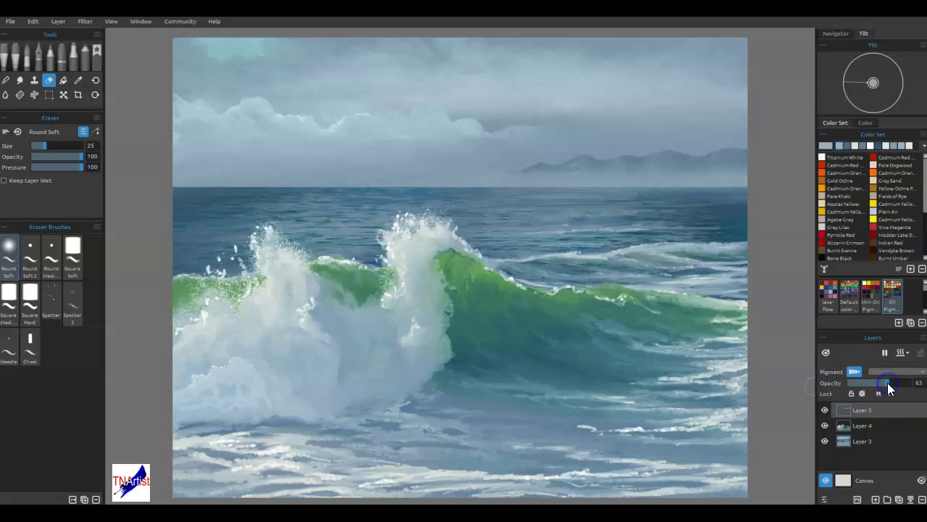
pyautogui.moveTo(888, 383); pyautogui.dragTo(896, 387)
pyautogui.click(609, 323)
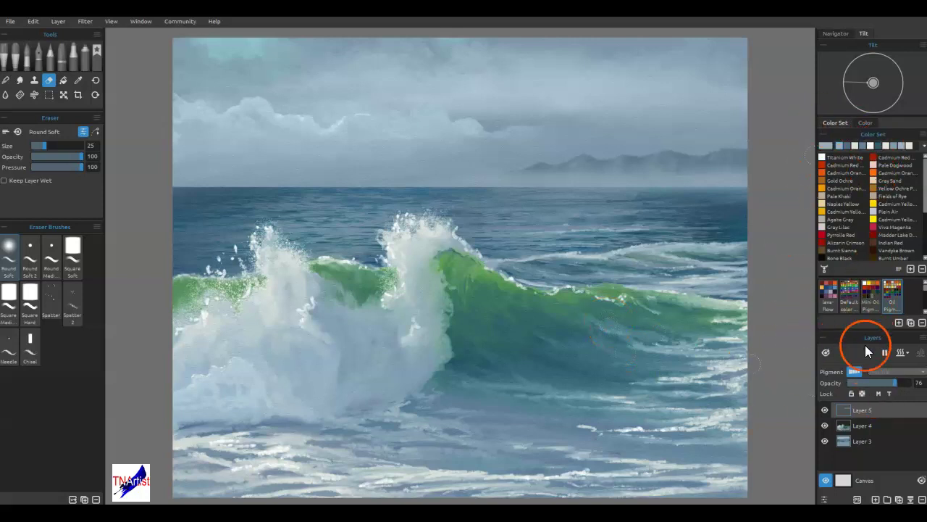
# Step: Add a new layer, load the flying-birds stencil, and rotate and move it over the upper sky
pyautogui.click(875, 500)
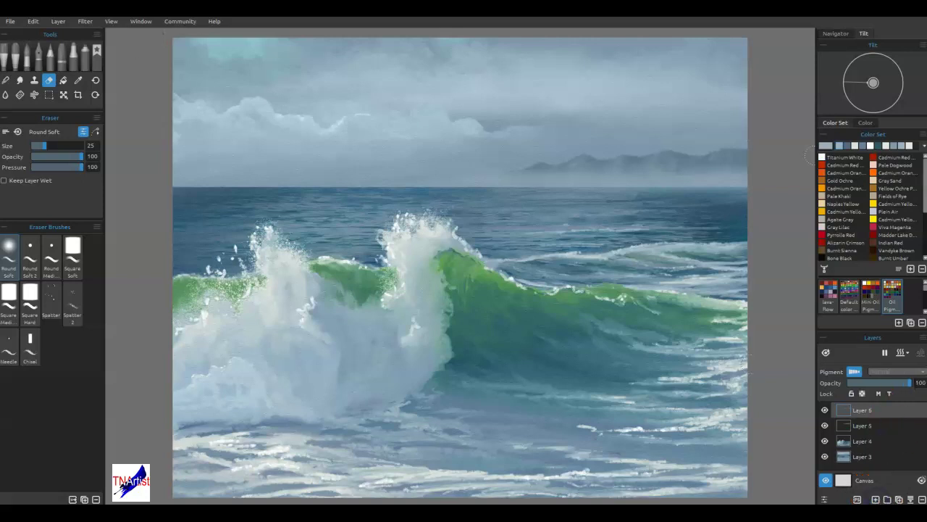
pyautogui.click(838, 188)
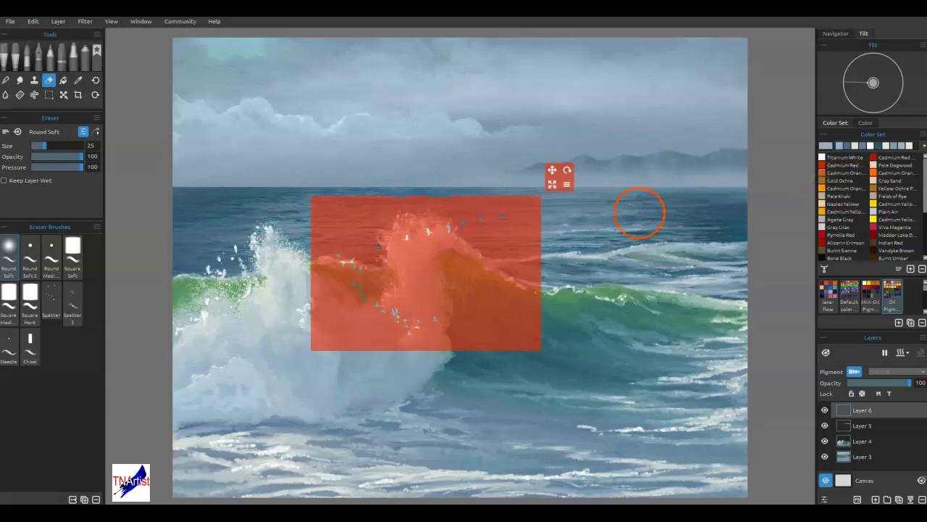
pyautogui.moveTo(426, 266); pyautogui.dragTo(527, 228)
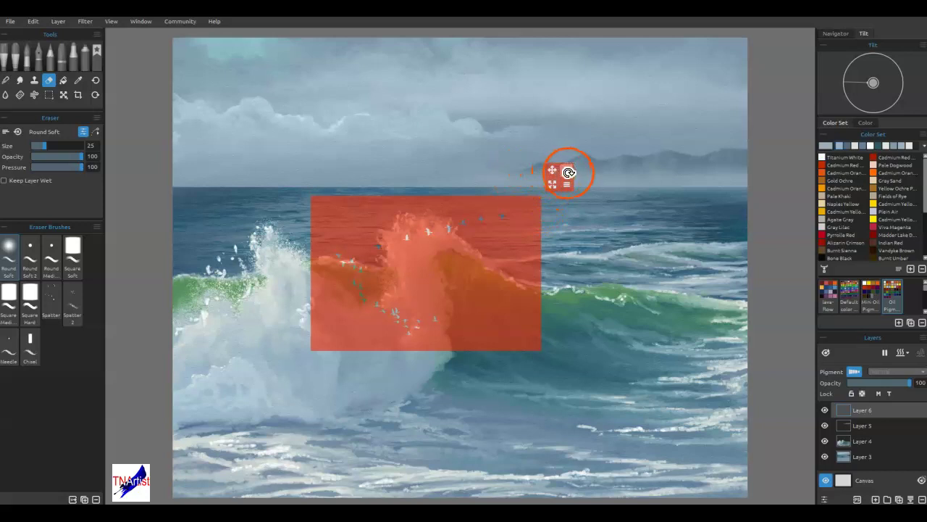
pyautogui.moveTo(570, 165); pyautogui.dragTo(563, 208)
pyautogui.moveTo(469, 269); pyautogui.dragTo(552, 102)
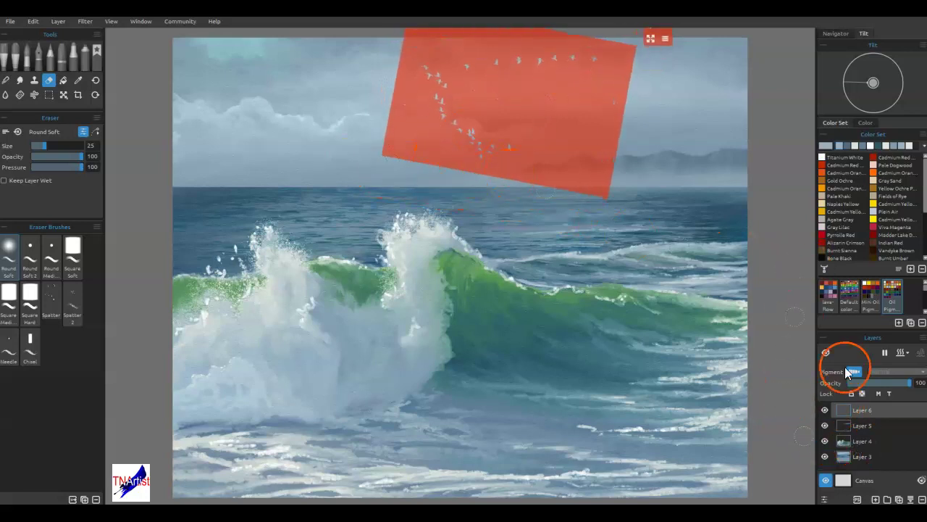
# Step: Spray the first birds through the stencil in Titanium White with the Spray airbrush at size 12 and opacity 100
pyautogui.click(823, 157)
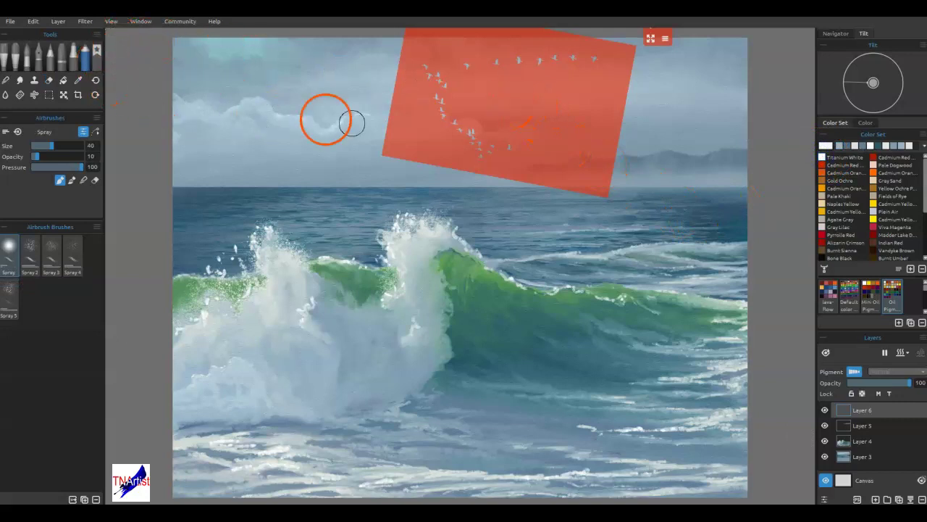
pyautogui.press('[')
pyautogui.press('[')
pyautogui.press('[')
pyautogui.click(468, 71)
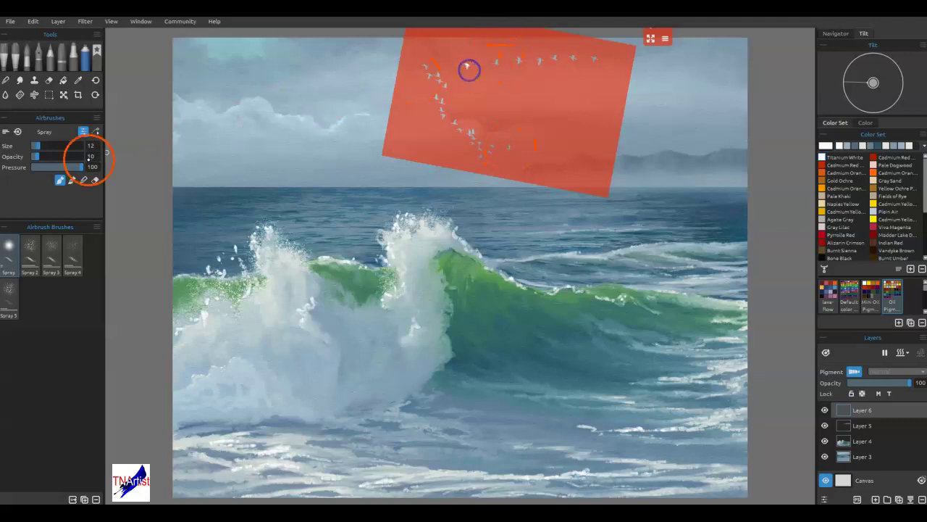
pyautogui.moveTo(36, 157); pyautogui.dragTo(125, 161)
pyautogui.moveTo(466, 67); pyautogui.dragTo(470, 68)
pyautogui.moveTo(500, 63); pyautogui.dragTo(500, 67)
# Step: Reposition the stencil over the sky, spray more individual white birds through it, and hide the stencil
pyautogui.moveTo(528, 118); pyautogui.dragTo(572, 135)
pyautogui.moveTo(469, 85); pyautogui.dragTo(472, 90)
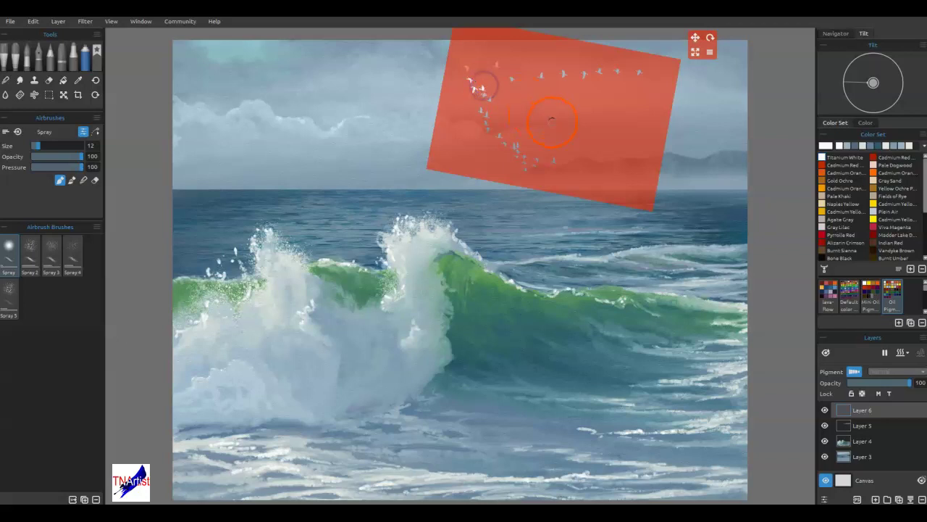
pyautogui.moveTo(584, 133); pyautogui.dragTo(509, 151)
pyautogui.click(341, 143)
pyautogui.click(410, 135)
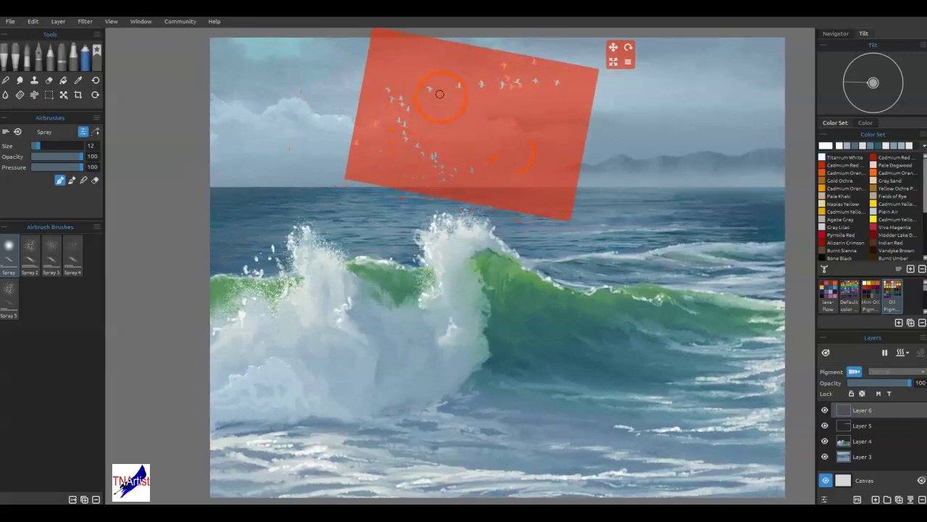
pyautogui.moveTo(430, 91); pyautogui.dragTo(462, 95)
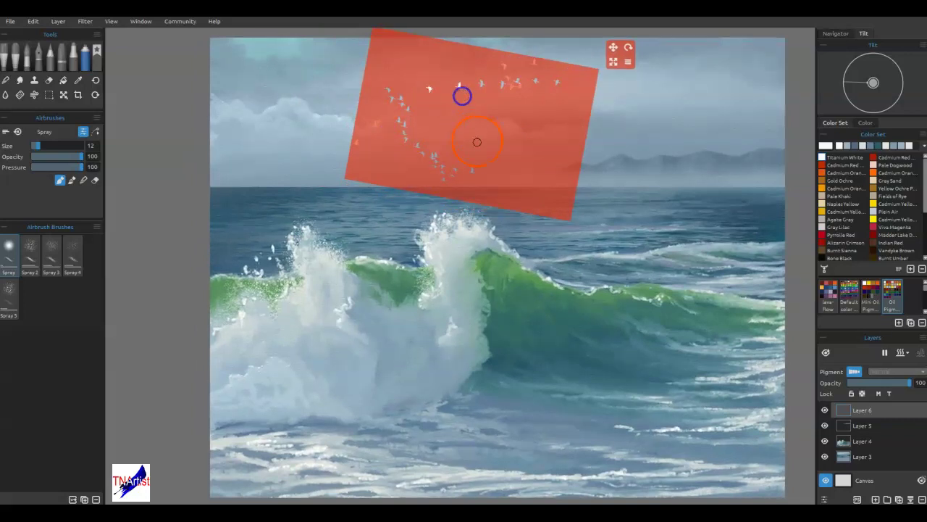
pyautogui.press('s')
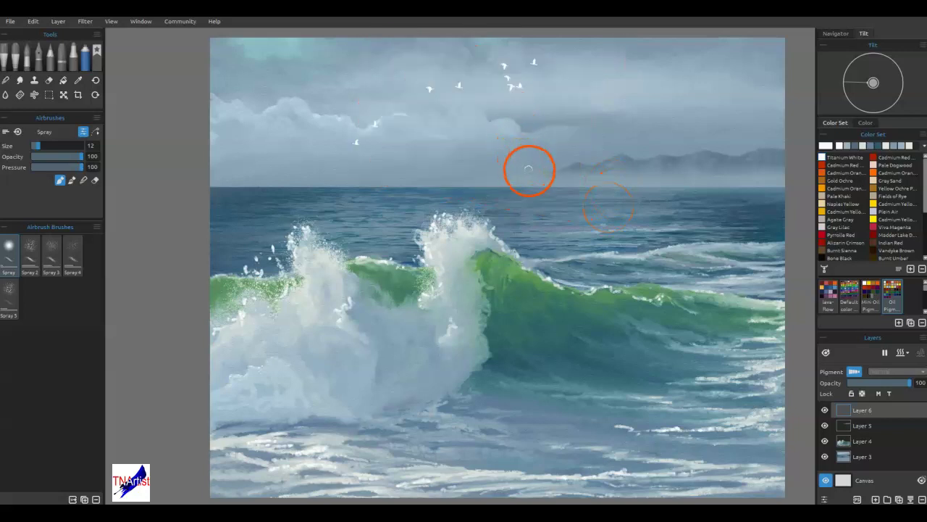
# Step: Erase the extra bird crowding the central group with the Round Soft eraser at size 9
pyautogui.press('e')
pyautogui.moveTo(532, 168)
pyautogui.mouseDown()
pyautogui.moveTo(538, 132)
pyautogui.moveTo(524, 106)
pyautogui.moveTo(499, 119)
pyautogui.mouseUp()
pyautogui.press('[')
pyautogui.press('[')
pyautogui.press('[')
pyautogui.press('[')
pyautogui.click(512, 86)
pyautogui.moveTo(513, 85)
pyautogui.mouseDown()
pyautogui.moveTo(512, 112)
pyautogui.moveTo(512, 89)
pyautogui.moveTo(515, 102)
pyautogui.mouseUp()
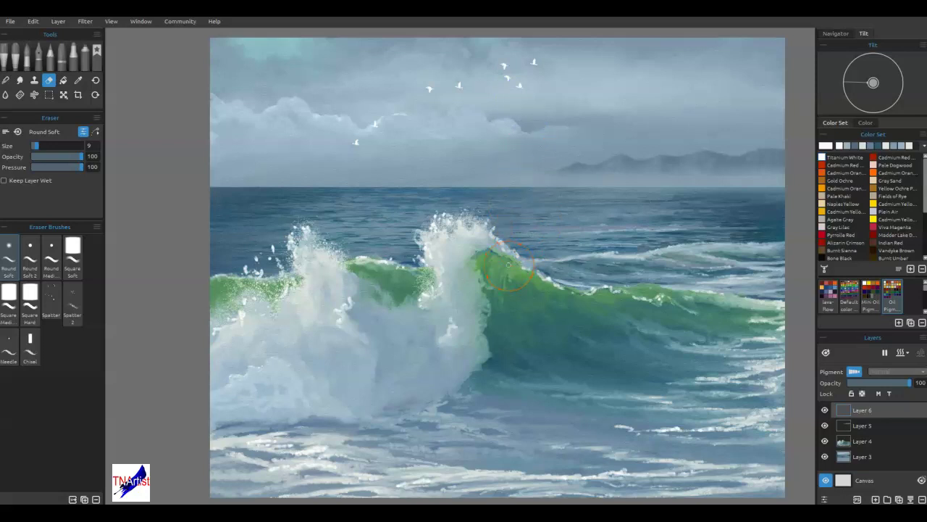
# Step: Switch to the craft round 2 pencil and reduce its size to 5
pyautogui.click(49, 55)
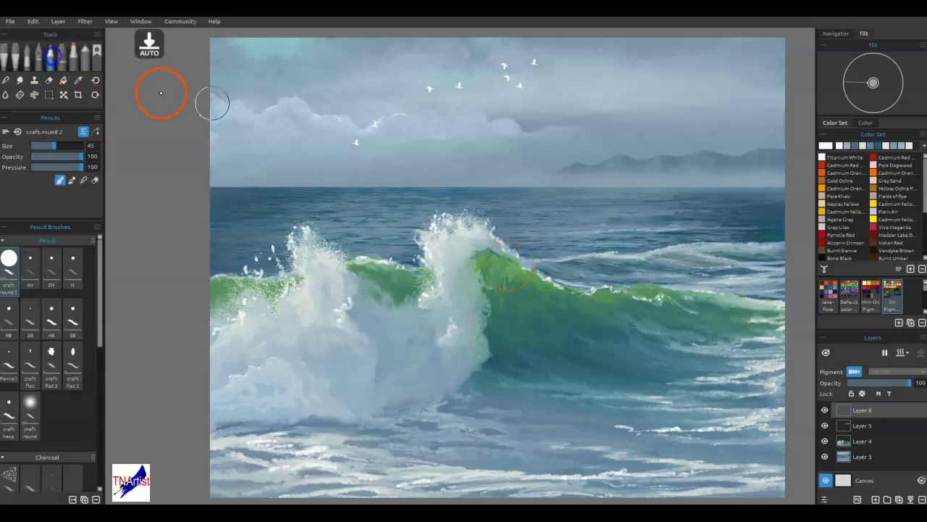
pyautogui.press('[')
pyautogui.press('[')
pyautogui.press('[')
pyautogui.press('[')
pyautogui.press('[')
pyautogui.press('[')
pyautogui.press('[')
pyautogui.press('[')
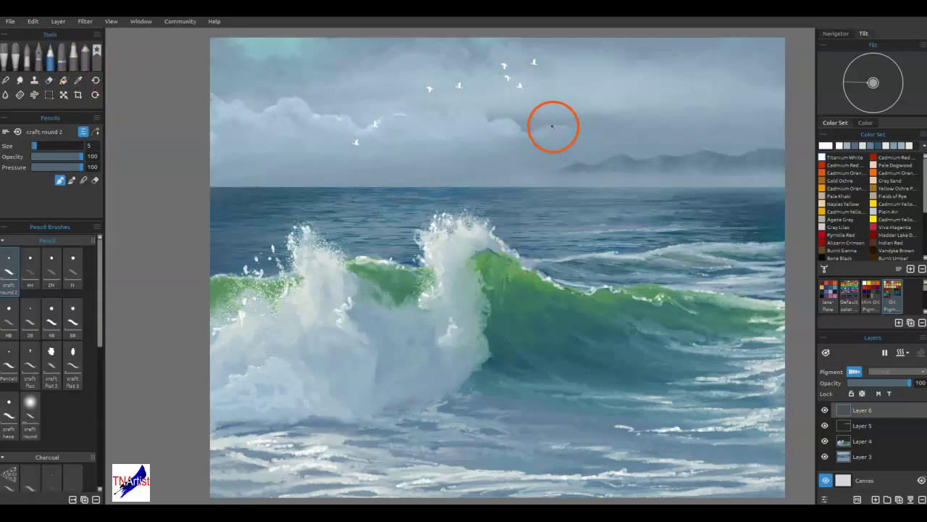
# Step: Try hand-drawing white birds in the sky above the headland, and undo the strokes
pyautogui.moveTo(547, 121); pyautogui.dragTo(552, 113)
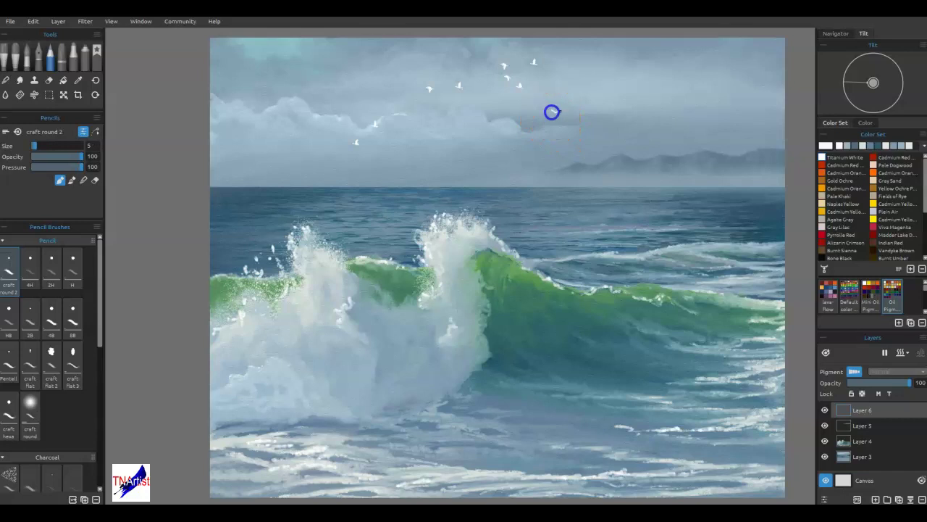
pyautogui.moveTo(617, 132); pyautogui.dragTo(575, 120)
pyautogui.moveTo(612, 319)
pyautogui.mouseDown()
pyautogui.moveTo(658, 346)
pyautogui.moveTo(653, 353)
pyautogui.mouseUp()
pyautogui.hotkey('ctrl', 'z')
pyautogui.hotkey('ctrl', 'z')
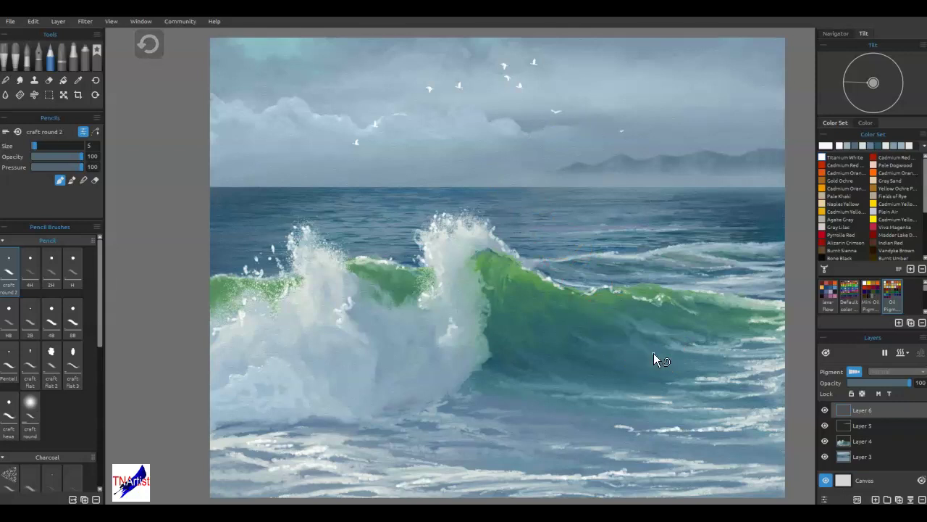
pyautogui.hotkey('ctrl', 'z')
# Step: Draw a tiny white bird and dot a loose flock of distant birds above the headland
pyautogui.moveTo(641, 145); pyautogui.dragTo(658, 142)
pyautogui.click(660, 141)
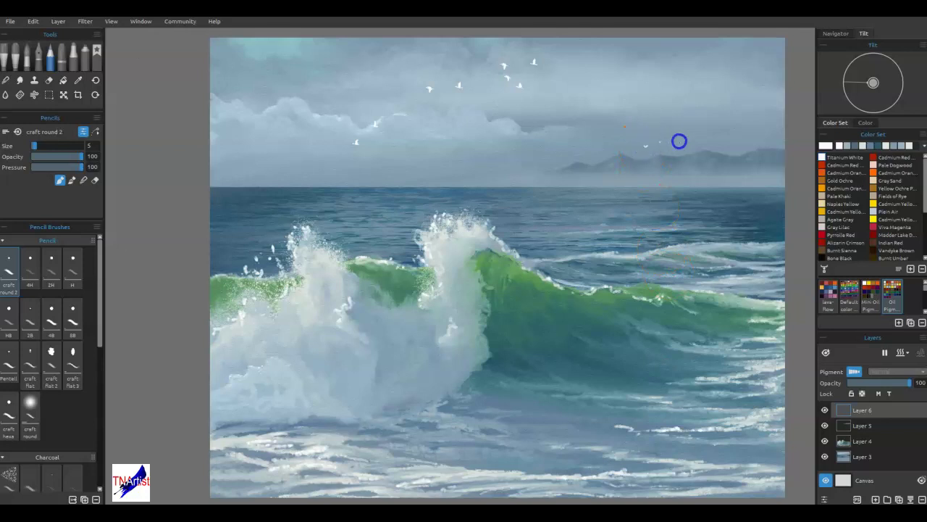
pyautogui.click(686, 139)
pyautogui.click(685, 128)
pyautogui.click(673, 122)
pyautogui.click(642, 133)
pyautogui.click(652, 133)
# Step: Dot small white spray droplets along the central wave's foam crest
pyautogui.click(442, 269)
pyautogui.click(441, 268)
pyautogui.click(441, 254)
pyautogui.click(450, 244)
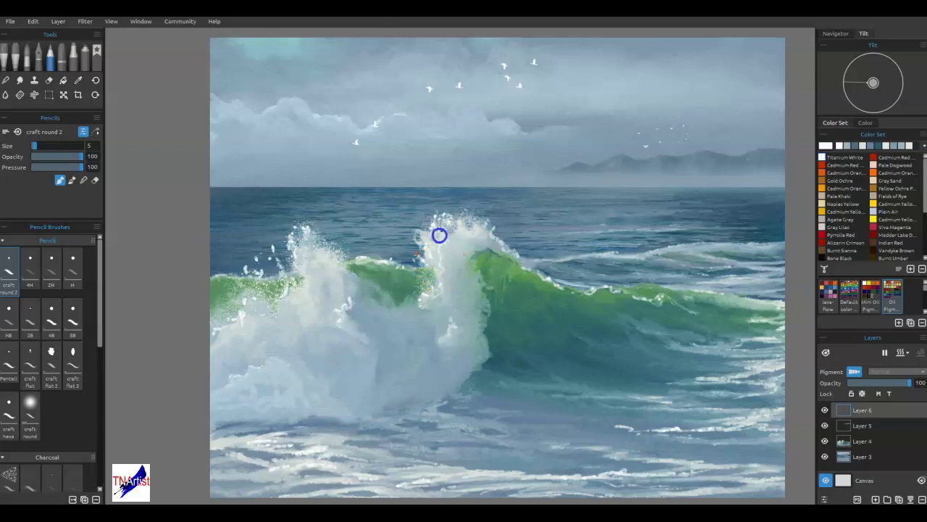